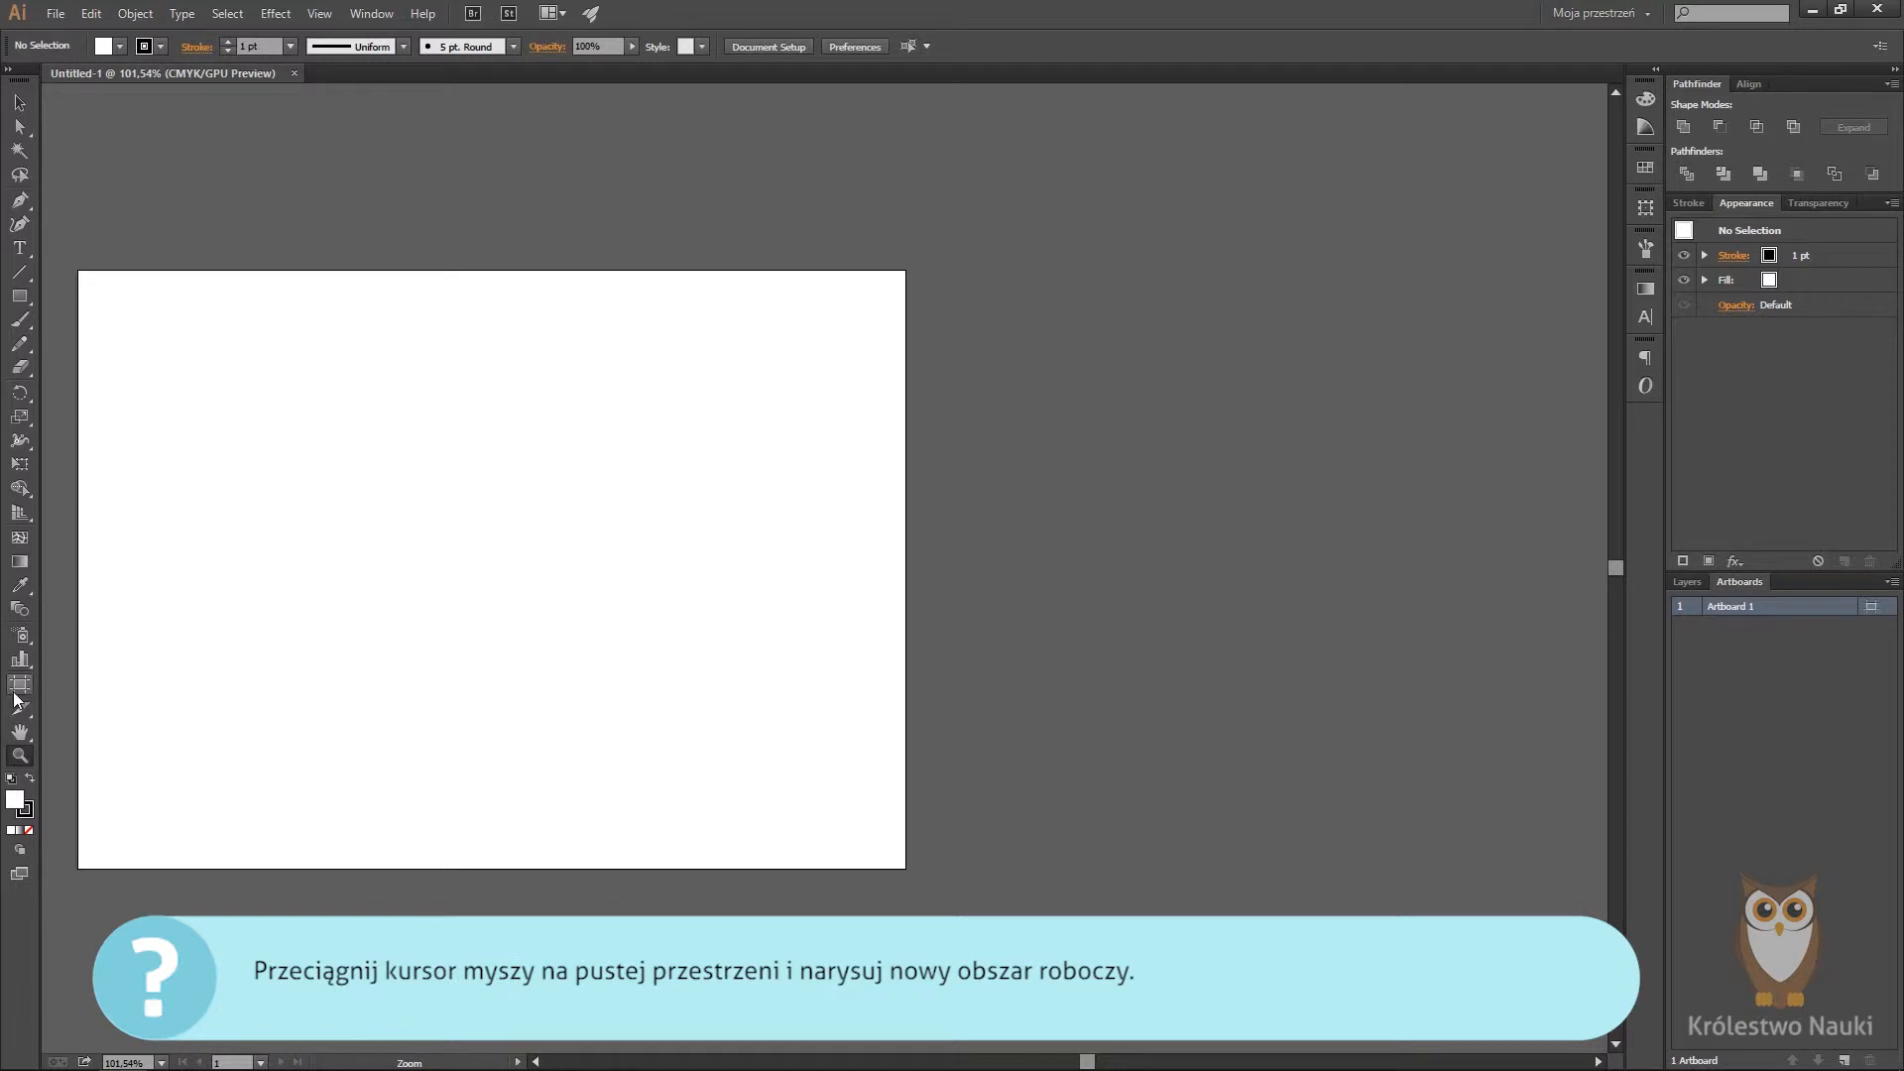
Step: Draw a second artboard about 19.87 × 21 cm to the right of the first, and add two more matching artboards
drag(980, 272, 1555, 879)
drag(1310, 645, 527, 585)
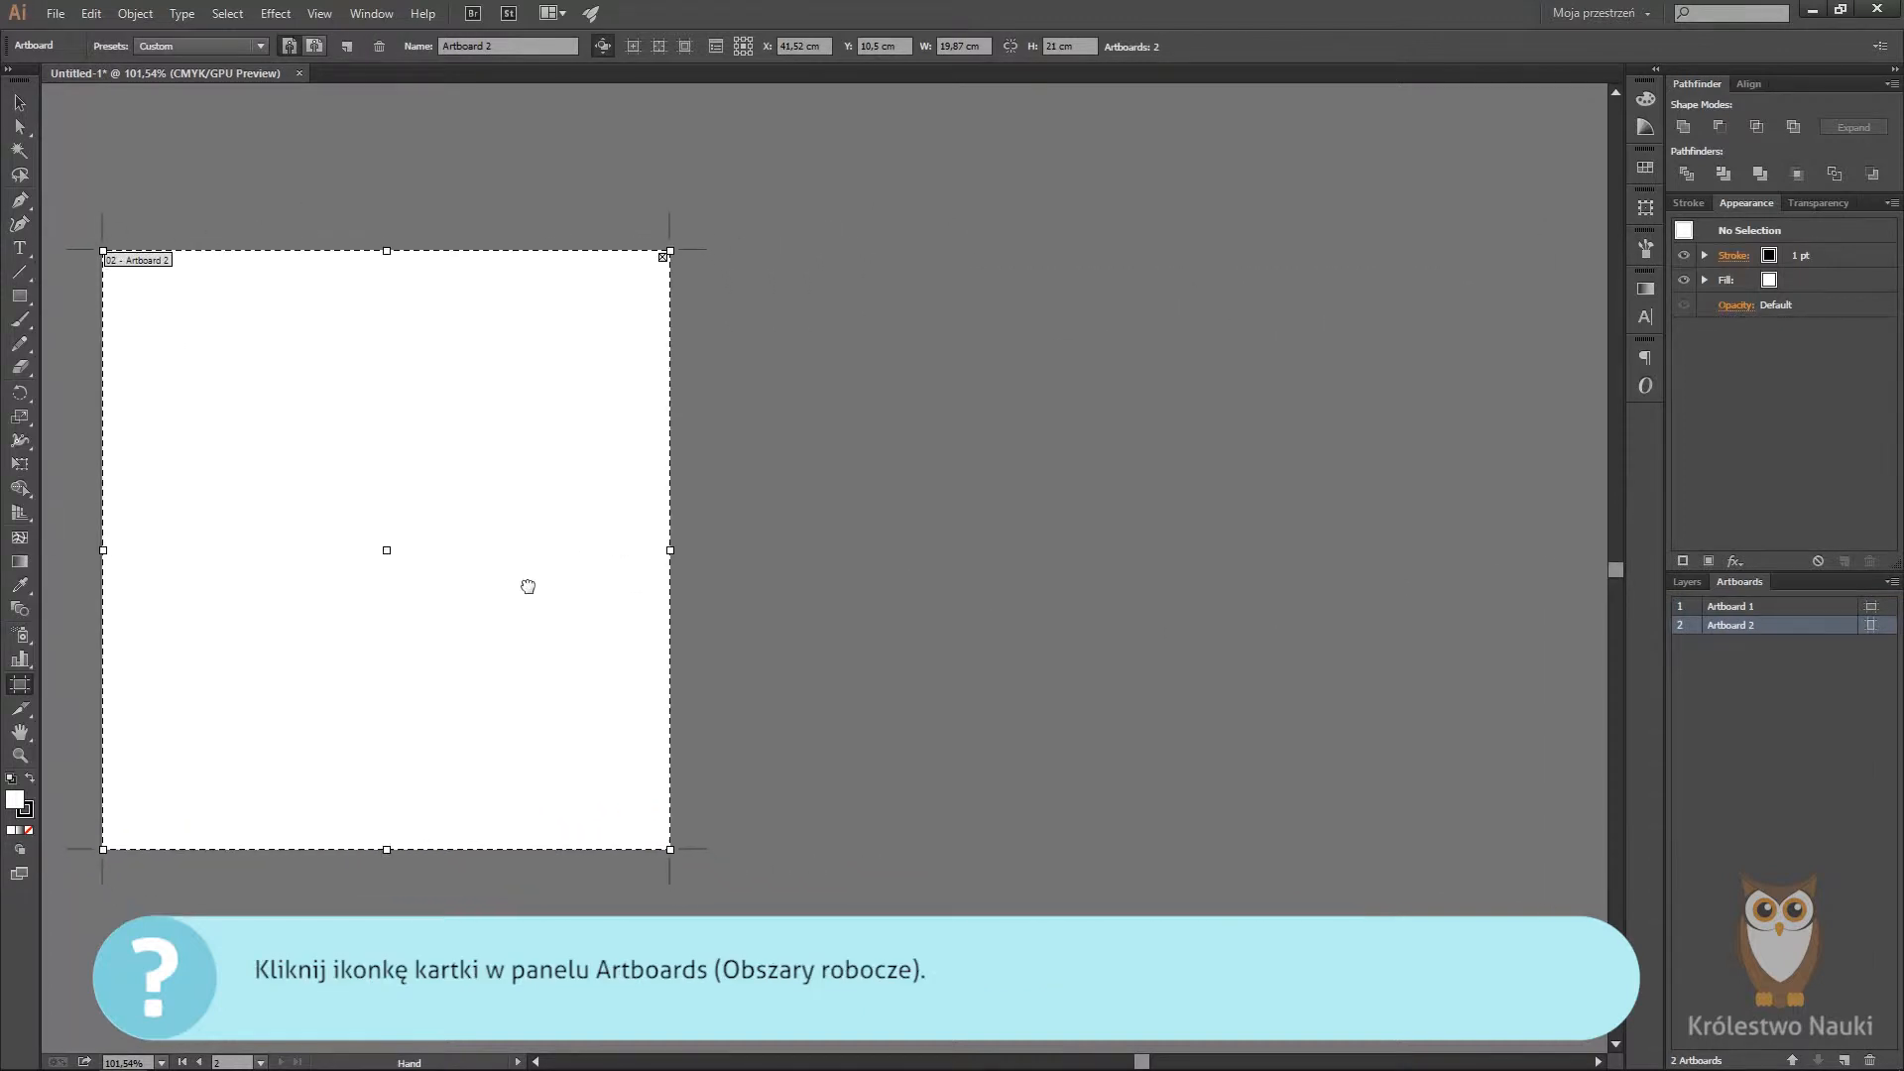
click(1845, 1059)
click(1845, 1059)
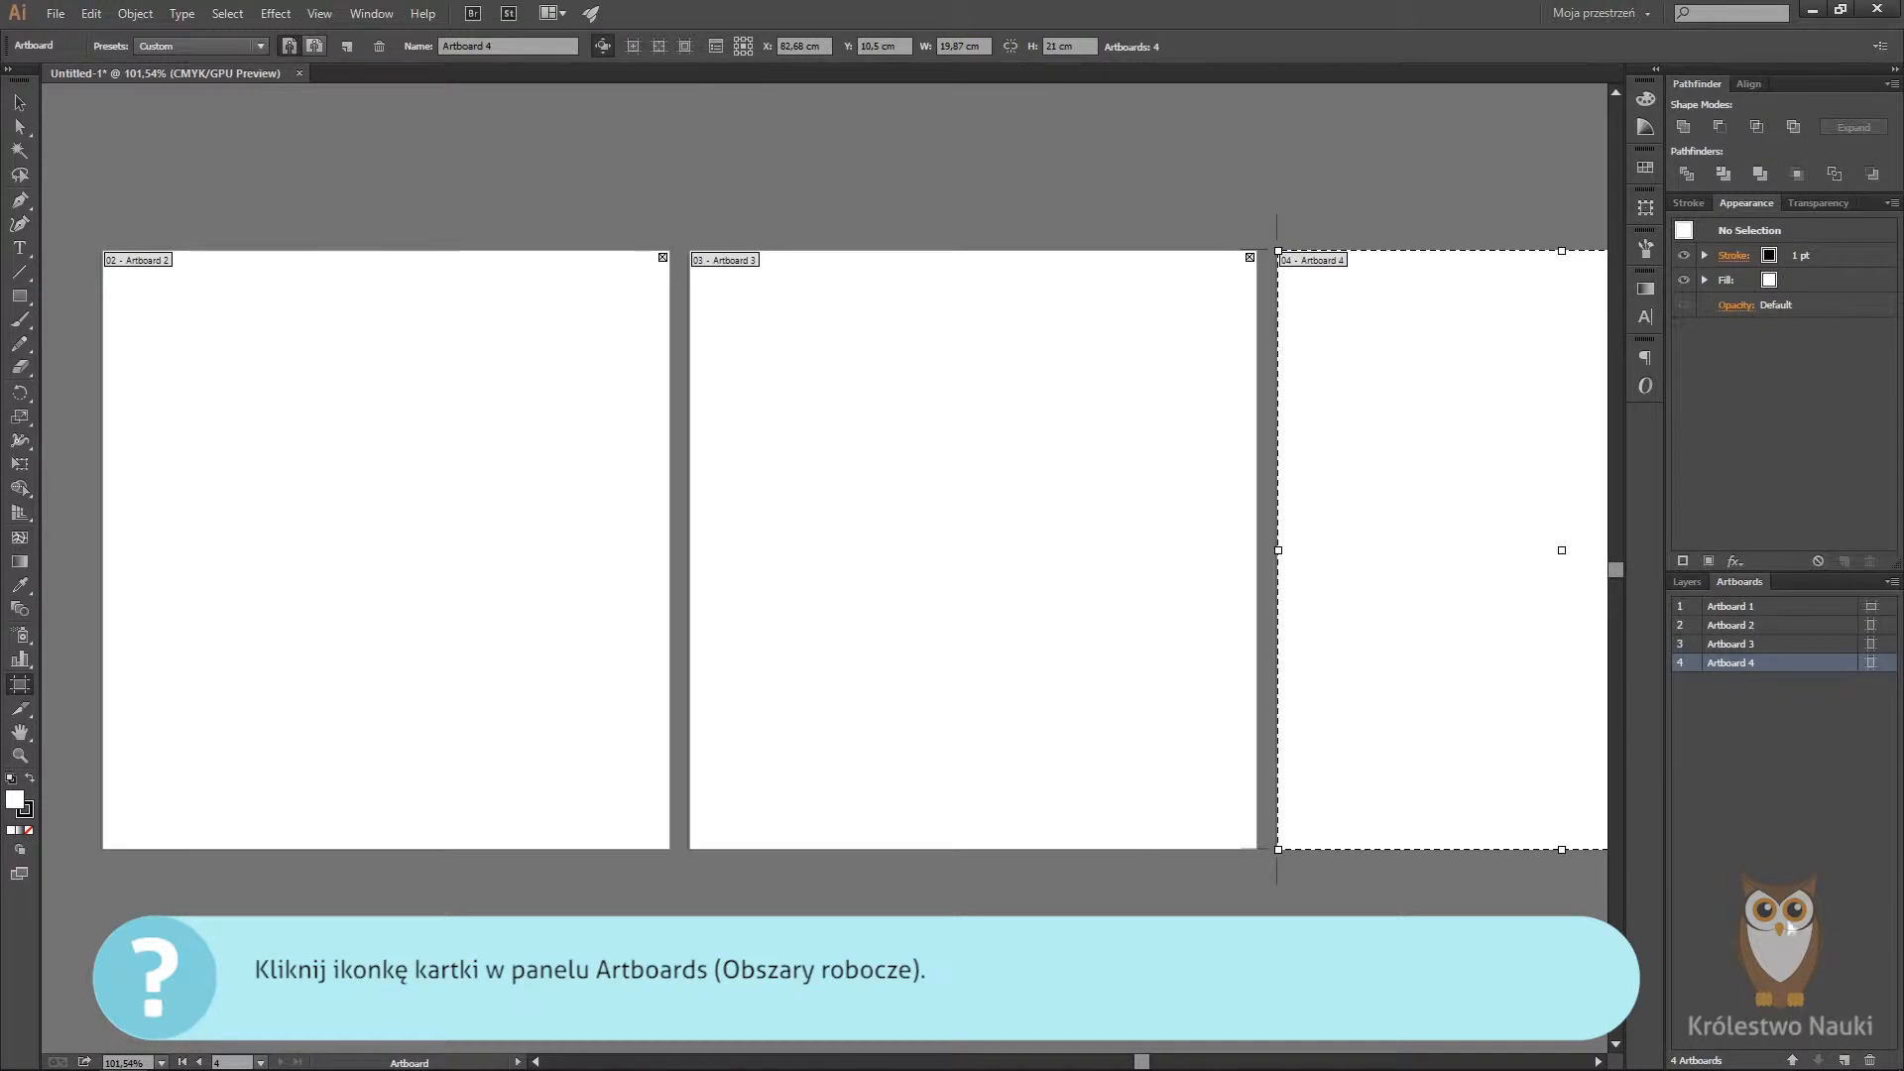
Step: Add a fifth artboard of the same size to the right of the fourth one
drag(1388, 755, 1008, 689)
drag(1318, 681, 830, 833)
drag(1131, 836, 868, 753)
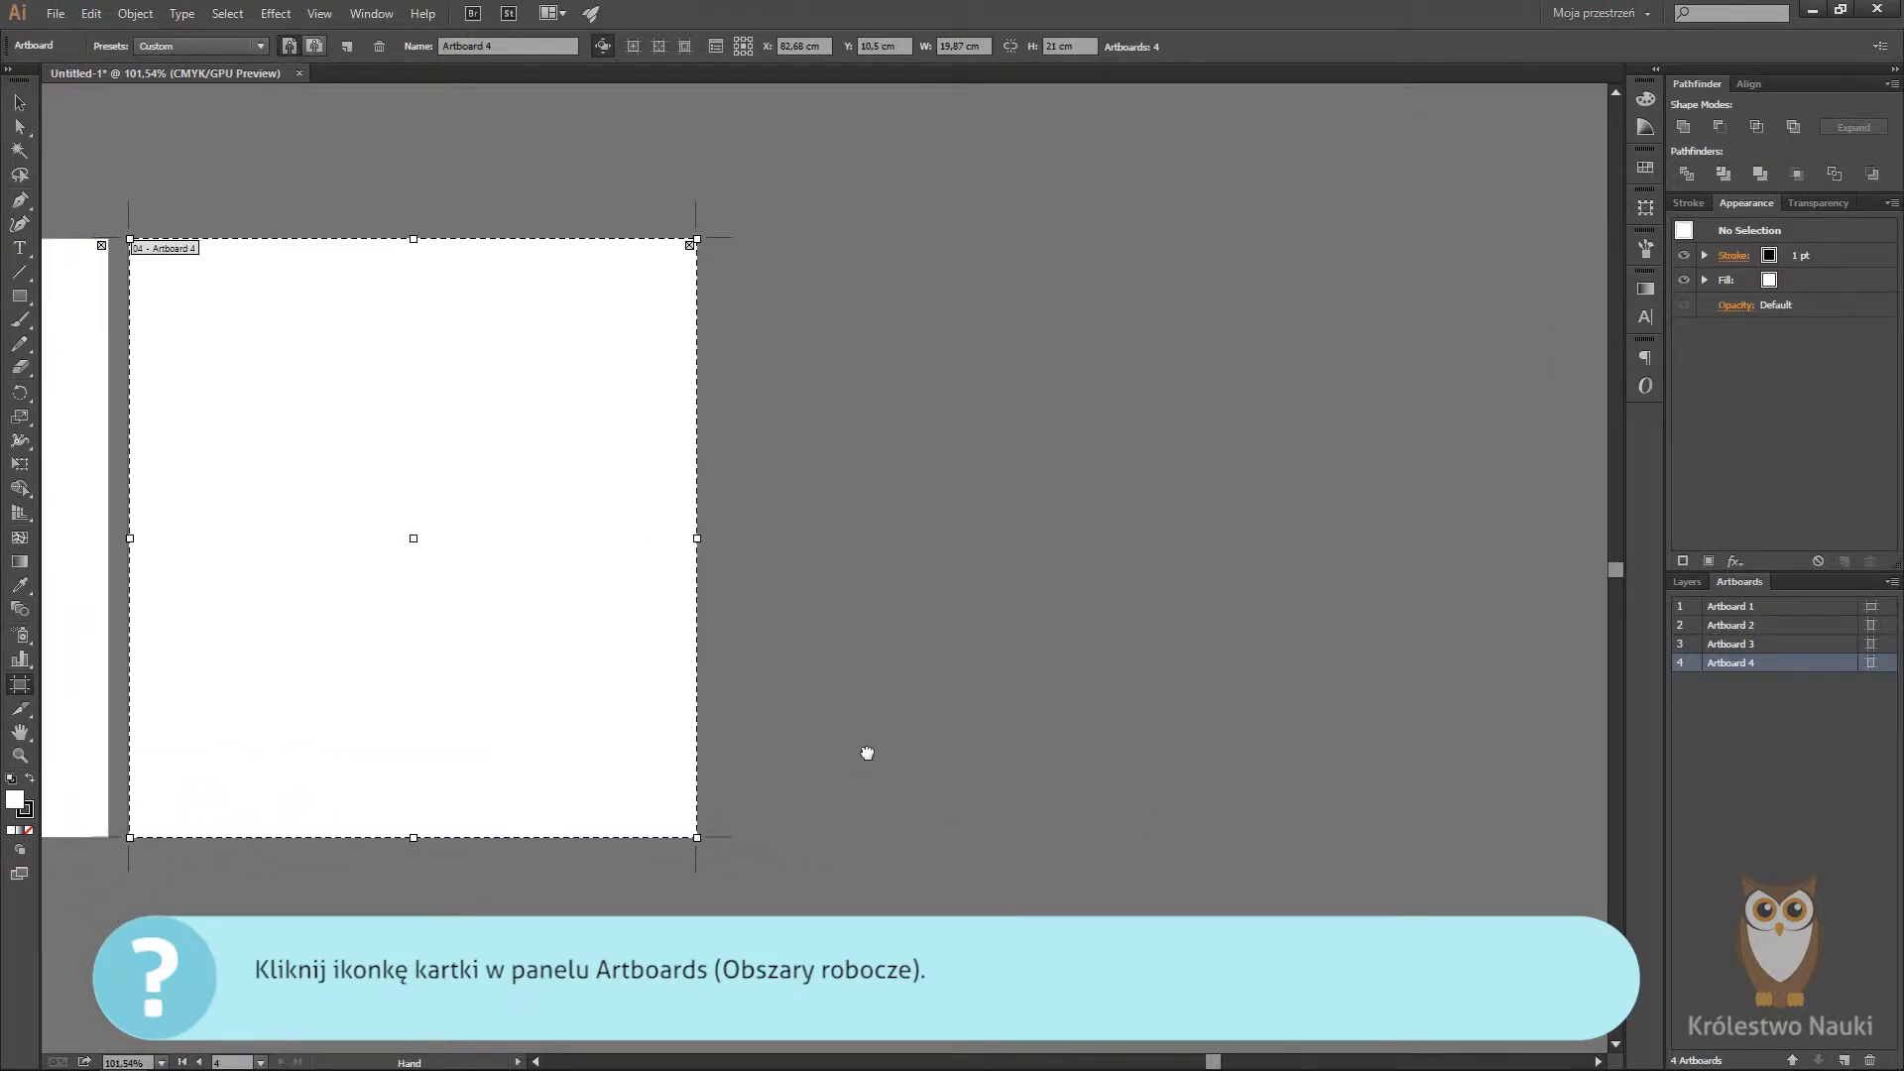
click(1892, 582)
click(1852, 588)
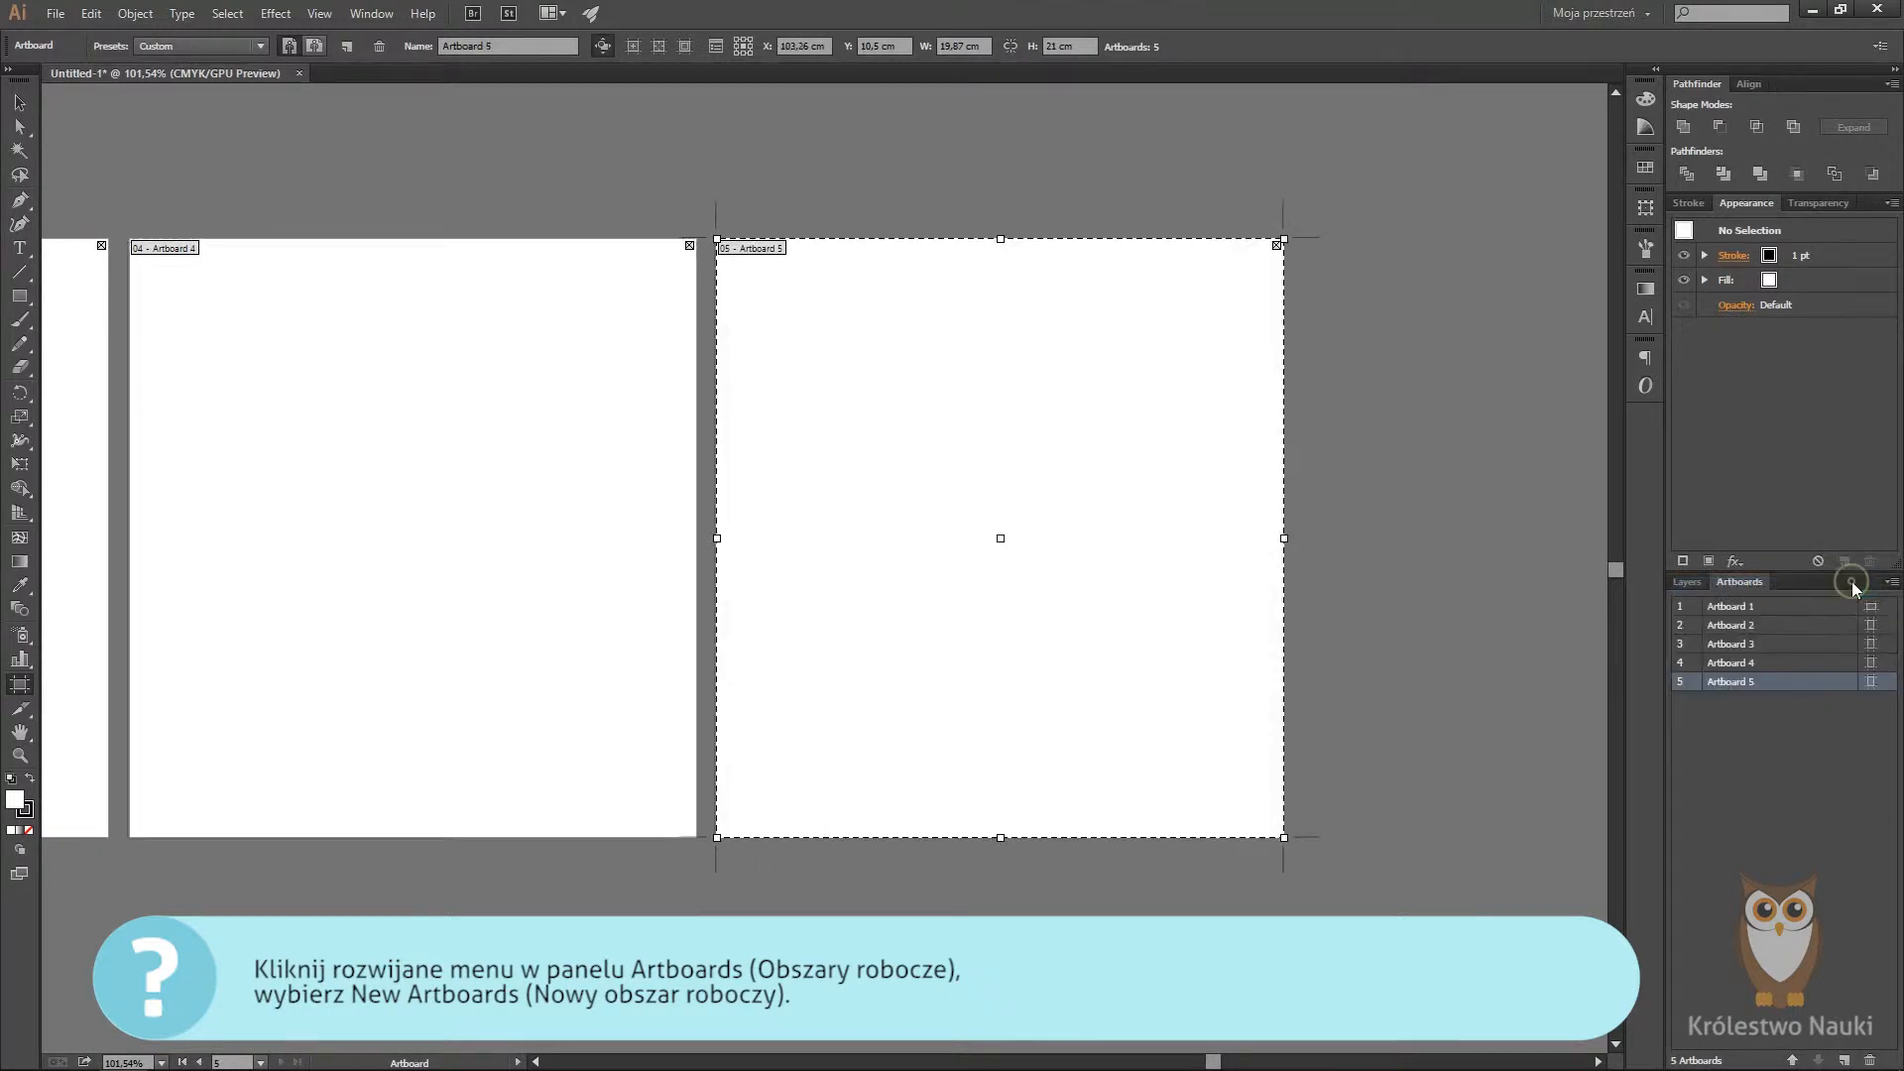
Step: Place a sixth artboard of the same size to the right of Artboard 5, aligned with its top edge
drag(1441, 638, 793, 615)
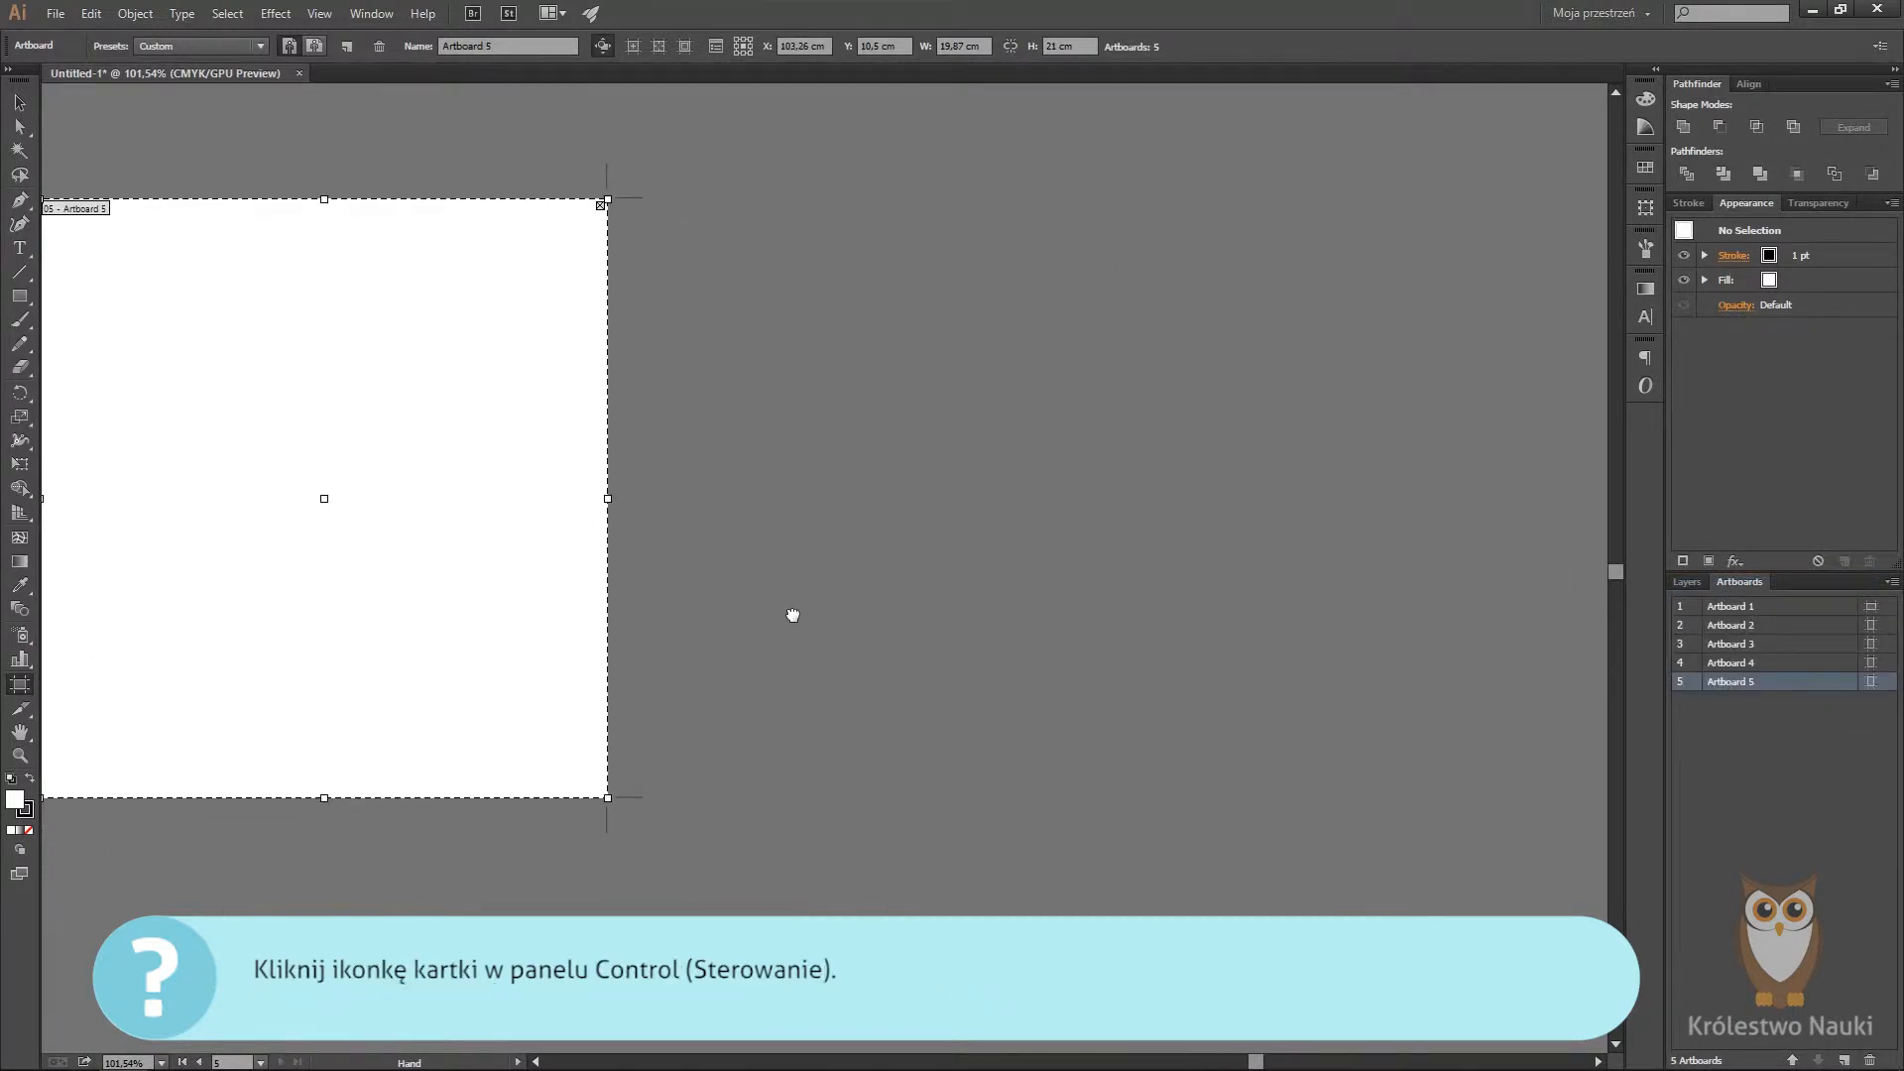
click(347, 46)
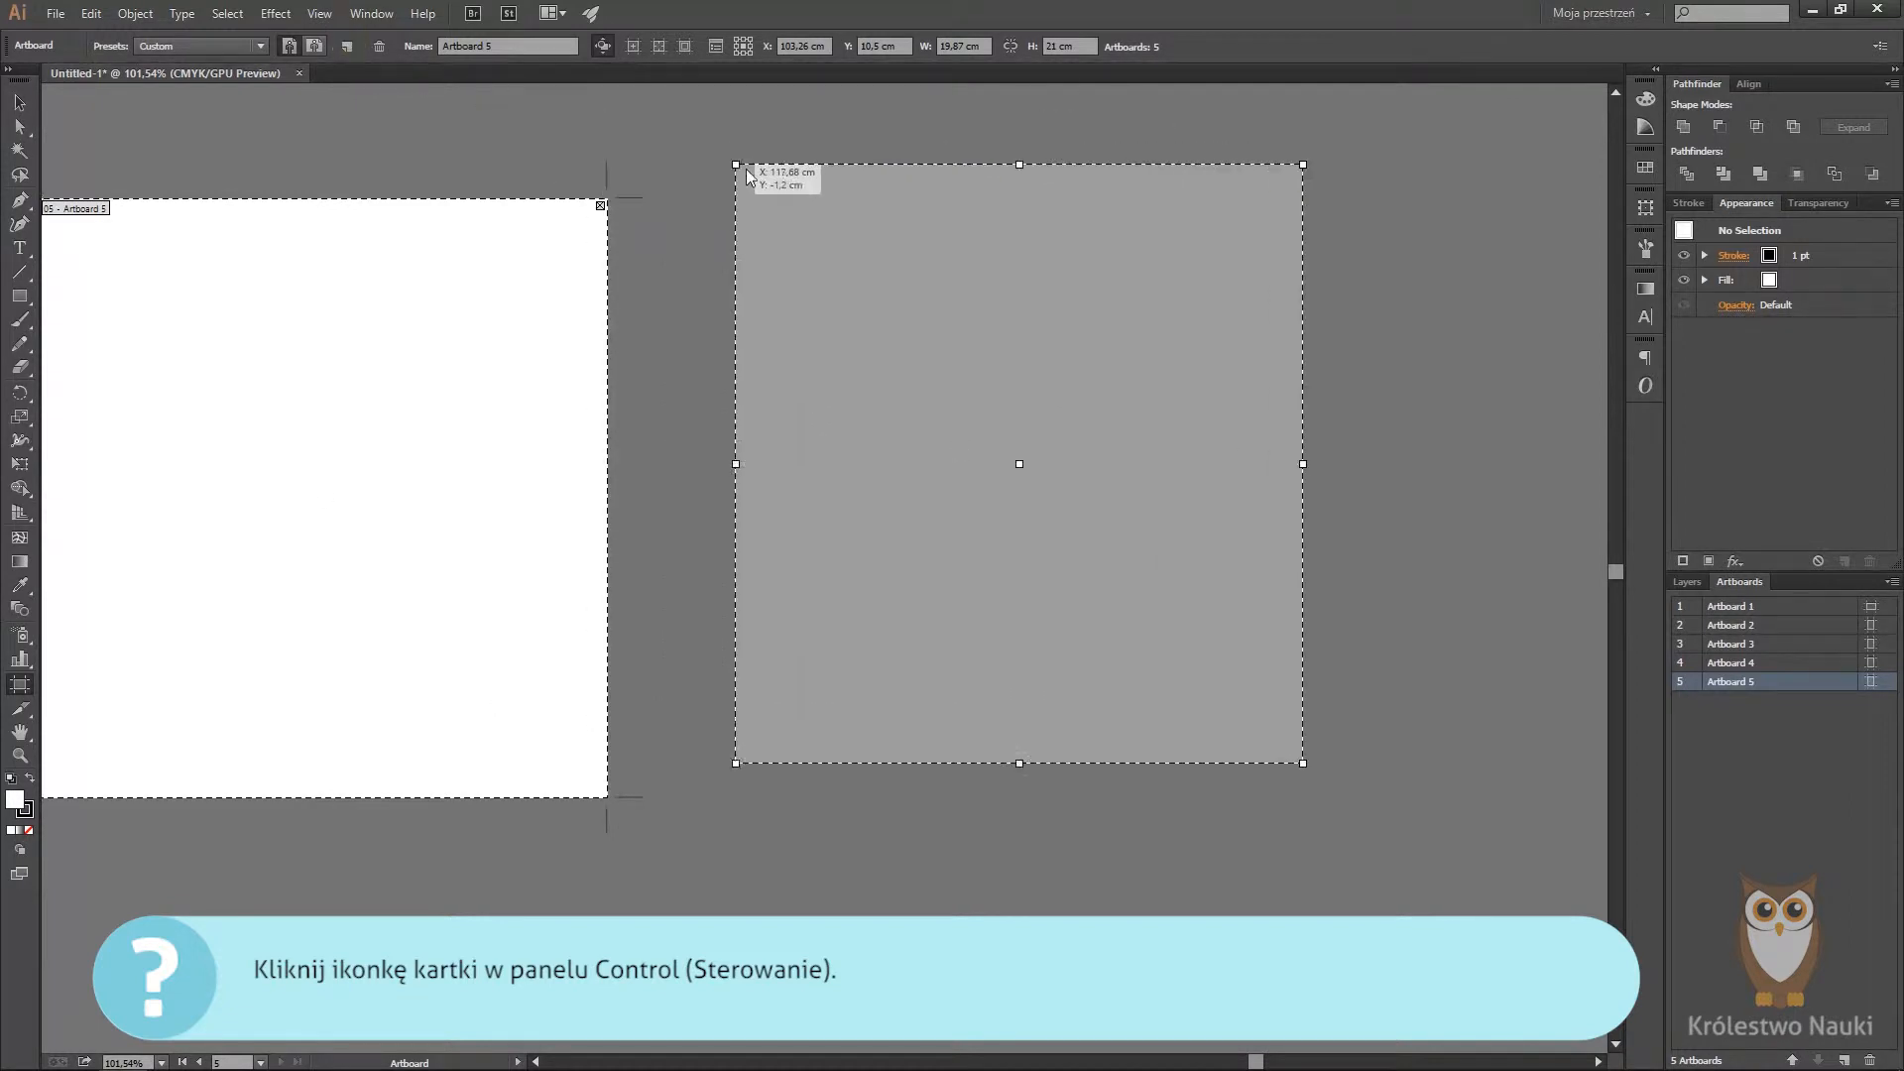
click(688, 200)
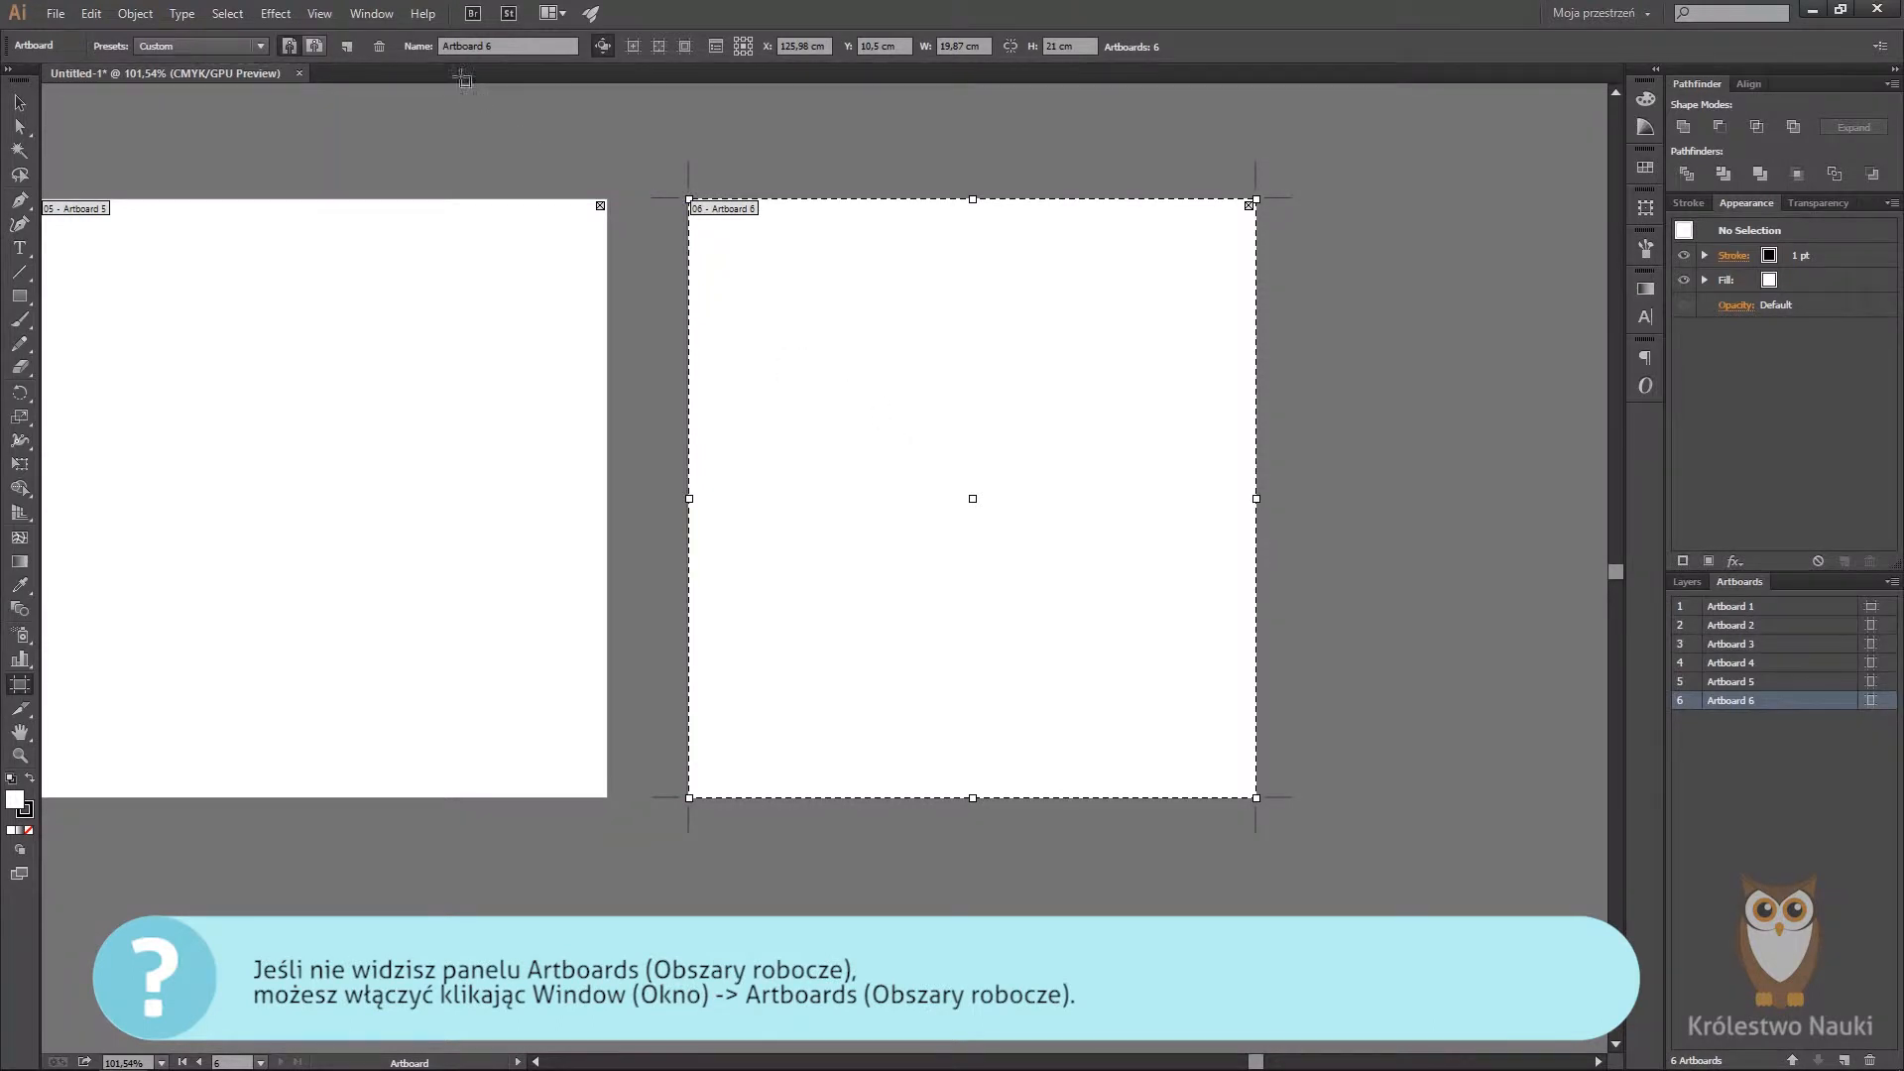
Step: Check the list of available panels, and fit Artboard 1 and Artboard 2 in turn to the document window
click(372, 13)
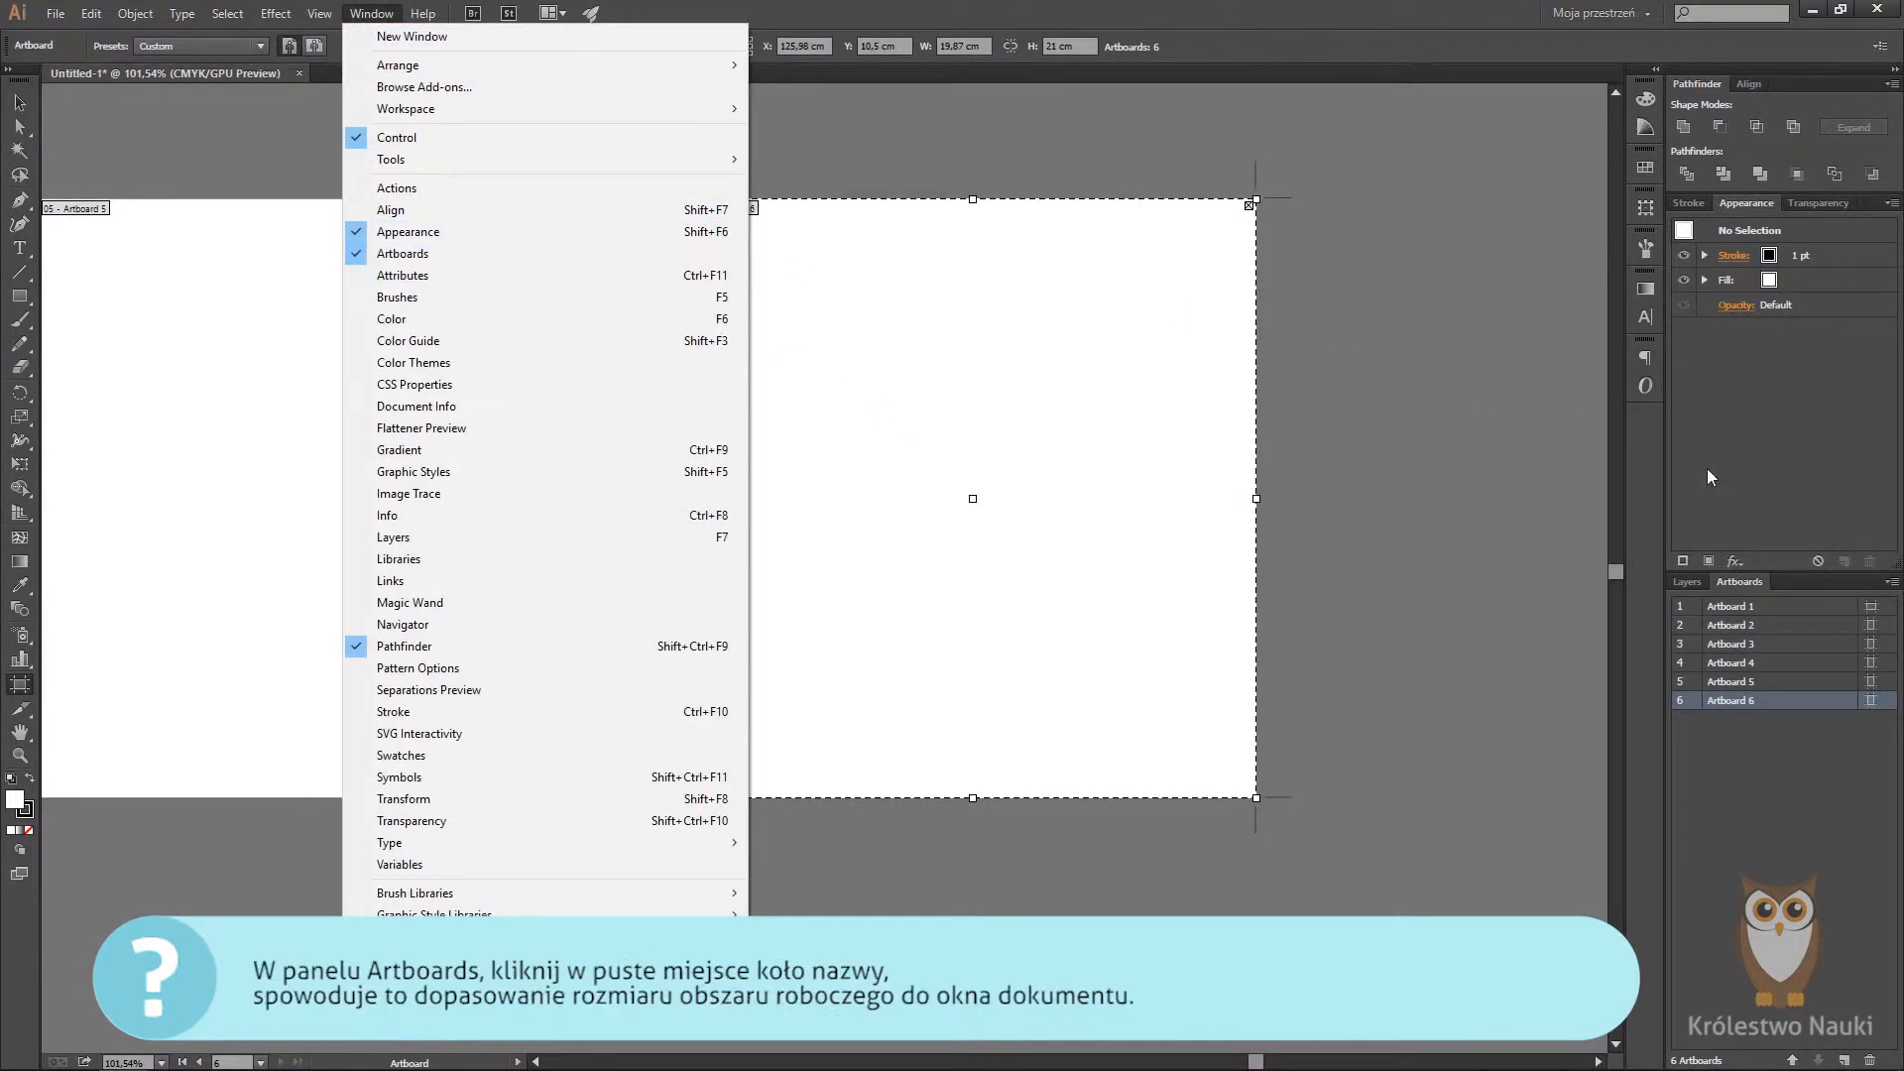
click(1811, 609)
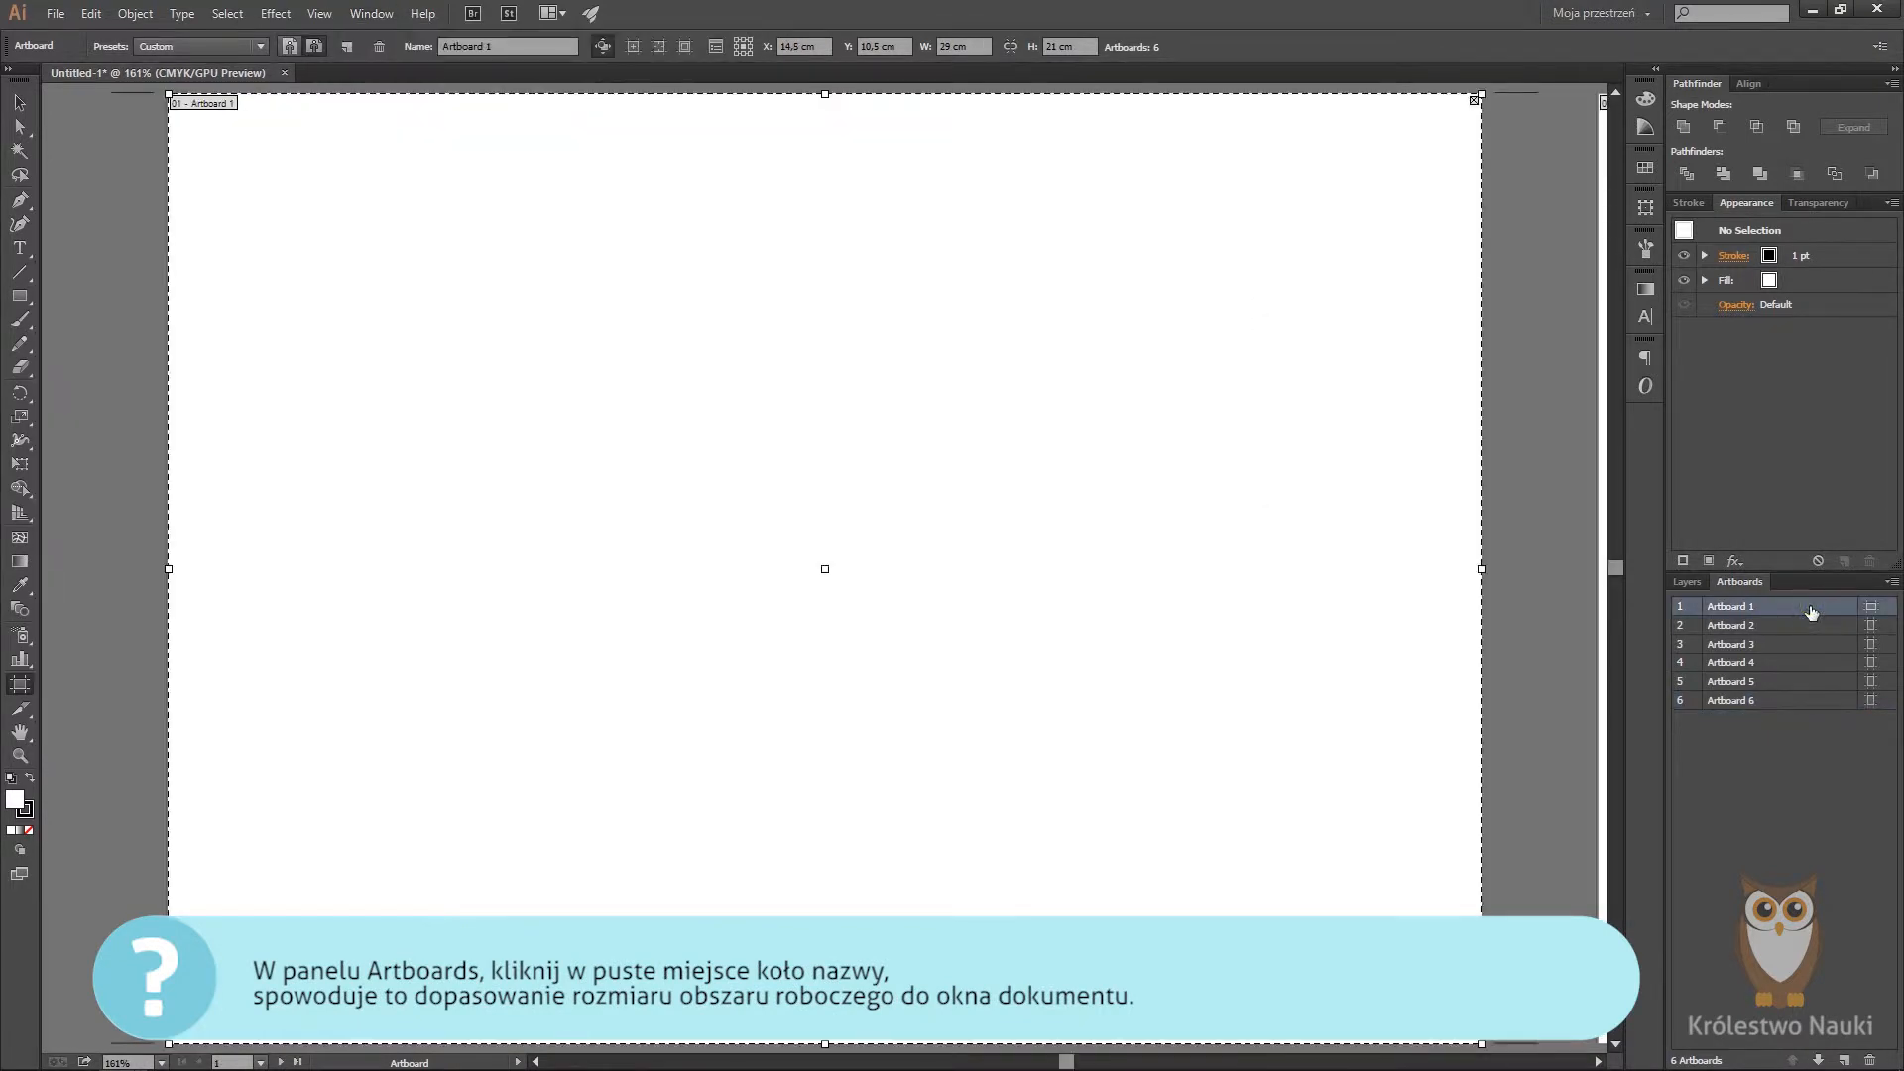
double_click(1681, 628)
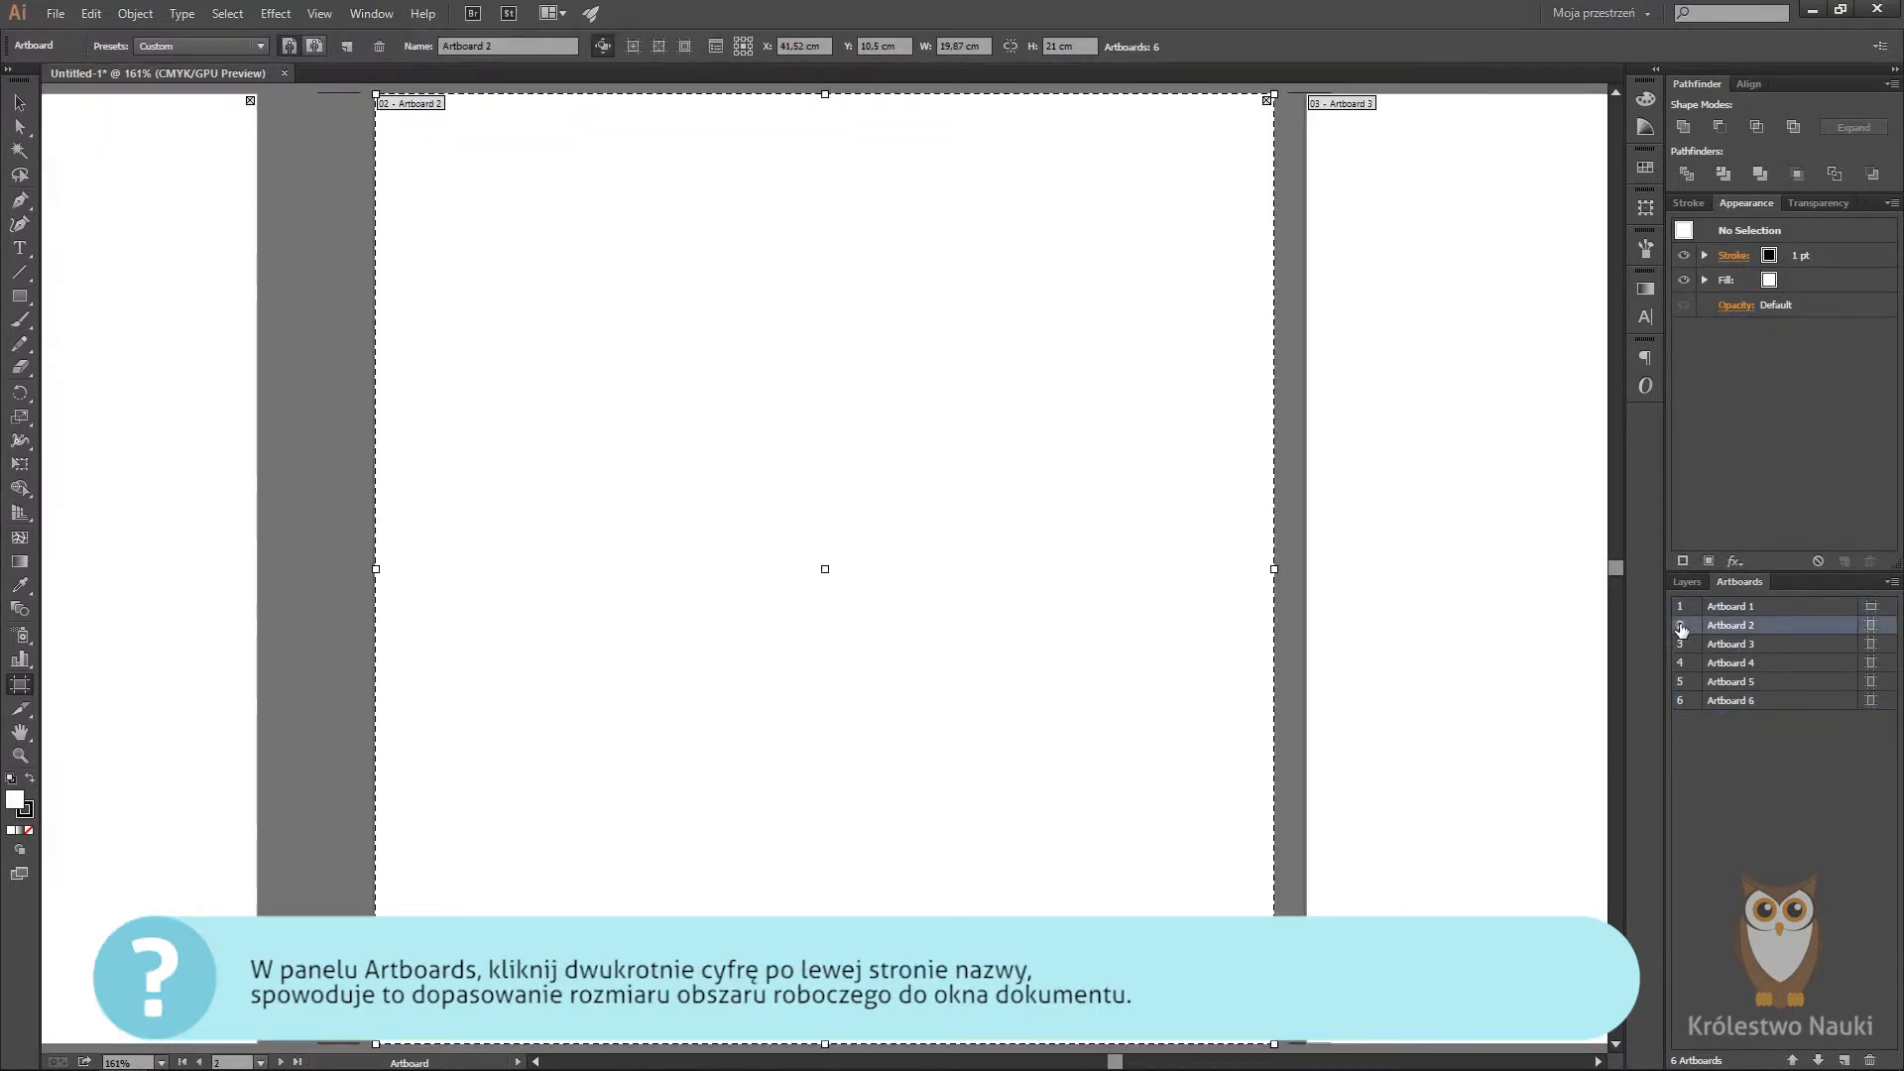
Step: Rename Artboard 1 as Pierwszy
double_click(1746, 607)
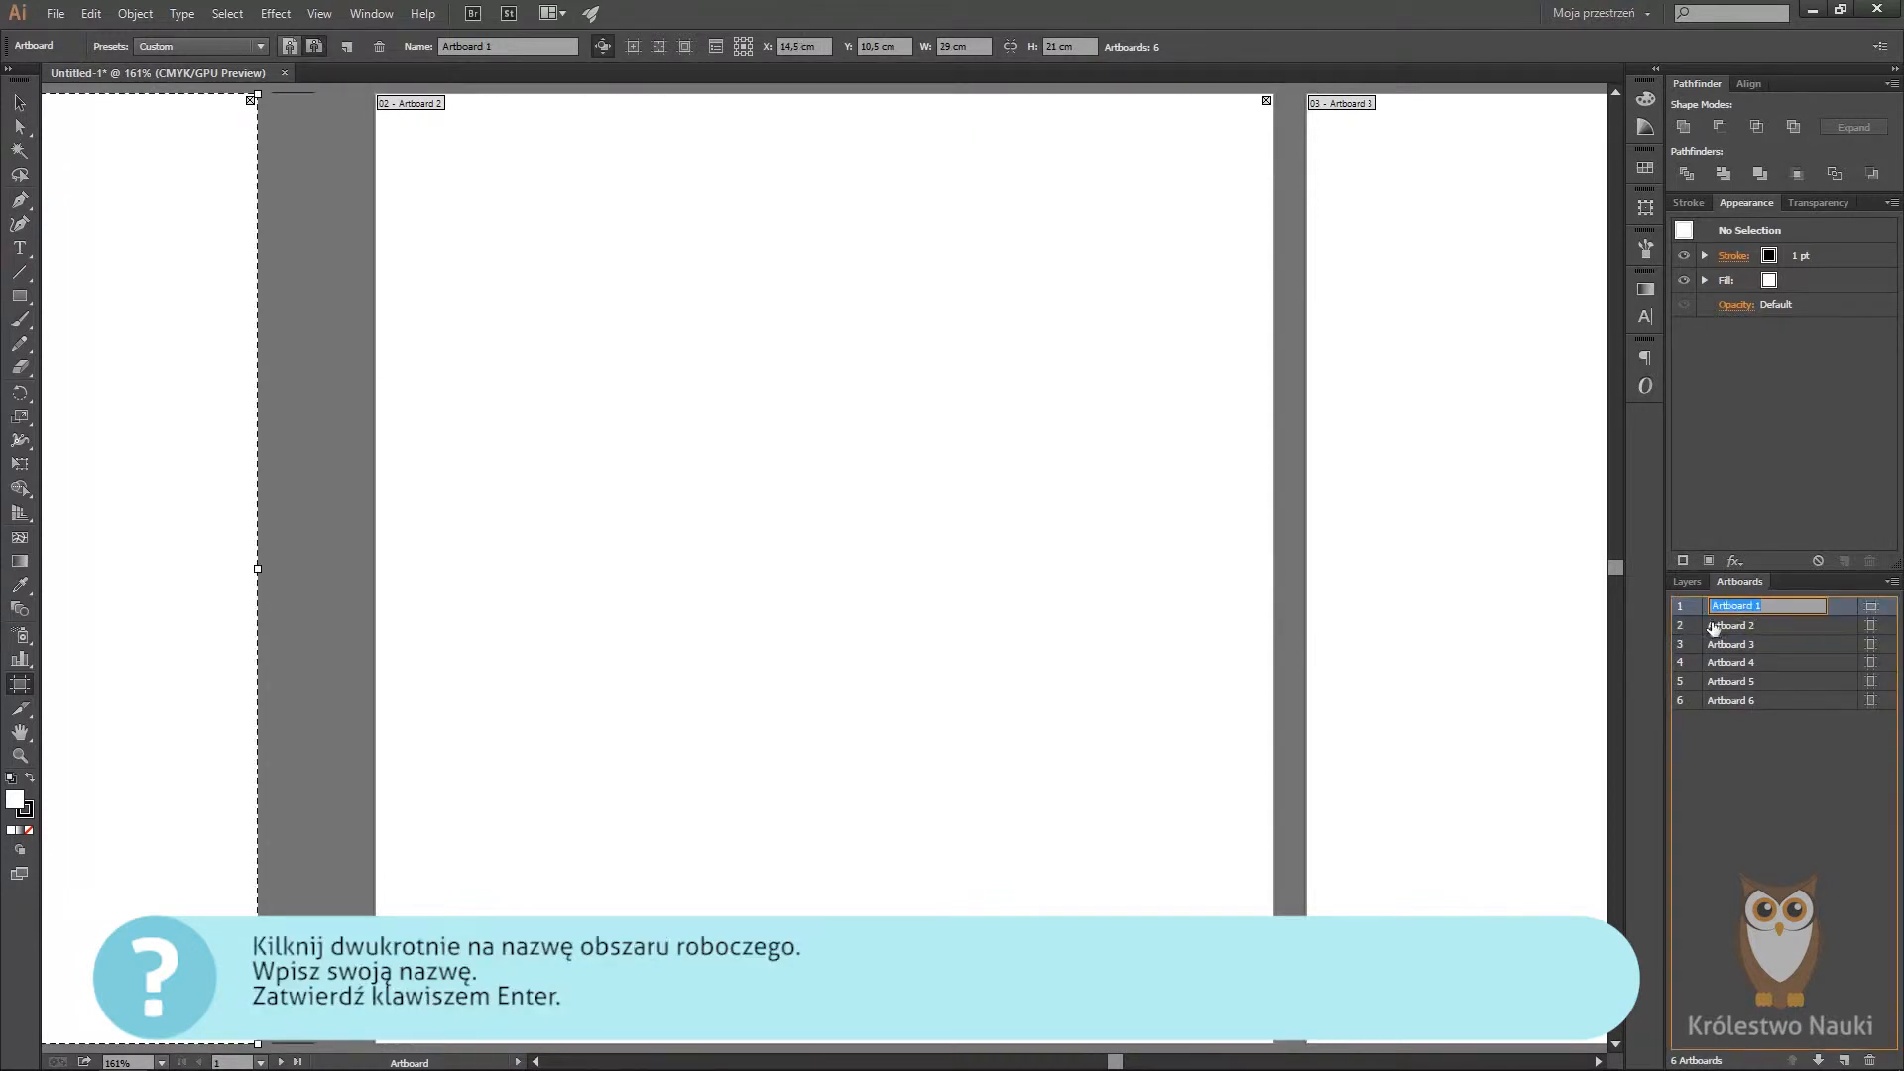
text(P)
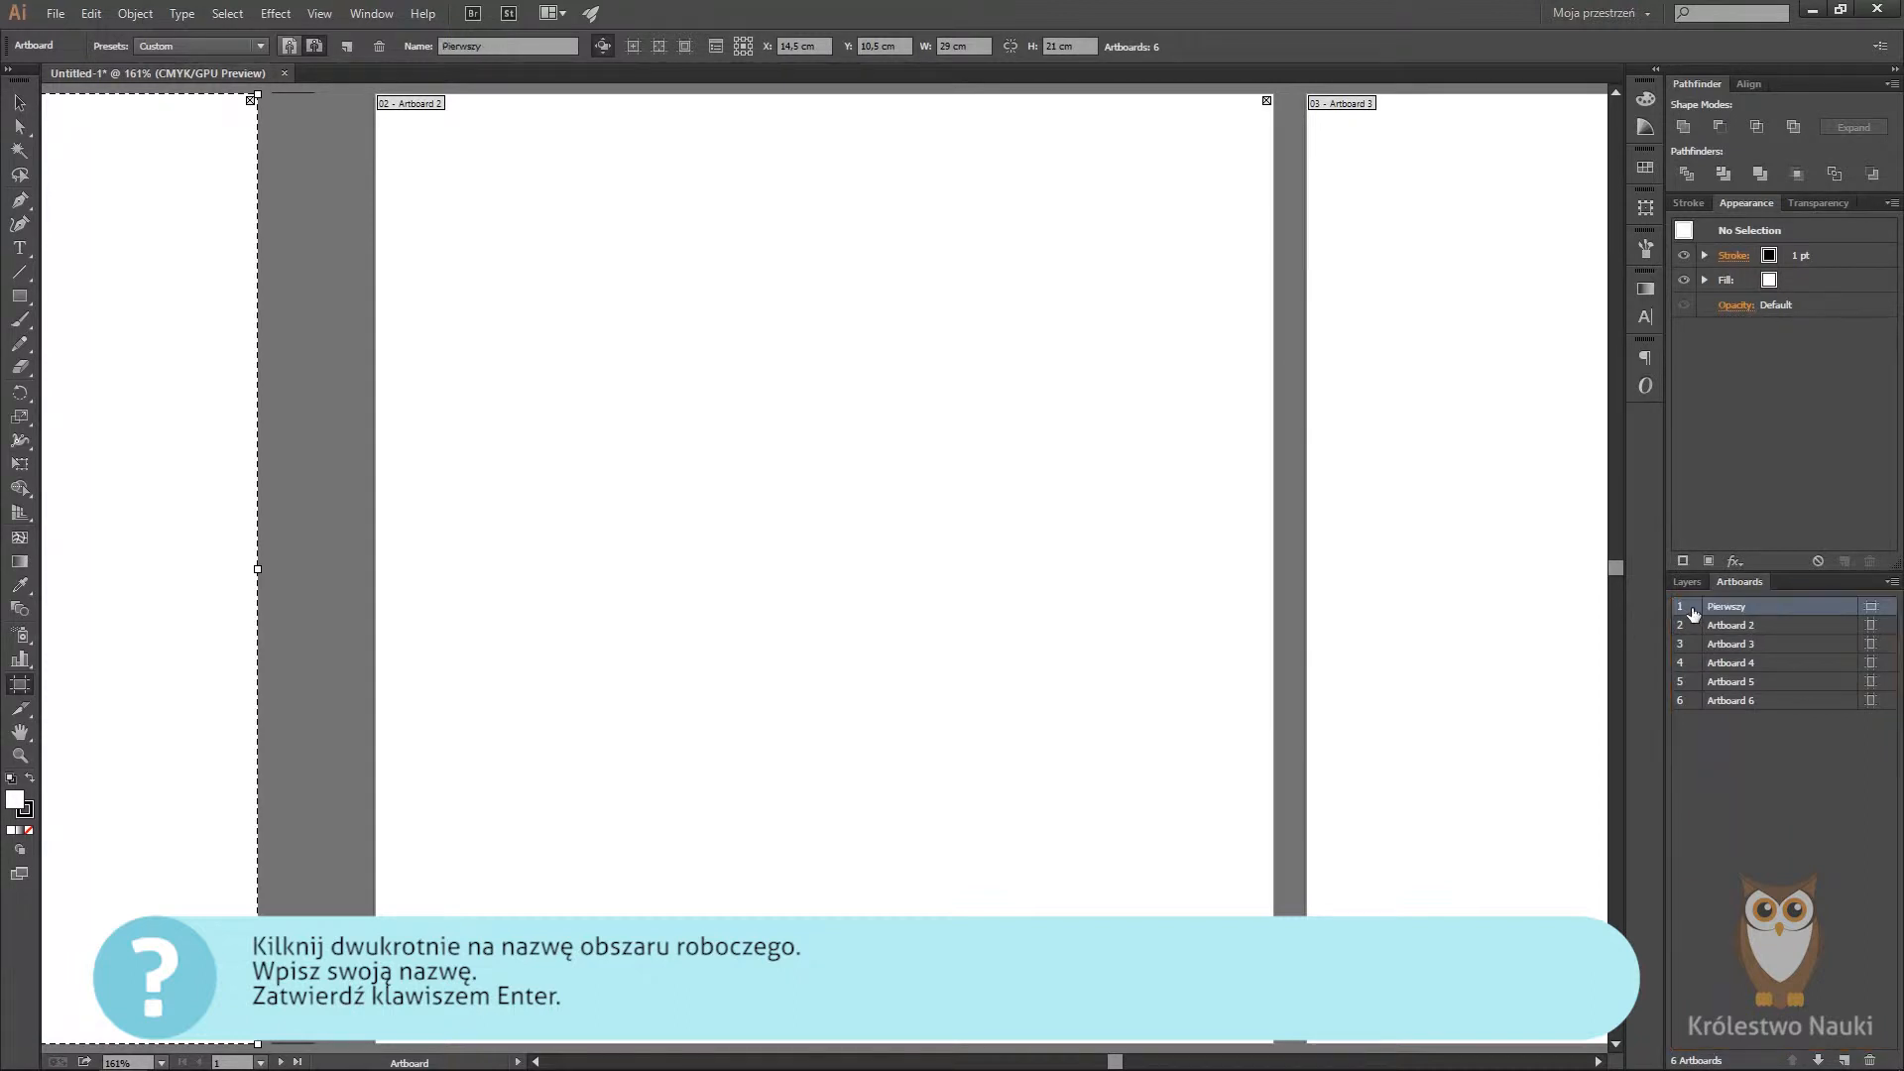
text(ierwszy)
key(Return)
Step: Rename Artboard 2 as Drugi through its Artboard Options
click(1871, 628)
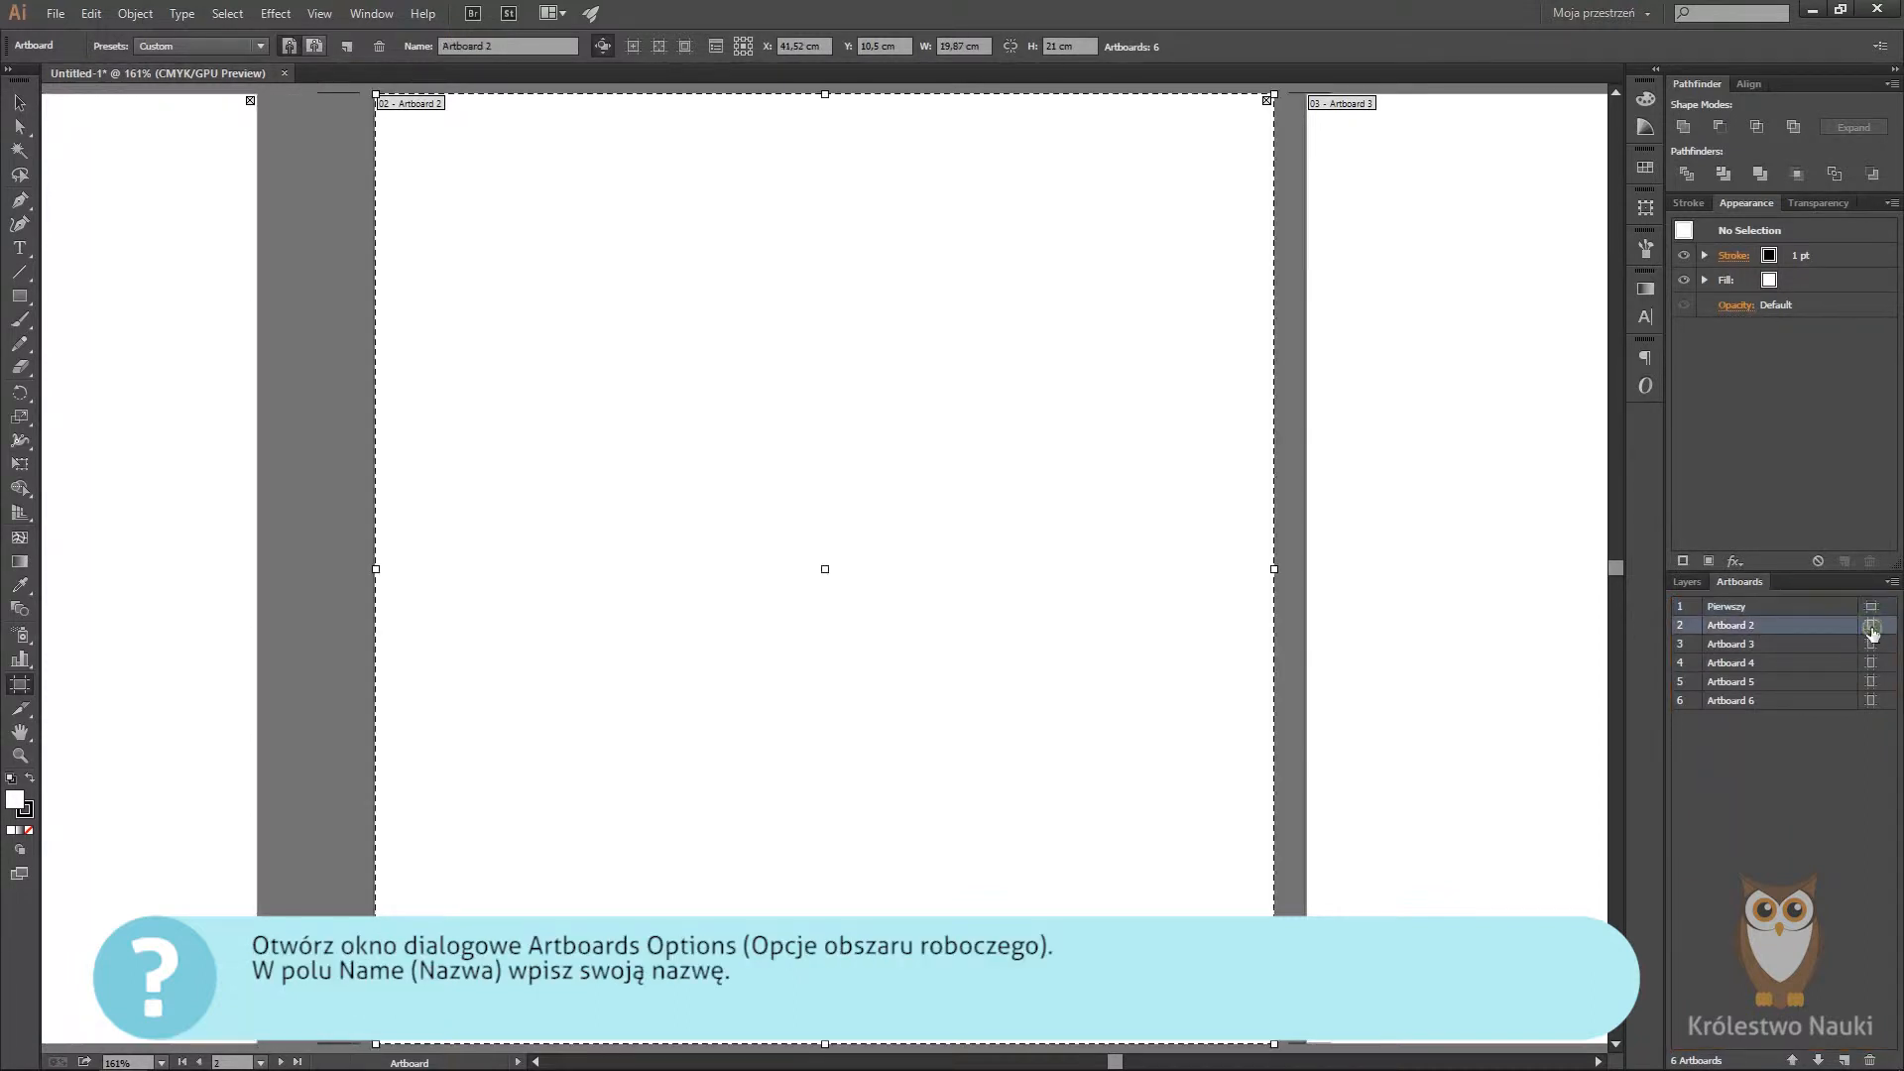
click(1871, 633)
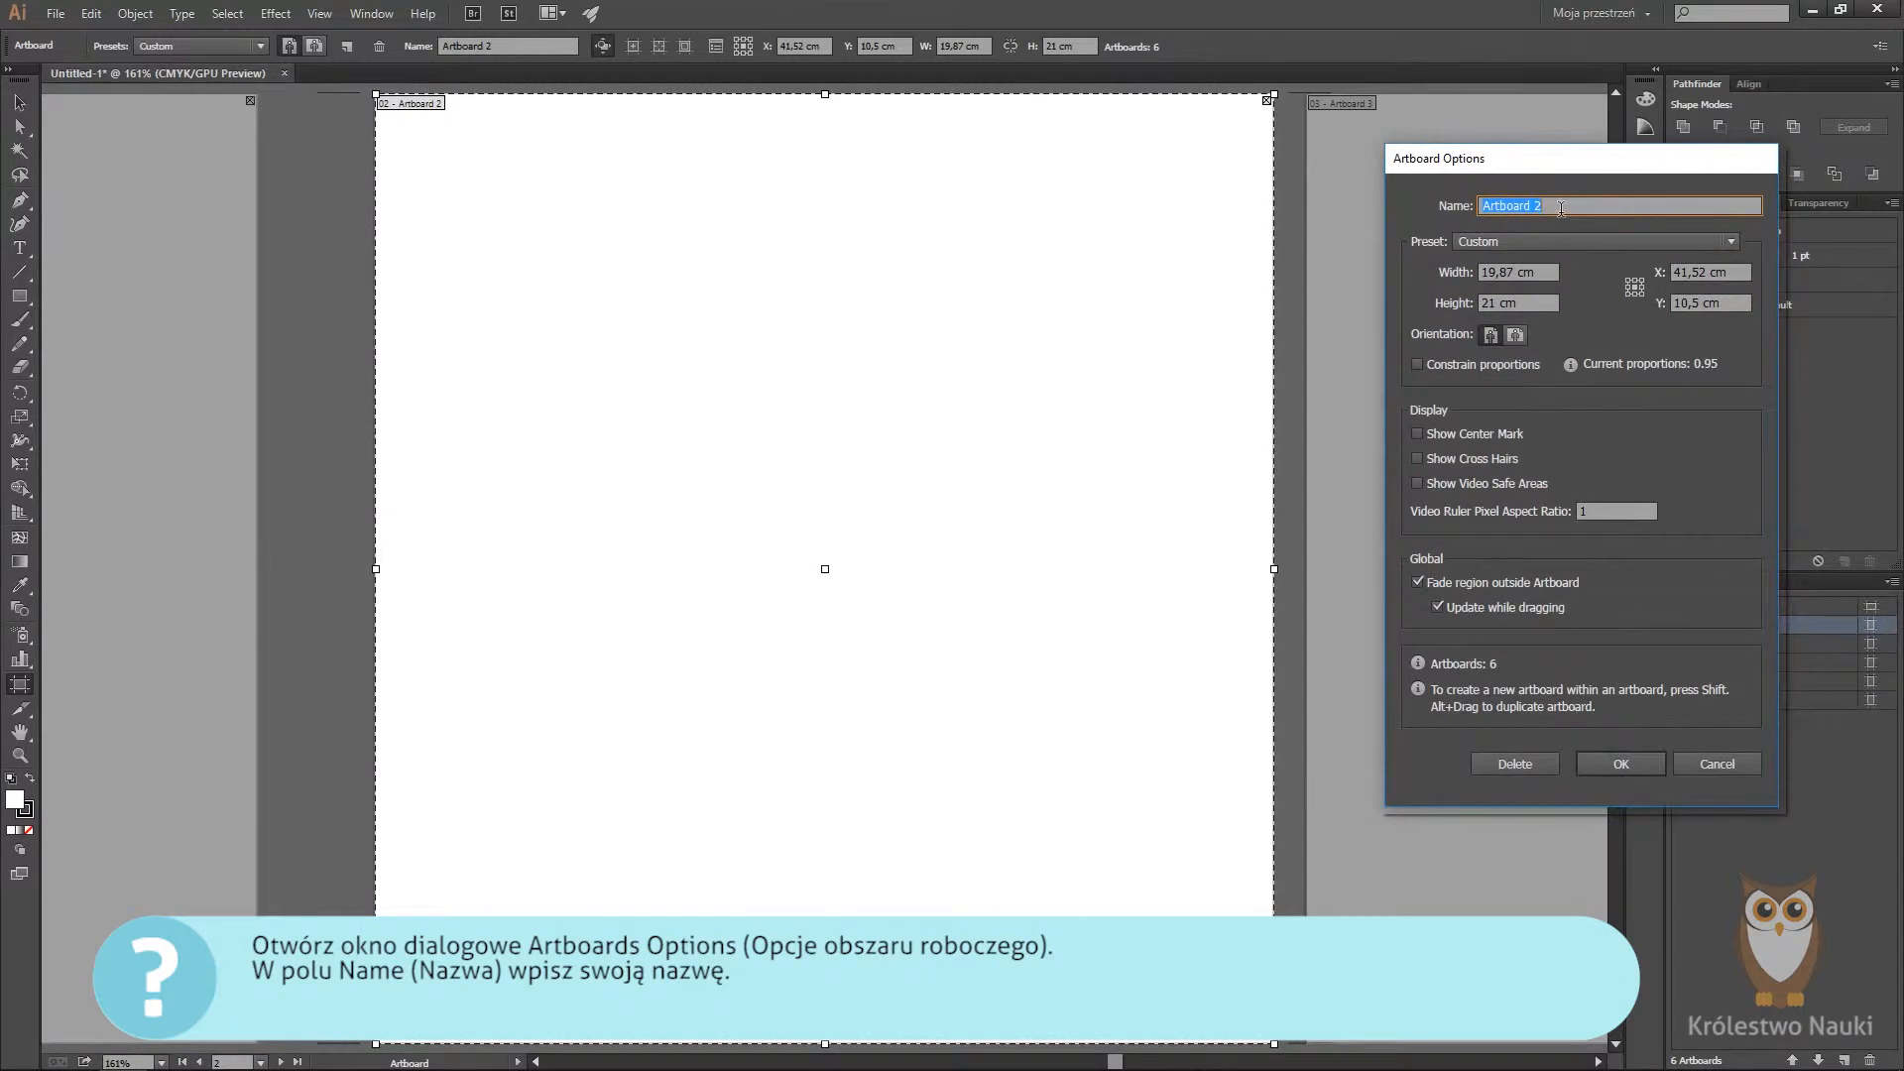
text(Drugi)
key(Return)
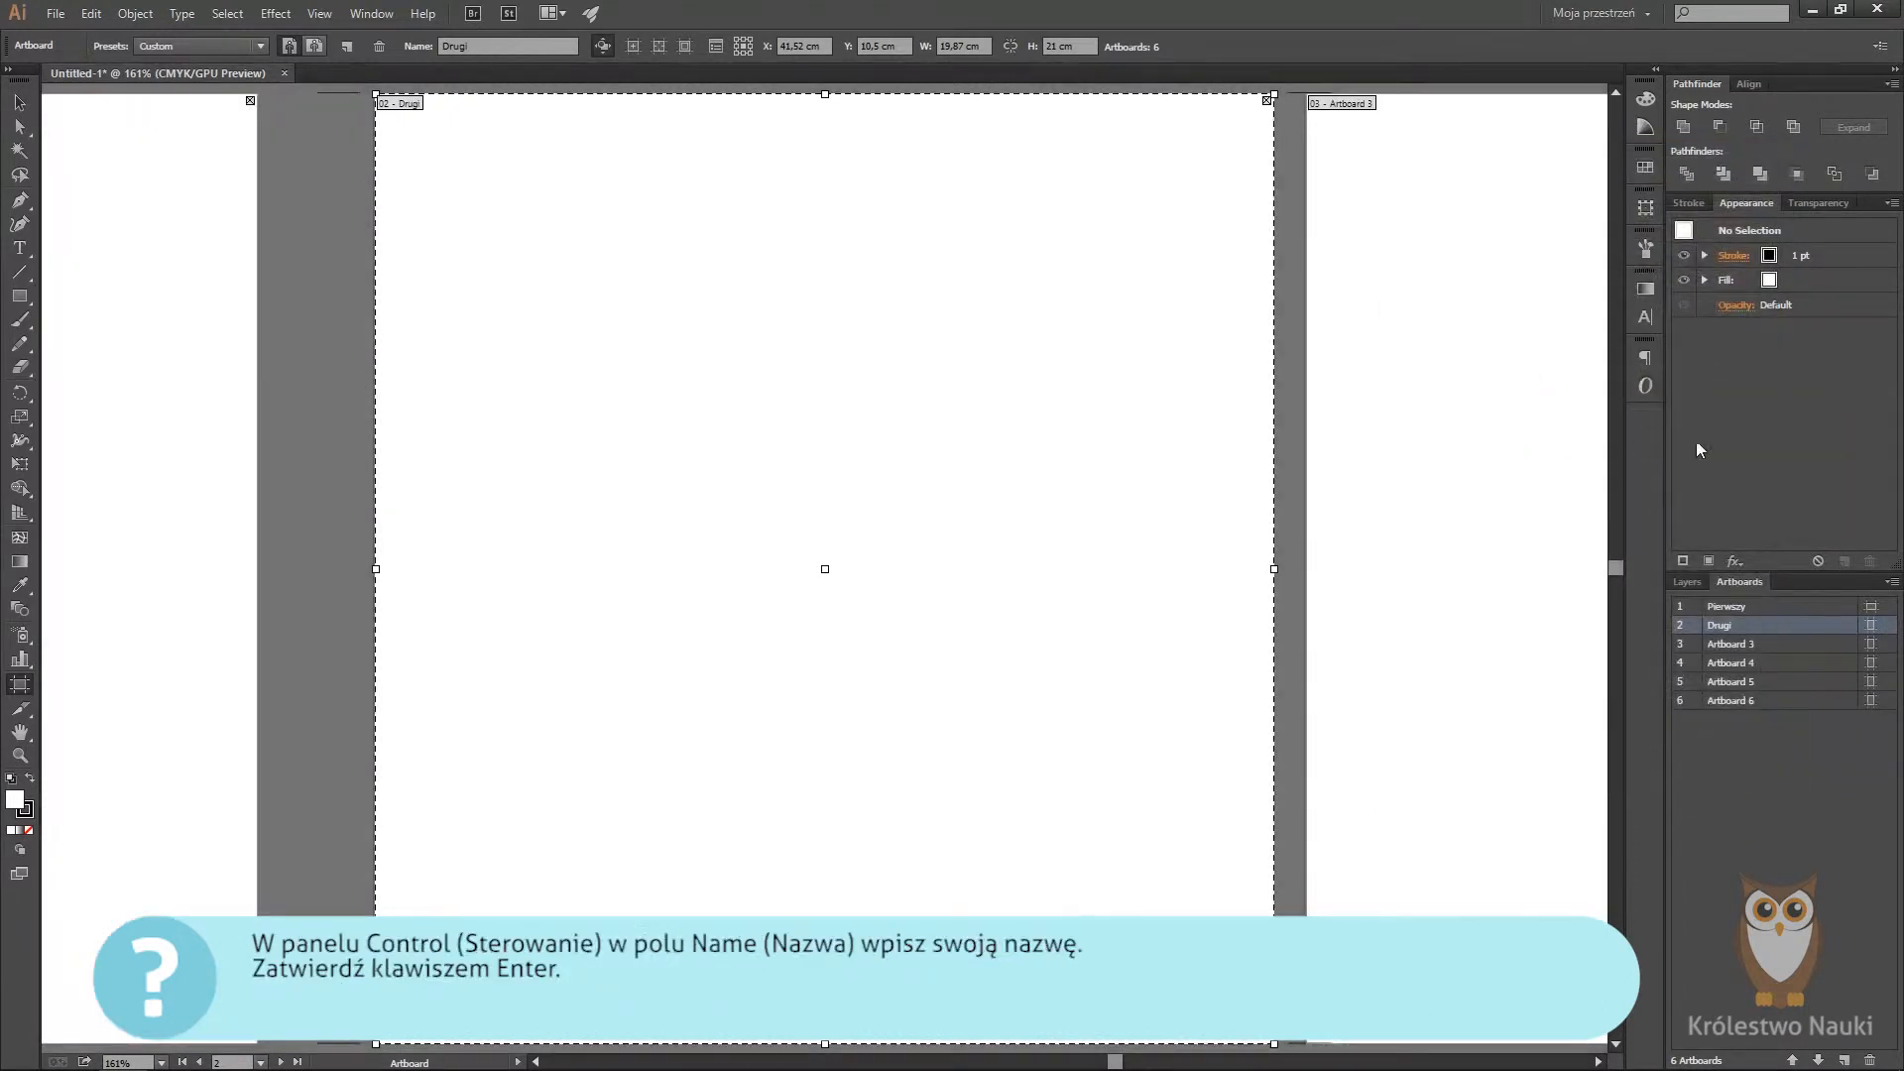
Step: Rename Artboard 3 as Trzeci
click(1762, 646)
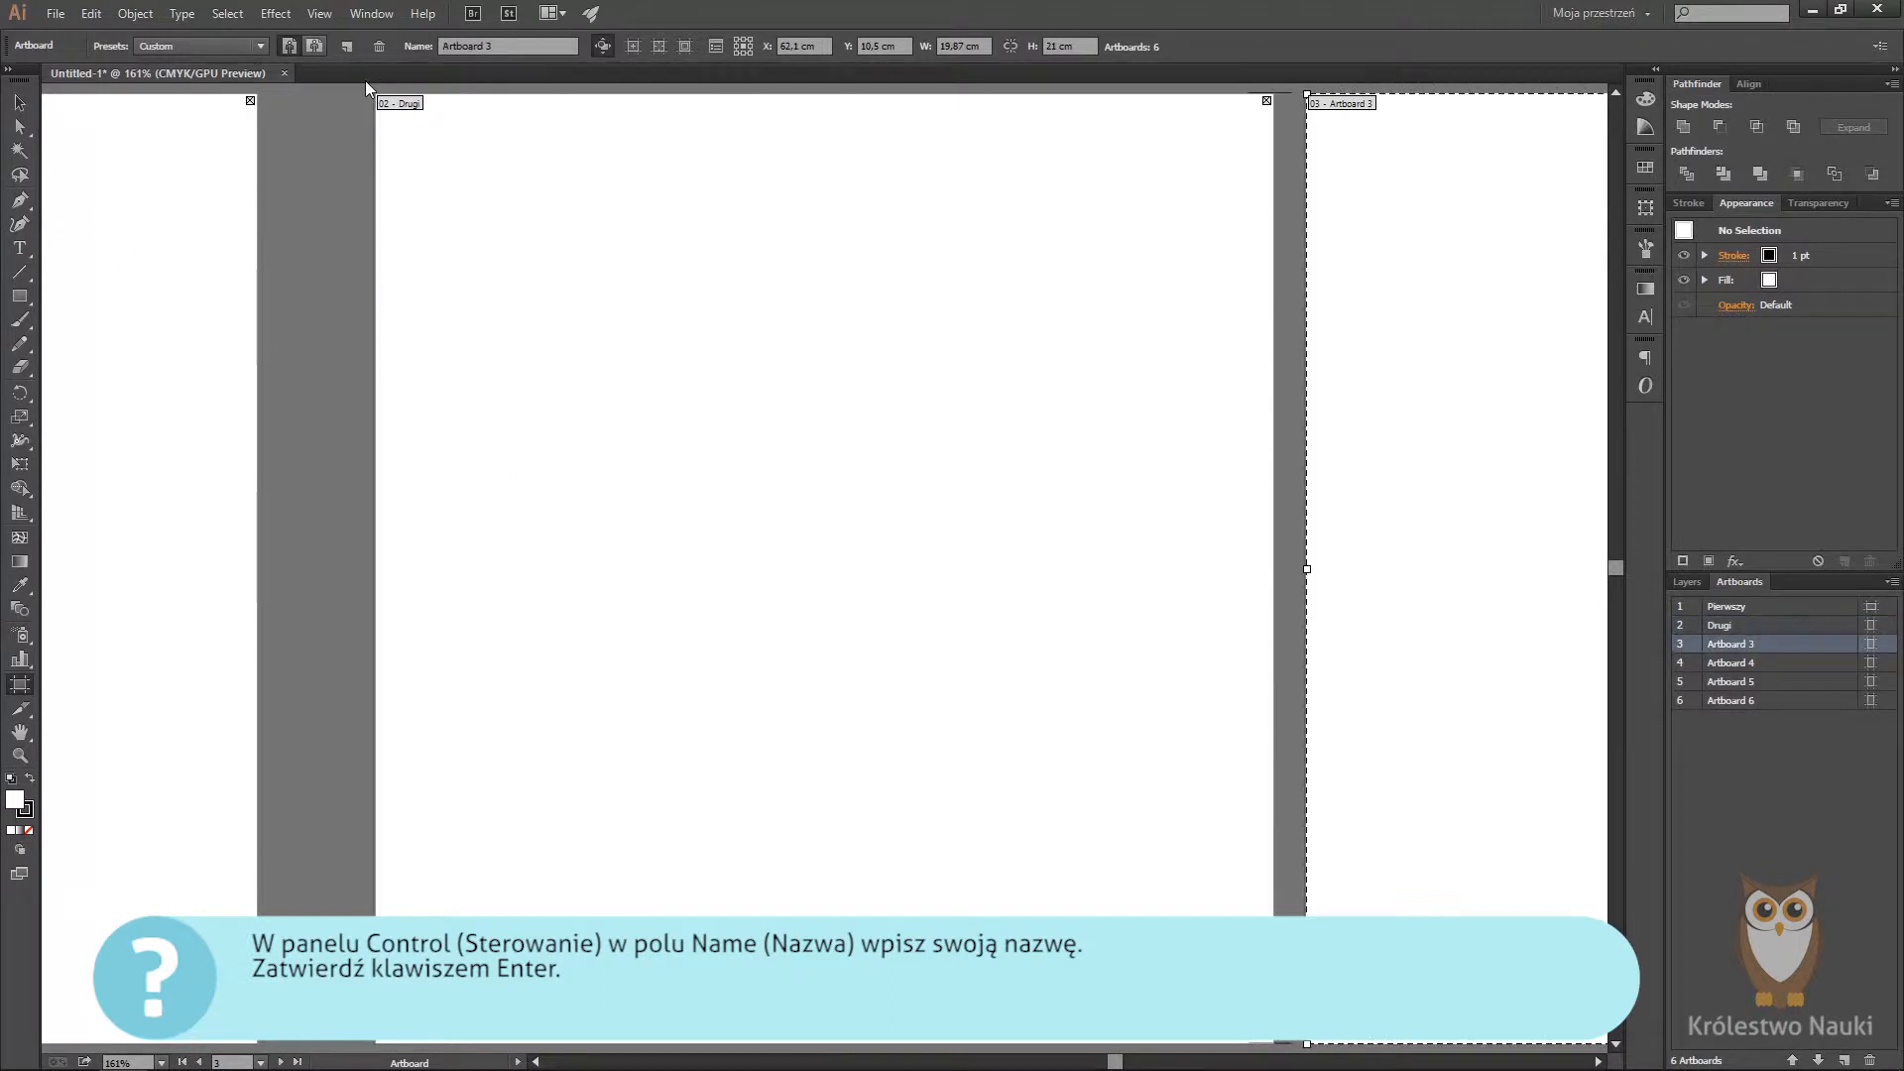
click(502, 39)
text(Trzeci)
key(Return)
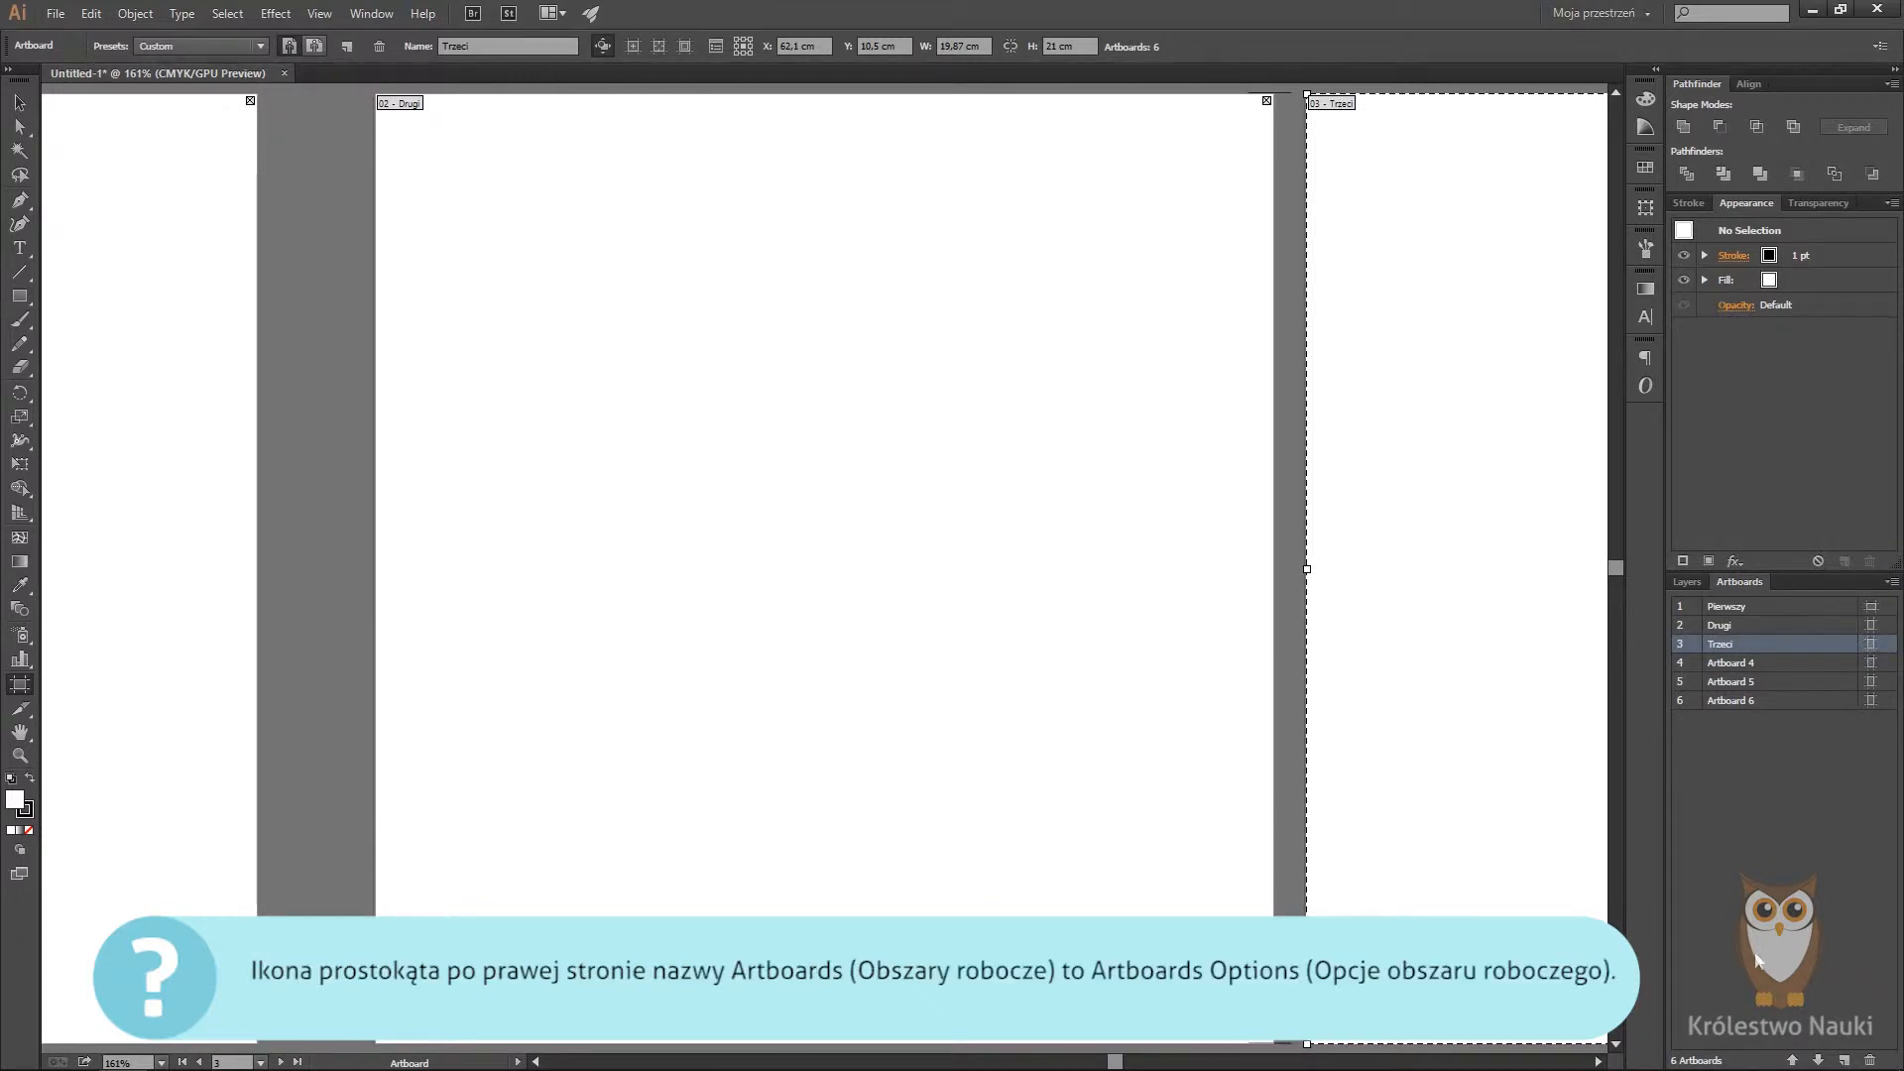
Step: Move the Trzeci artboard down to the end of the artboard order and back up to third place
click(1818, 1060)
click(1818, 1060)
click(1818, 1060)
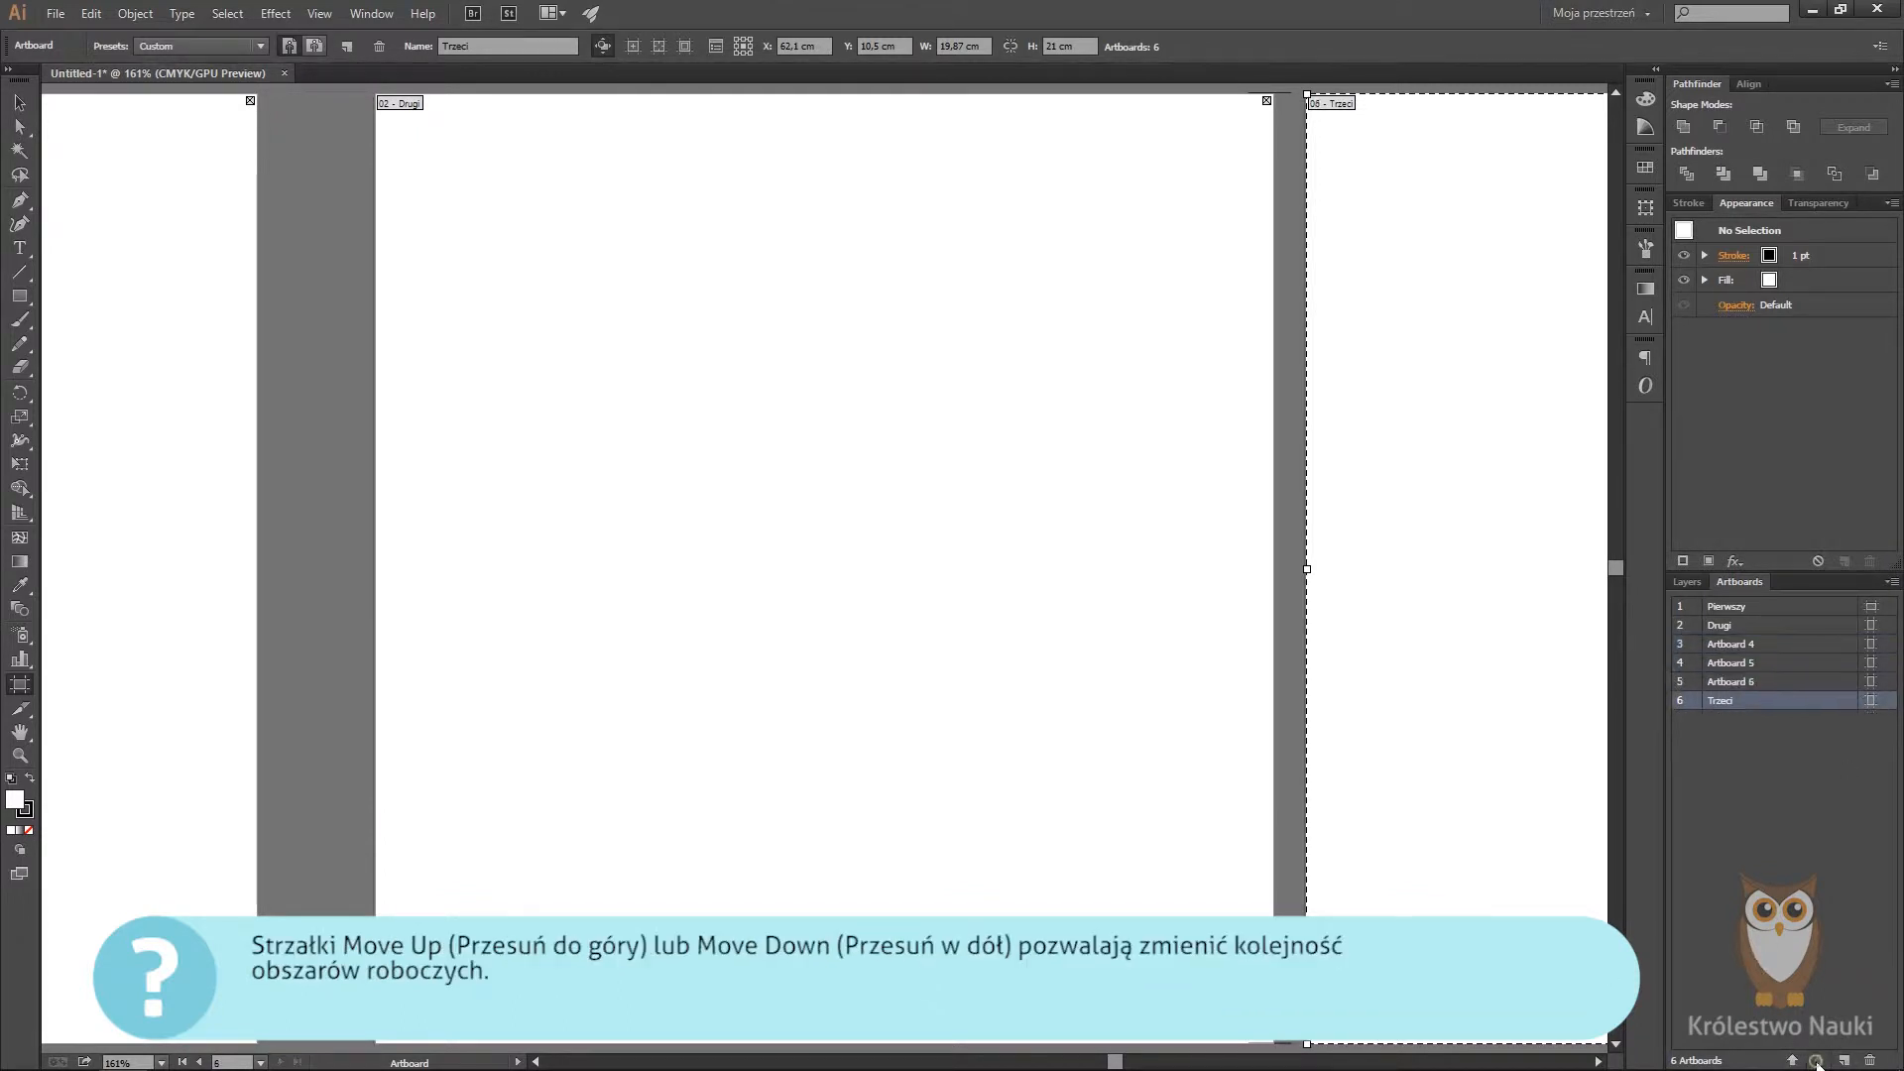
click(1792, 1060)
click(1792, 1060)
click(1792, 1061)
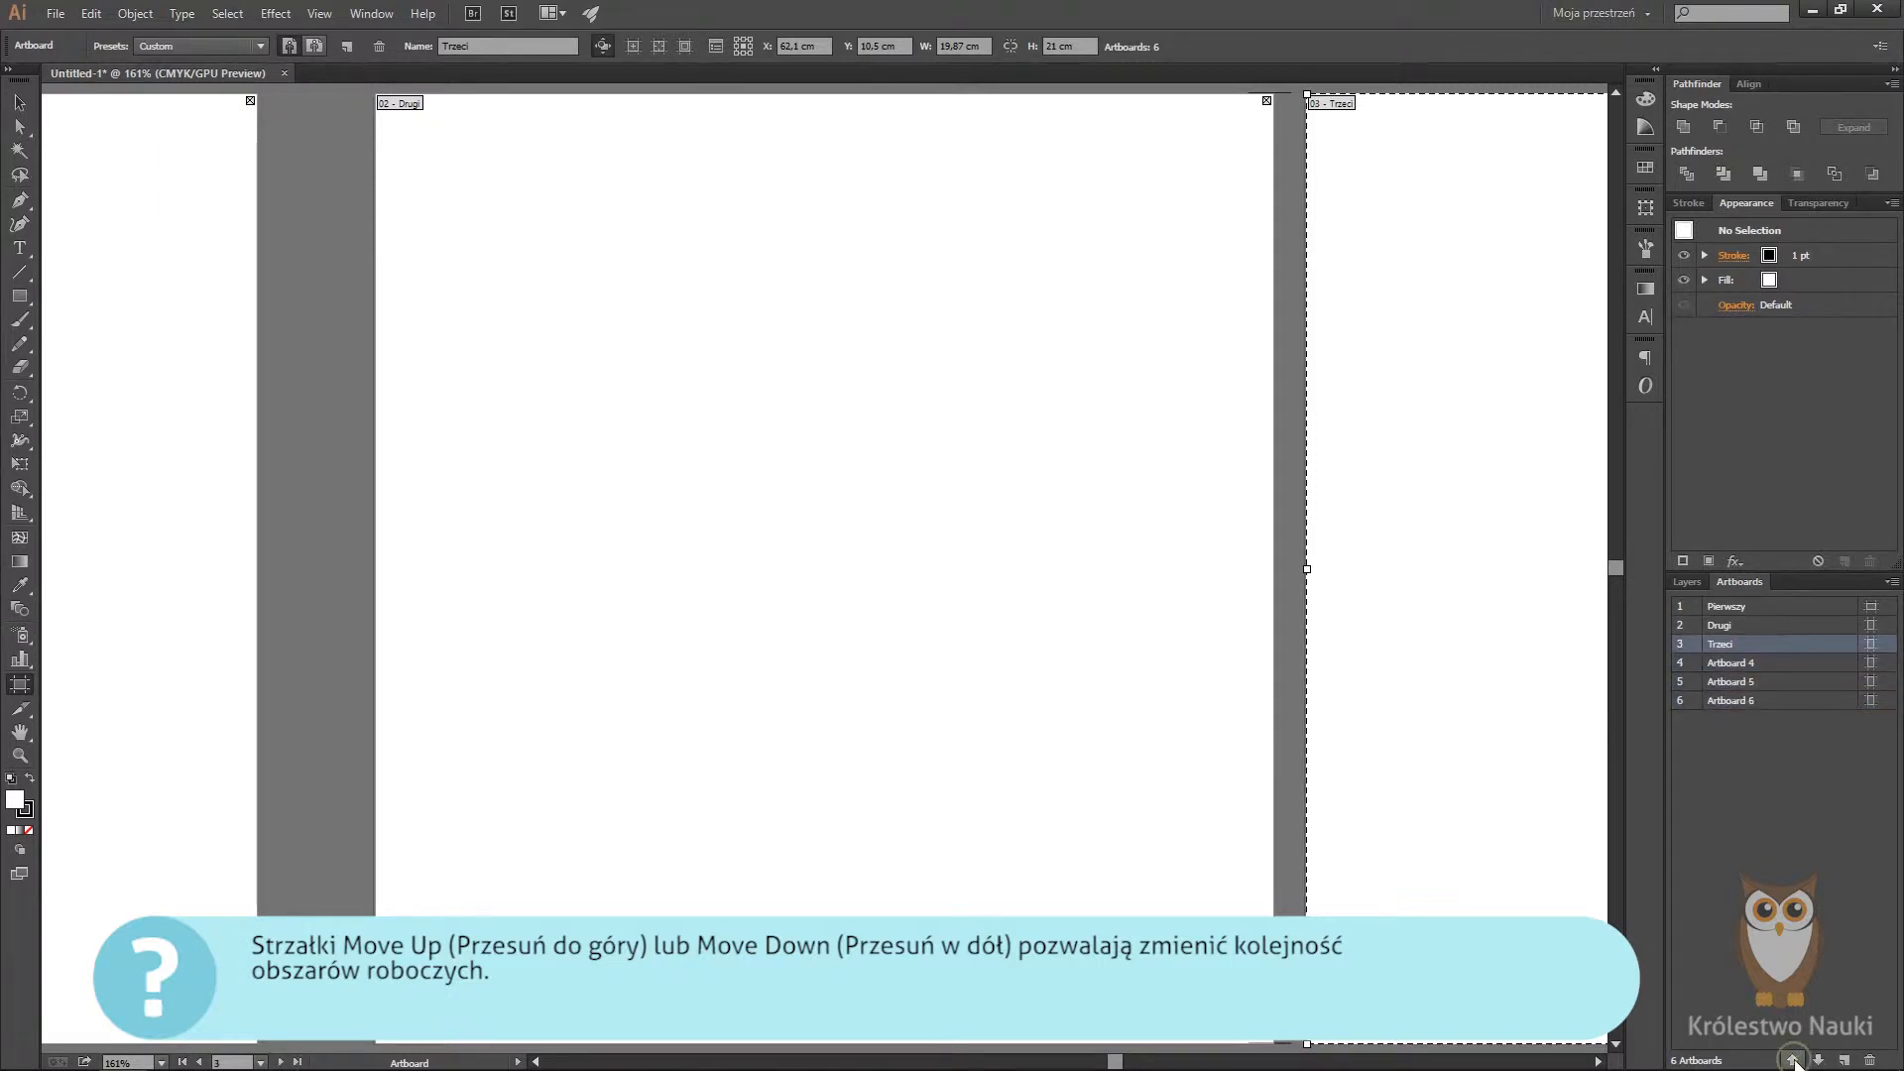
Step: Fit the Trzeci artboard to the document window and view its Artboard Options, closing them without changes
click(1784, 647)
mouse_move(1784, 650)
mouse_down()
mouse_move(1787, 694)
mouse_move(1803, 640)
mouse_up()
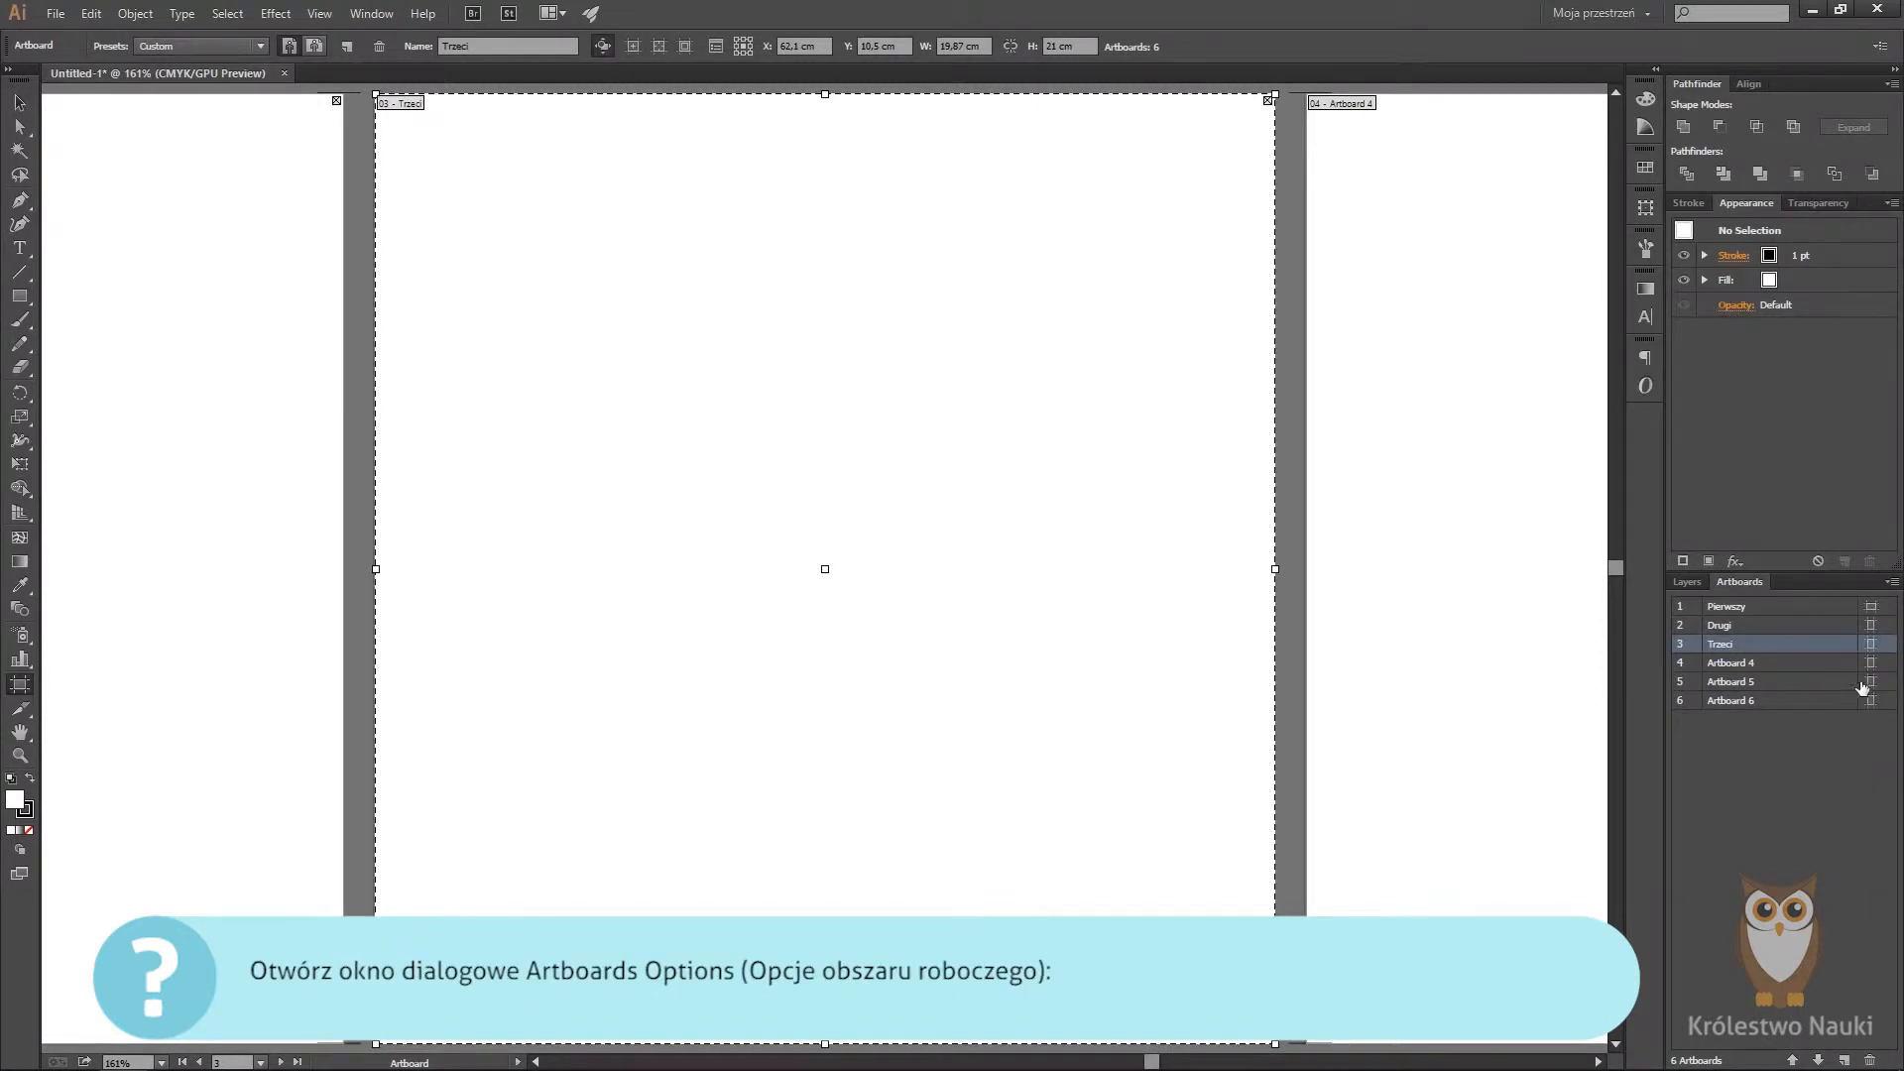
click(1871, 644)
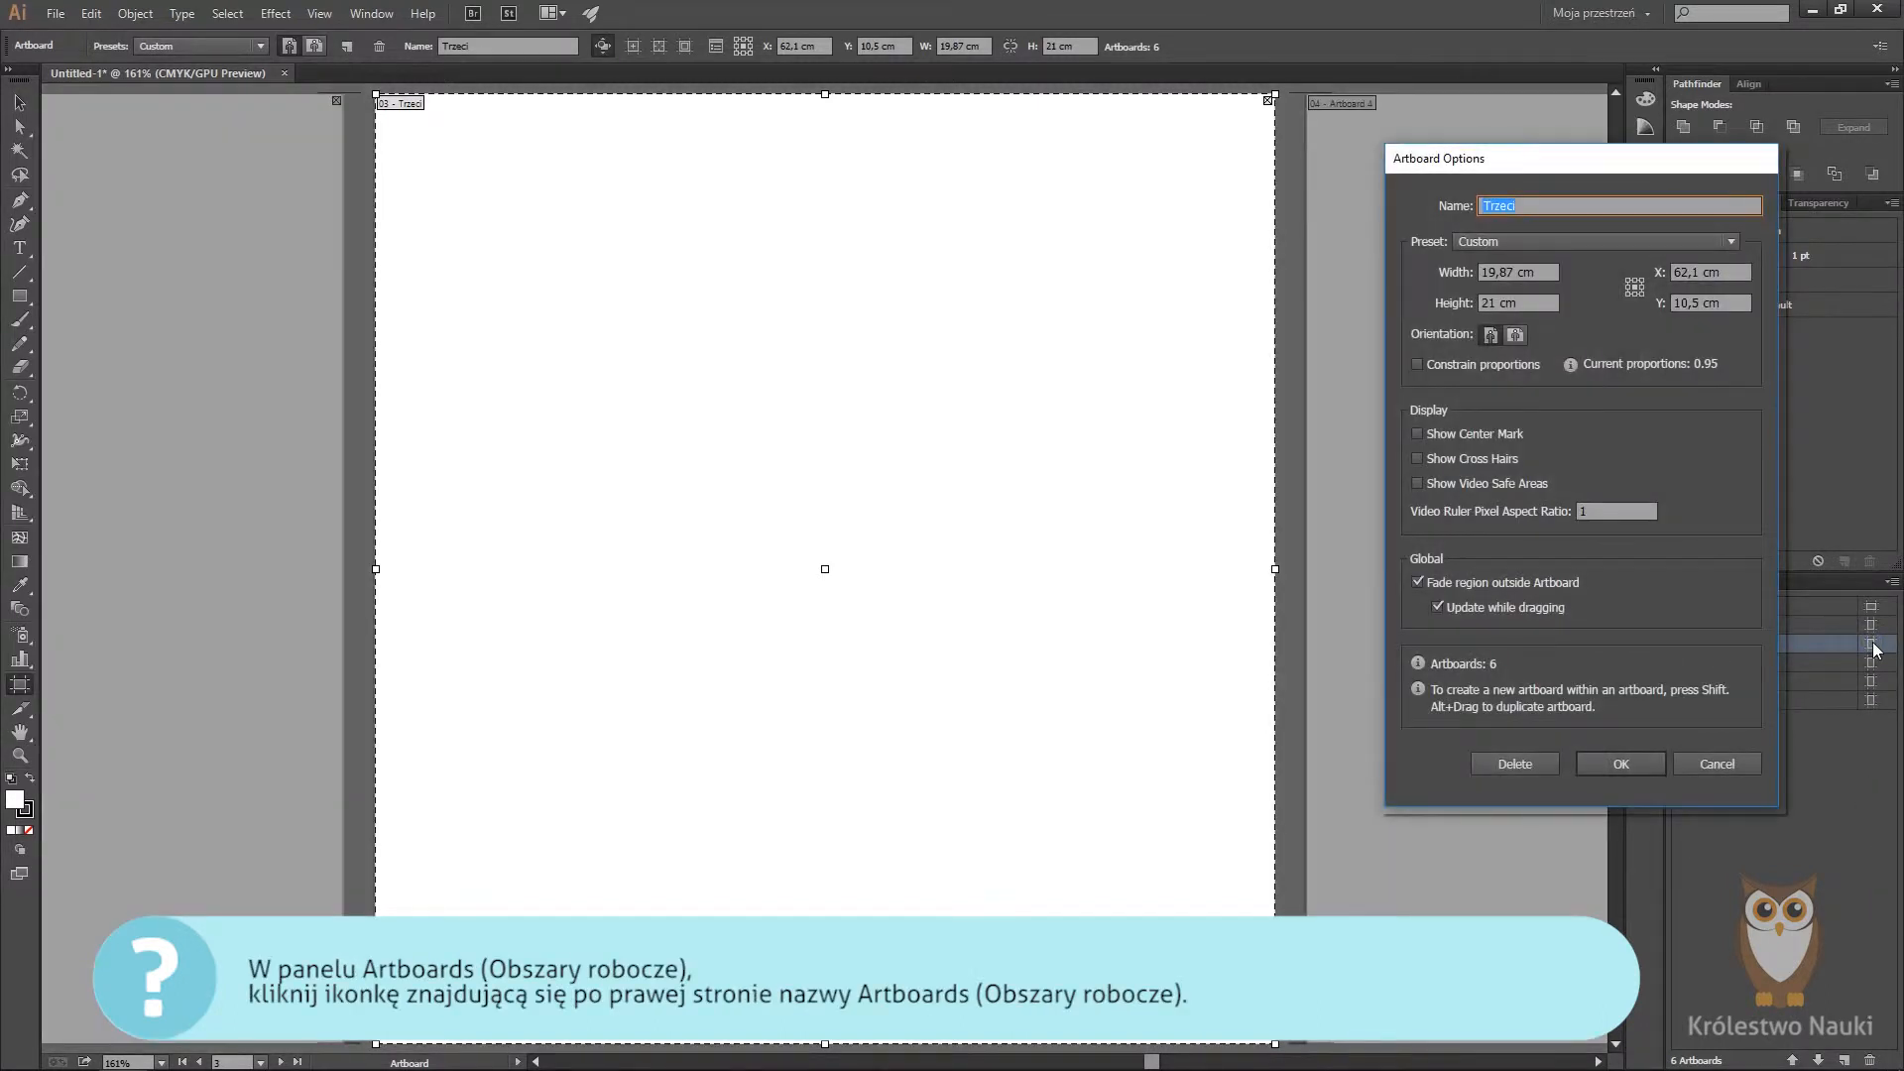
key(Escape)
click(1893, 583)
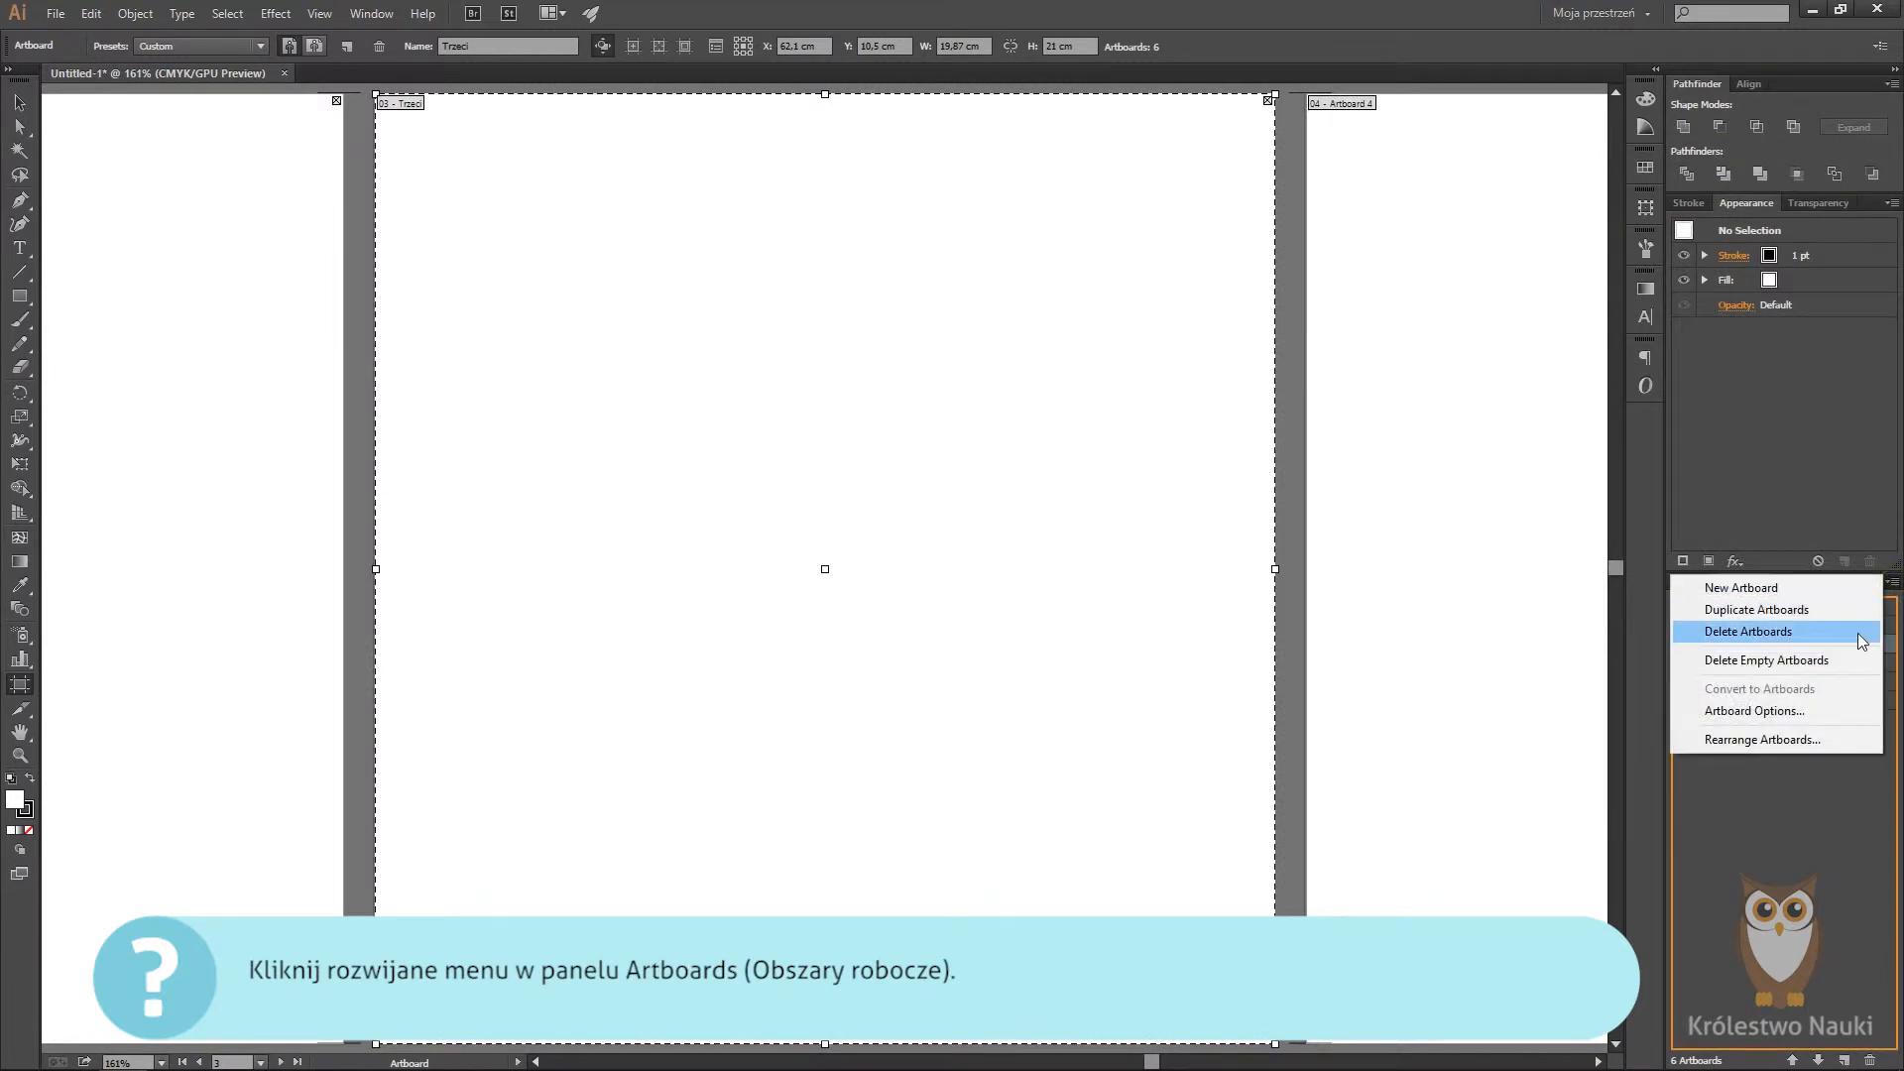
click(1795, 710)
key(Escape)
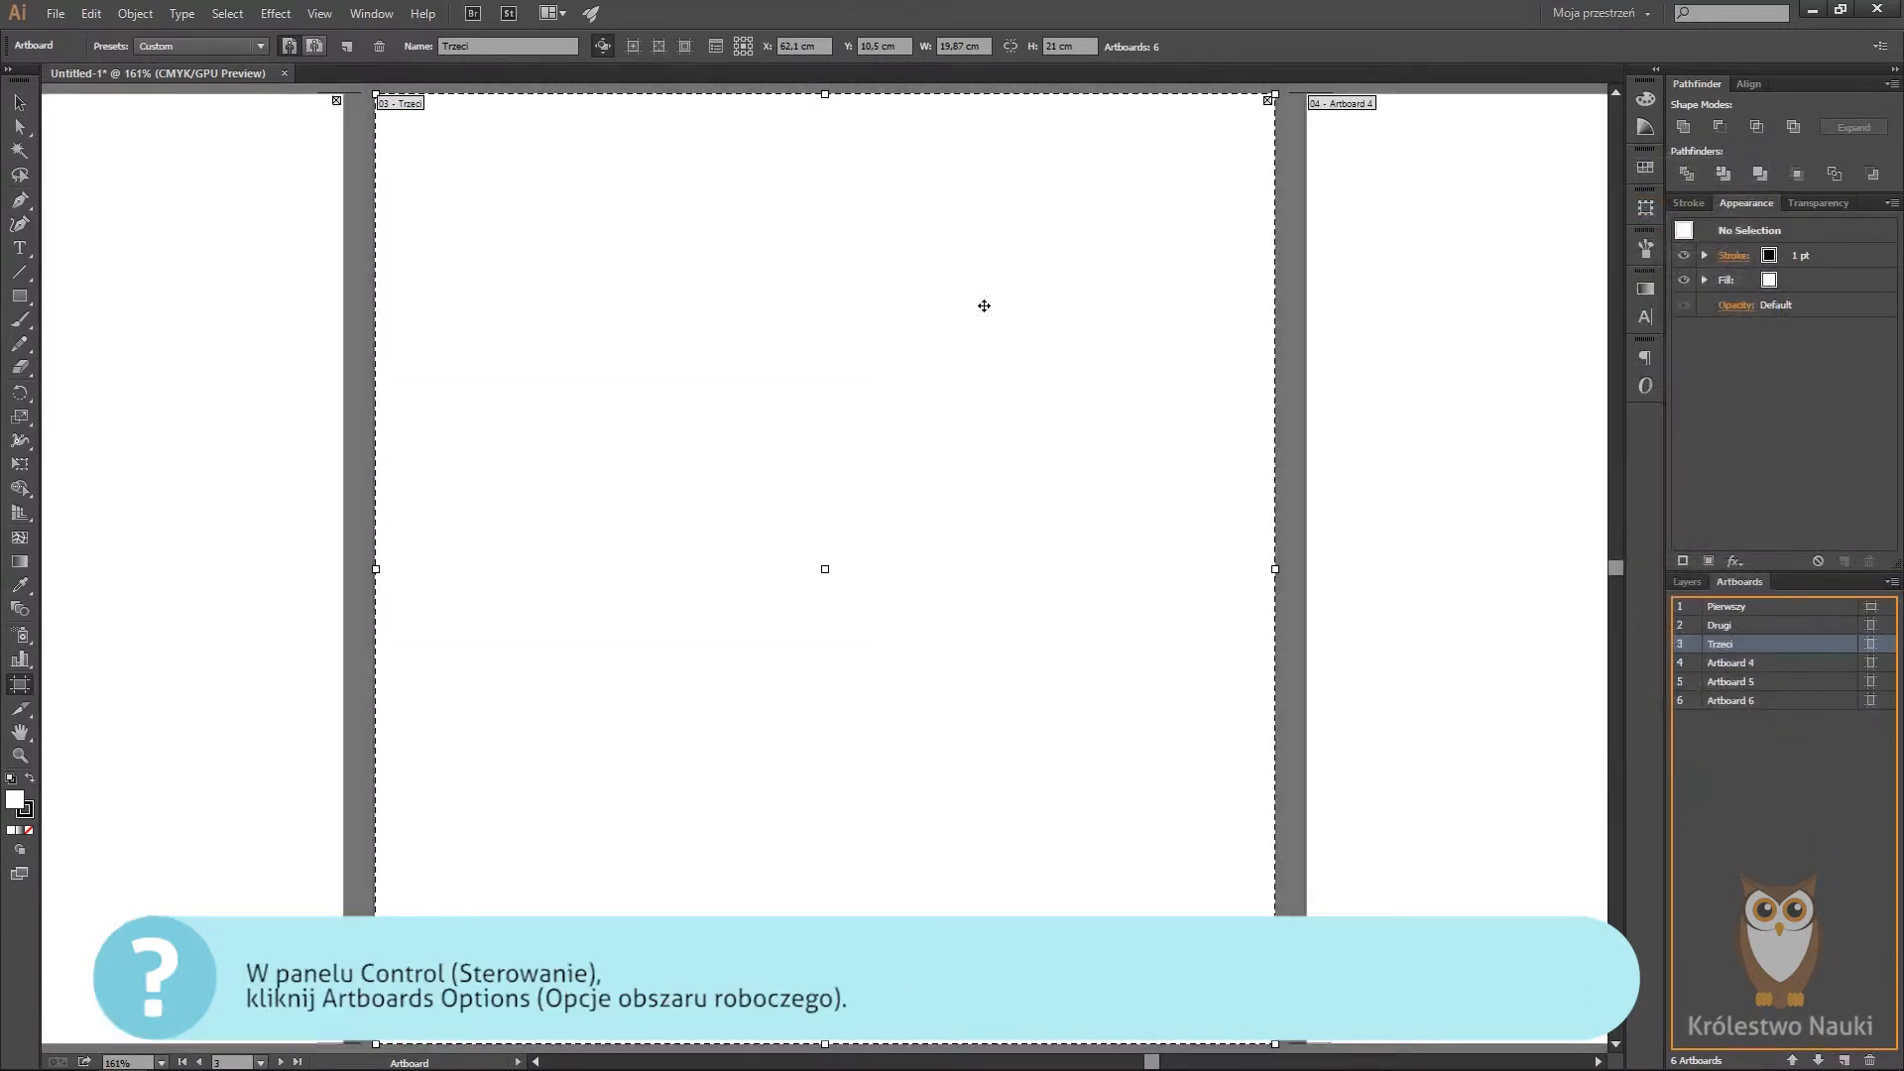
click(716, 49)
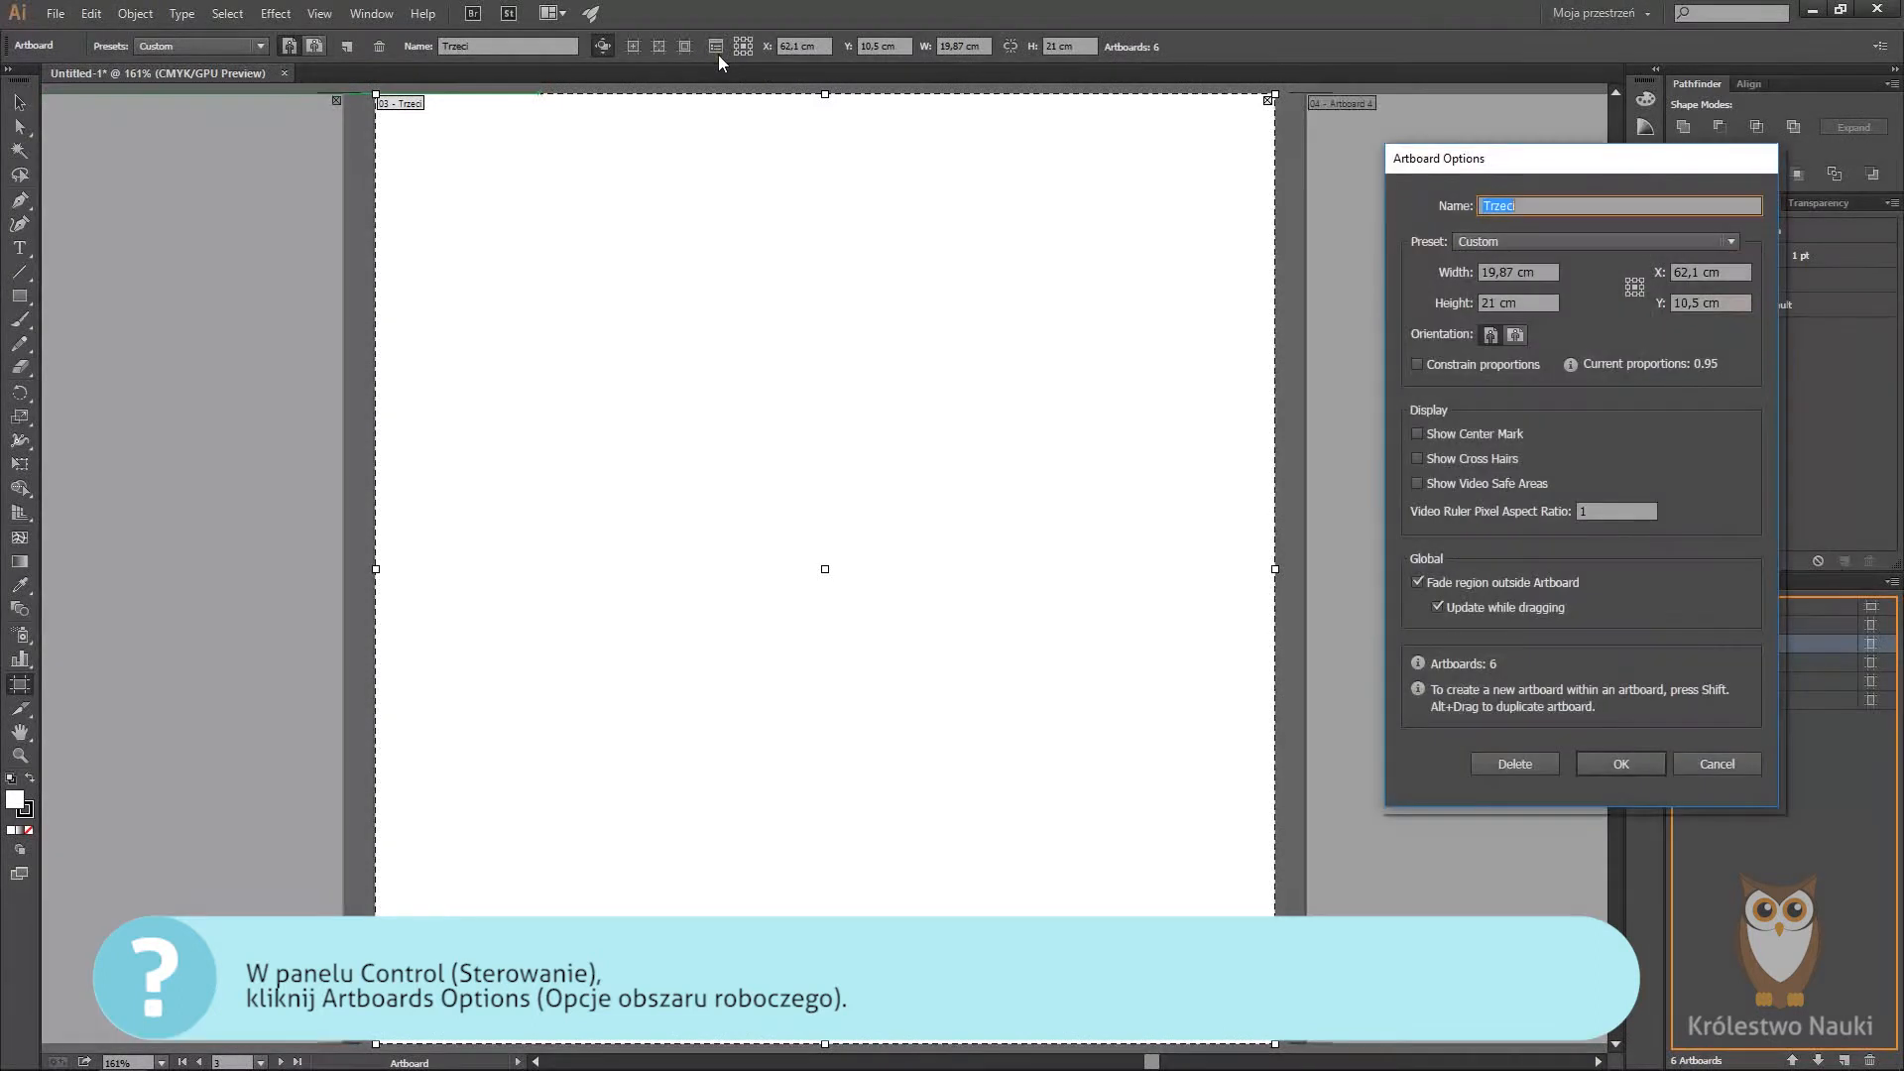
key(Escape)
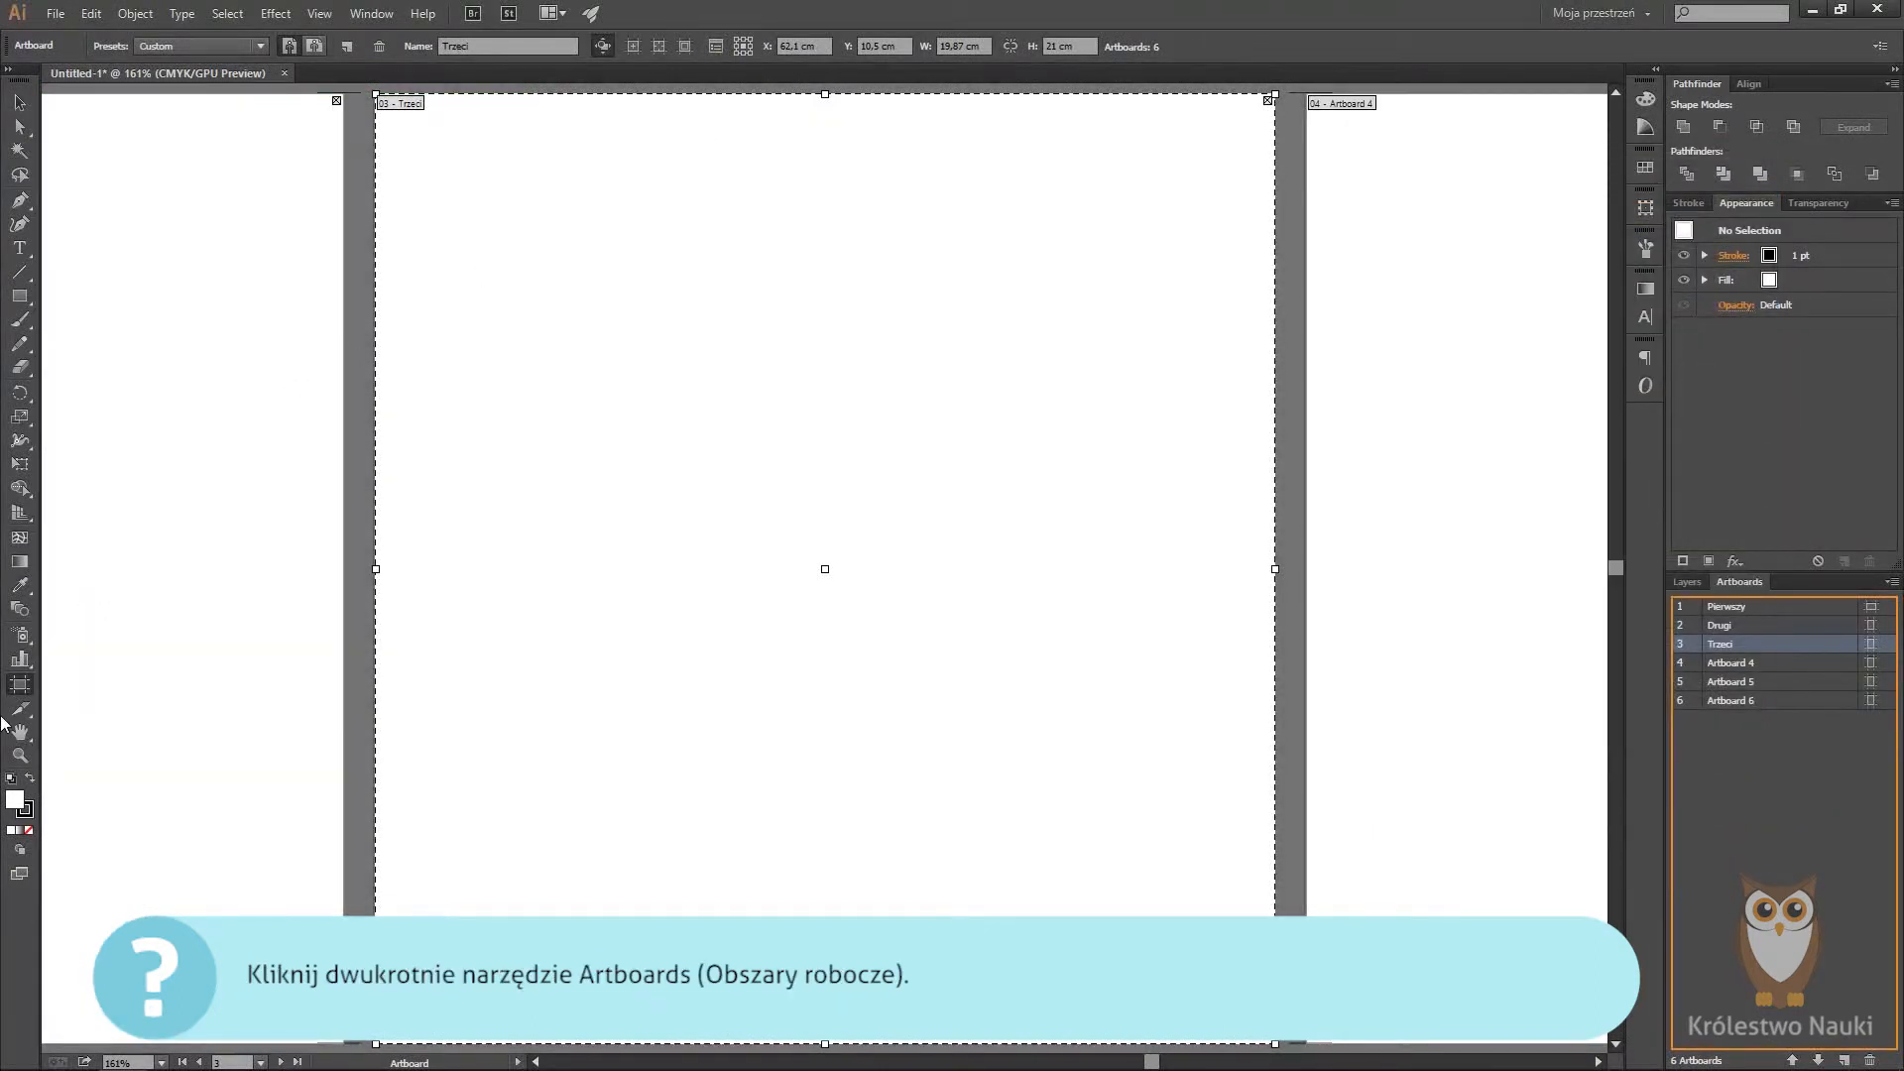
Step: Browse the size presets in the Trzeci artboard's options, keep Custom, and set the width to 20 cm and the height to 15 cm
double_click(18, 692)
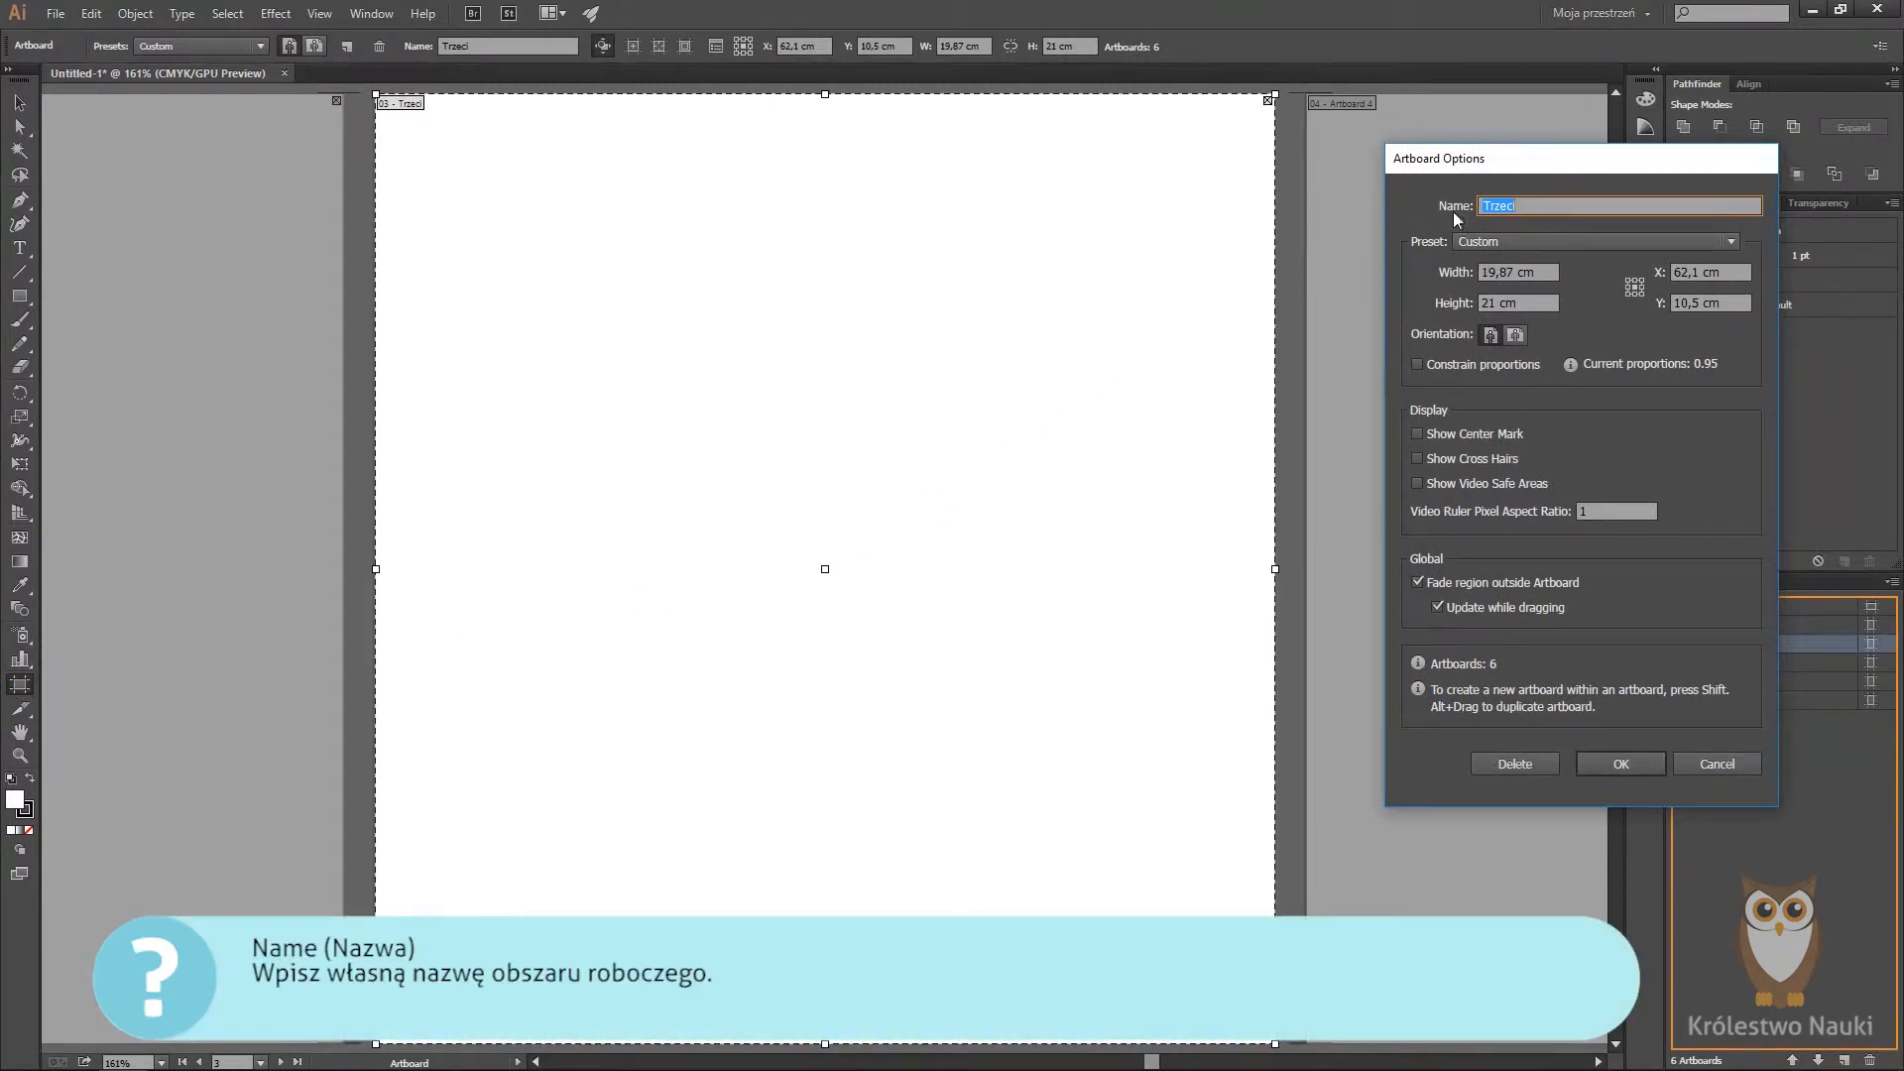
click(1480, 236)
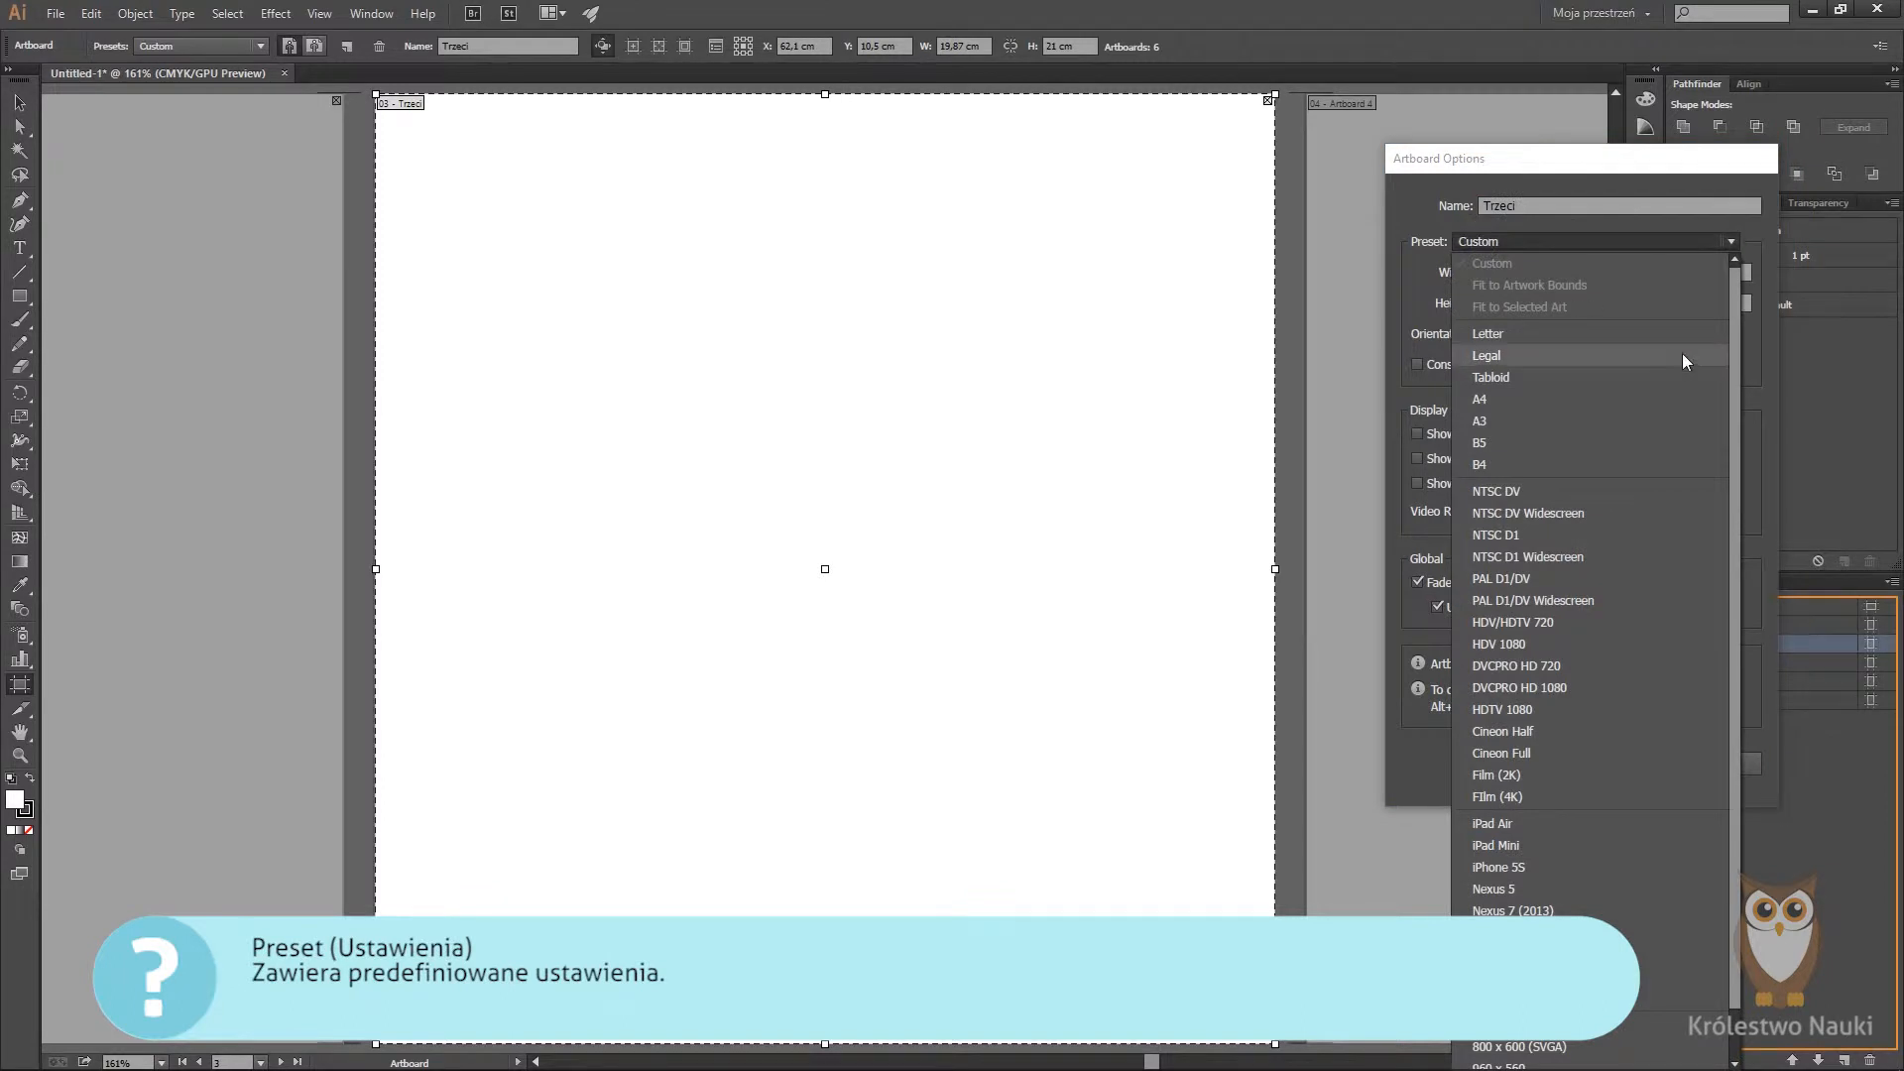
scroll(1682, 353, down, 1)
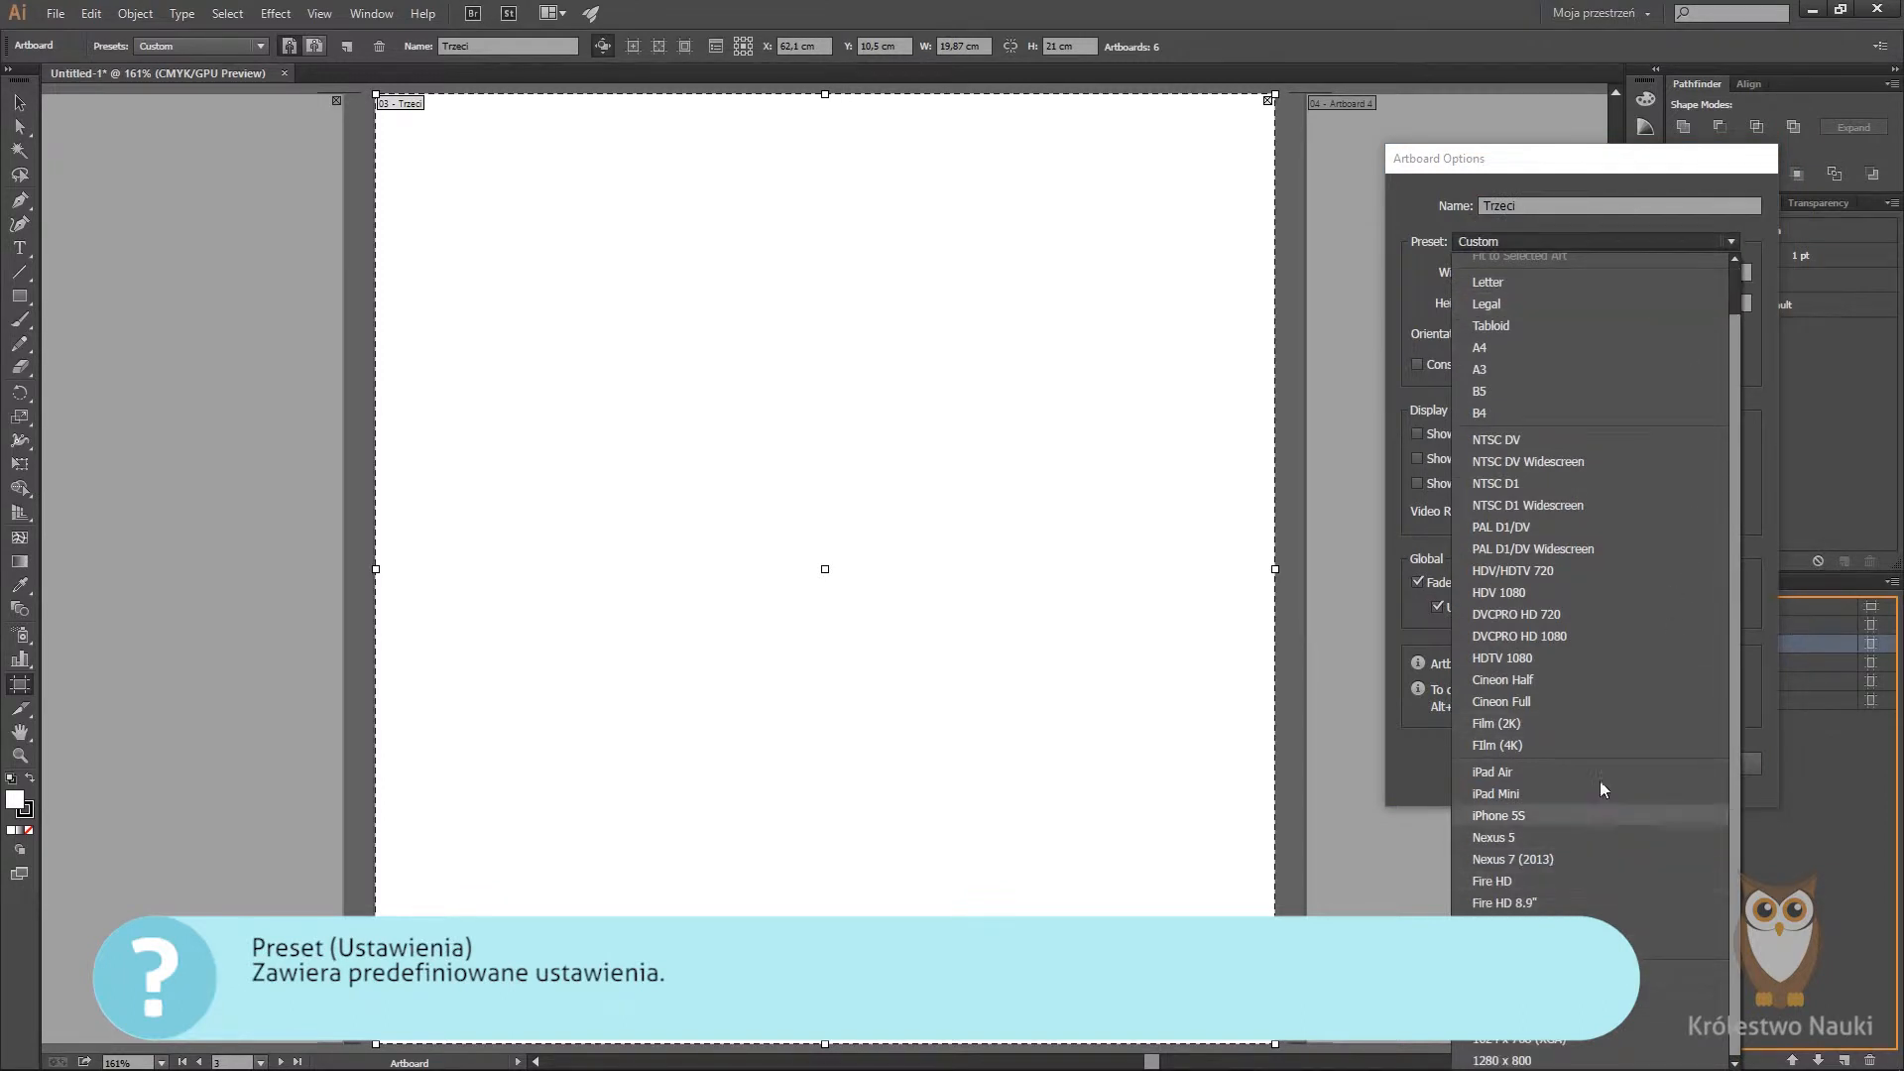
click(1645, 240)
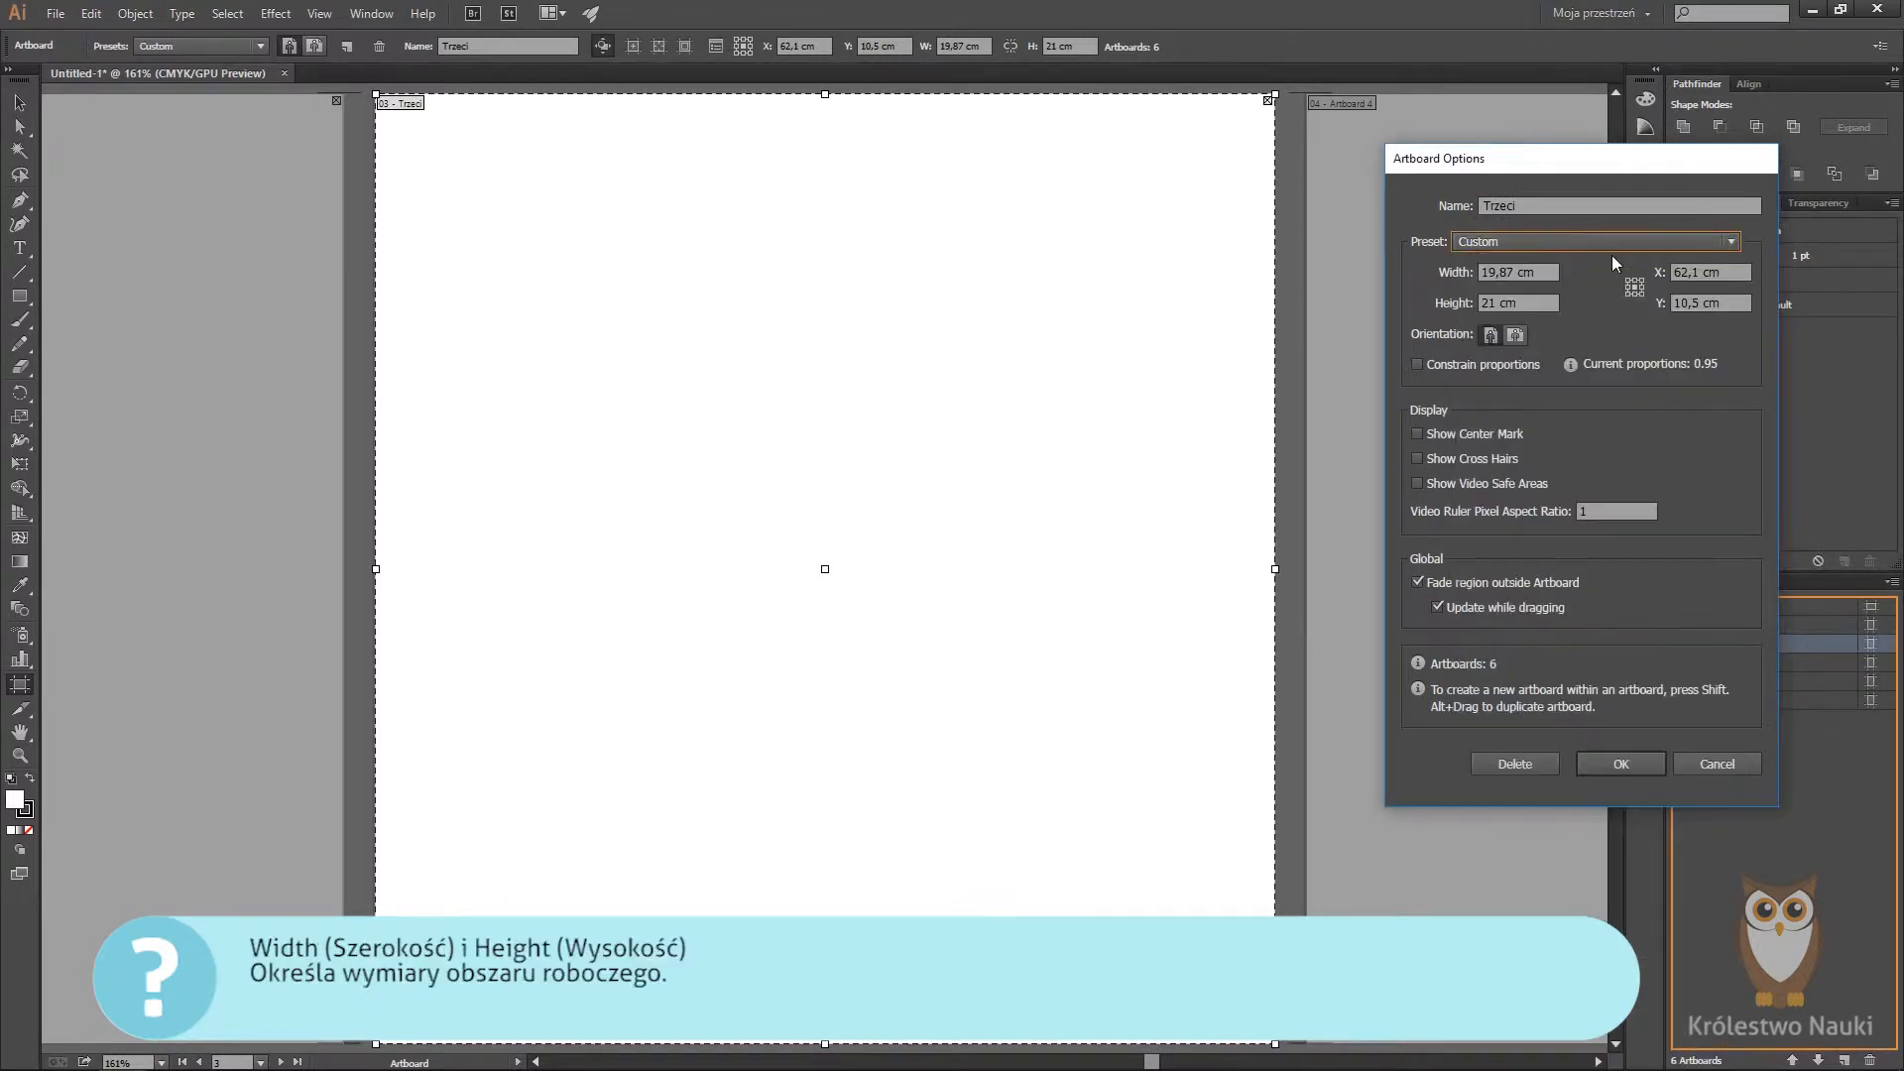
drag(1514, 269, 1452, 272)
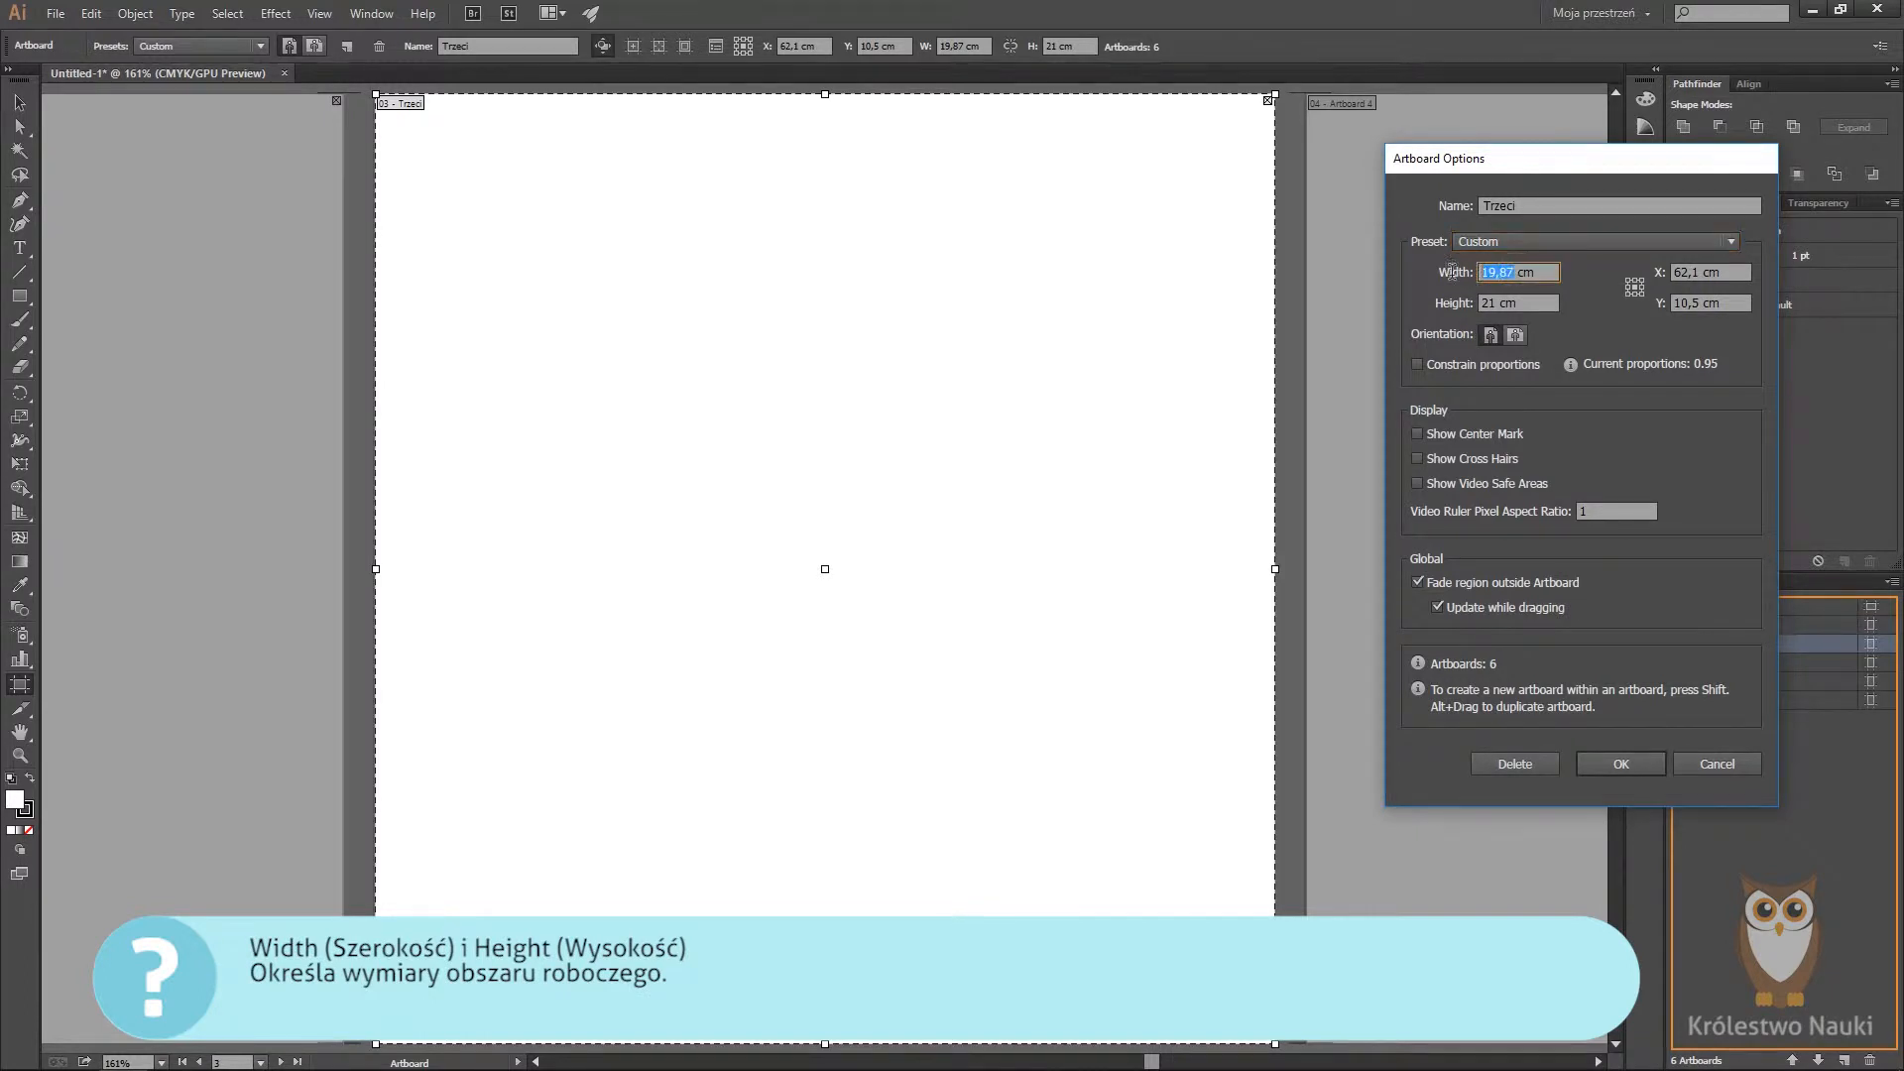
text(20)
key(Tab)
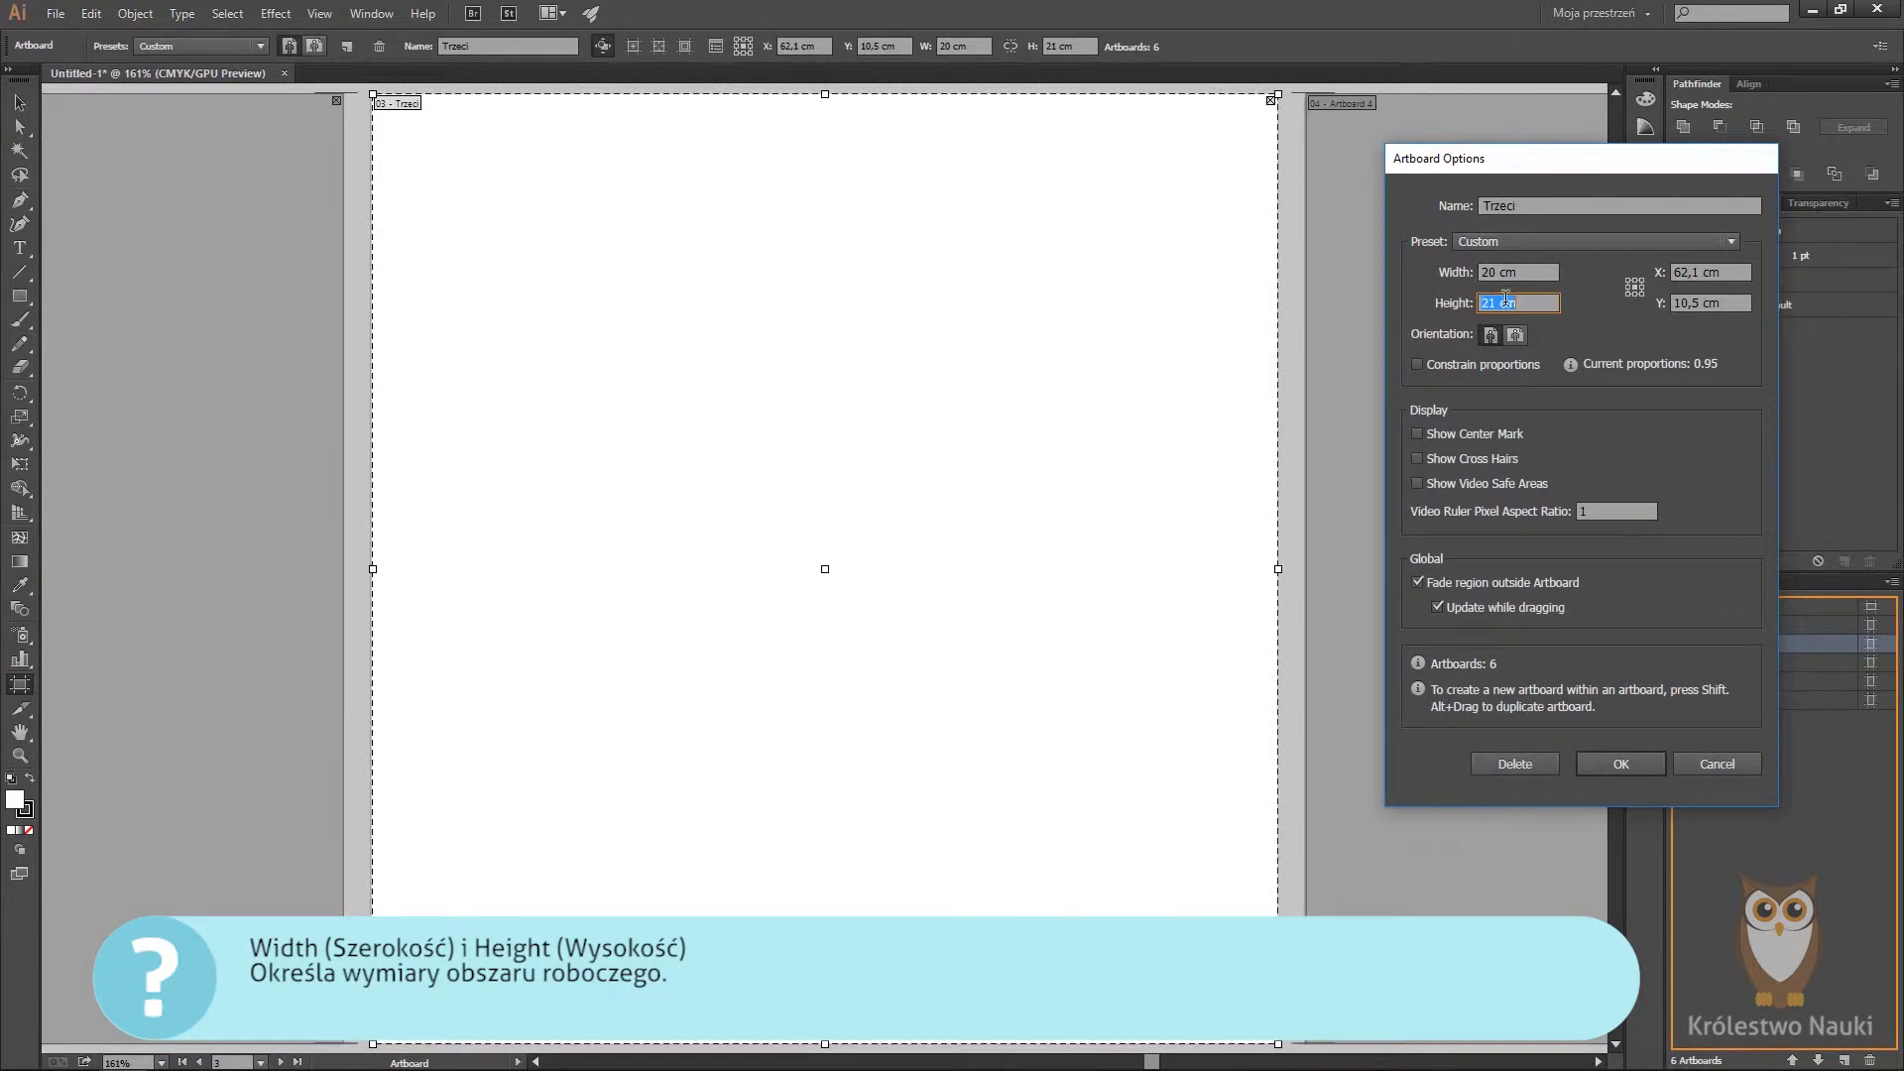
text(15)
key(Tab)
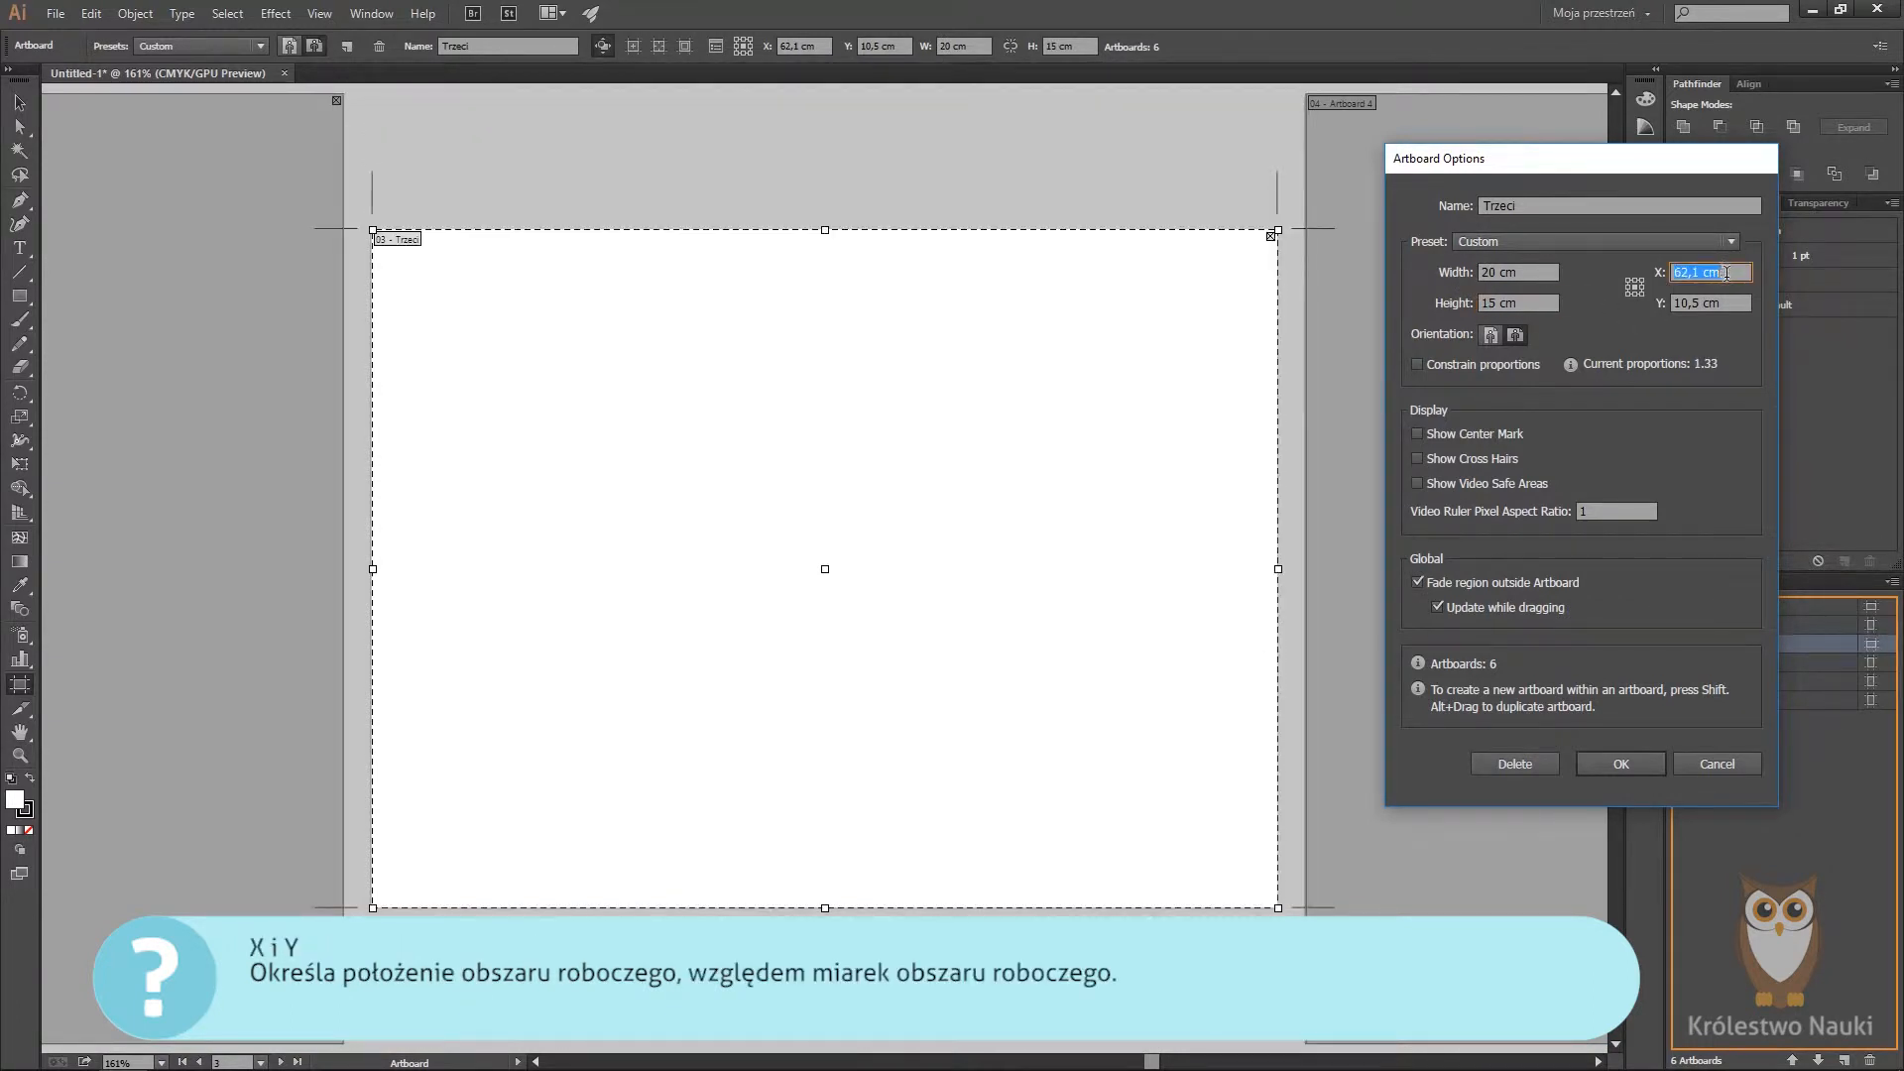
Step: Position the Trzeci artboard at X 55 cm and Y 7 cm and switch it to portrait orientation
text(55)
key(Tab)
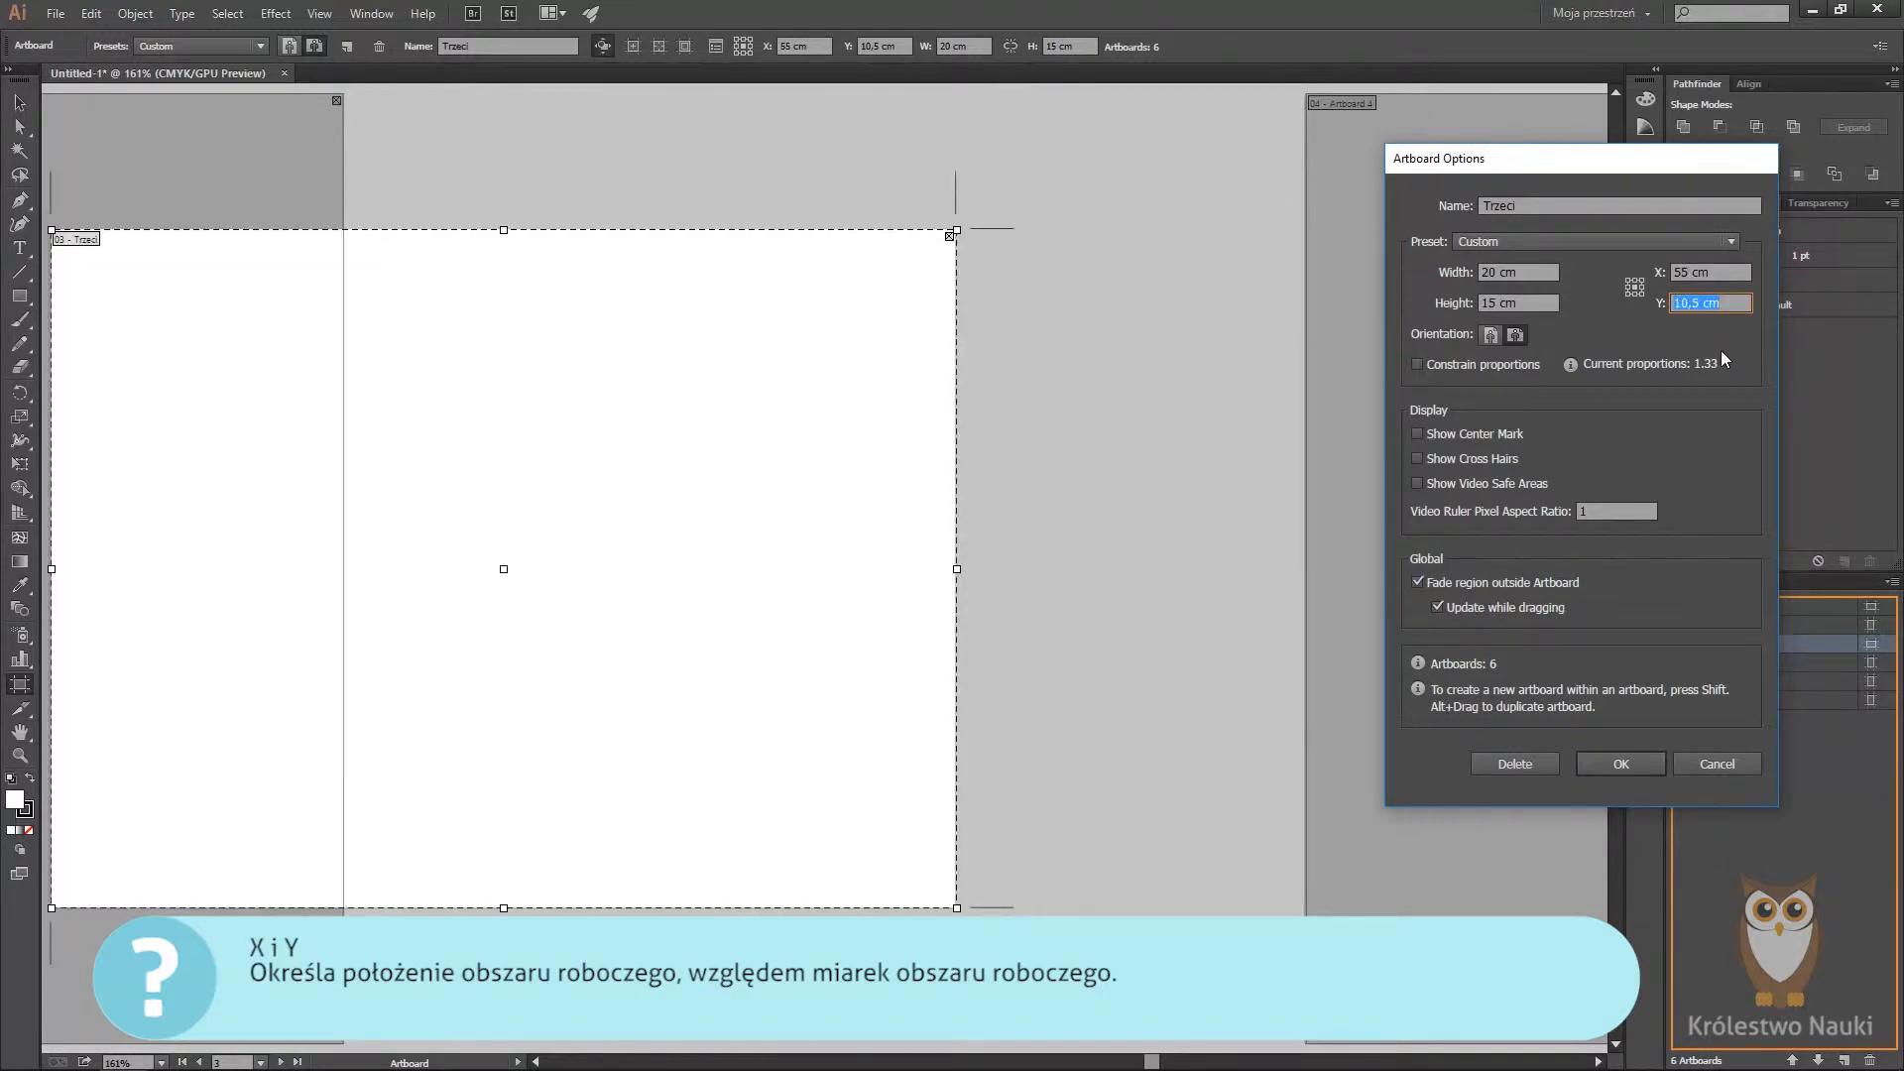
text(7)
key(Tab)
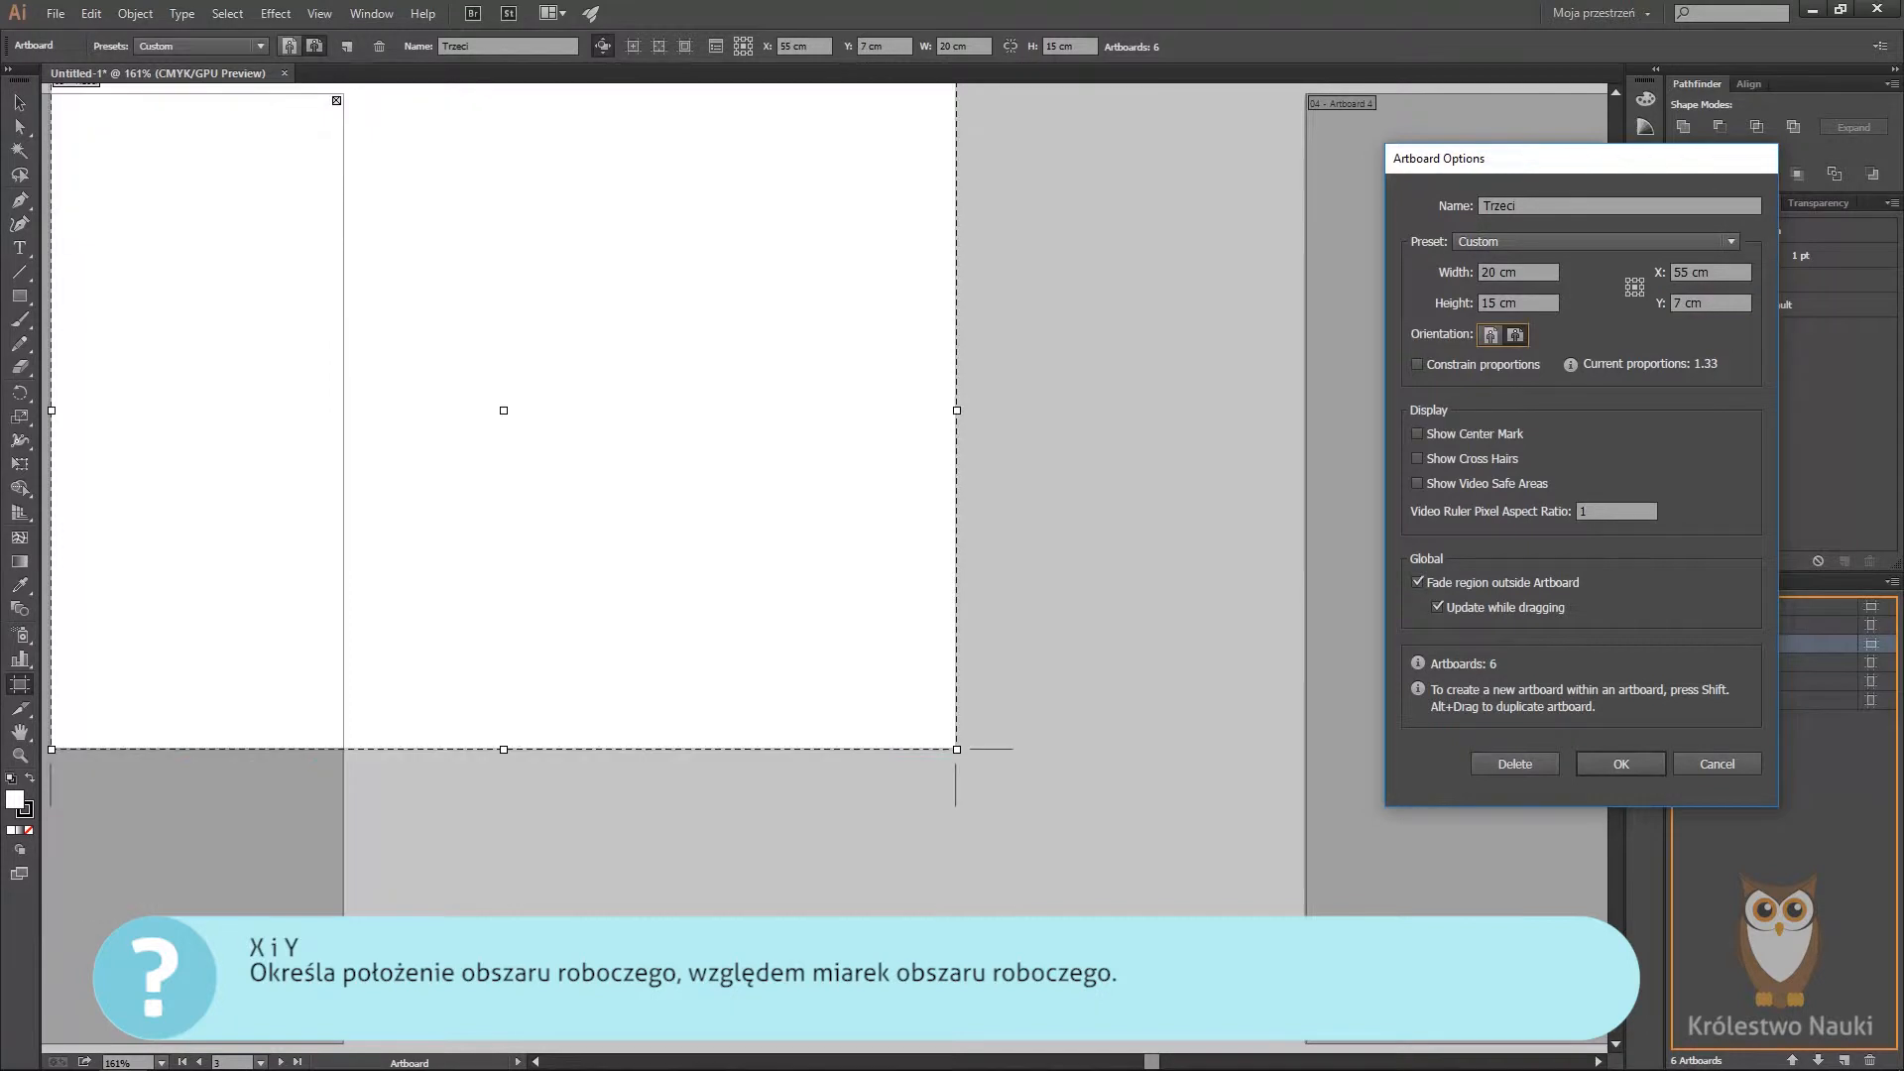
click(1492, 337)
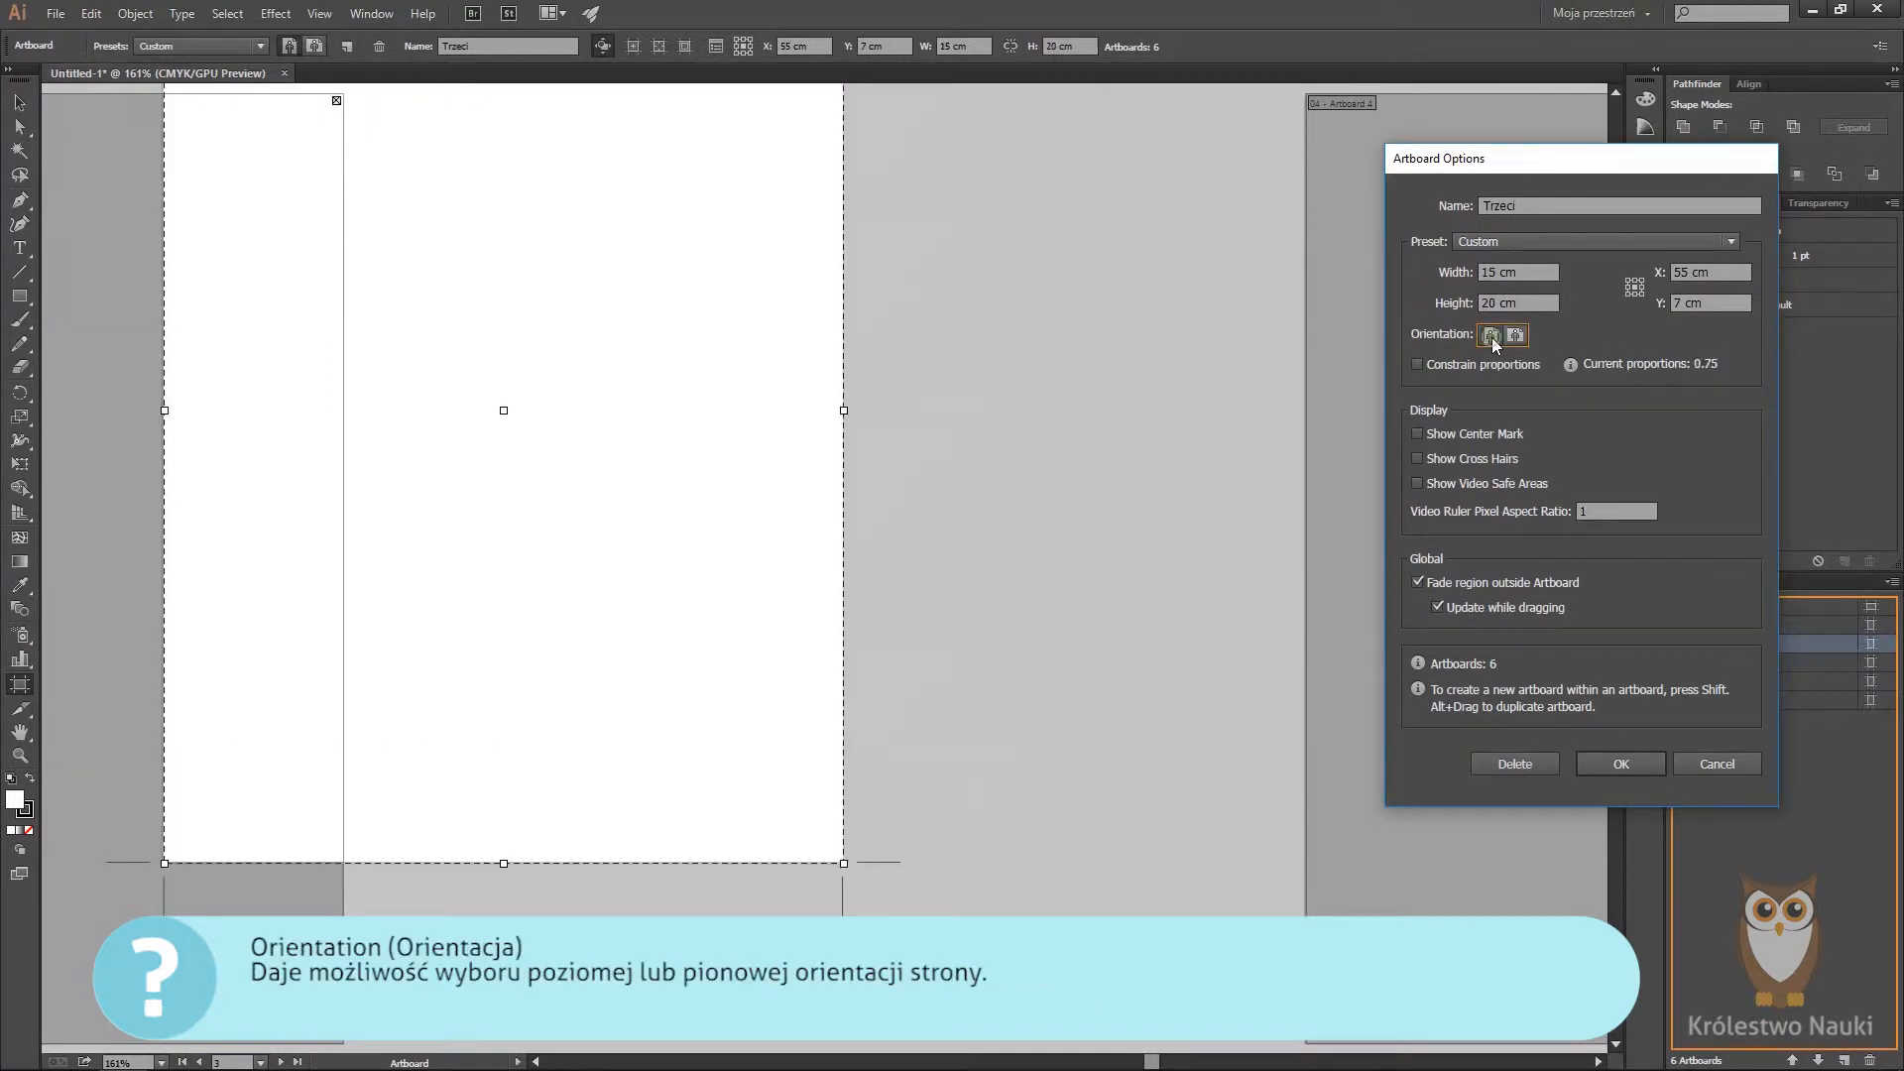
Step: Switch the Trzeci artboard back to landscape and set its width to 25 cm with Constrain proportions enabled
click(1505, 336)
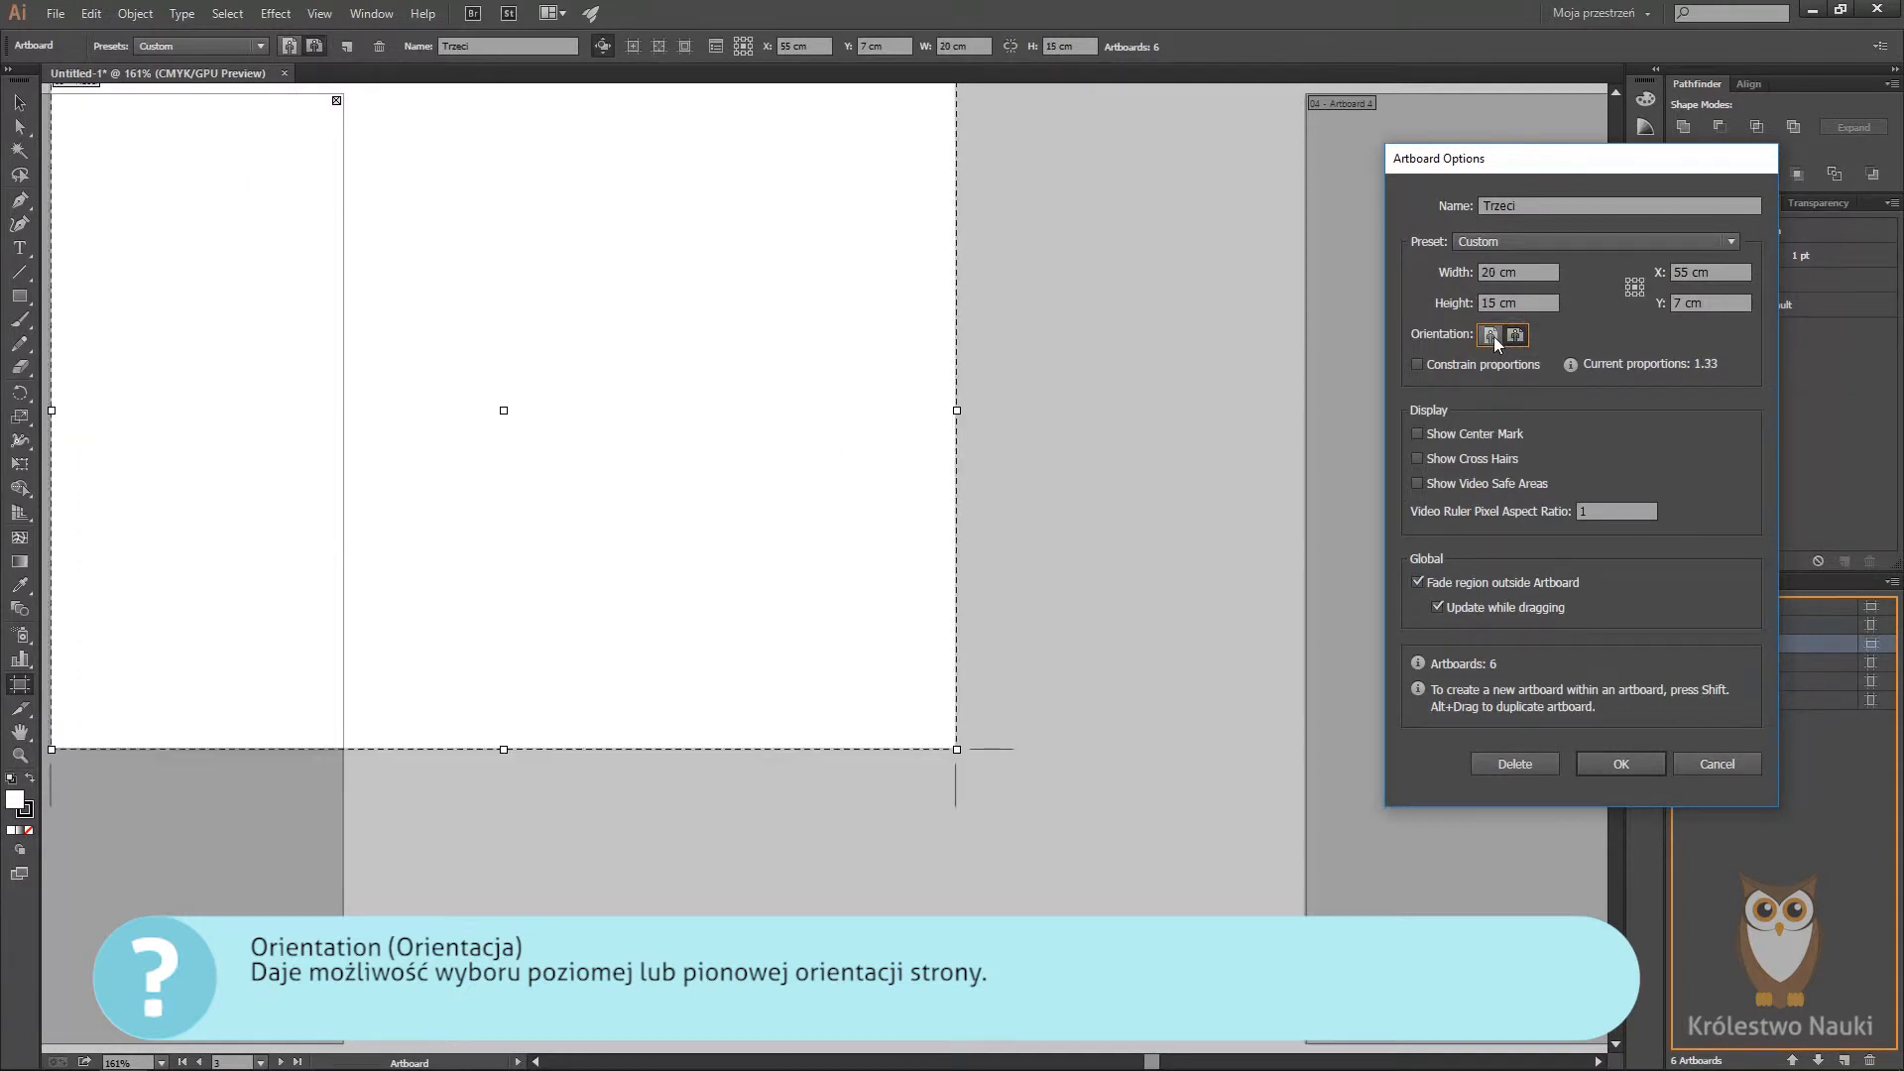
click(1467, 366)
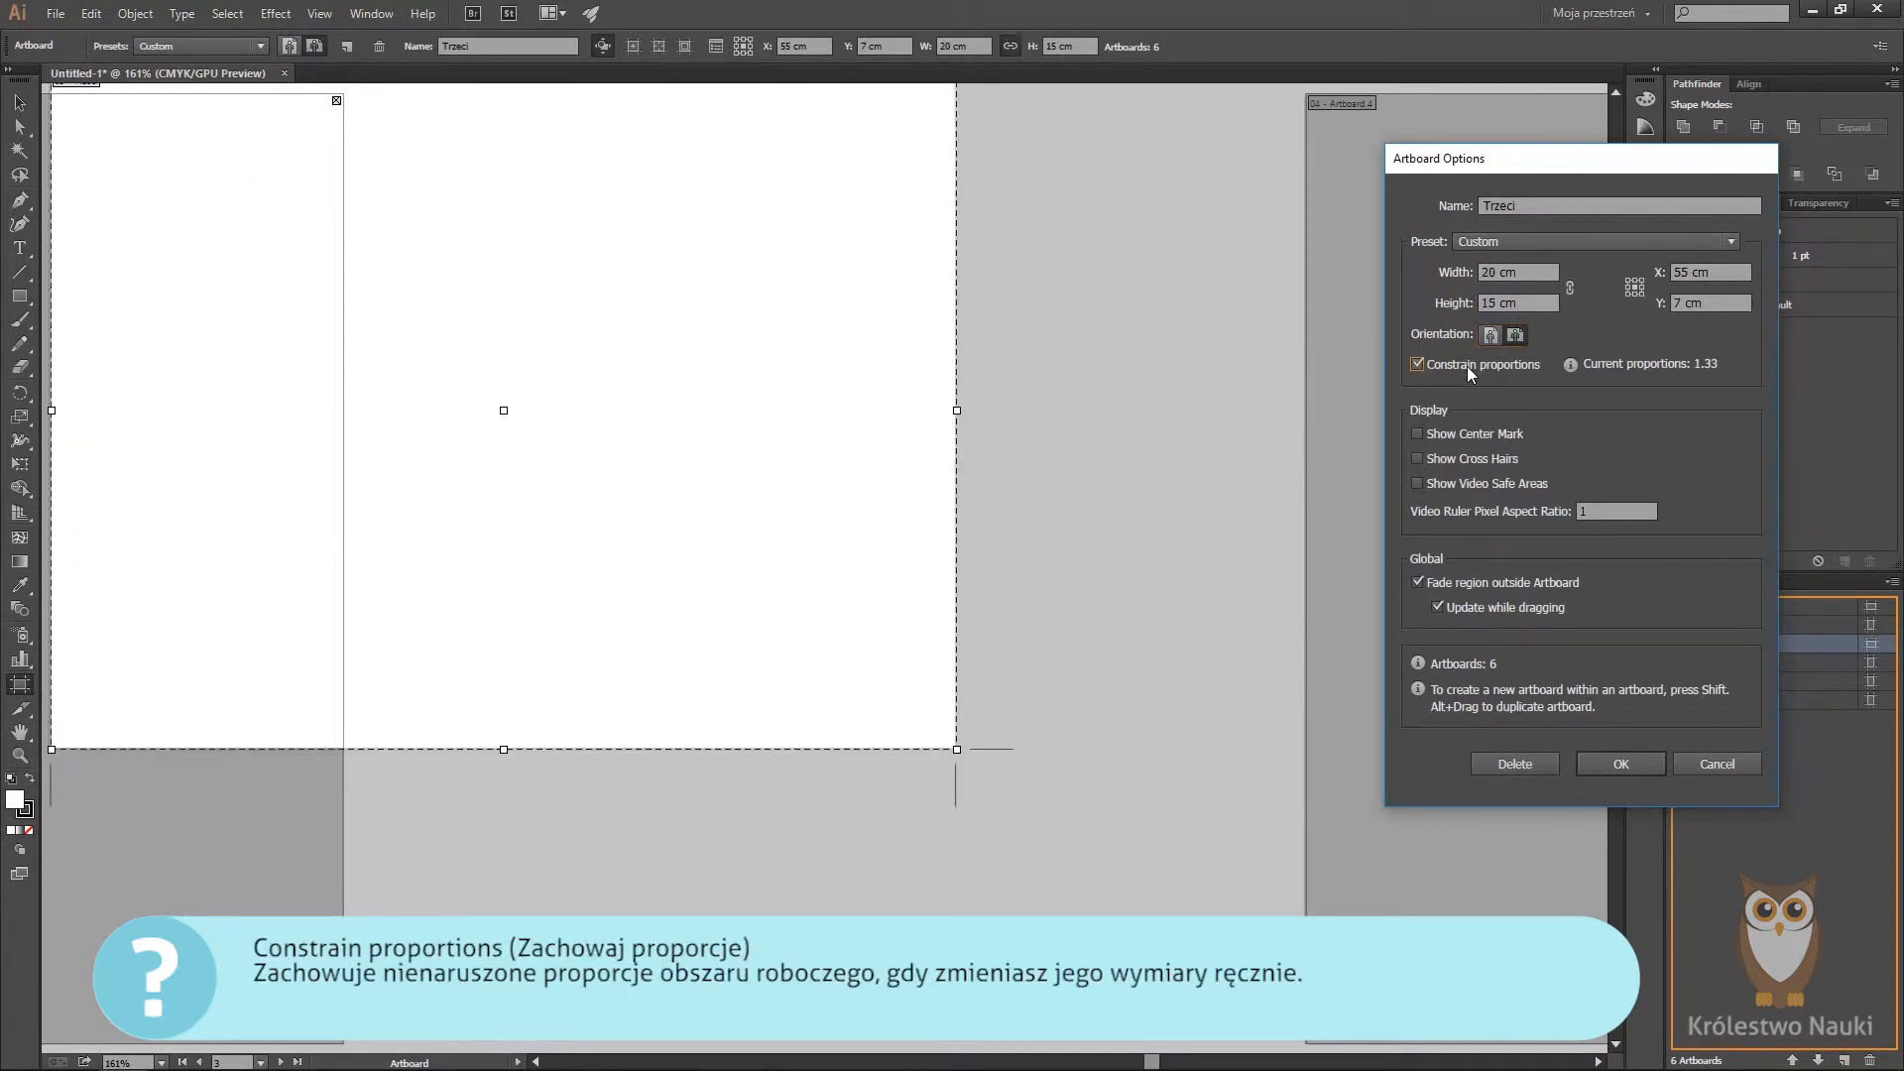
double_click(1497, 271)
text(25)
key(Tab)
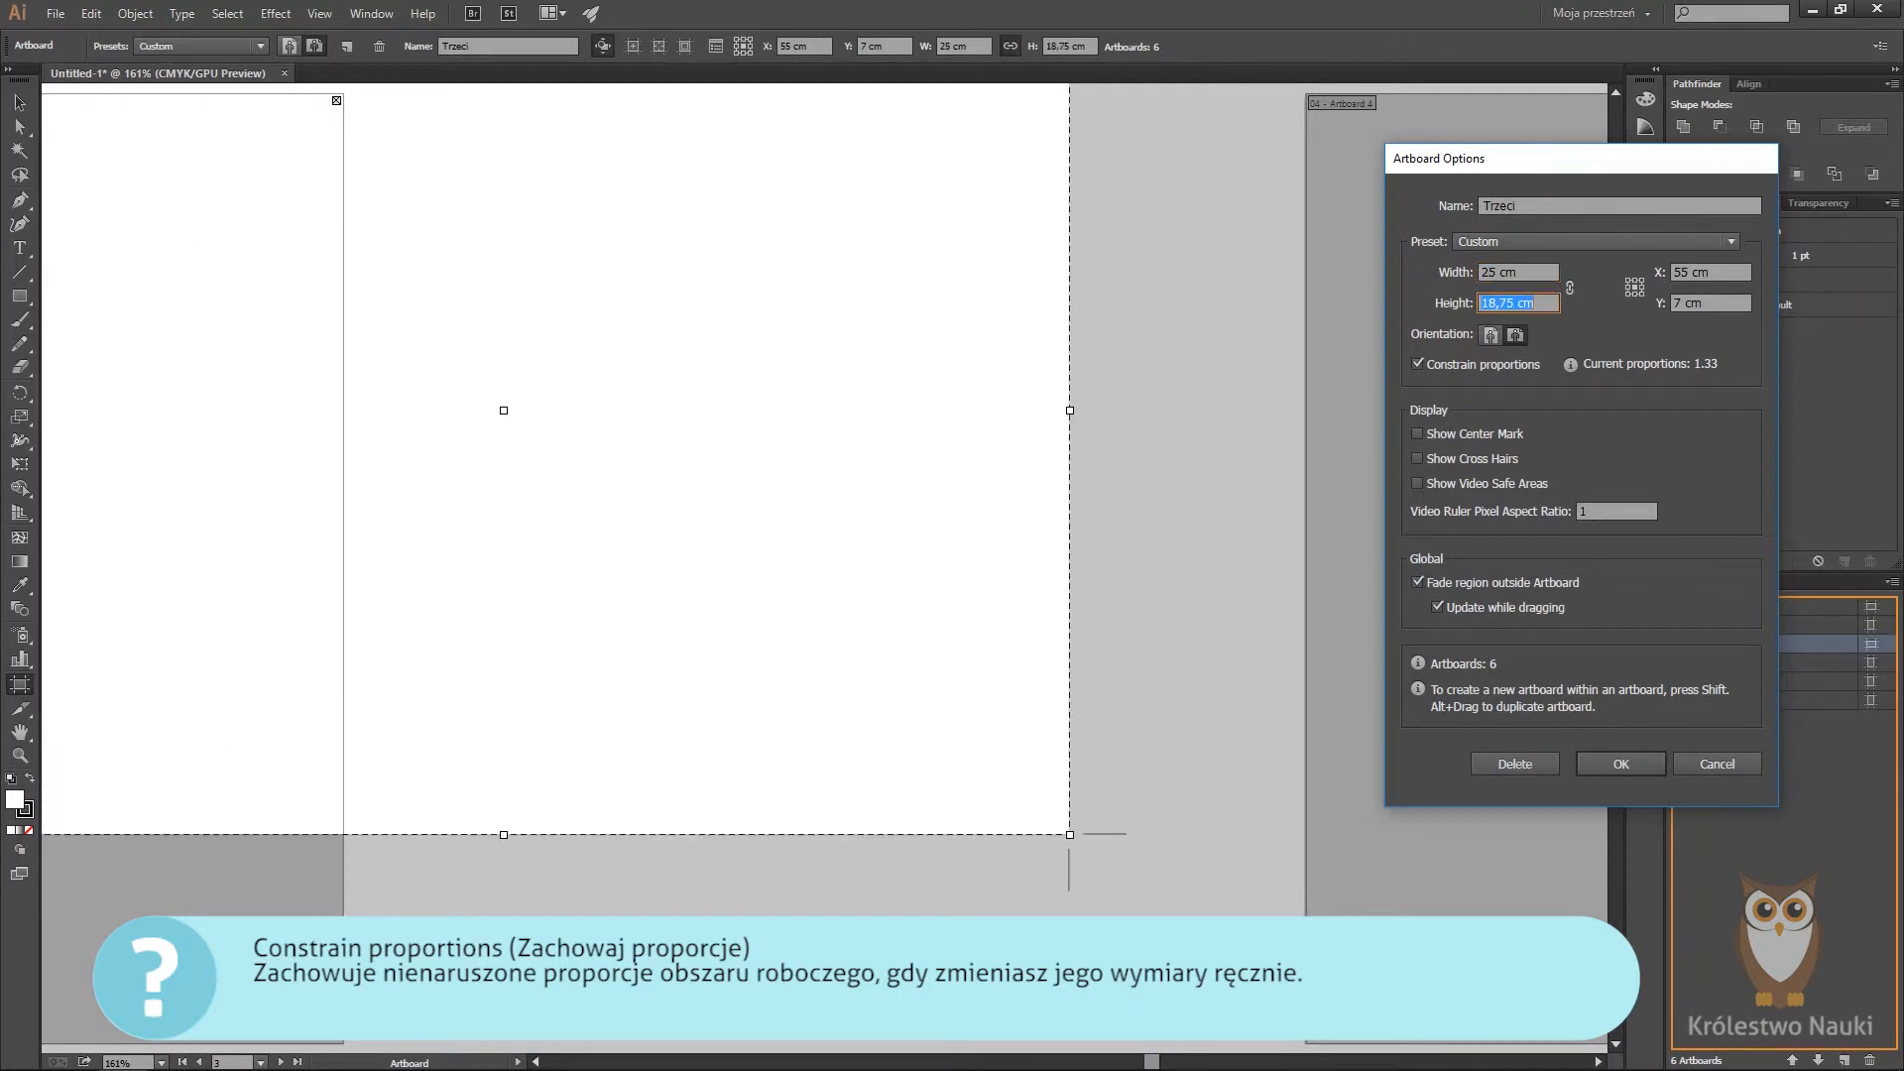
Step: Set the Trzeci artboard's width to 19 cm and then its height to 21 cm, keeping proportions constrained
click(1489, 270)
drag(1471, 268, 1436, 281)
text(19)
key(Tab)
text(2)
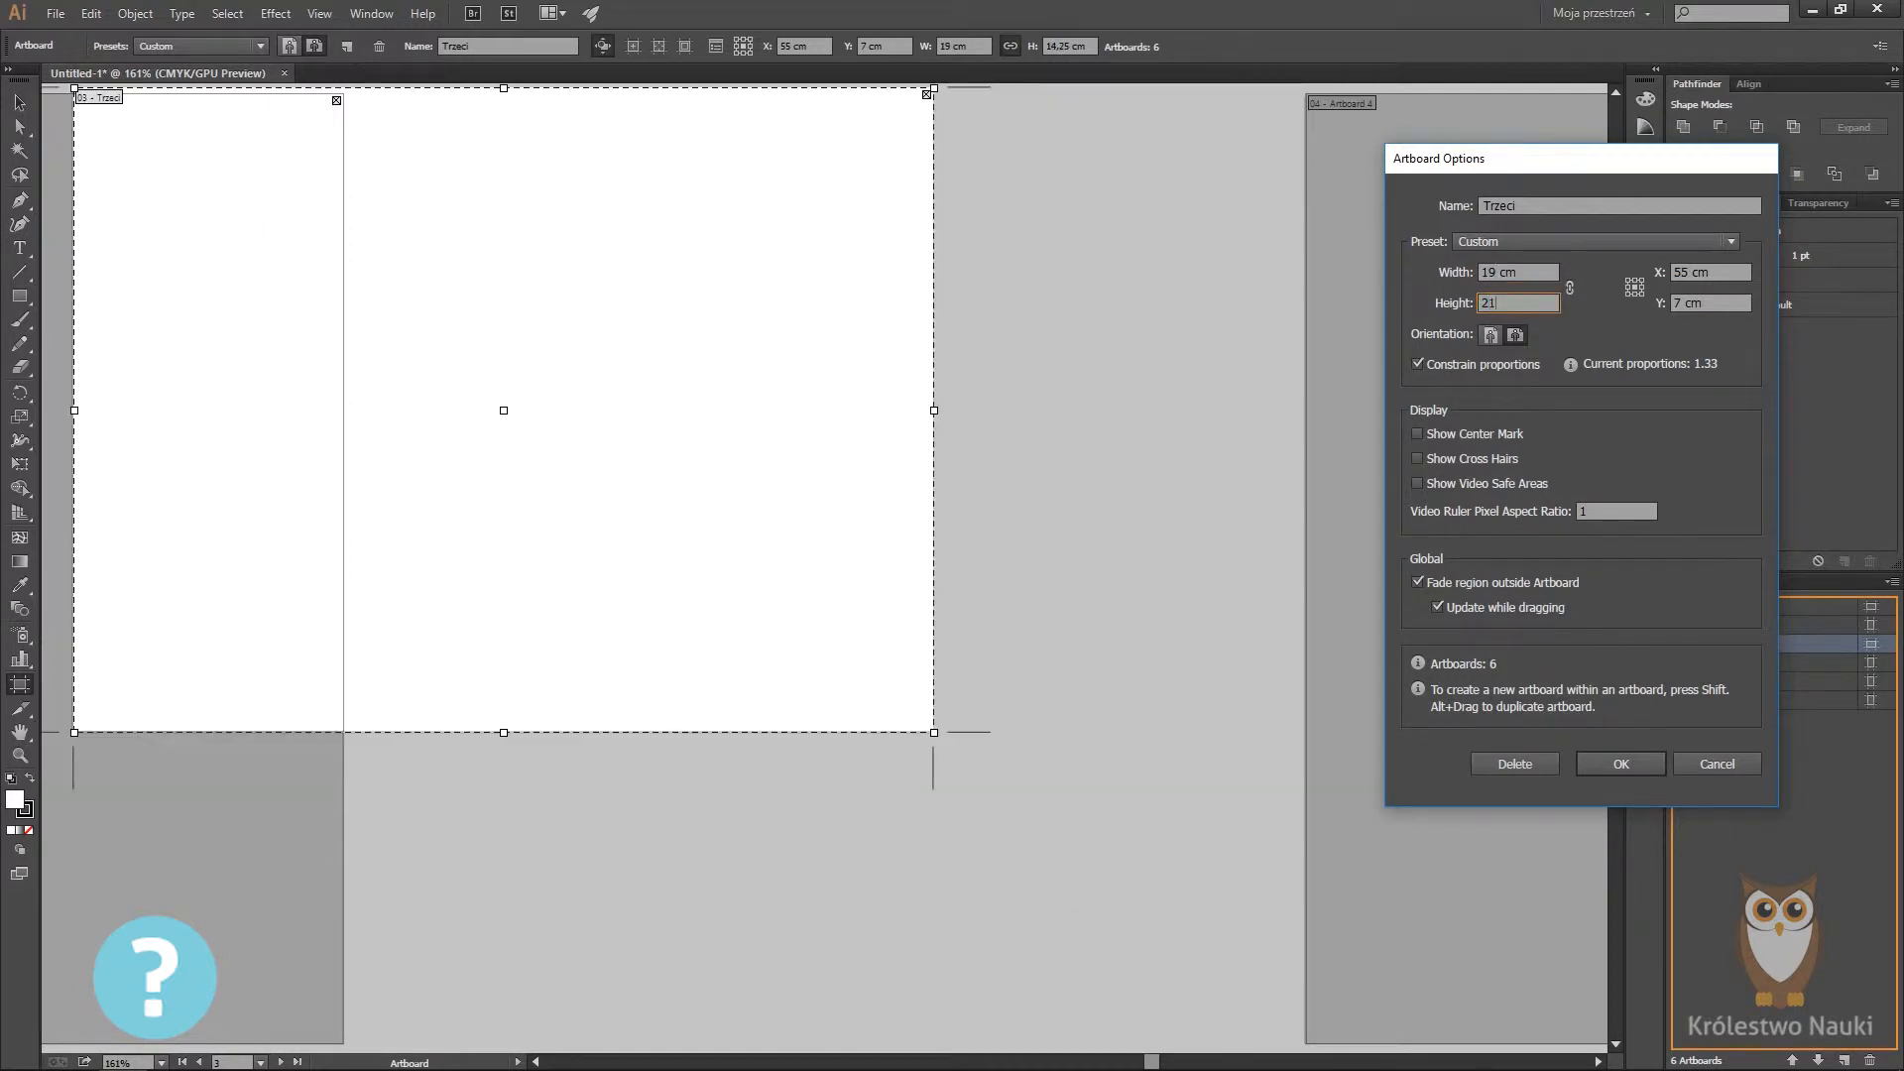
text(1)
key(Tab)
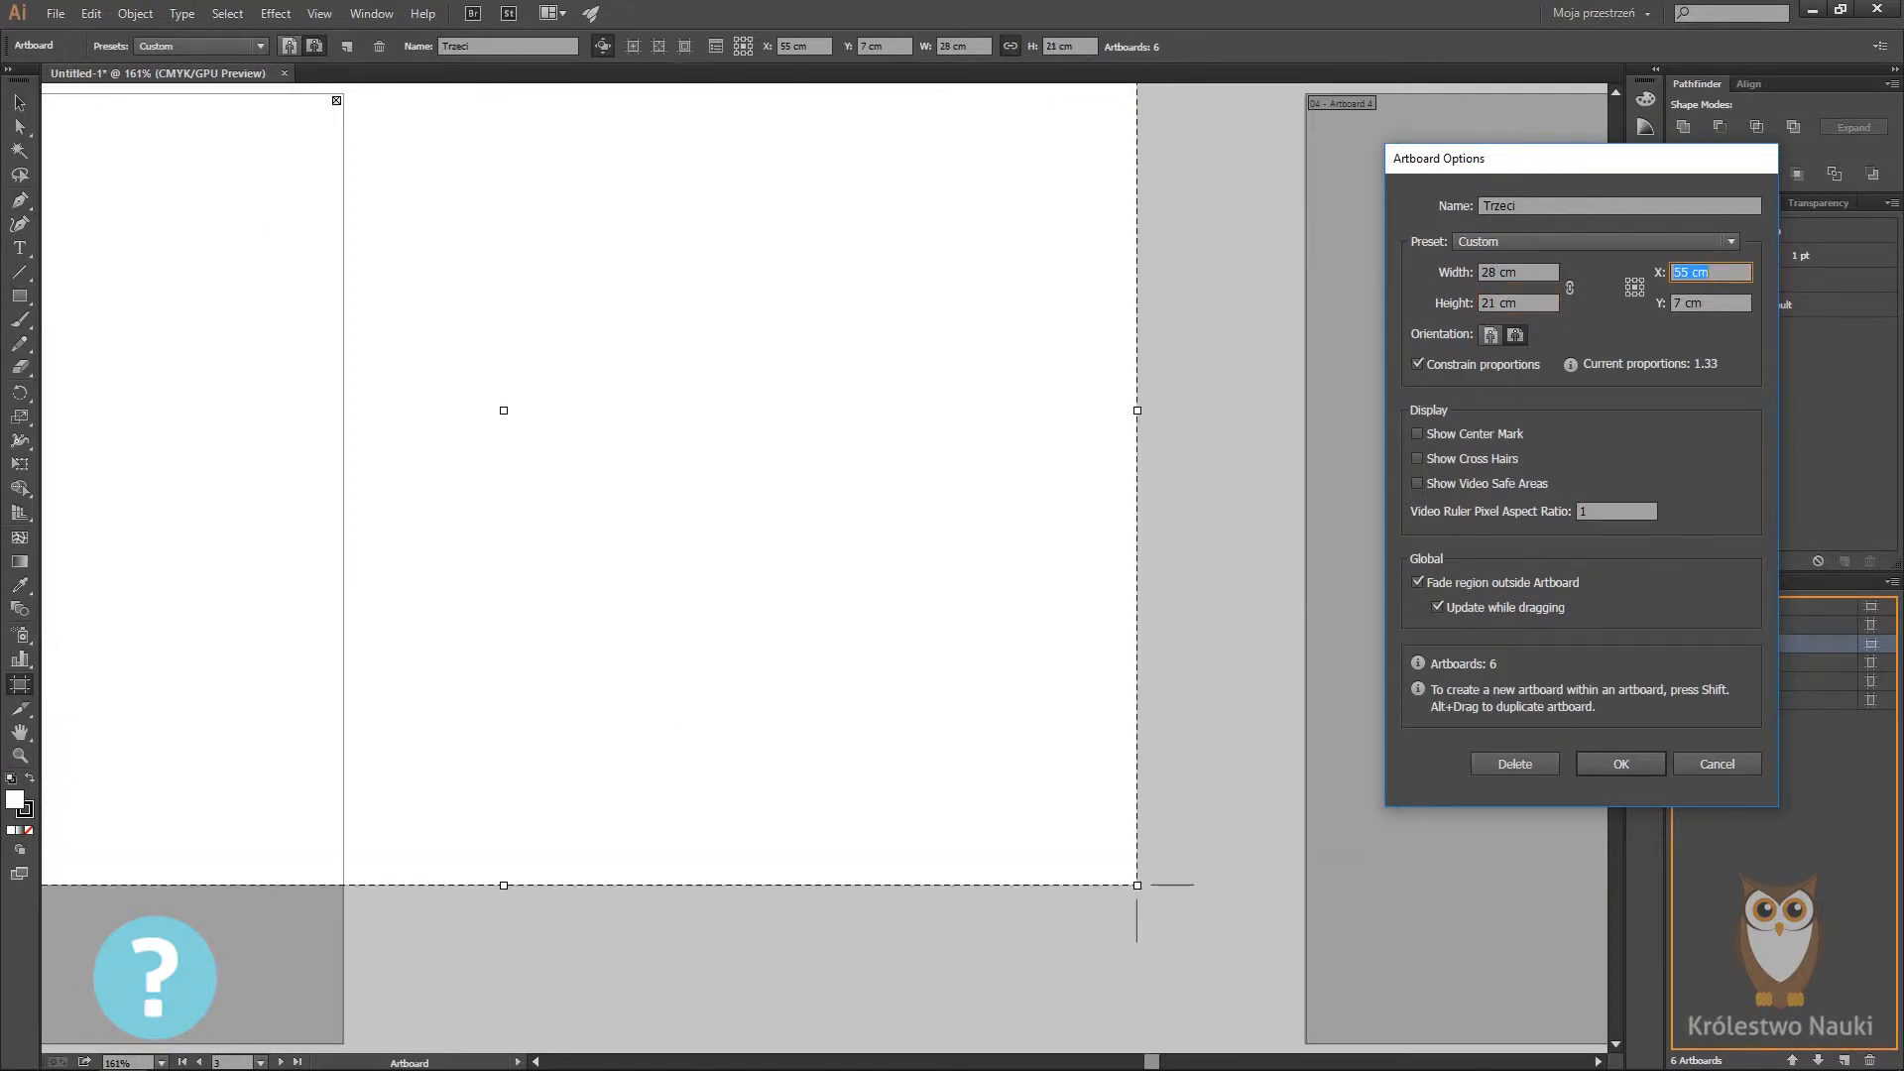
Step: Position the Trzeci artboard at X 62 cm and Y 10 cm
text(62)
key(Tab)
text(10)
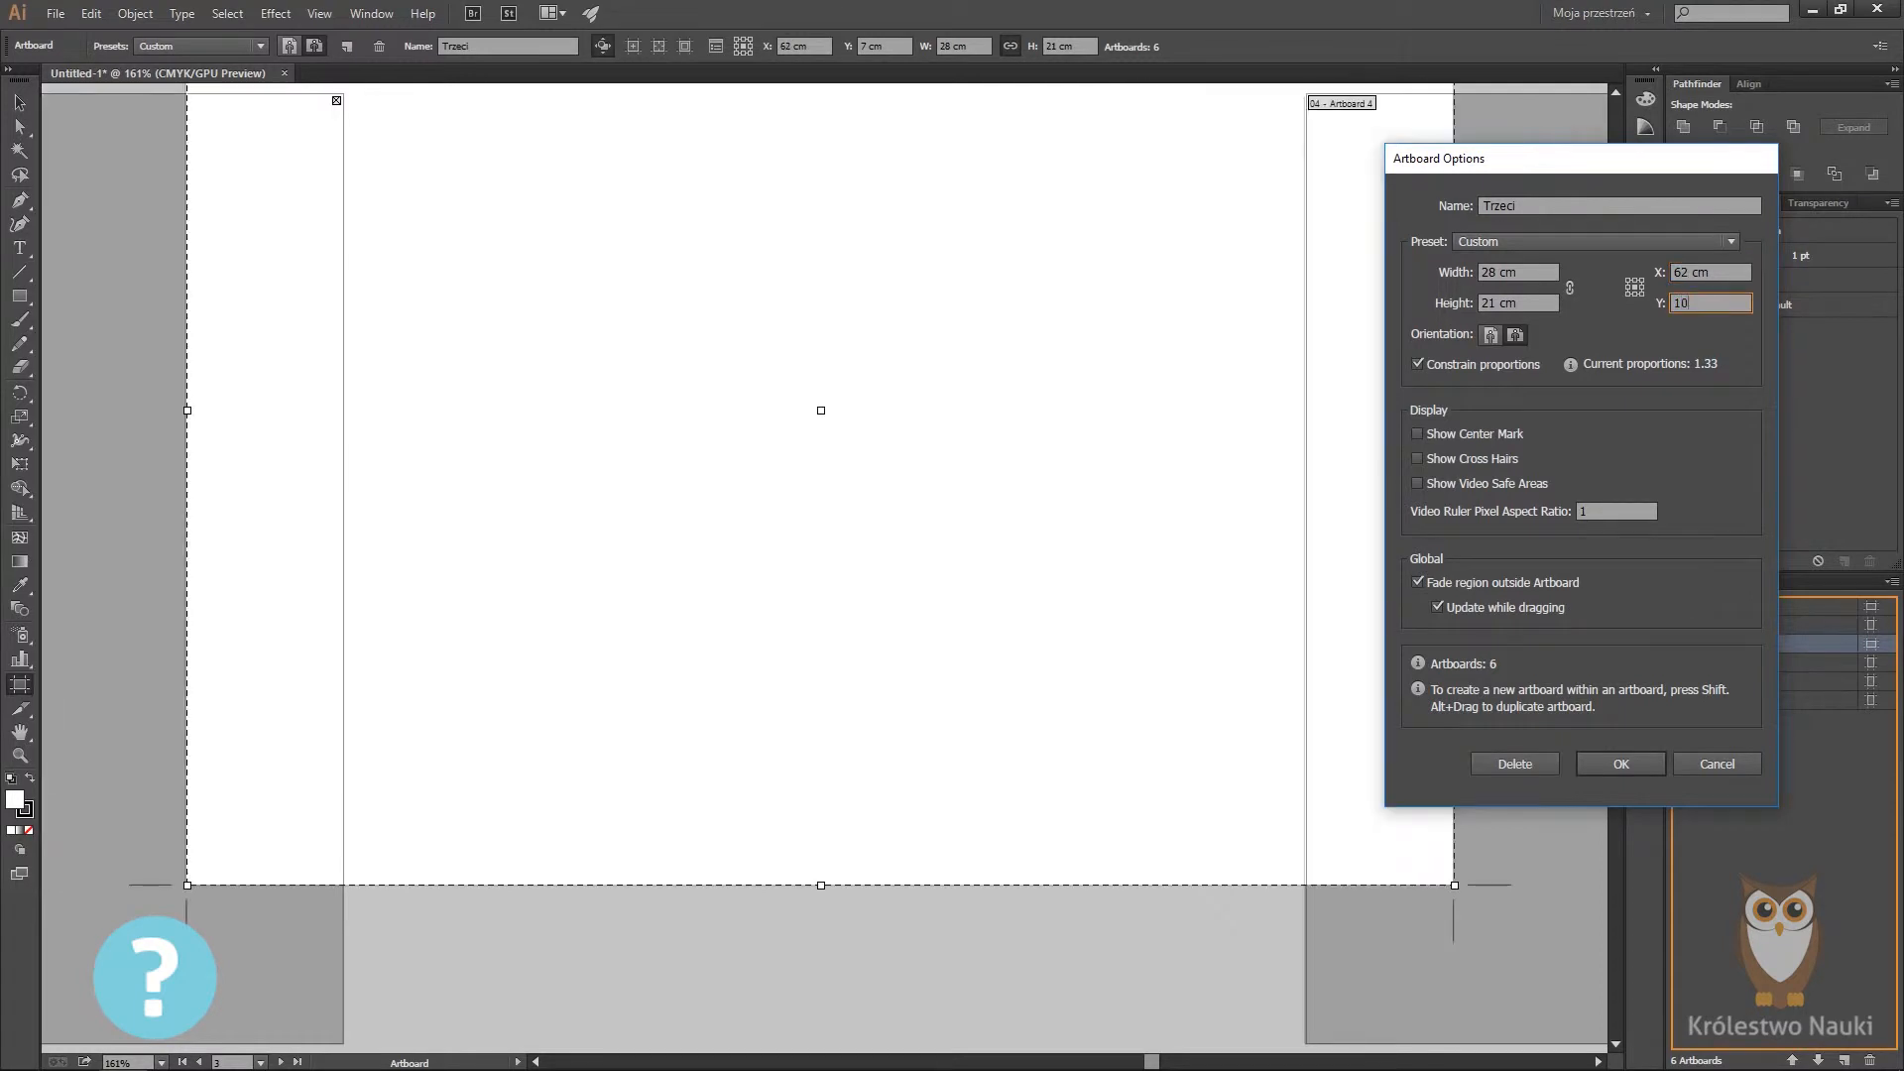
key(Tab)
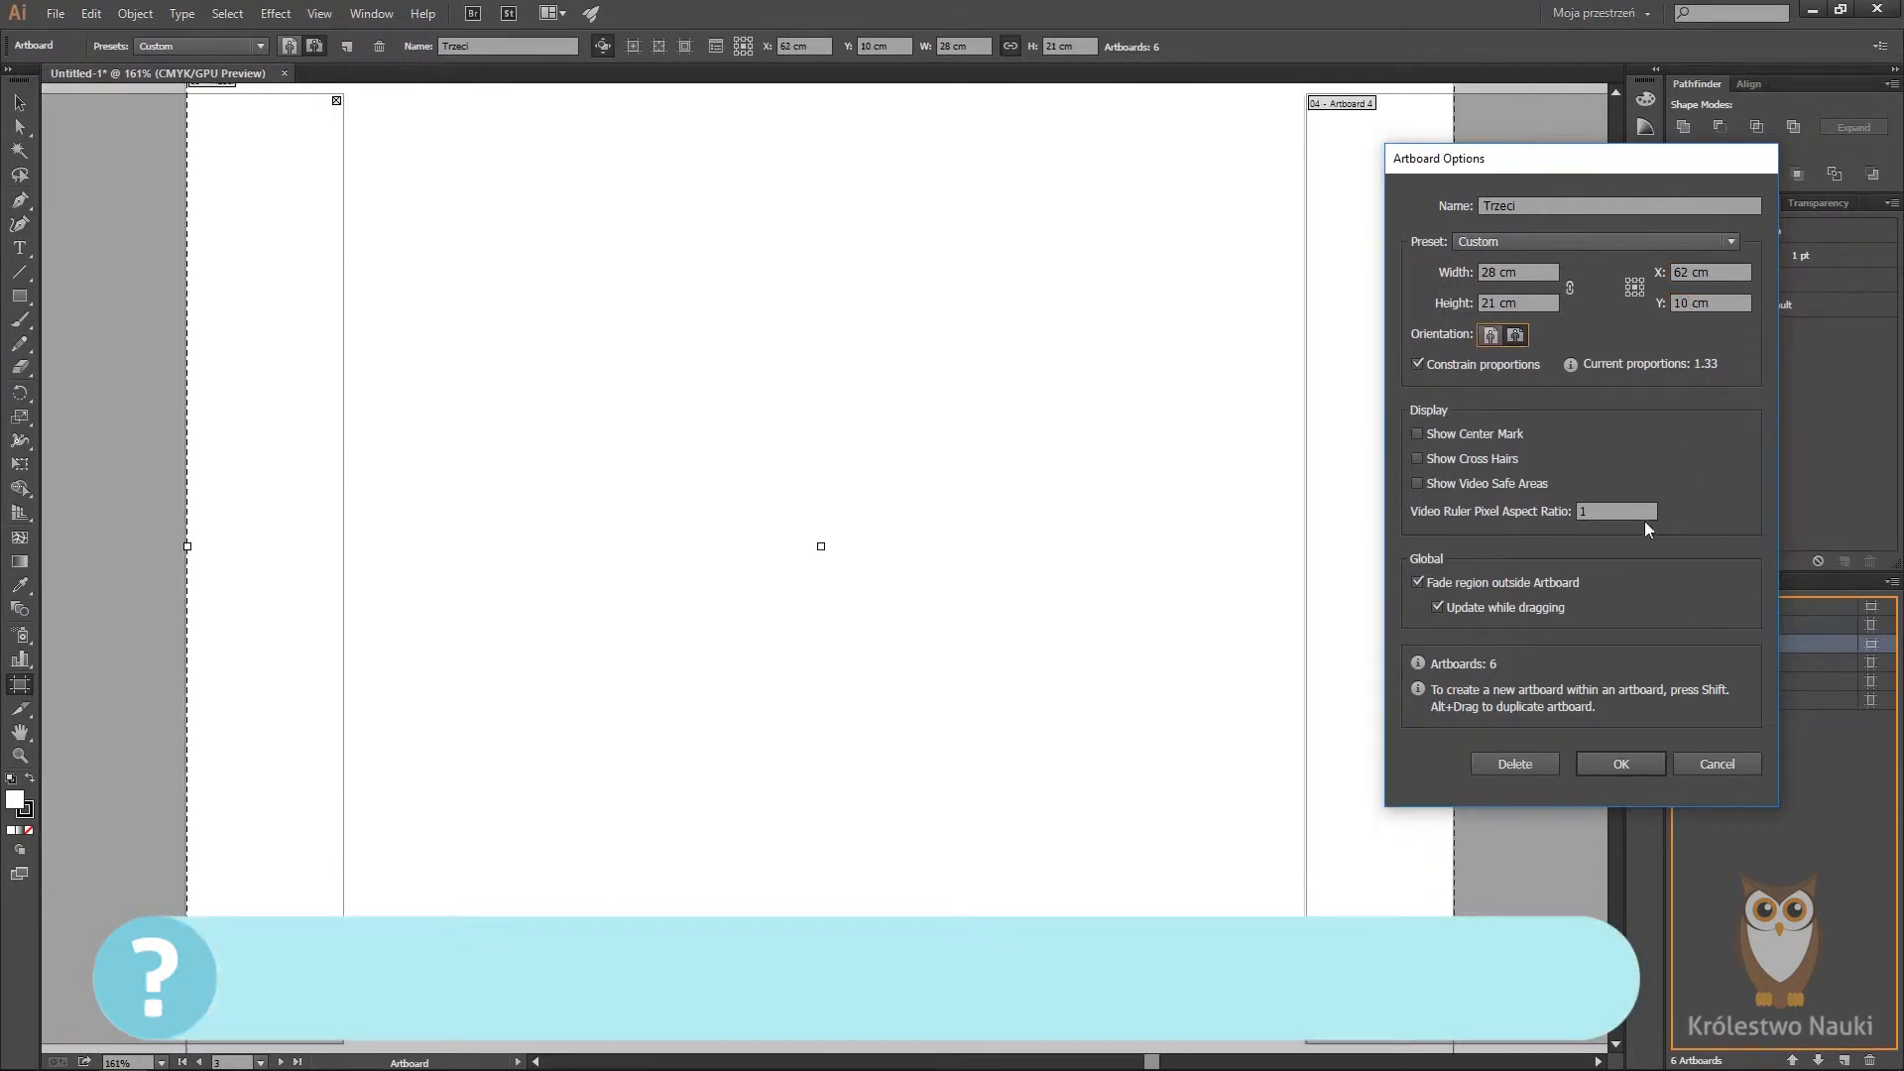
Step: Enable the center mark, cross hairs and video safe areas for the Trzeci artboard, with a video ruler pixel aspect ratio of 5
click(1474, 437)
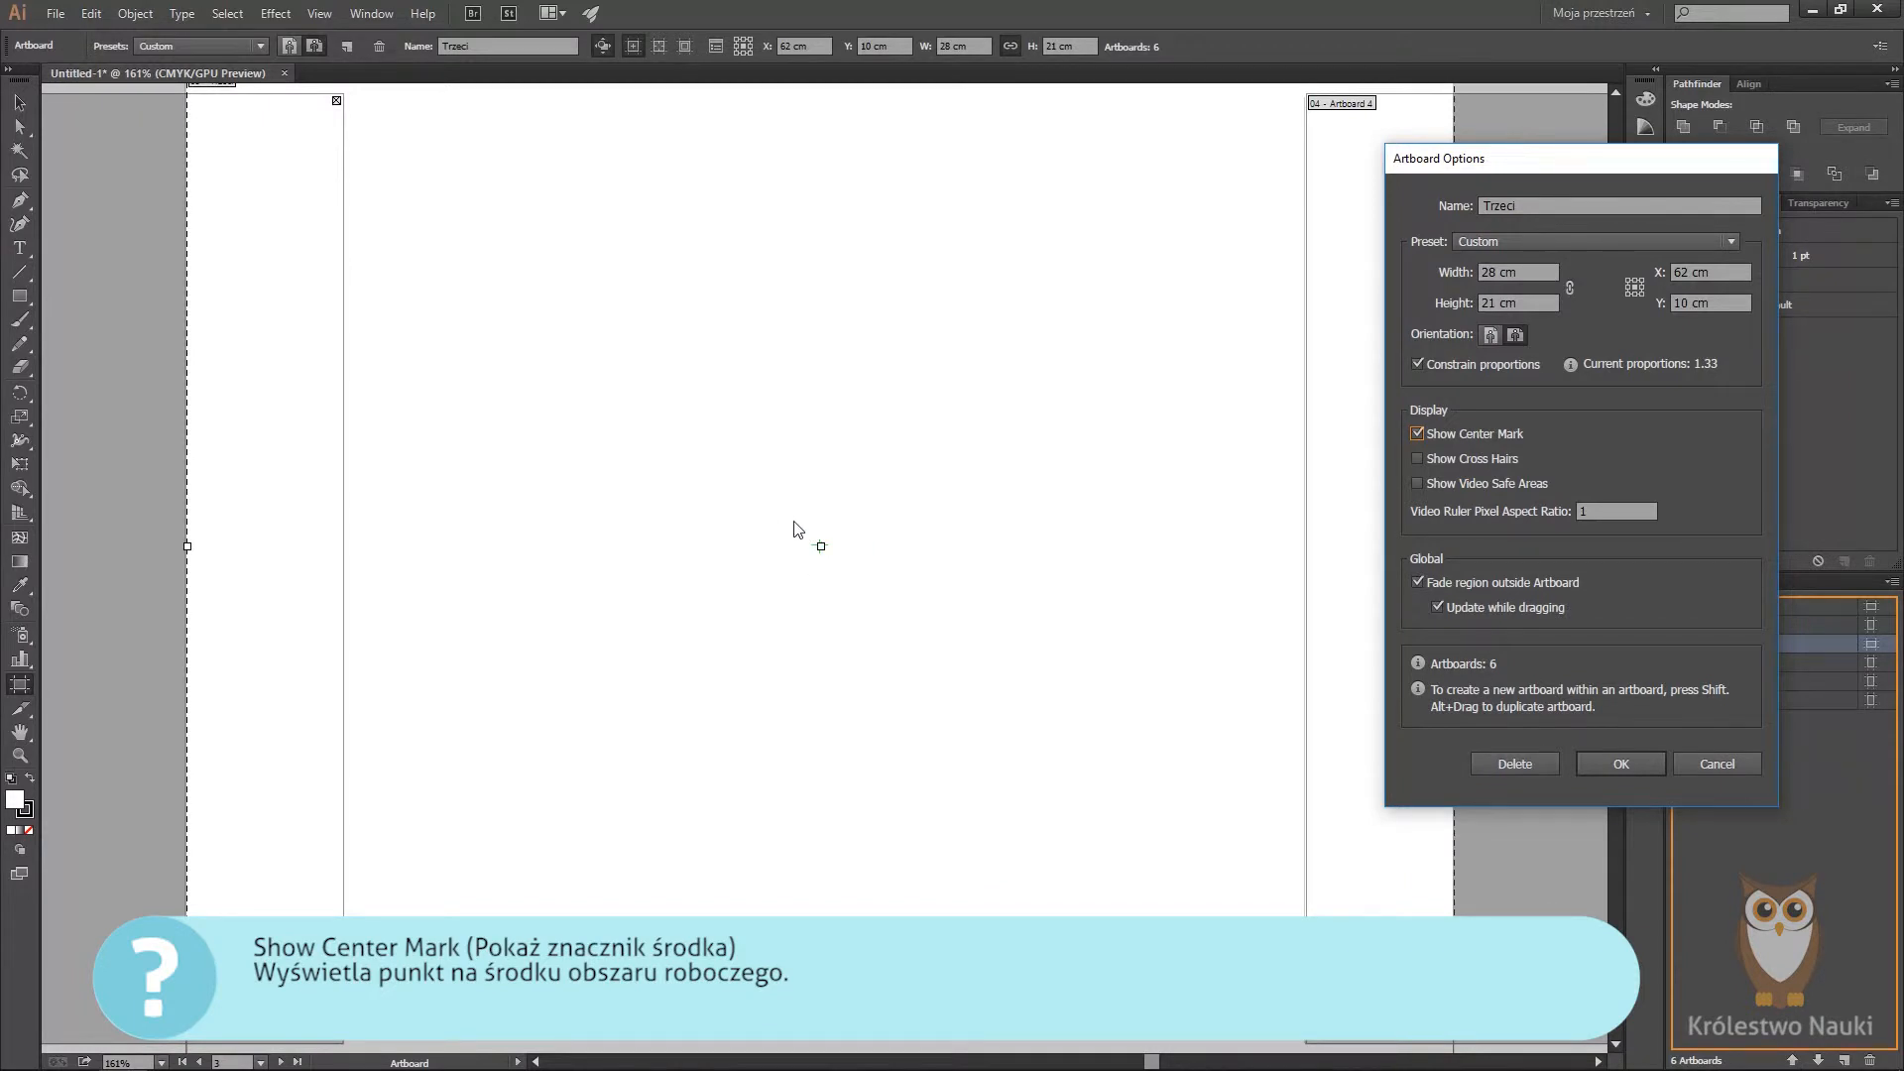
click(1416, 461)
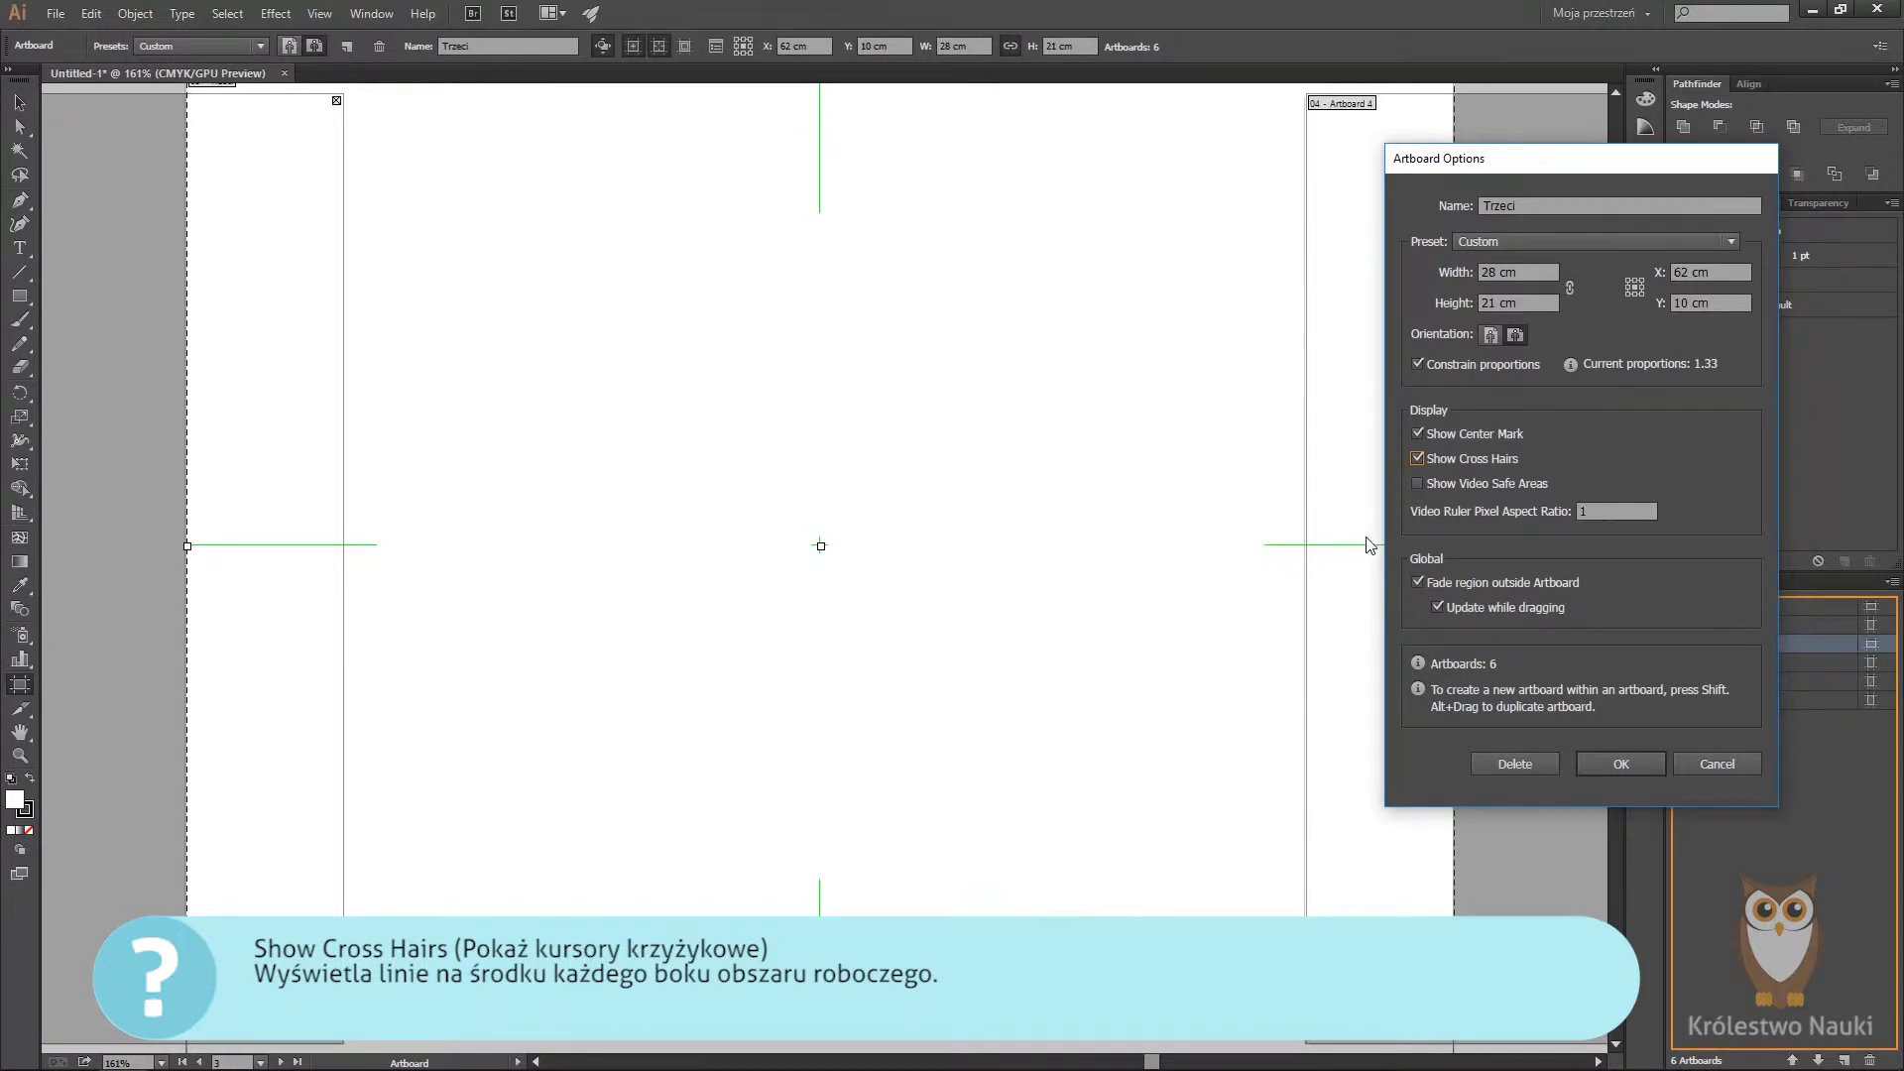
click(1485, 486)
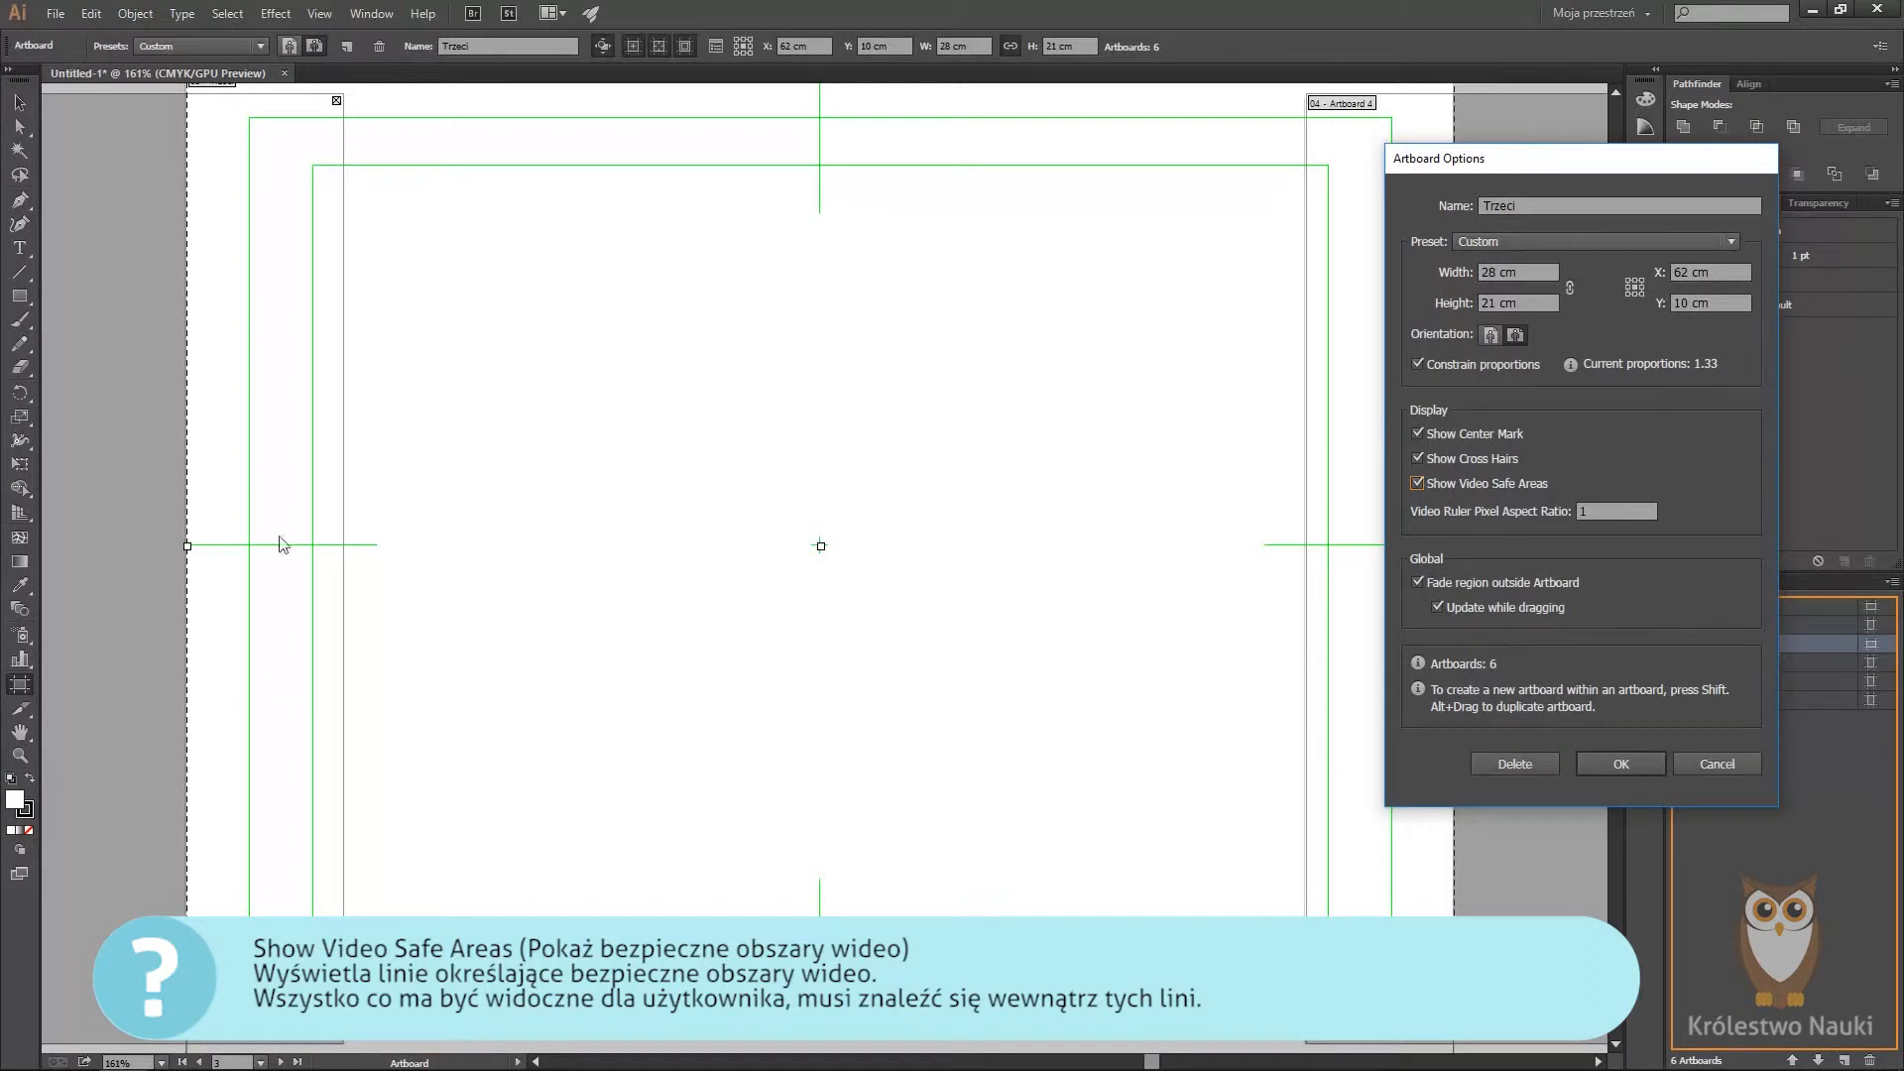
click(1610, 504)
text(5)
key(Tab)
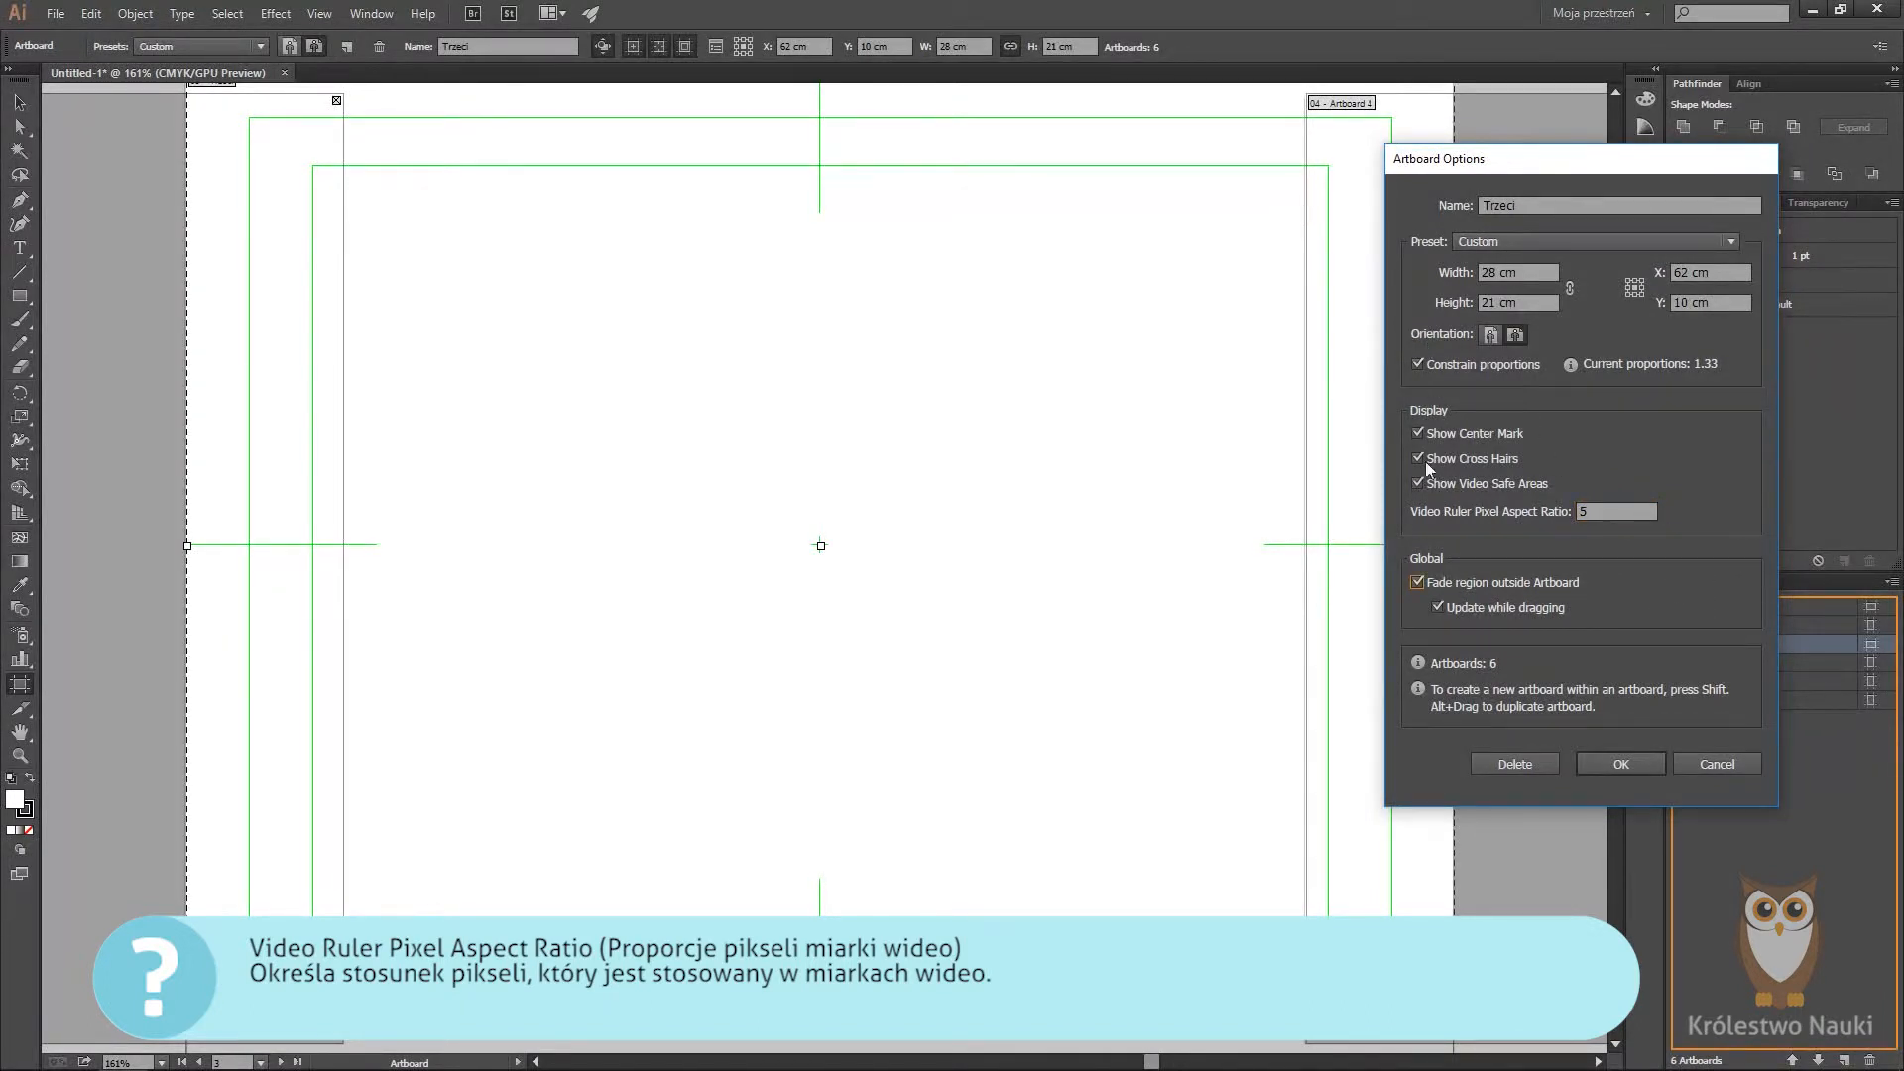
Step: Toggle Fade region outside Artboard off and back on twice, and apply the Trzeci artboard's options
click(1418, 583)
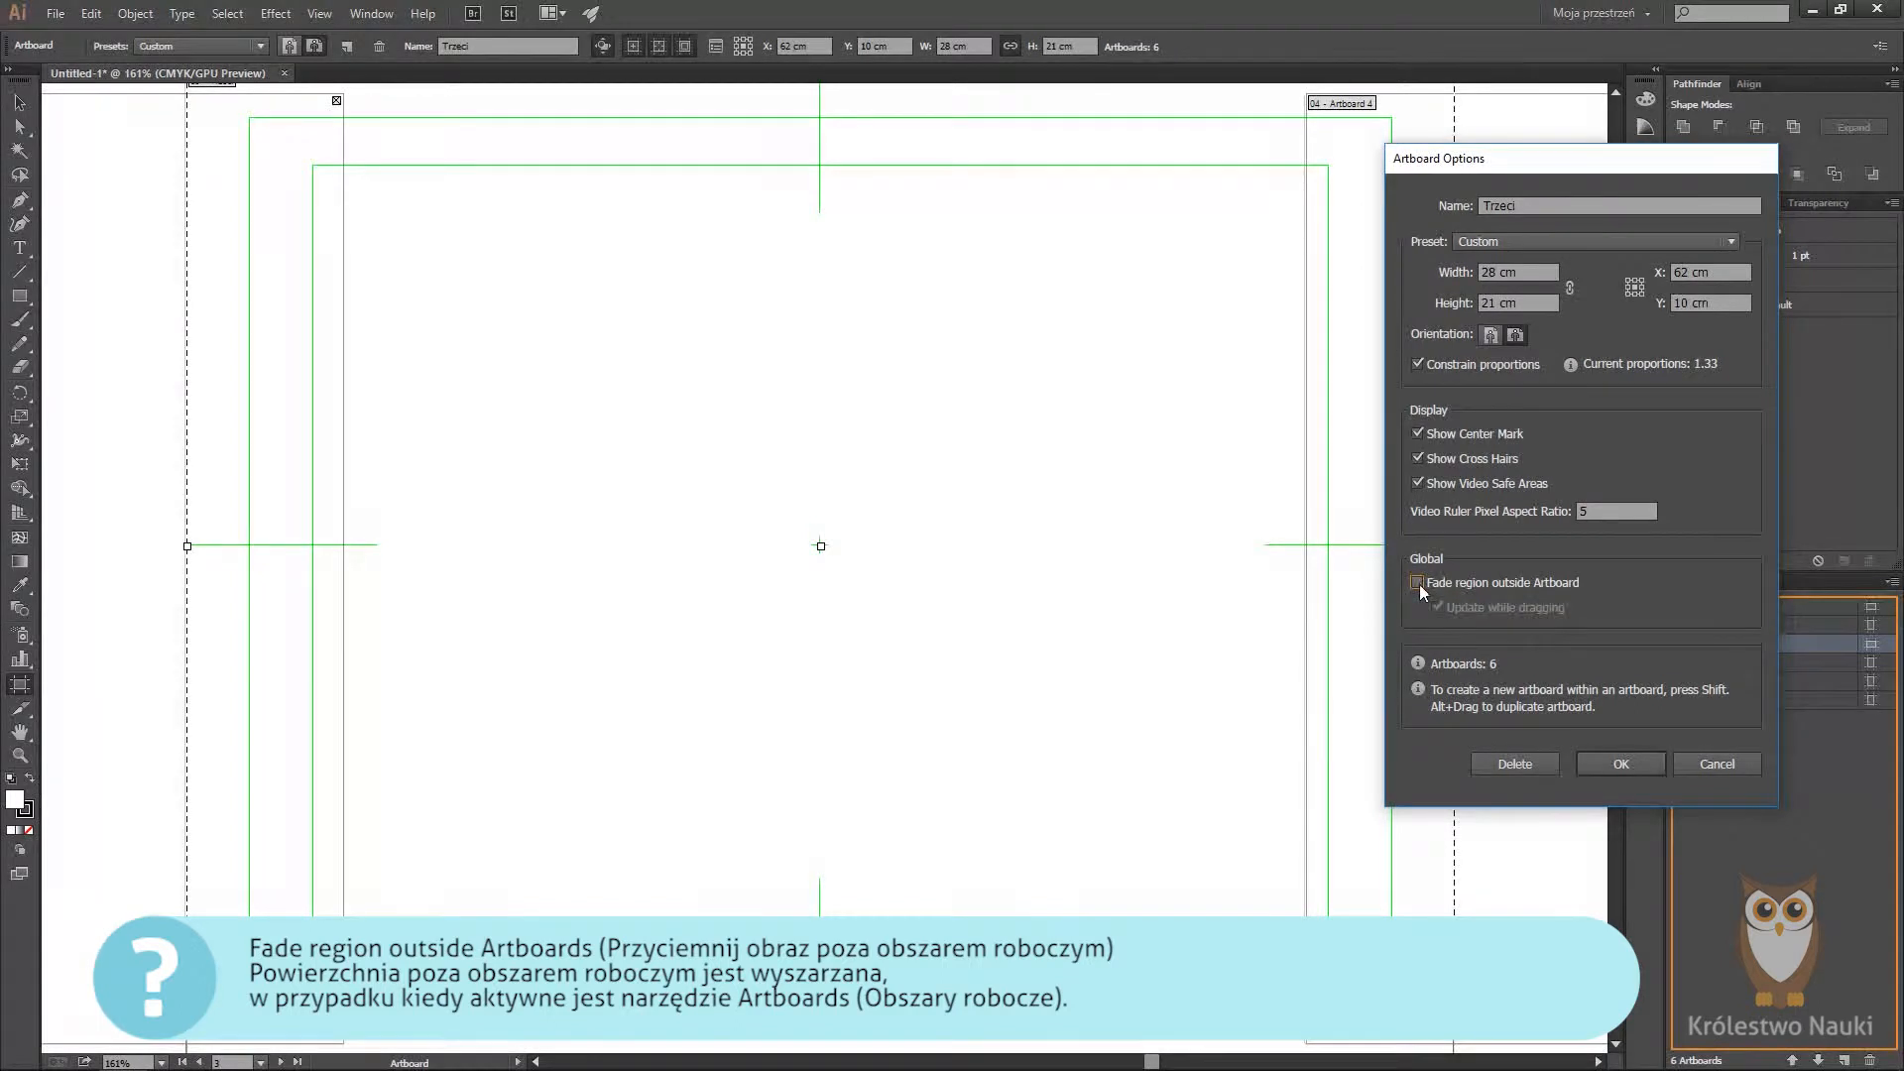
click(1418, 583)
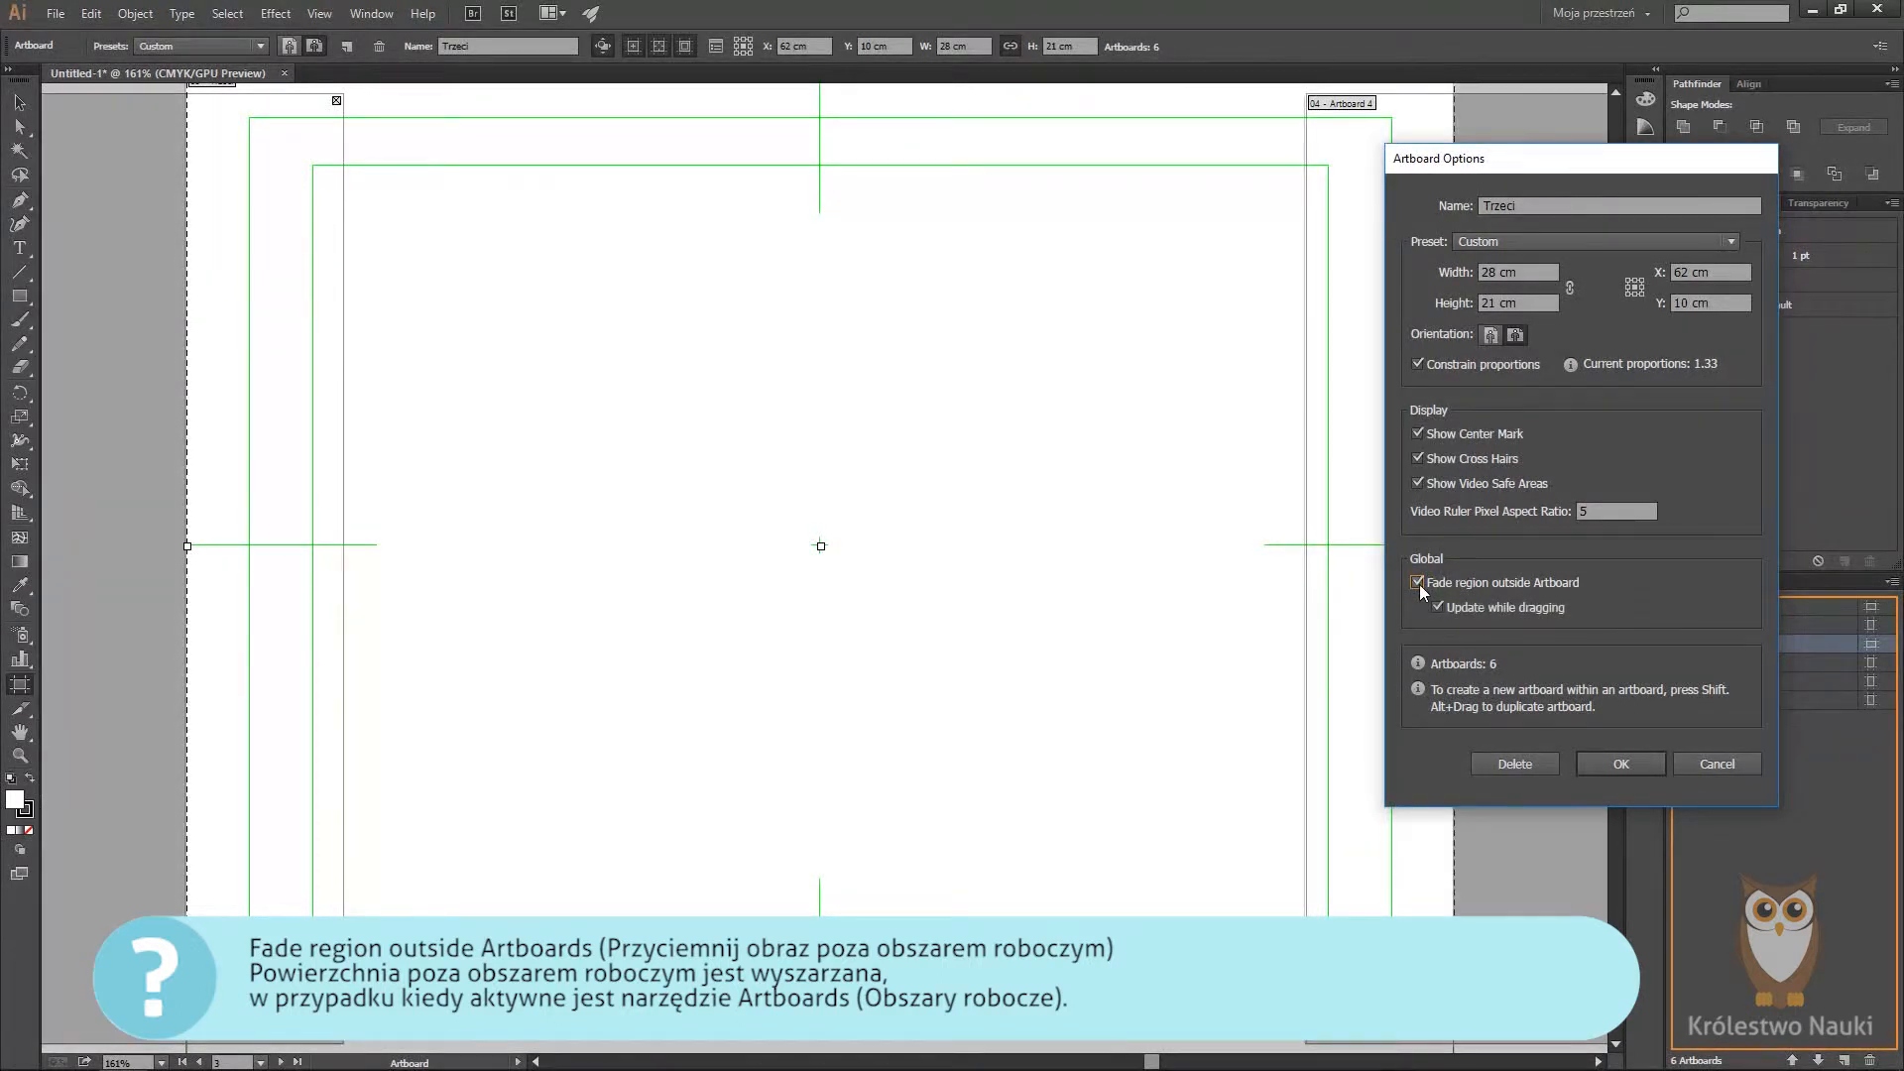
click(1419, 583)
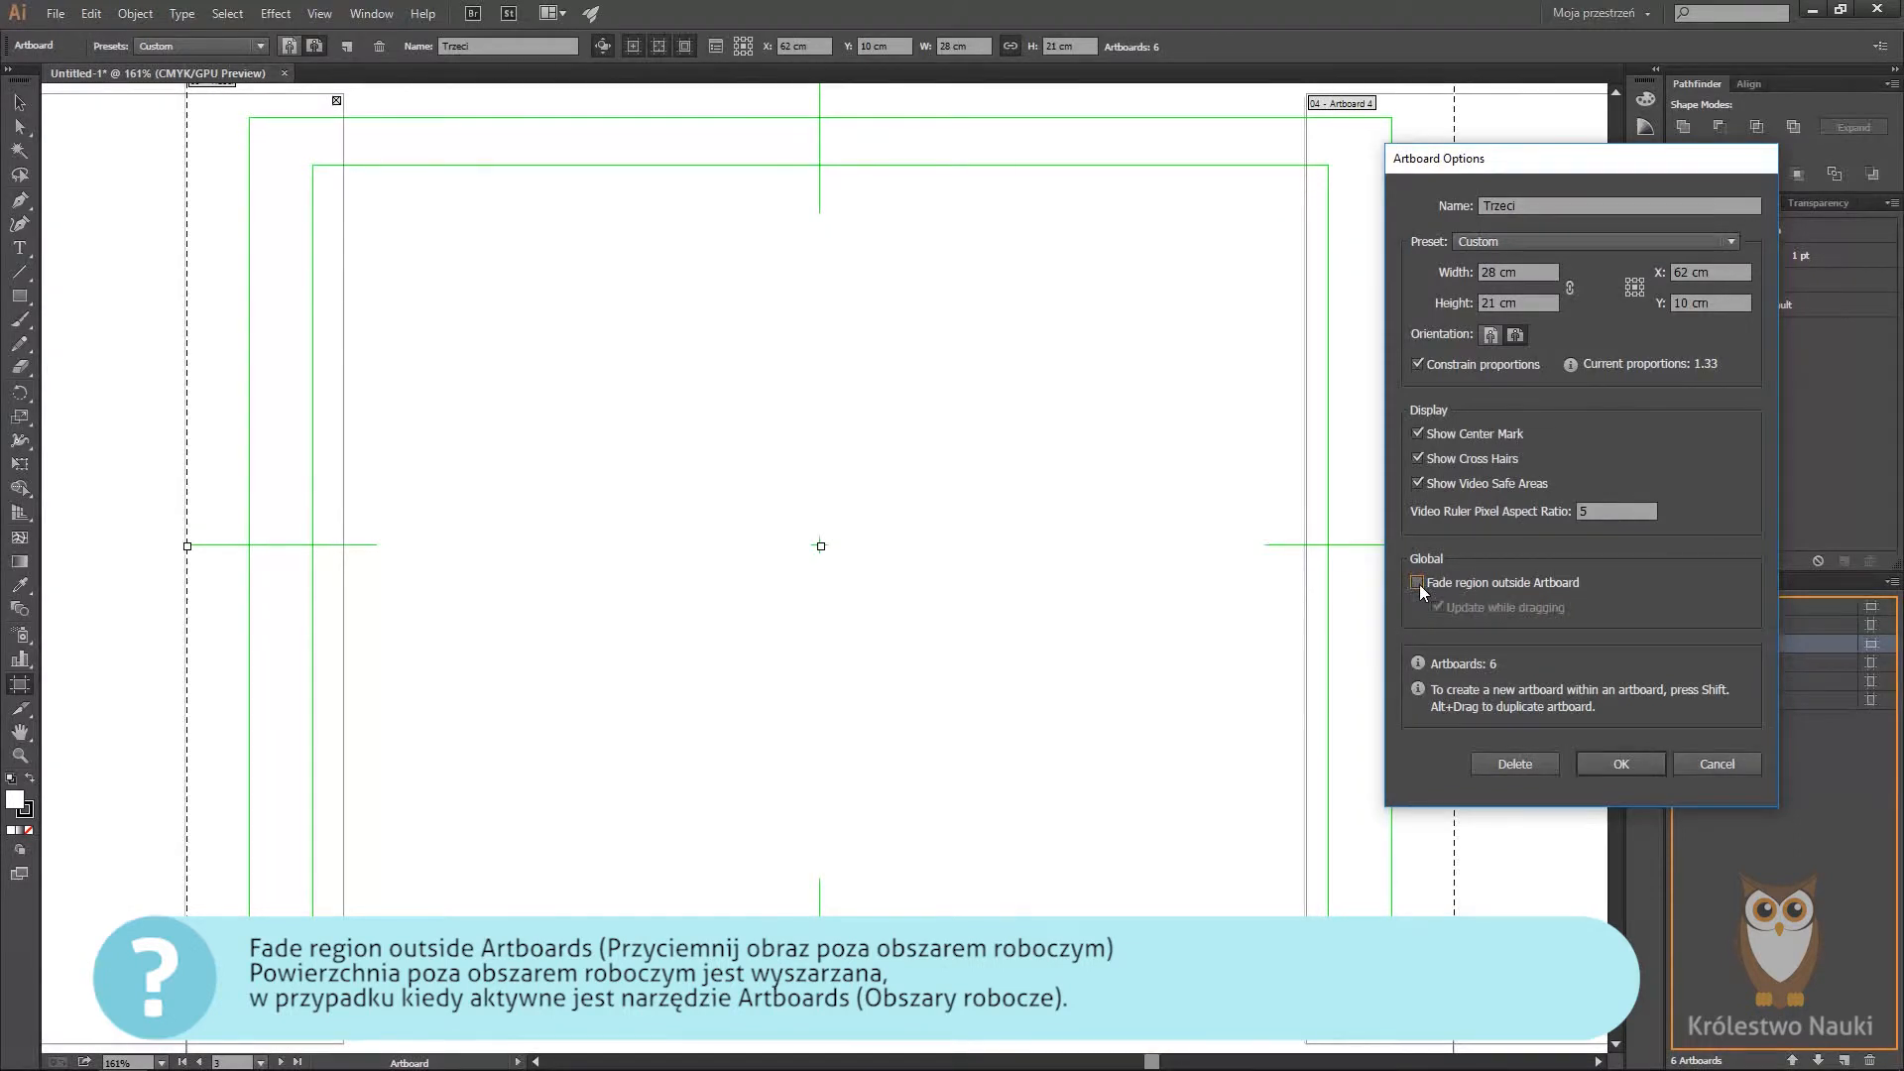
click(1419, 583)
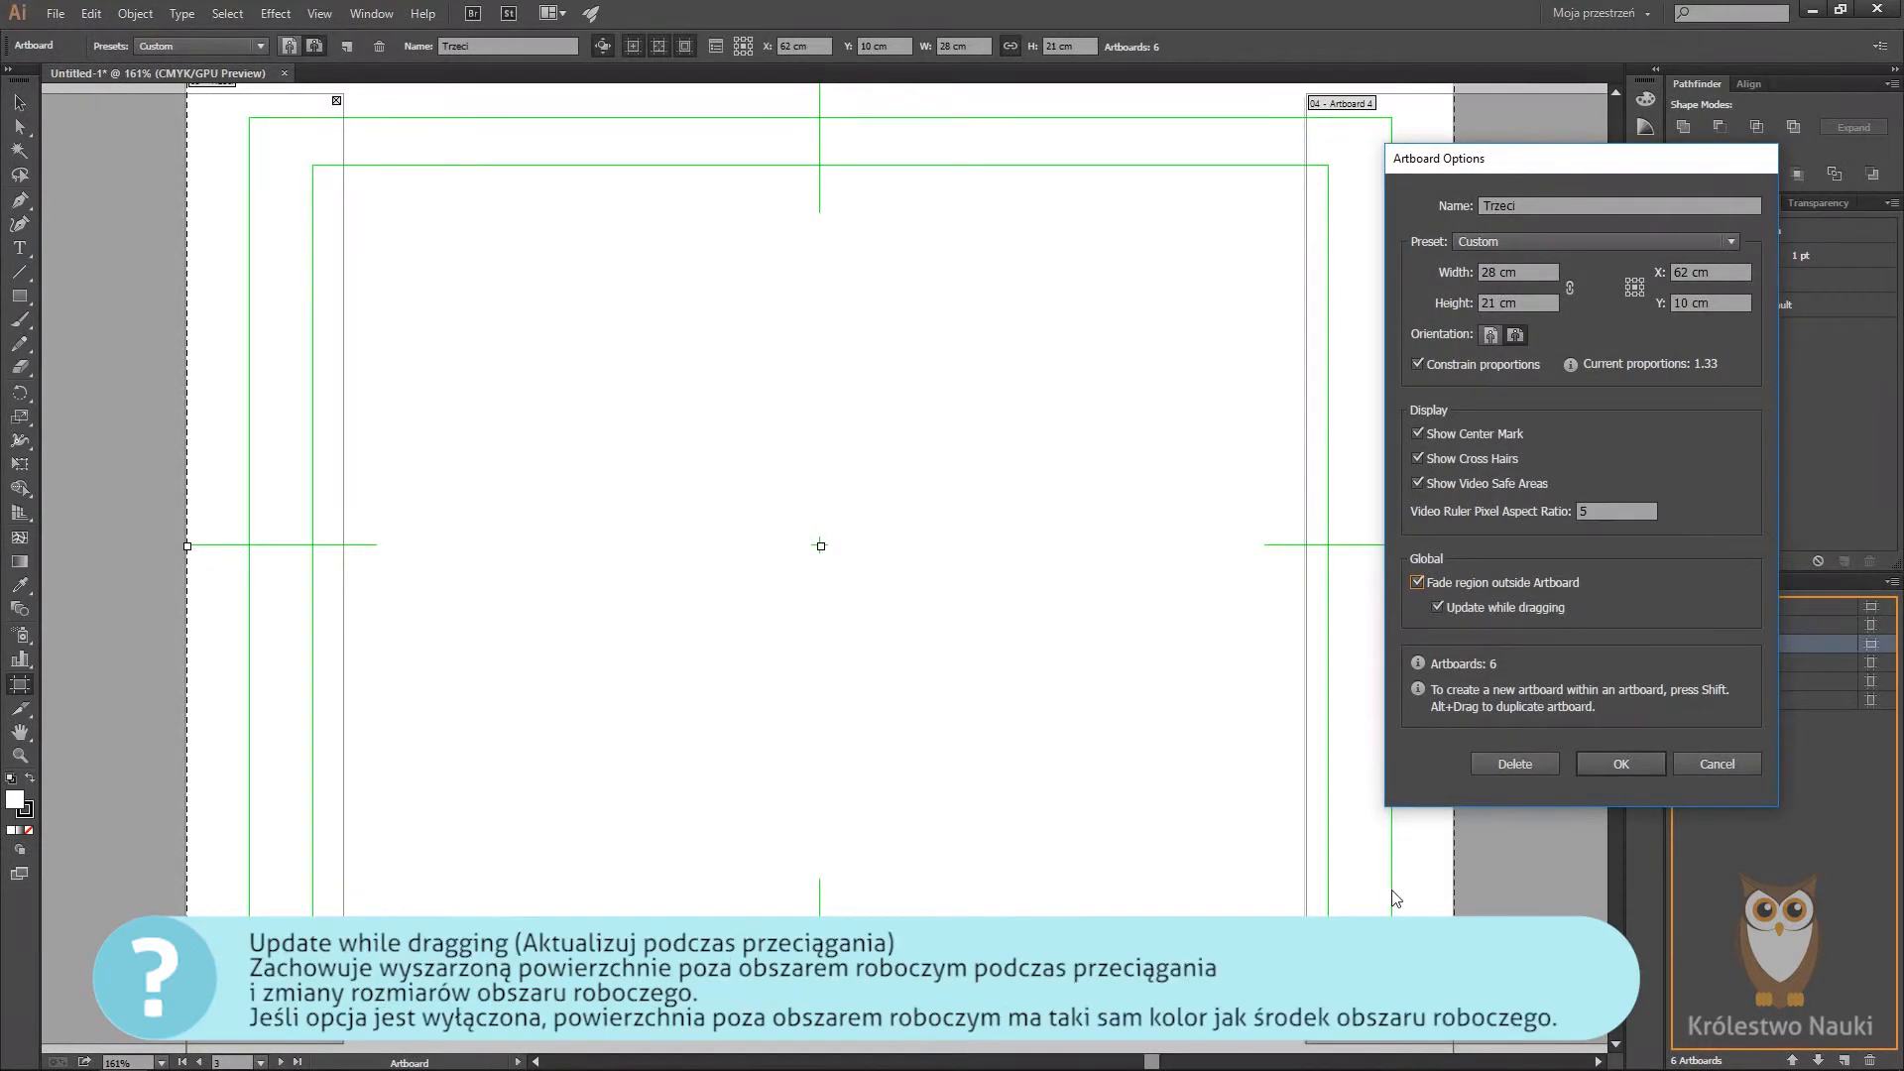
key(Tab)
click(1627, 763)
Step: Resize the Trzeci artboard freehand to about 15.9 cm wide and 24.73 cm high, fitting it between Drugi and Artboard 4
key(z)
drag(1084, 625, 888, 613)
drag(827, 606, 935, 601)
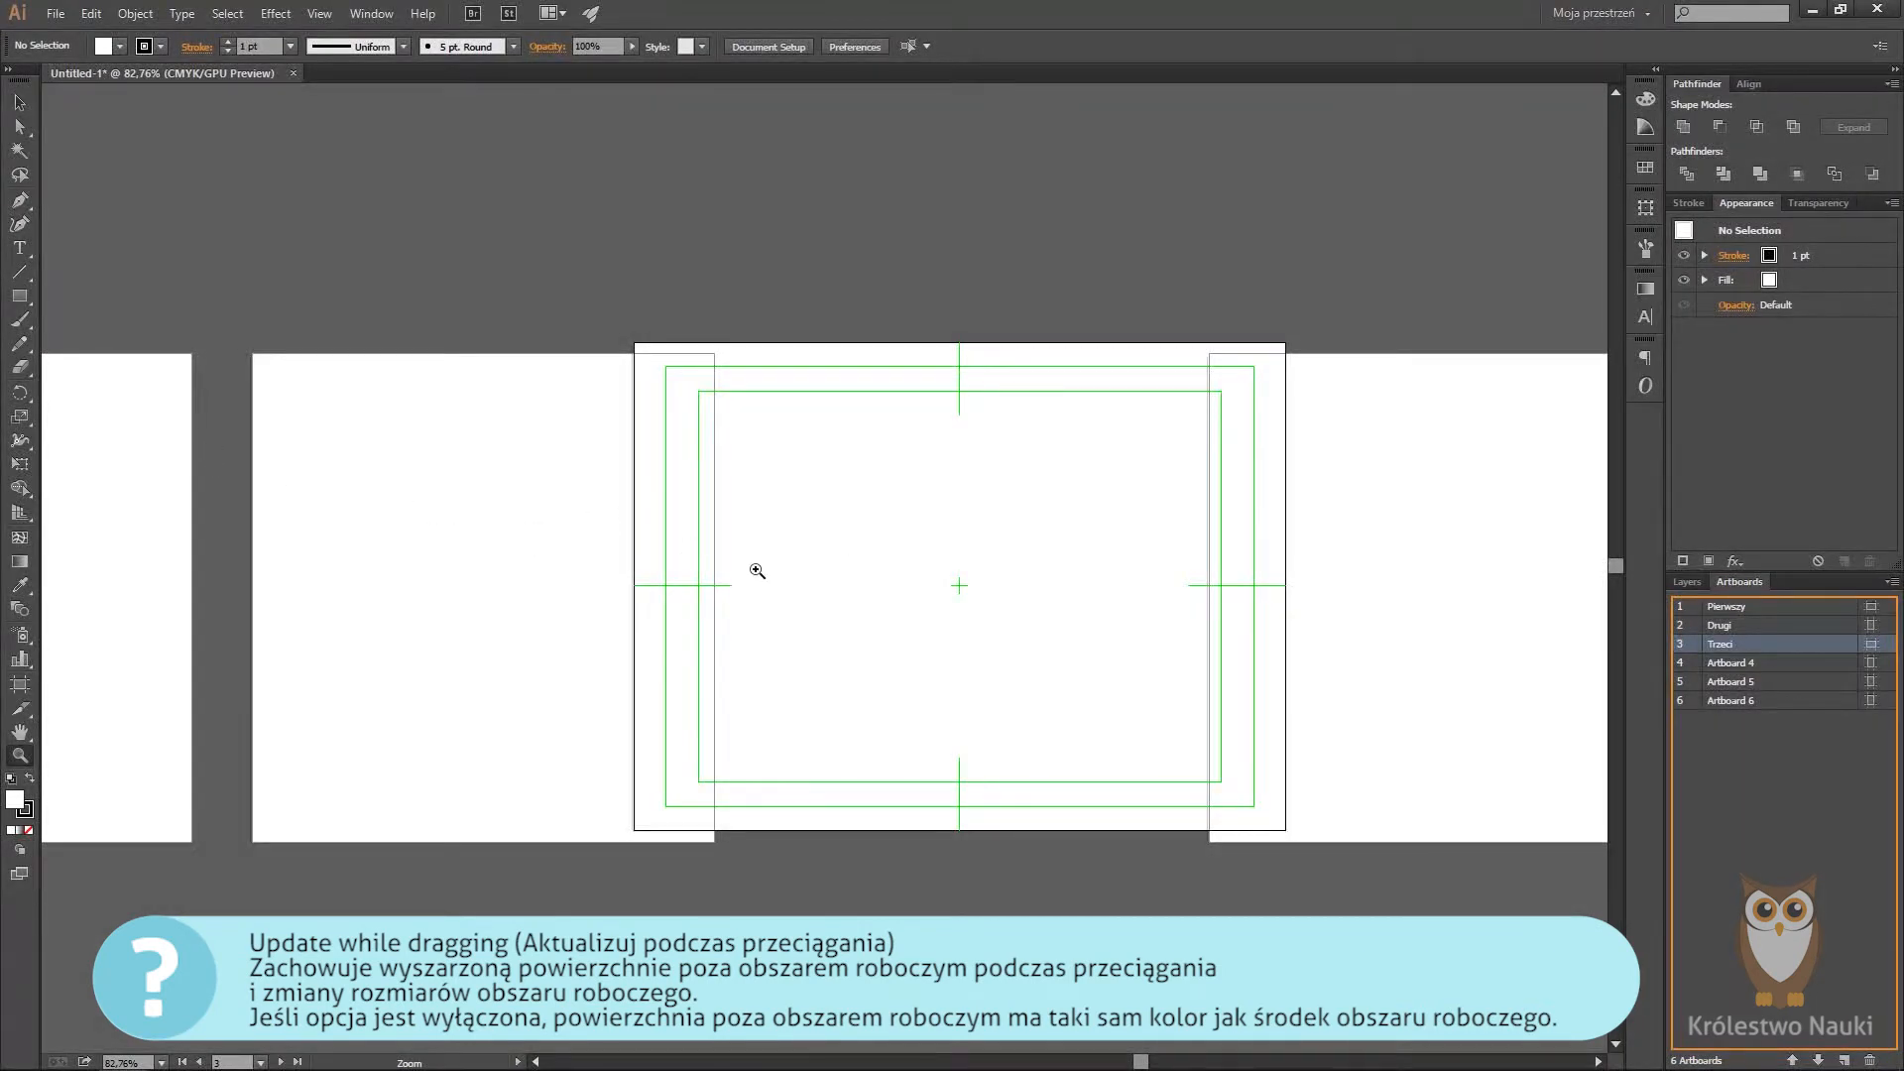
key(shift+o)
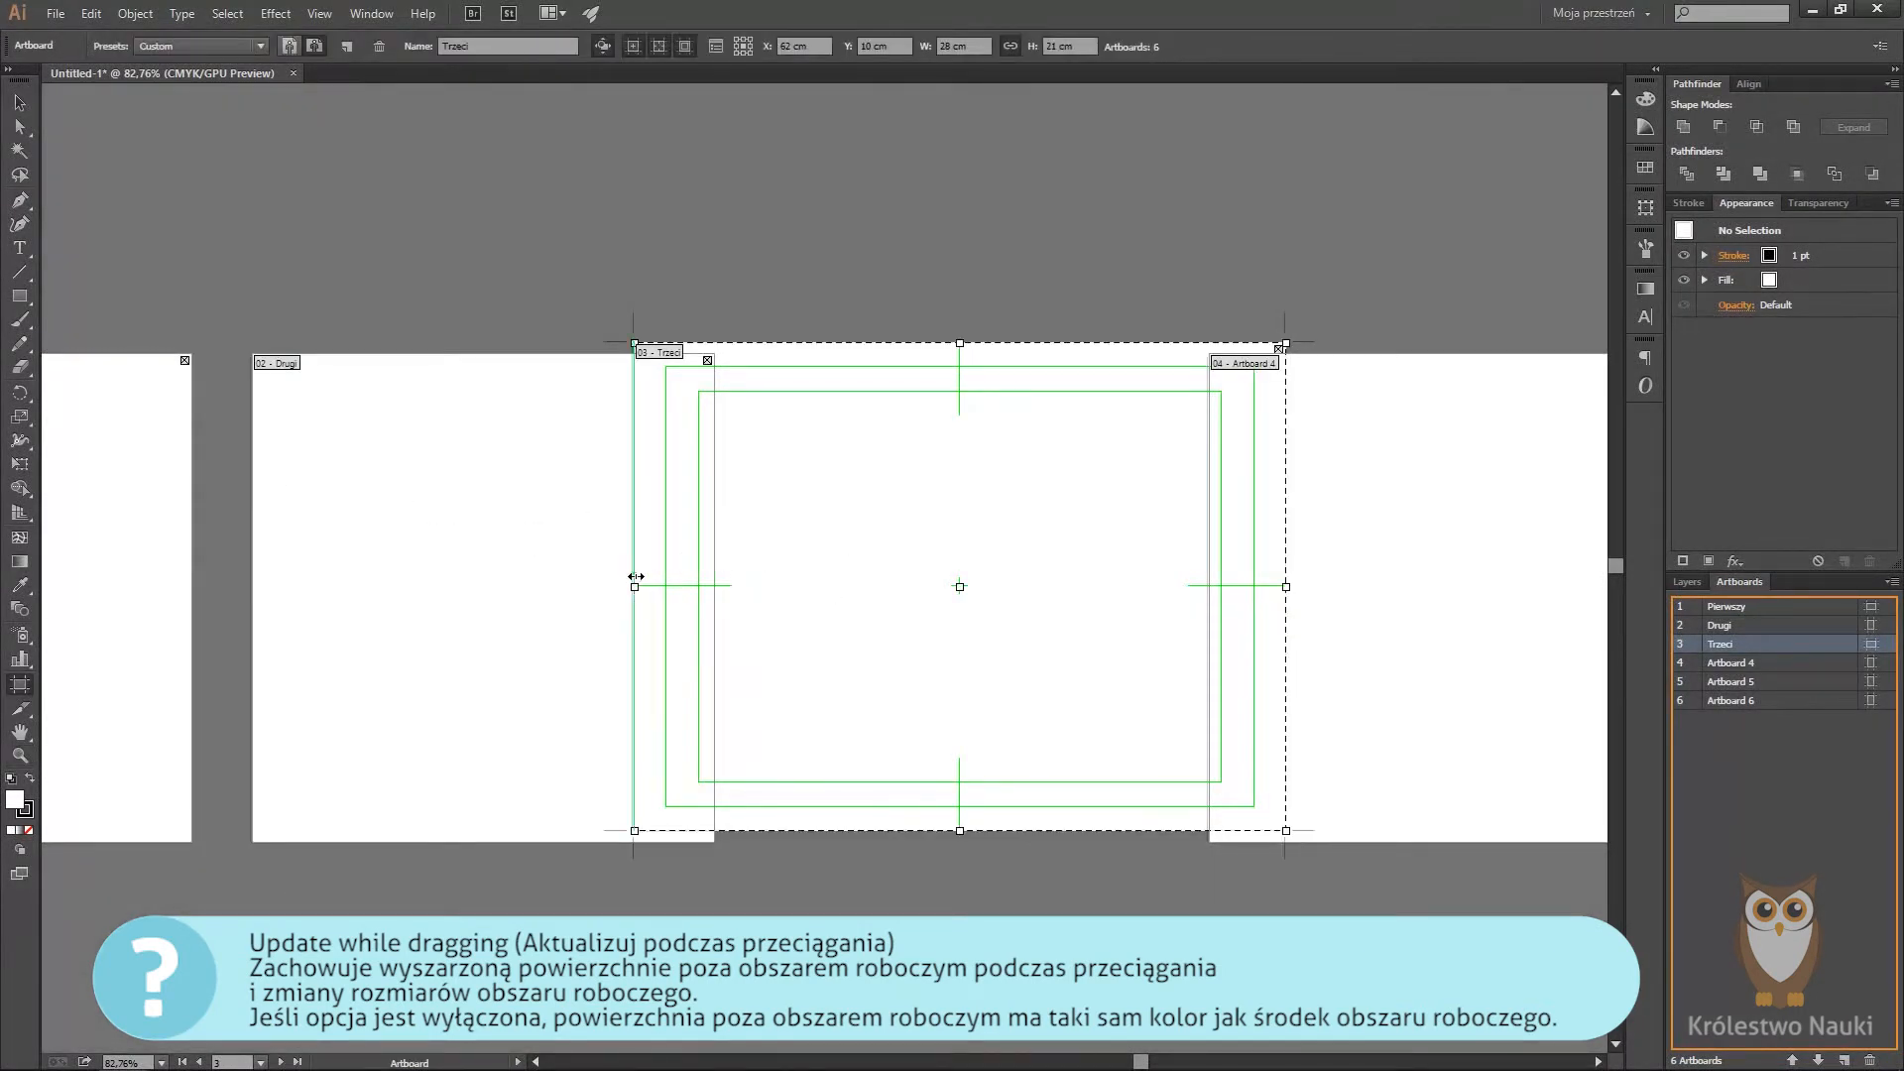
drag(638, 584, 757, 585)
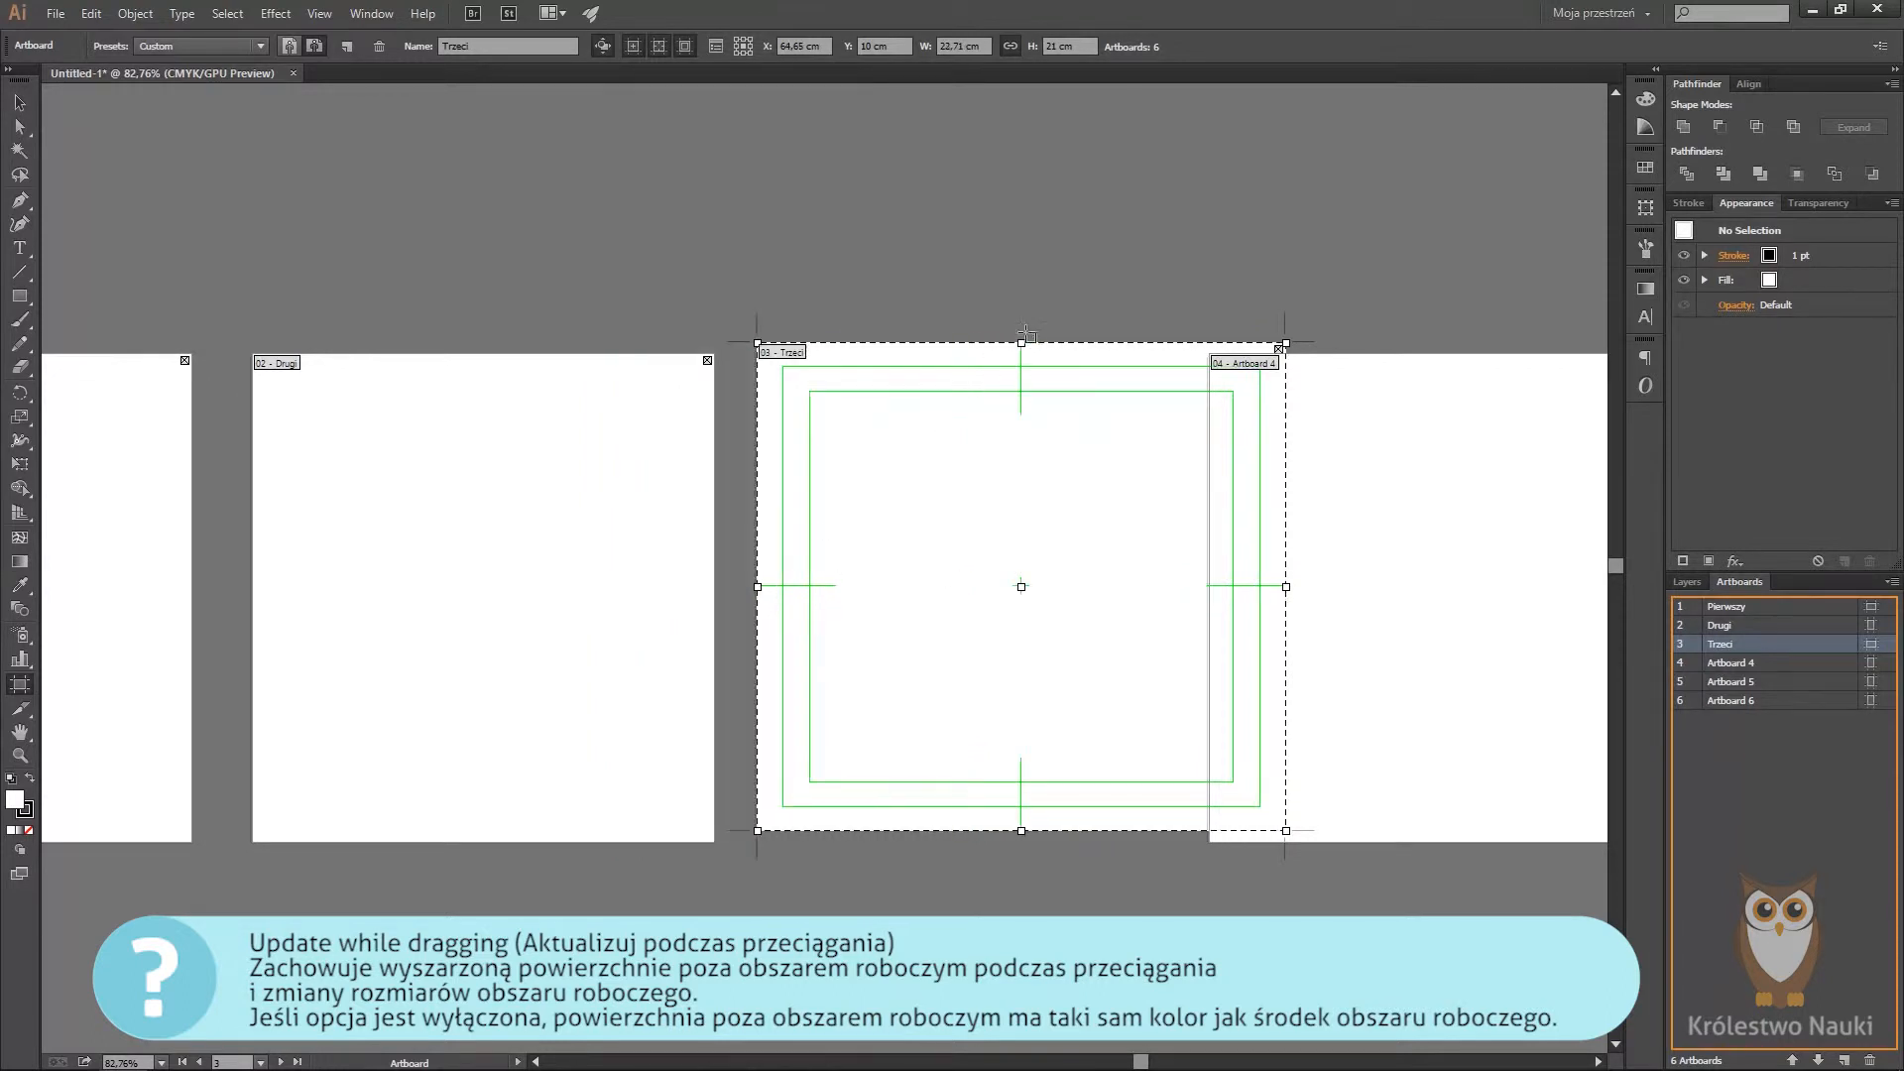
drag(1023, 343, 1023, 255)
drag(1287, 543, 1127, 564)
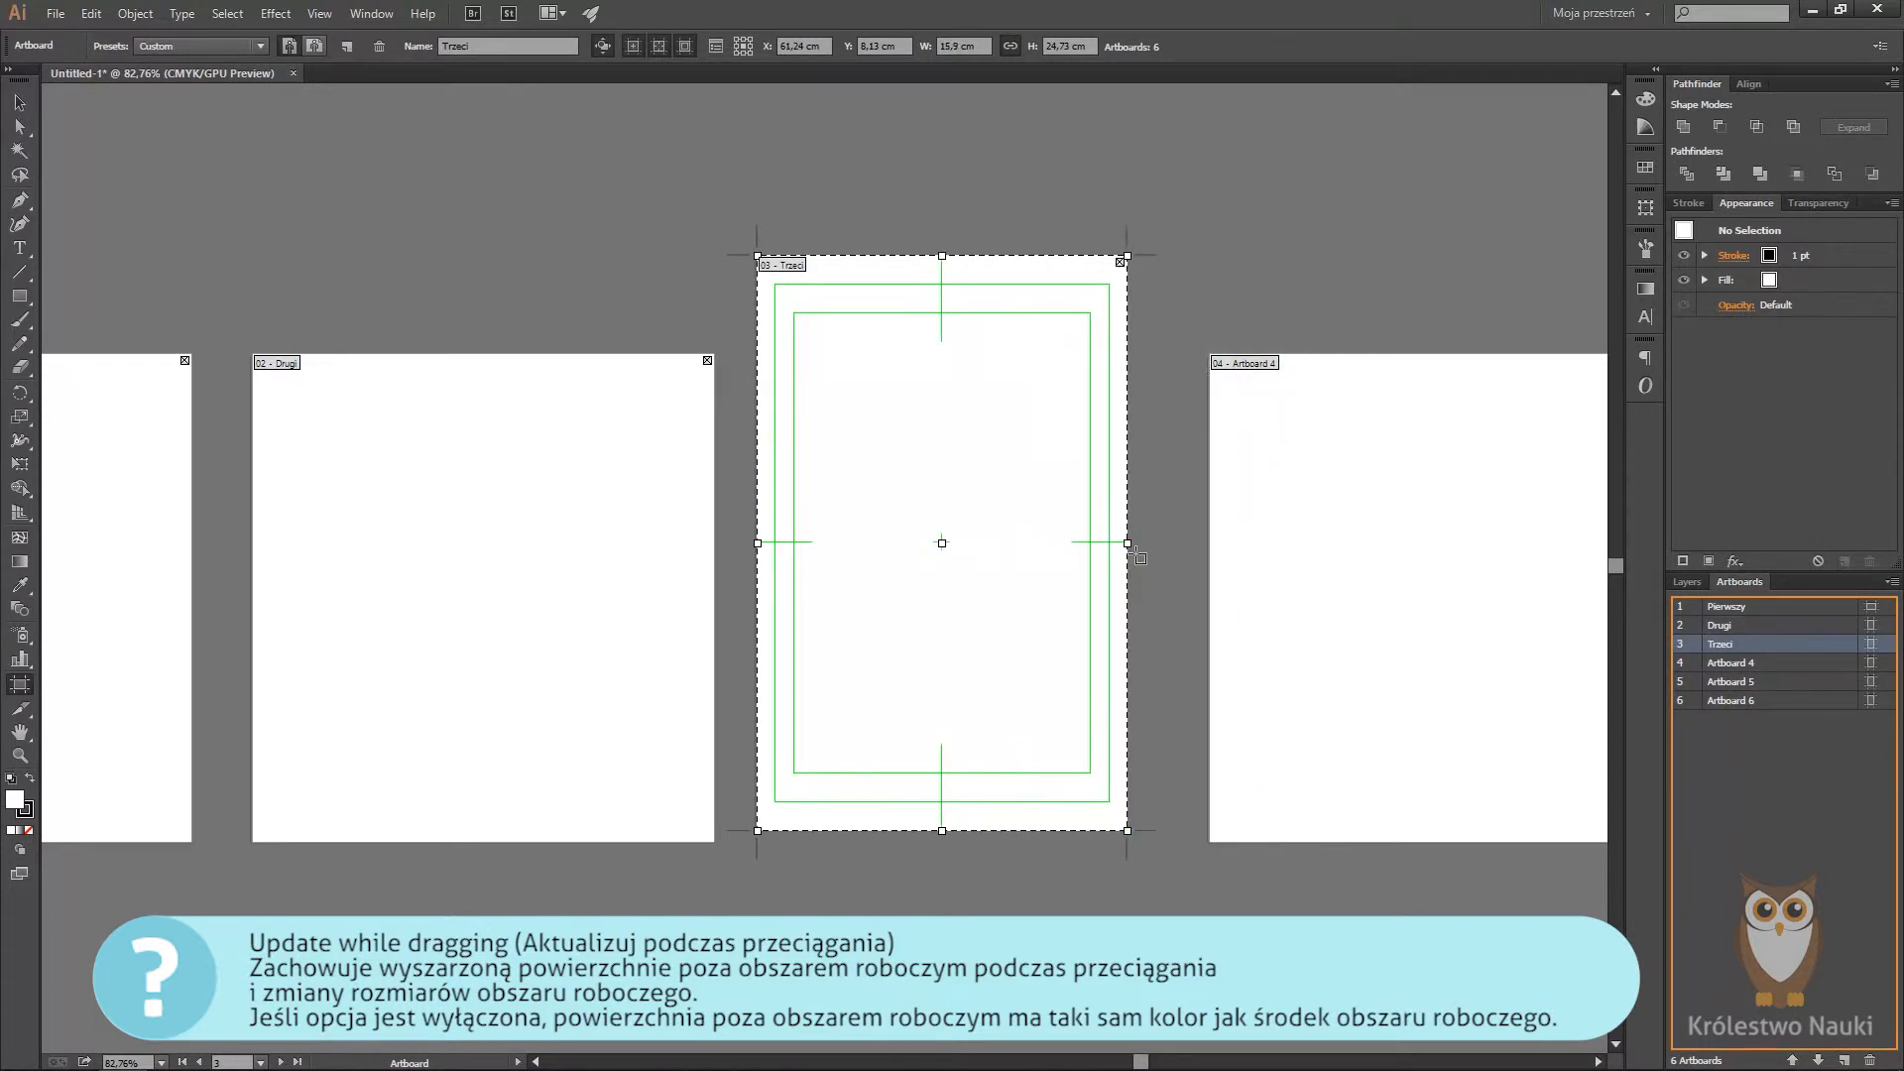
Step: Enable Update while dragging in the Trzeci artboard's options and apply it
click(1871, 644)
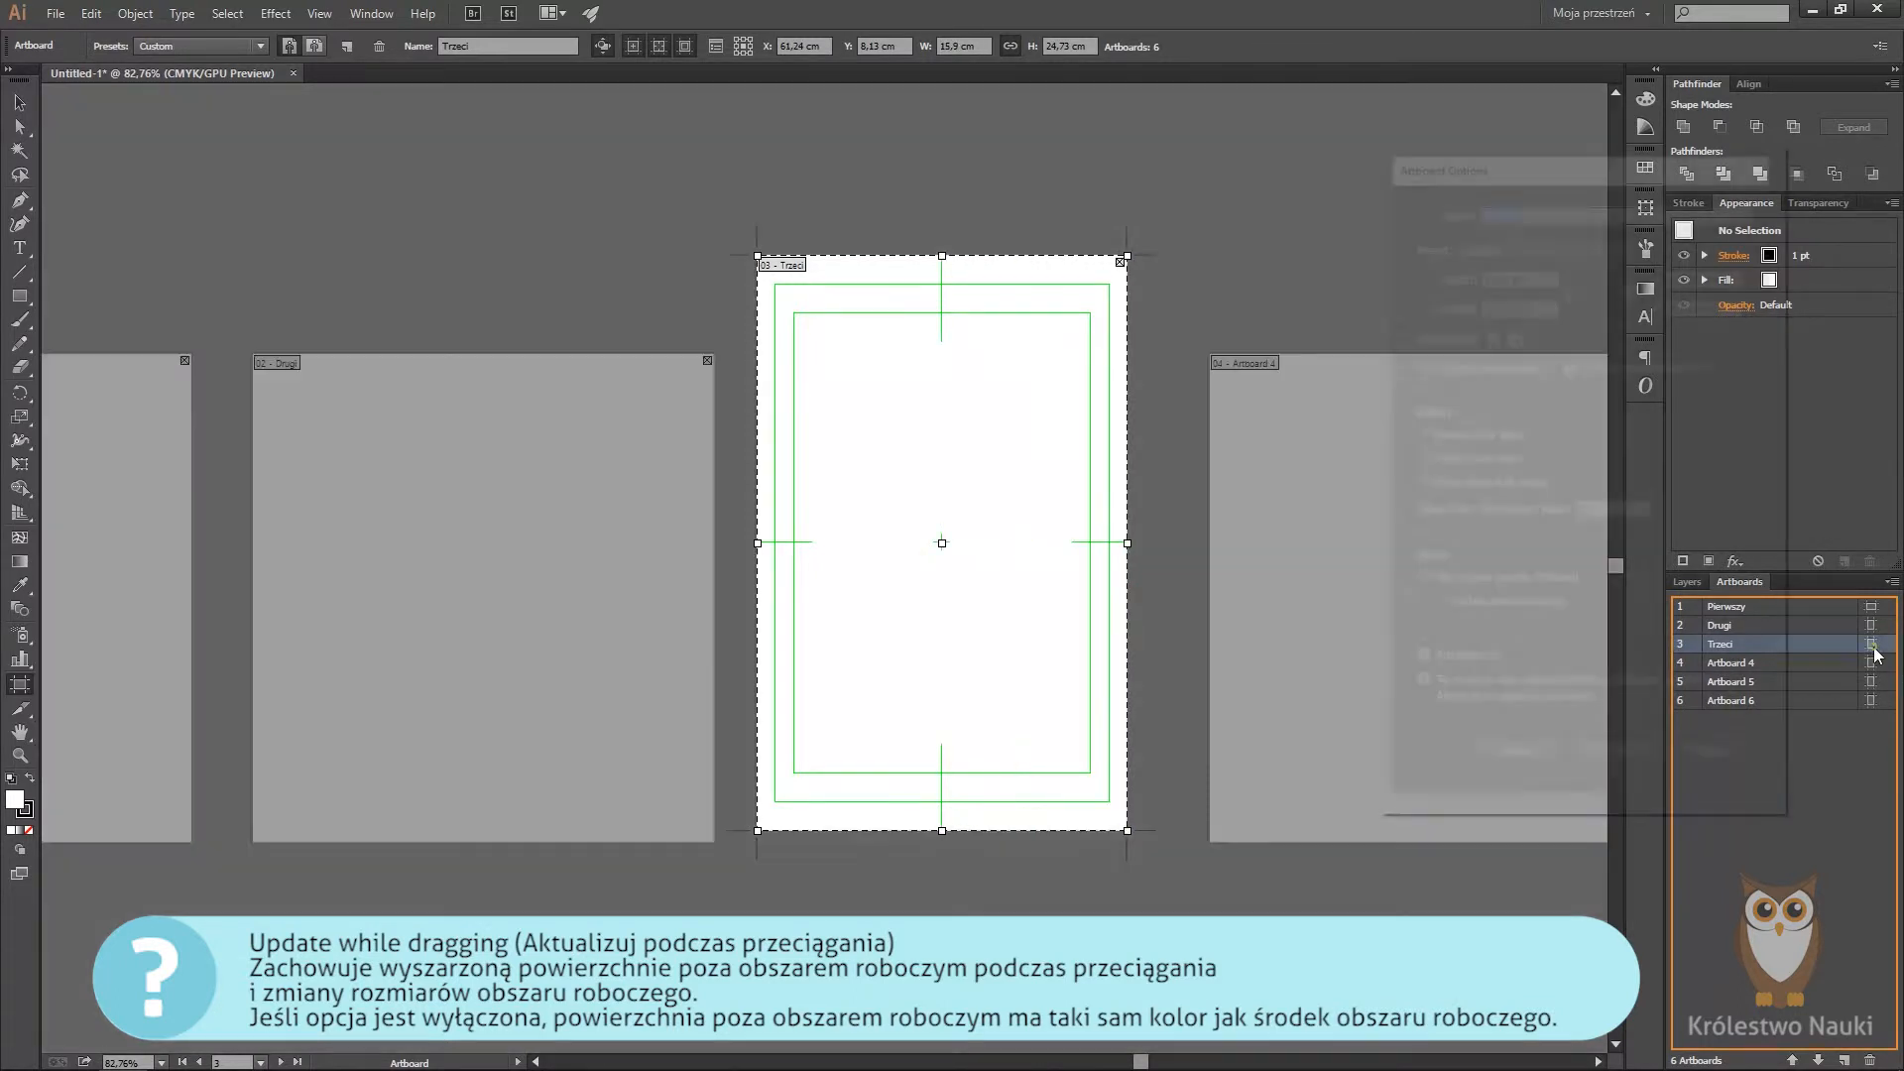
click(1460, 607)
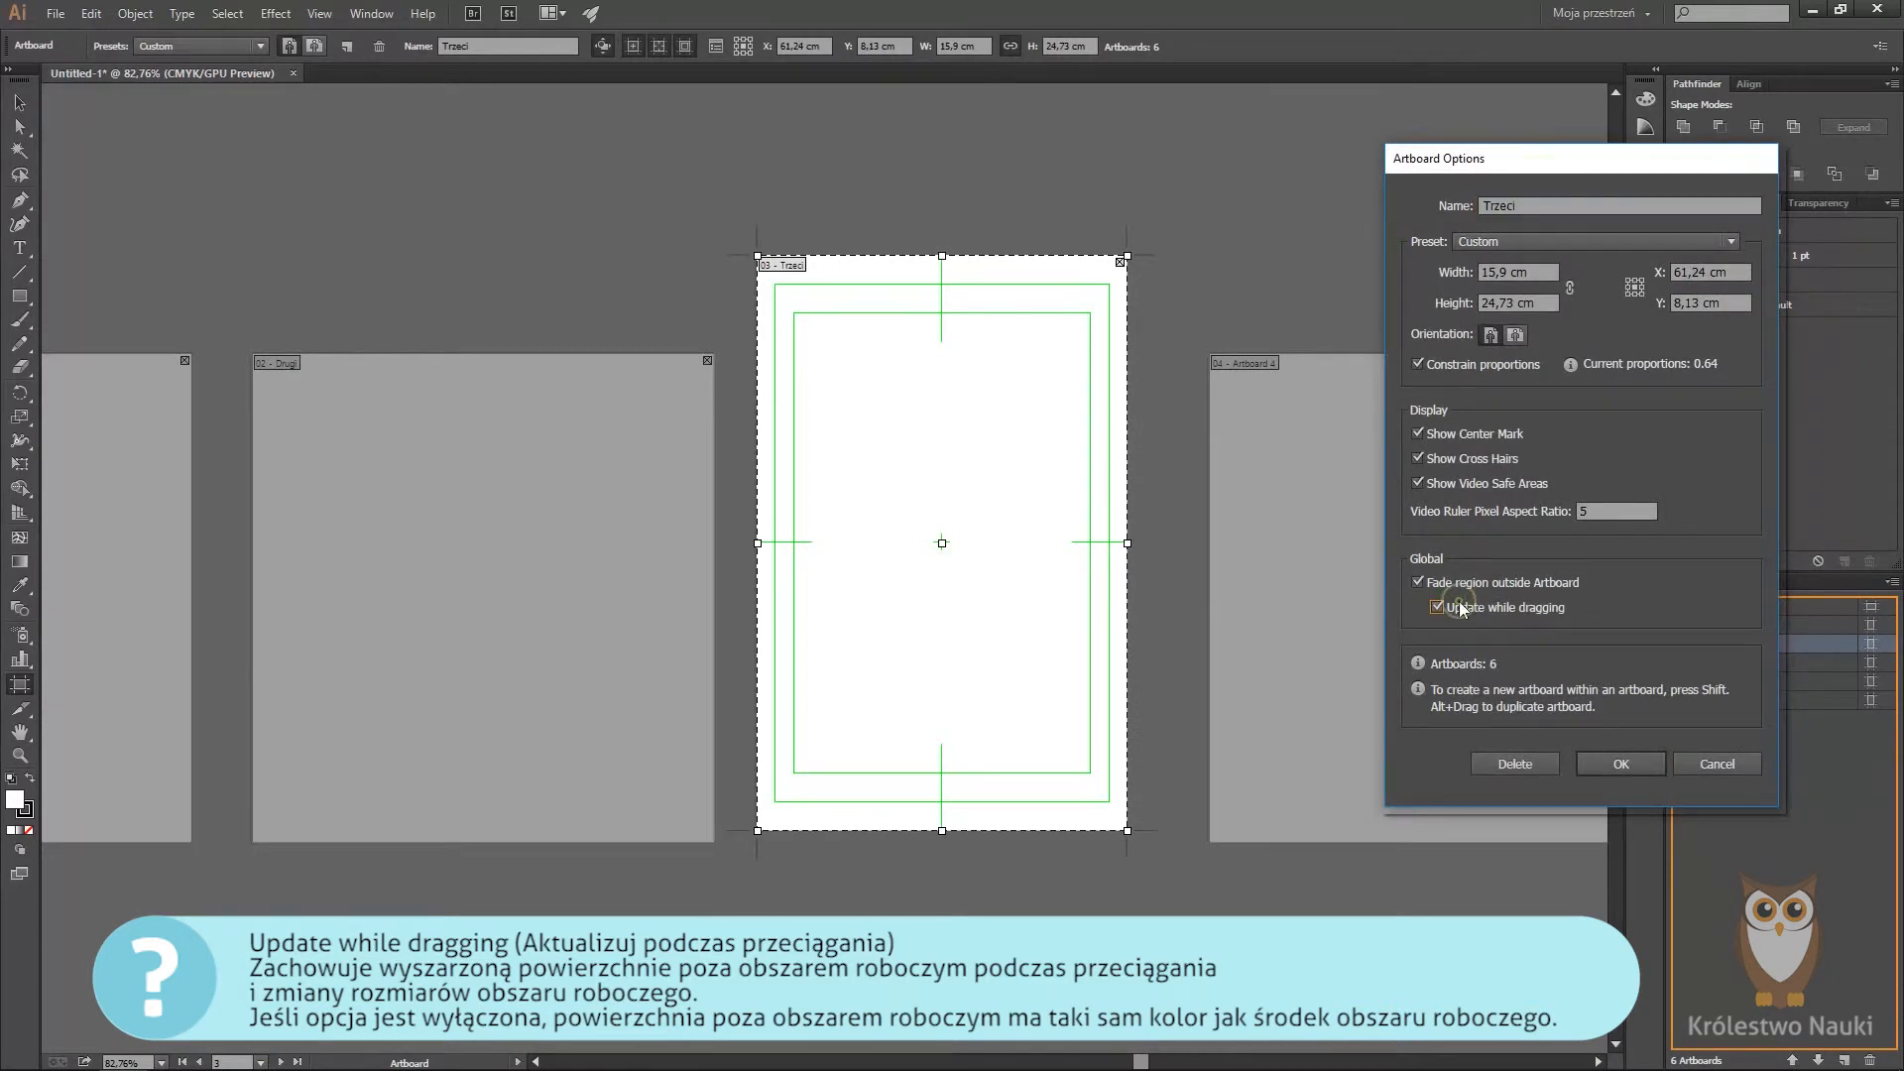
click(1629, 763)
Step: Resize the Trzeci artboard by its upper, lower and right edges to about 18.24 cm wide and 24.51 cm high
drag(943, 256, 943, 348)
drag(942, 830, 955, 914)
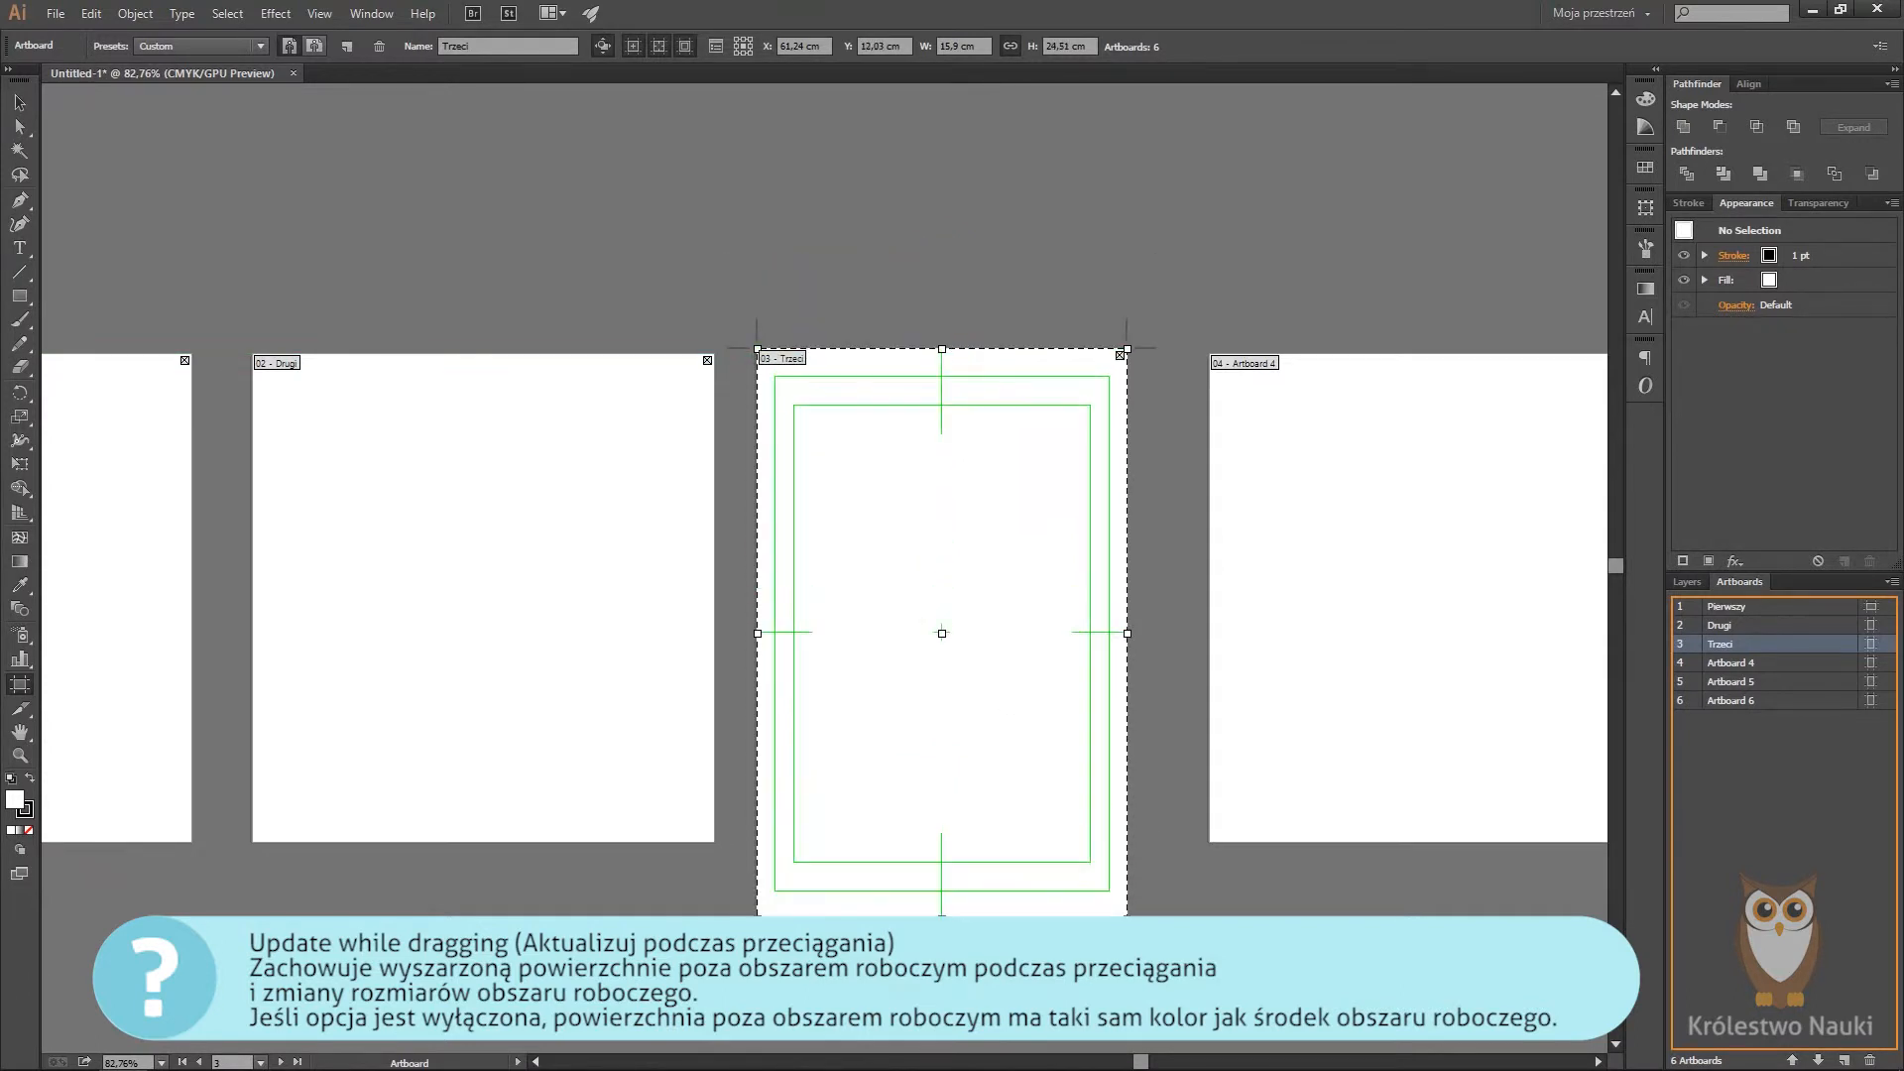
drag(1127, 633, 1184, 628)
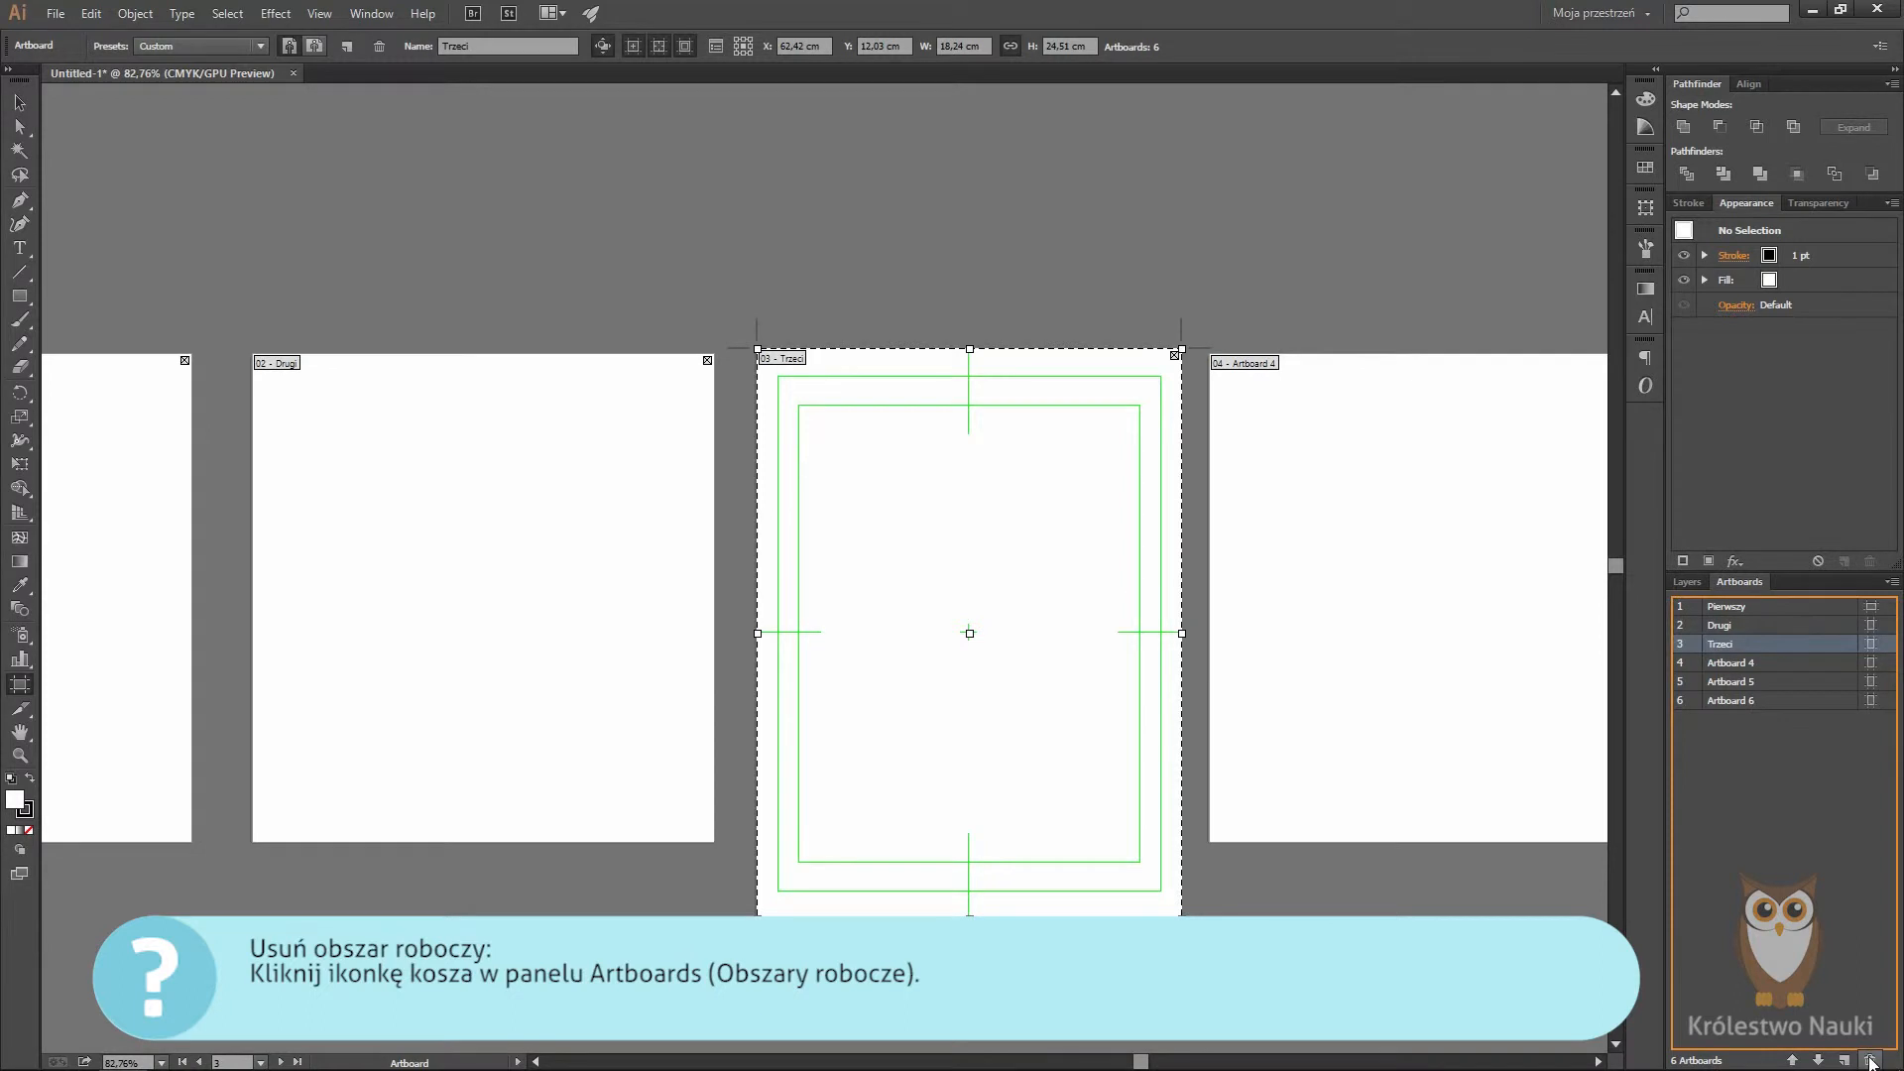
Step: Delete the Trzeci, Artboard 4, Artboard 6, Artboard 5 and Drugi artboards, keeping only Pierwszy
click(1869, 1059)
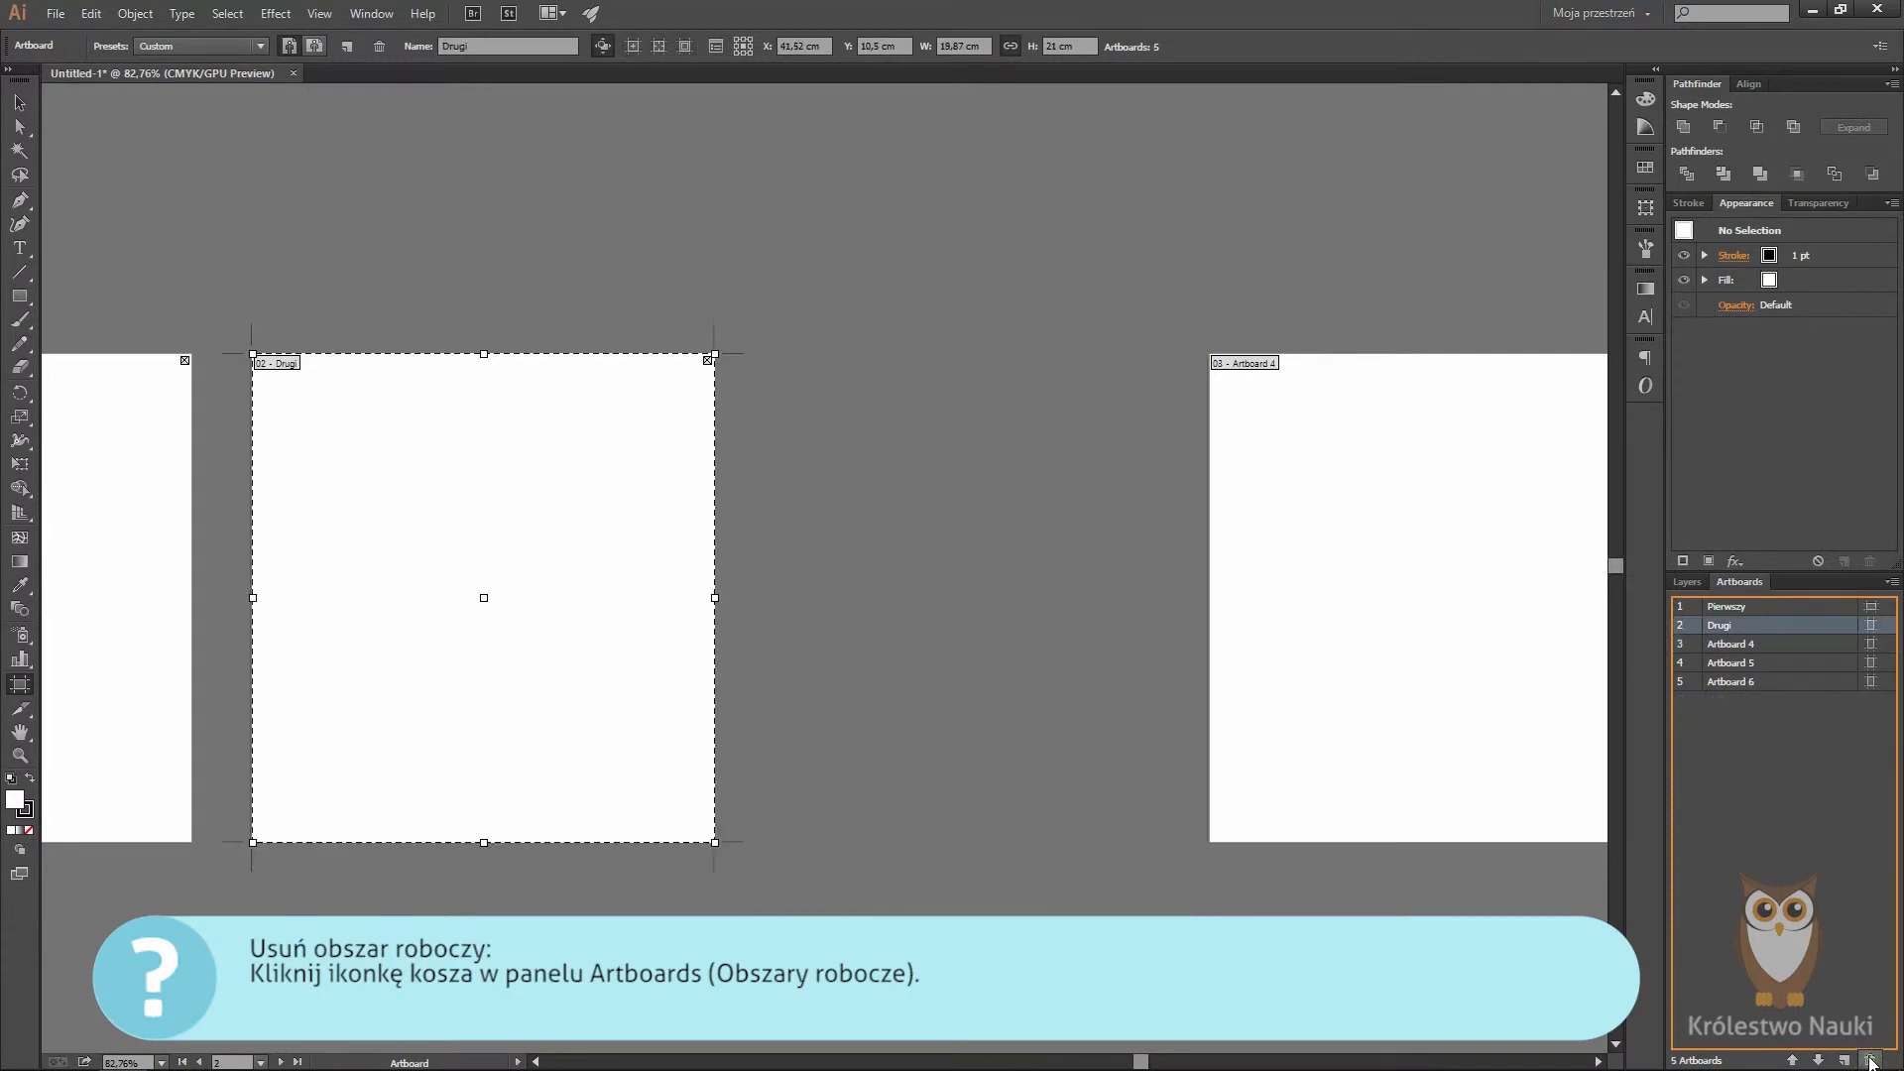
click(1775, 651)
key(Delete)
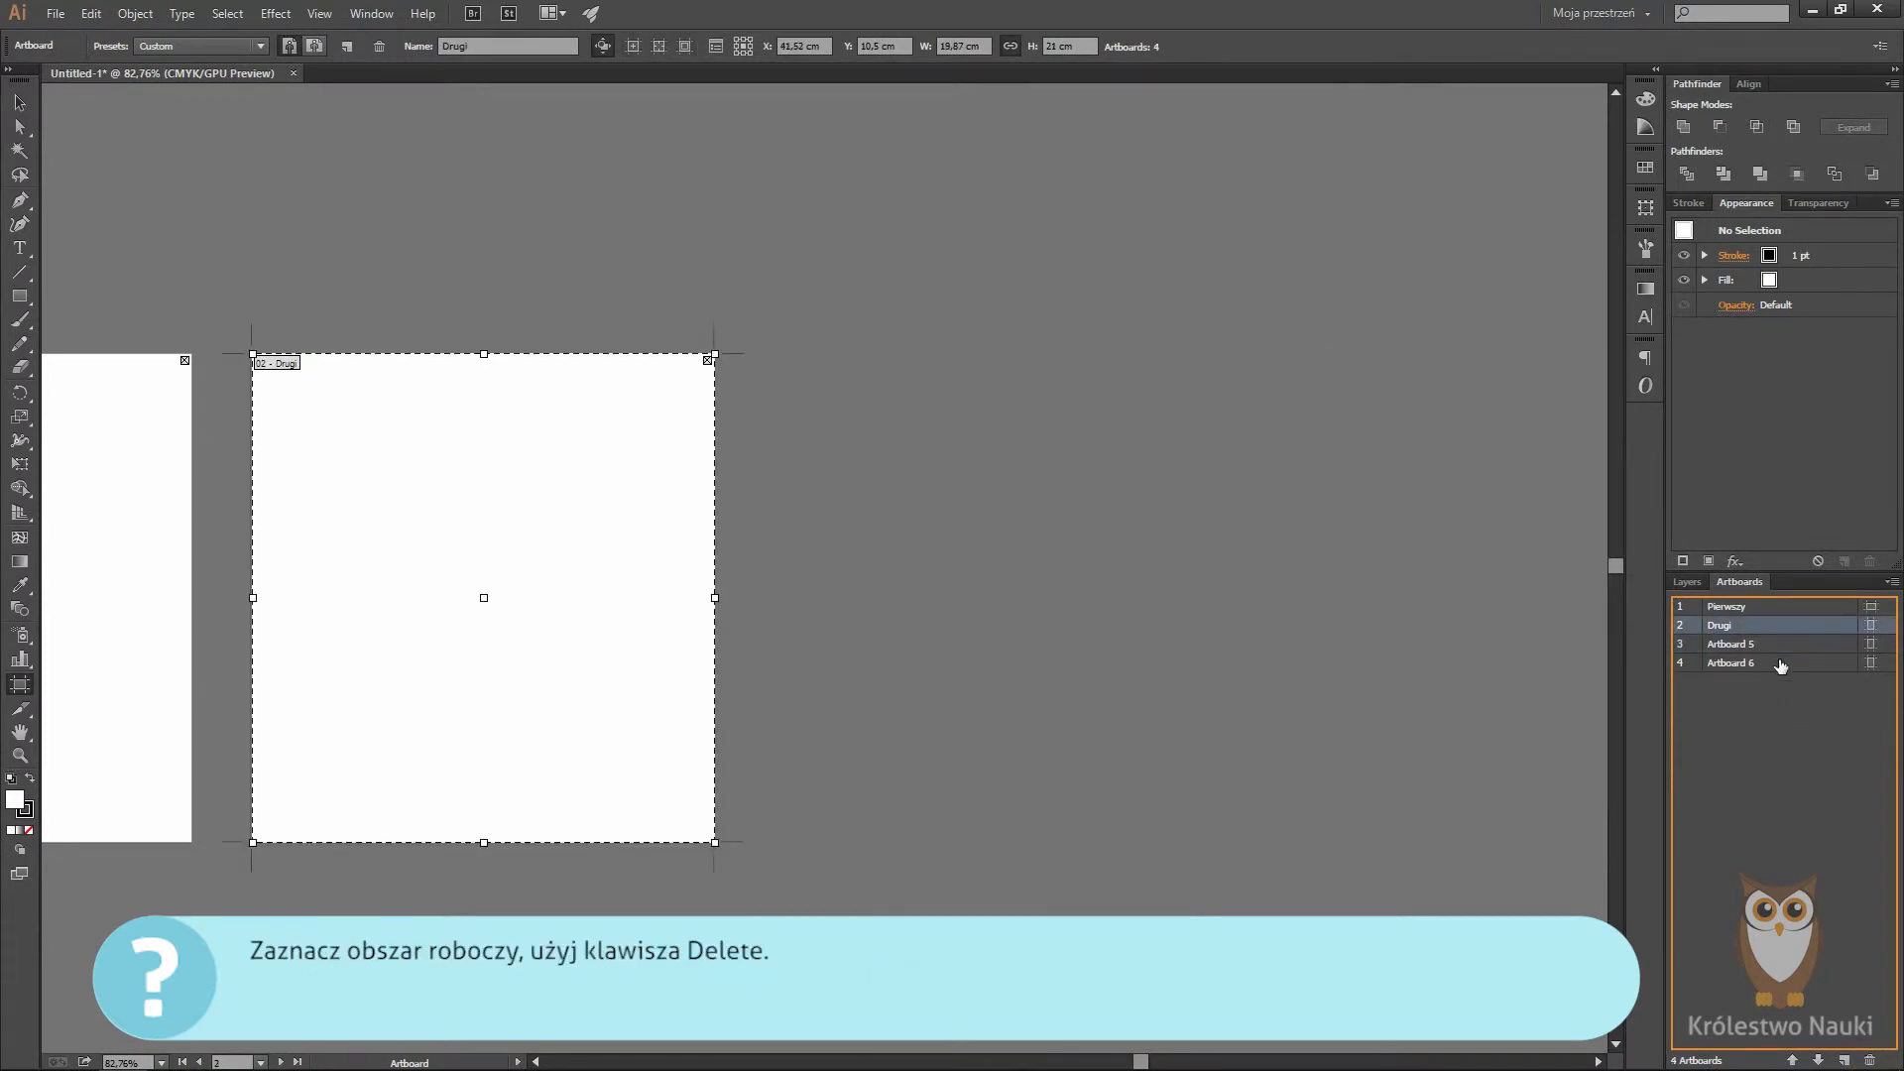
click(1778, 663)
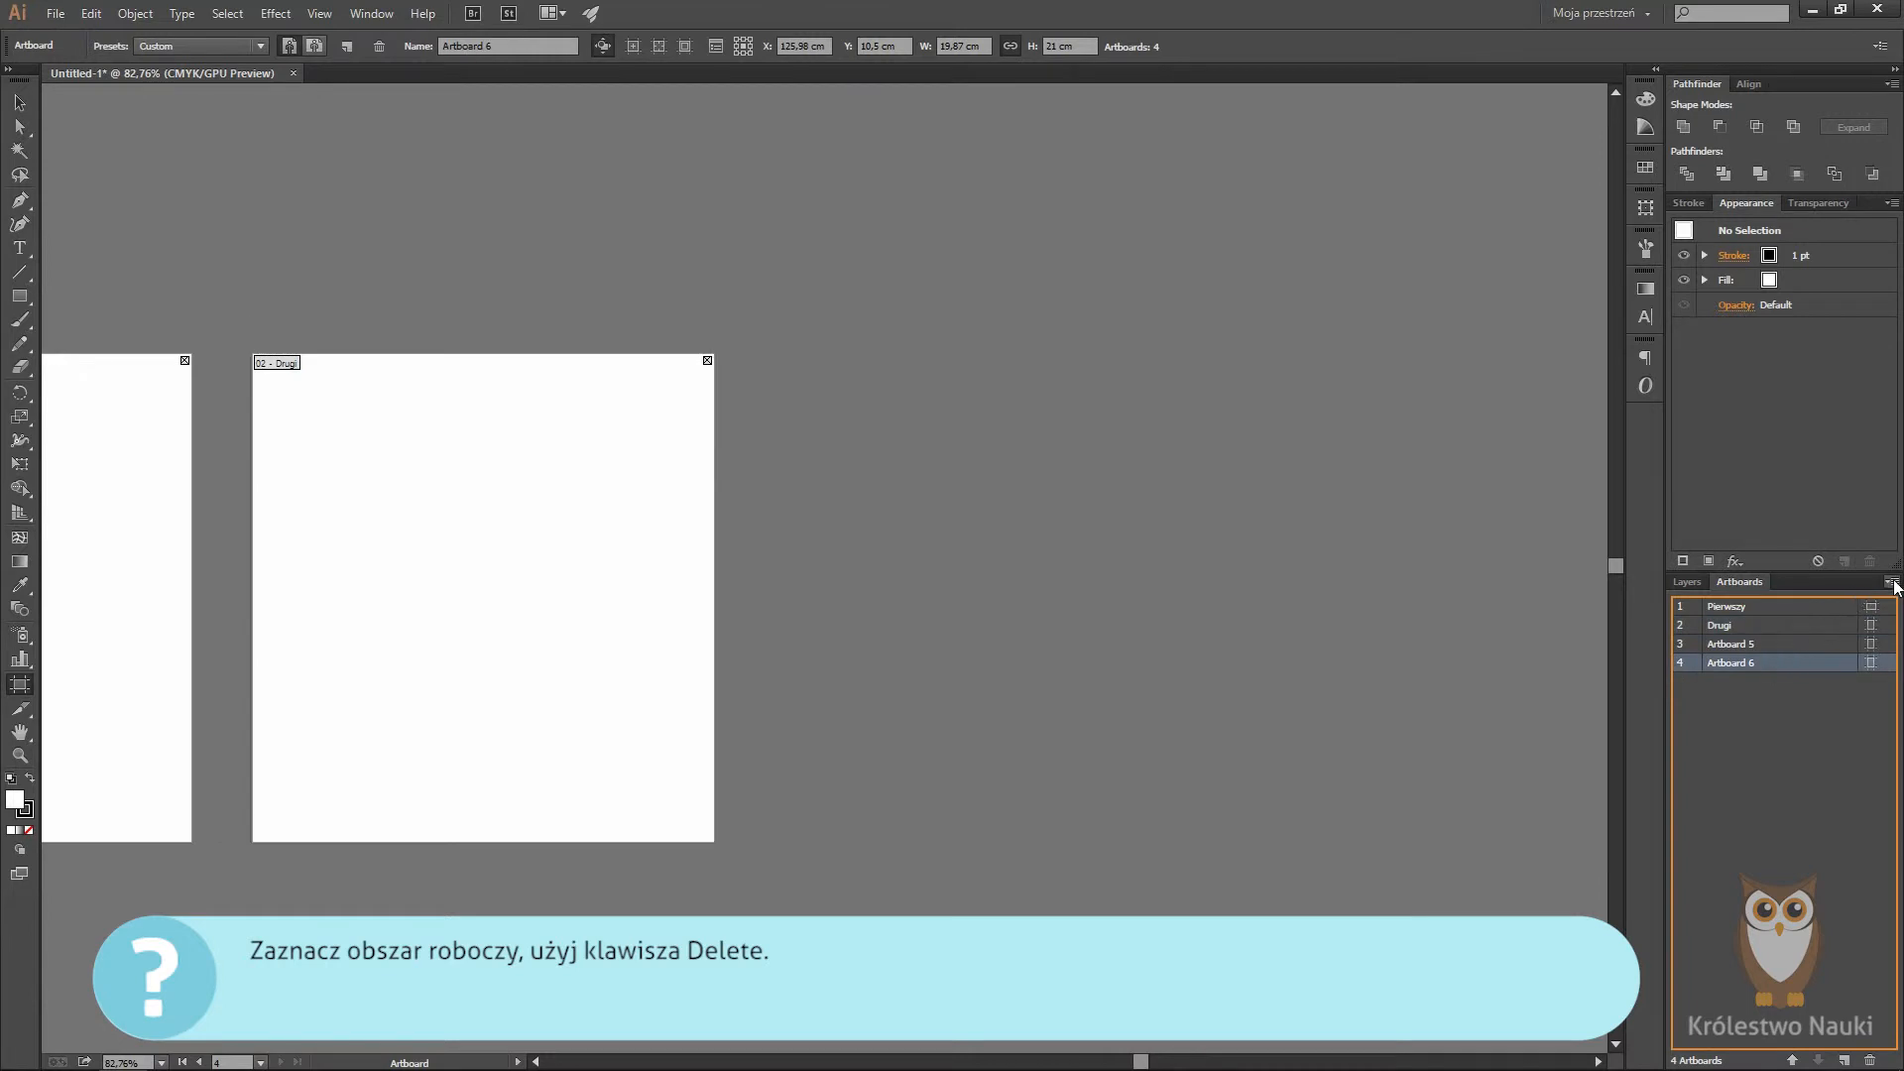
click(1892, 582)
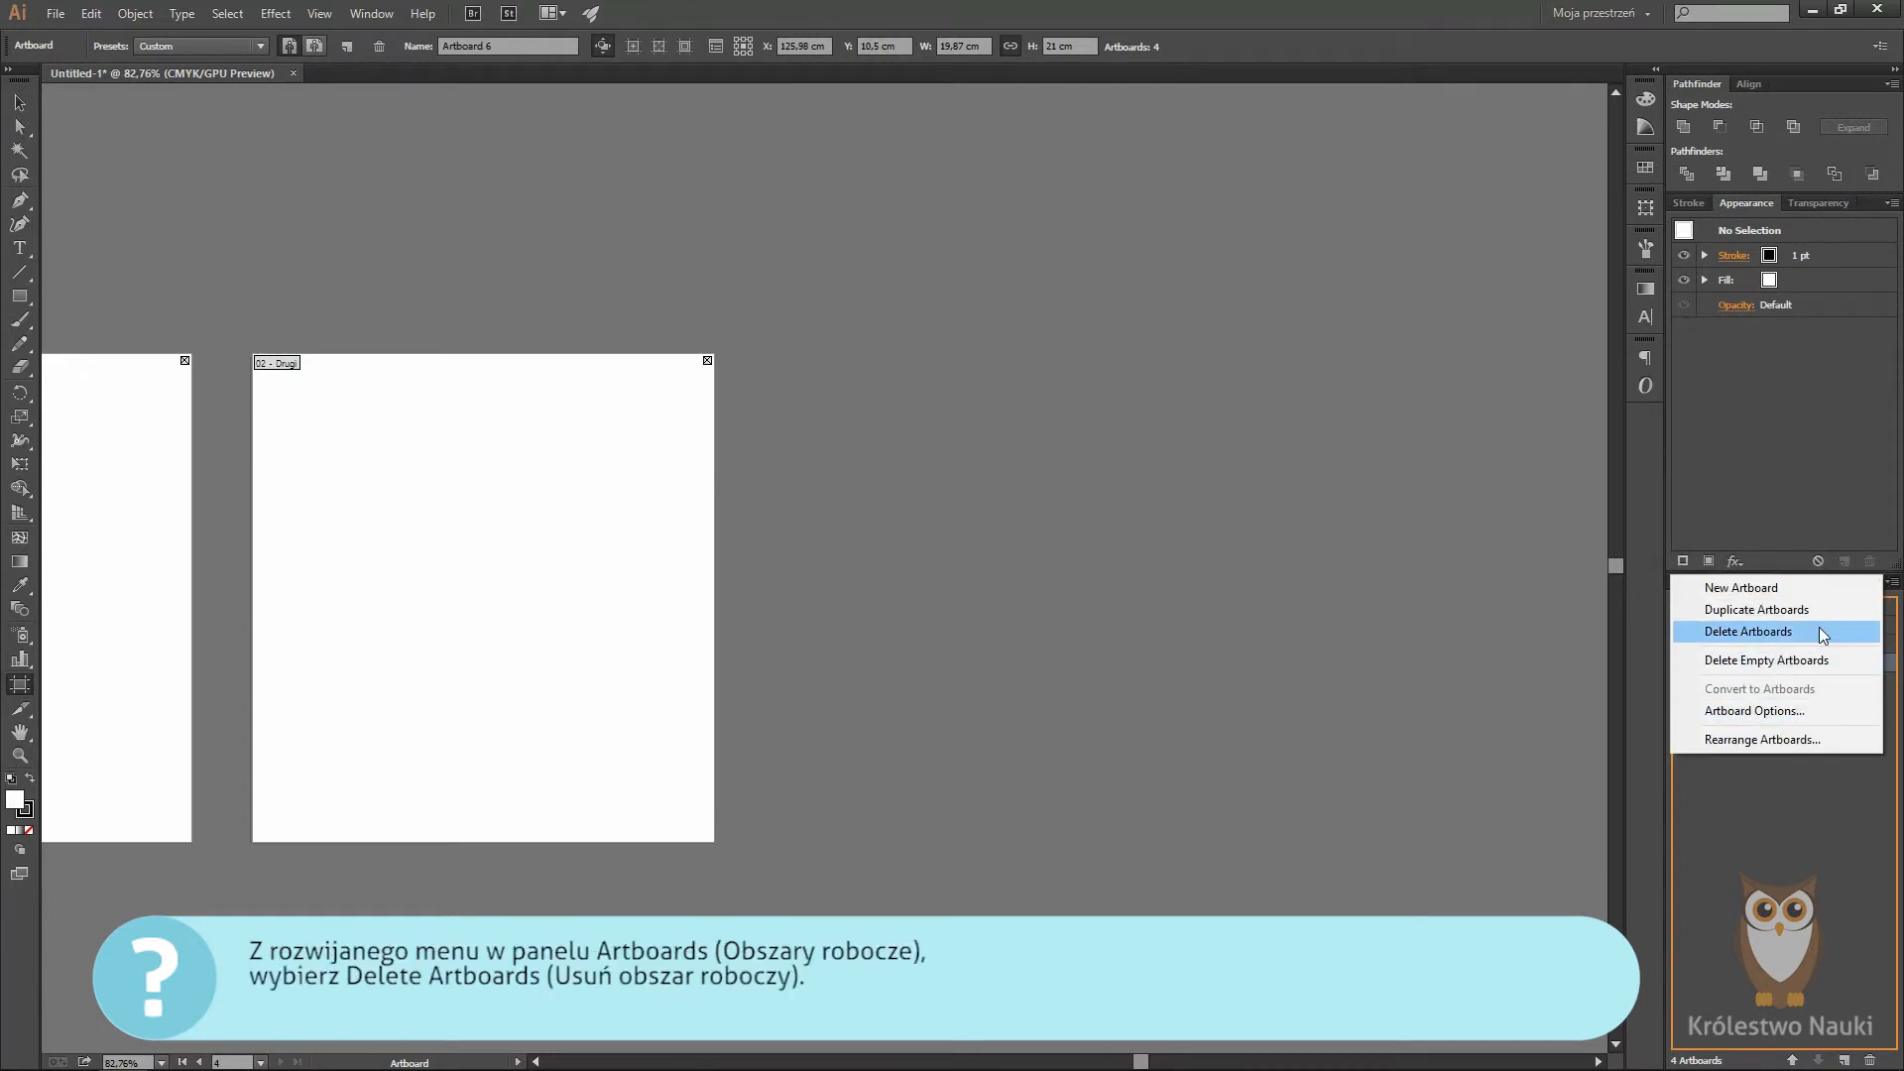
click(1819, 631)
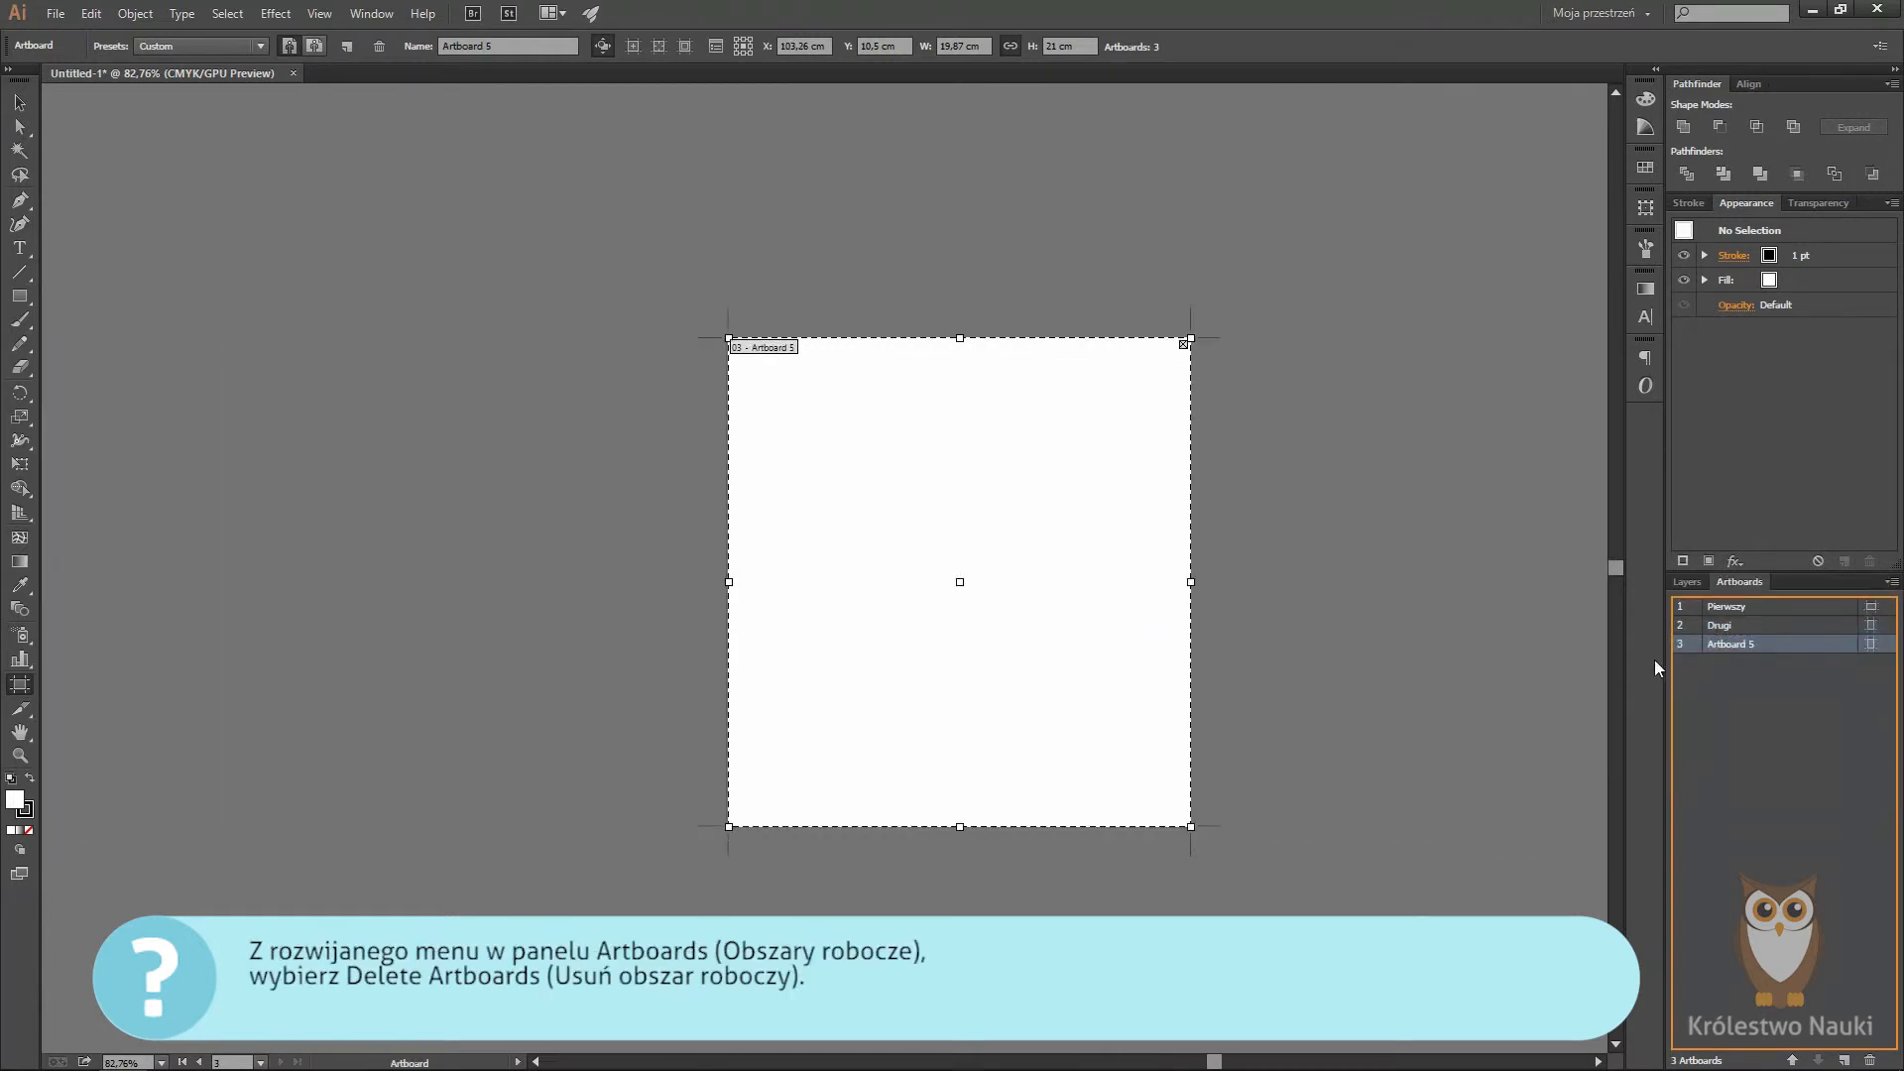
click(380, 46)
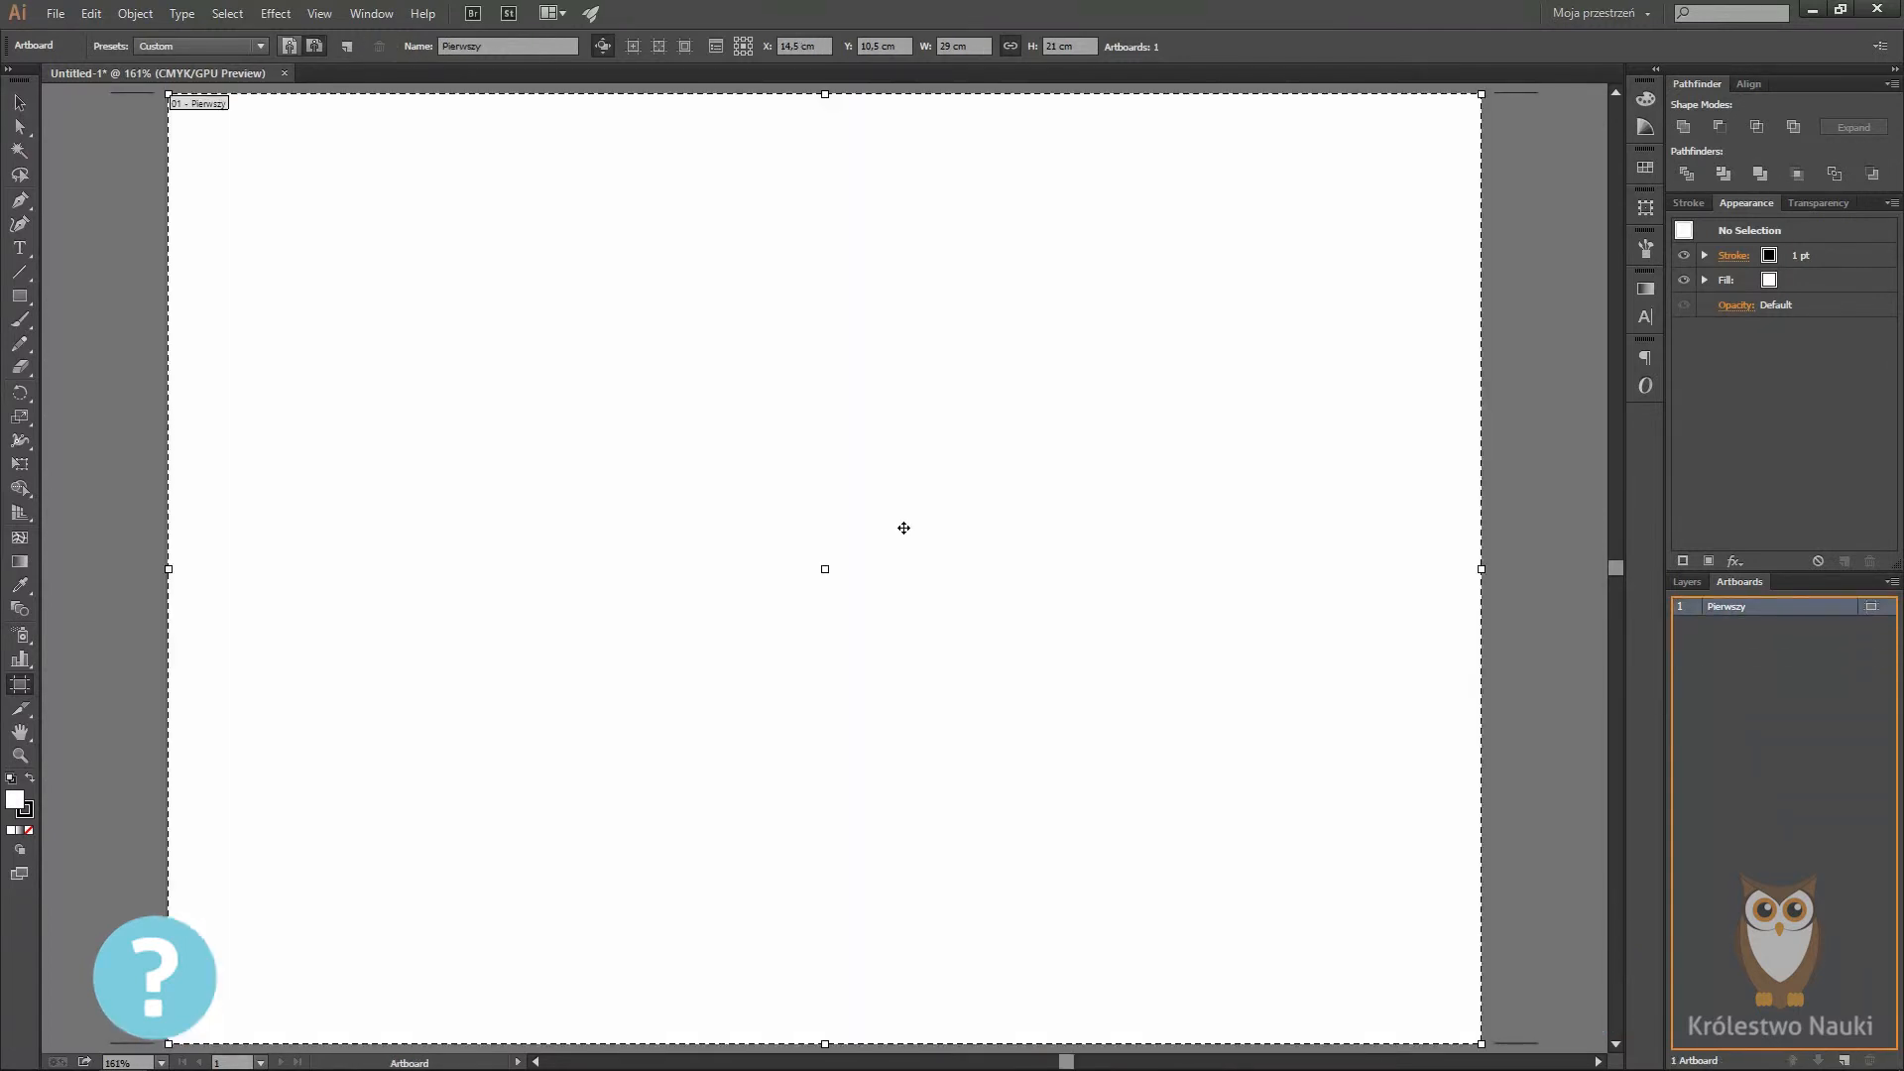
Step: Switch the Pierwszy artboard to portrait and back to landscape, first directly and again through its Artboard Options
click(288, 46)
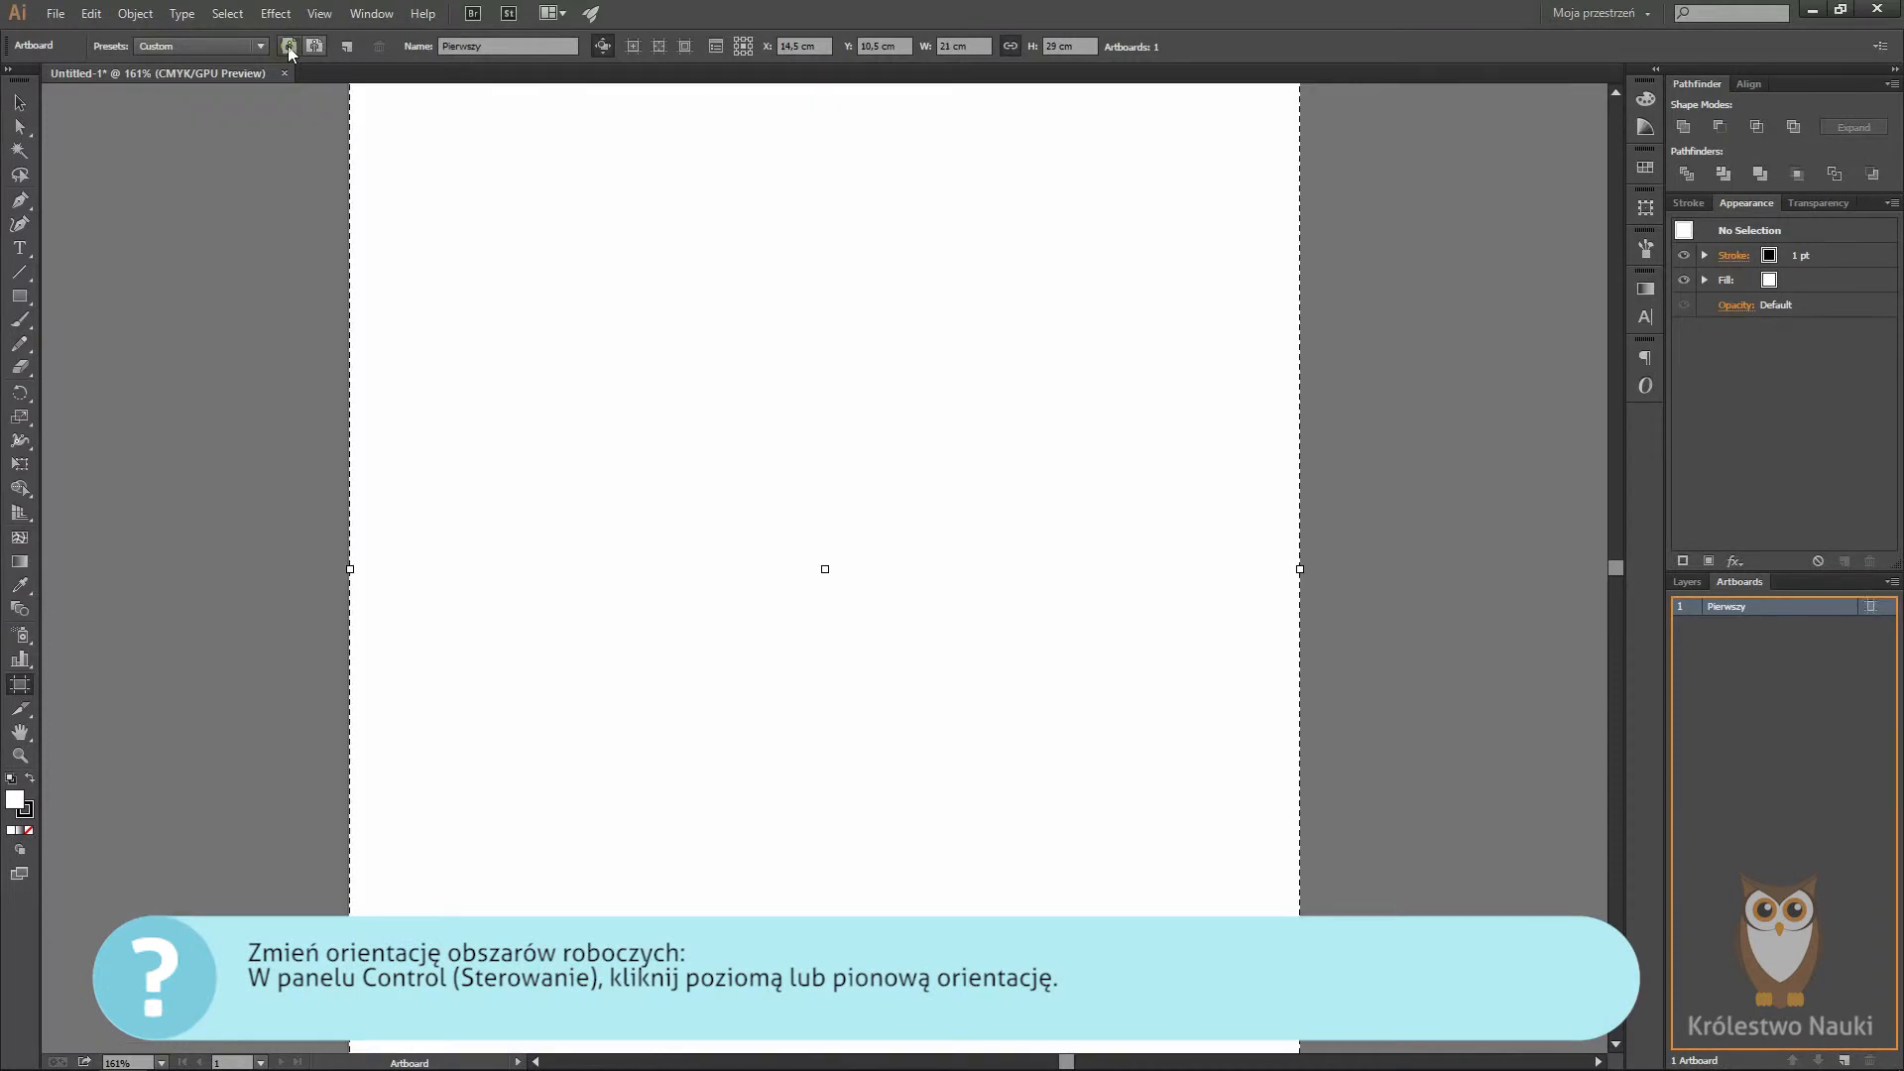
click(316, 47)
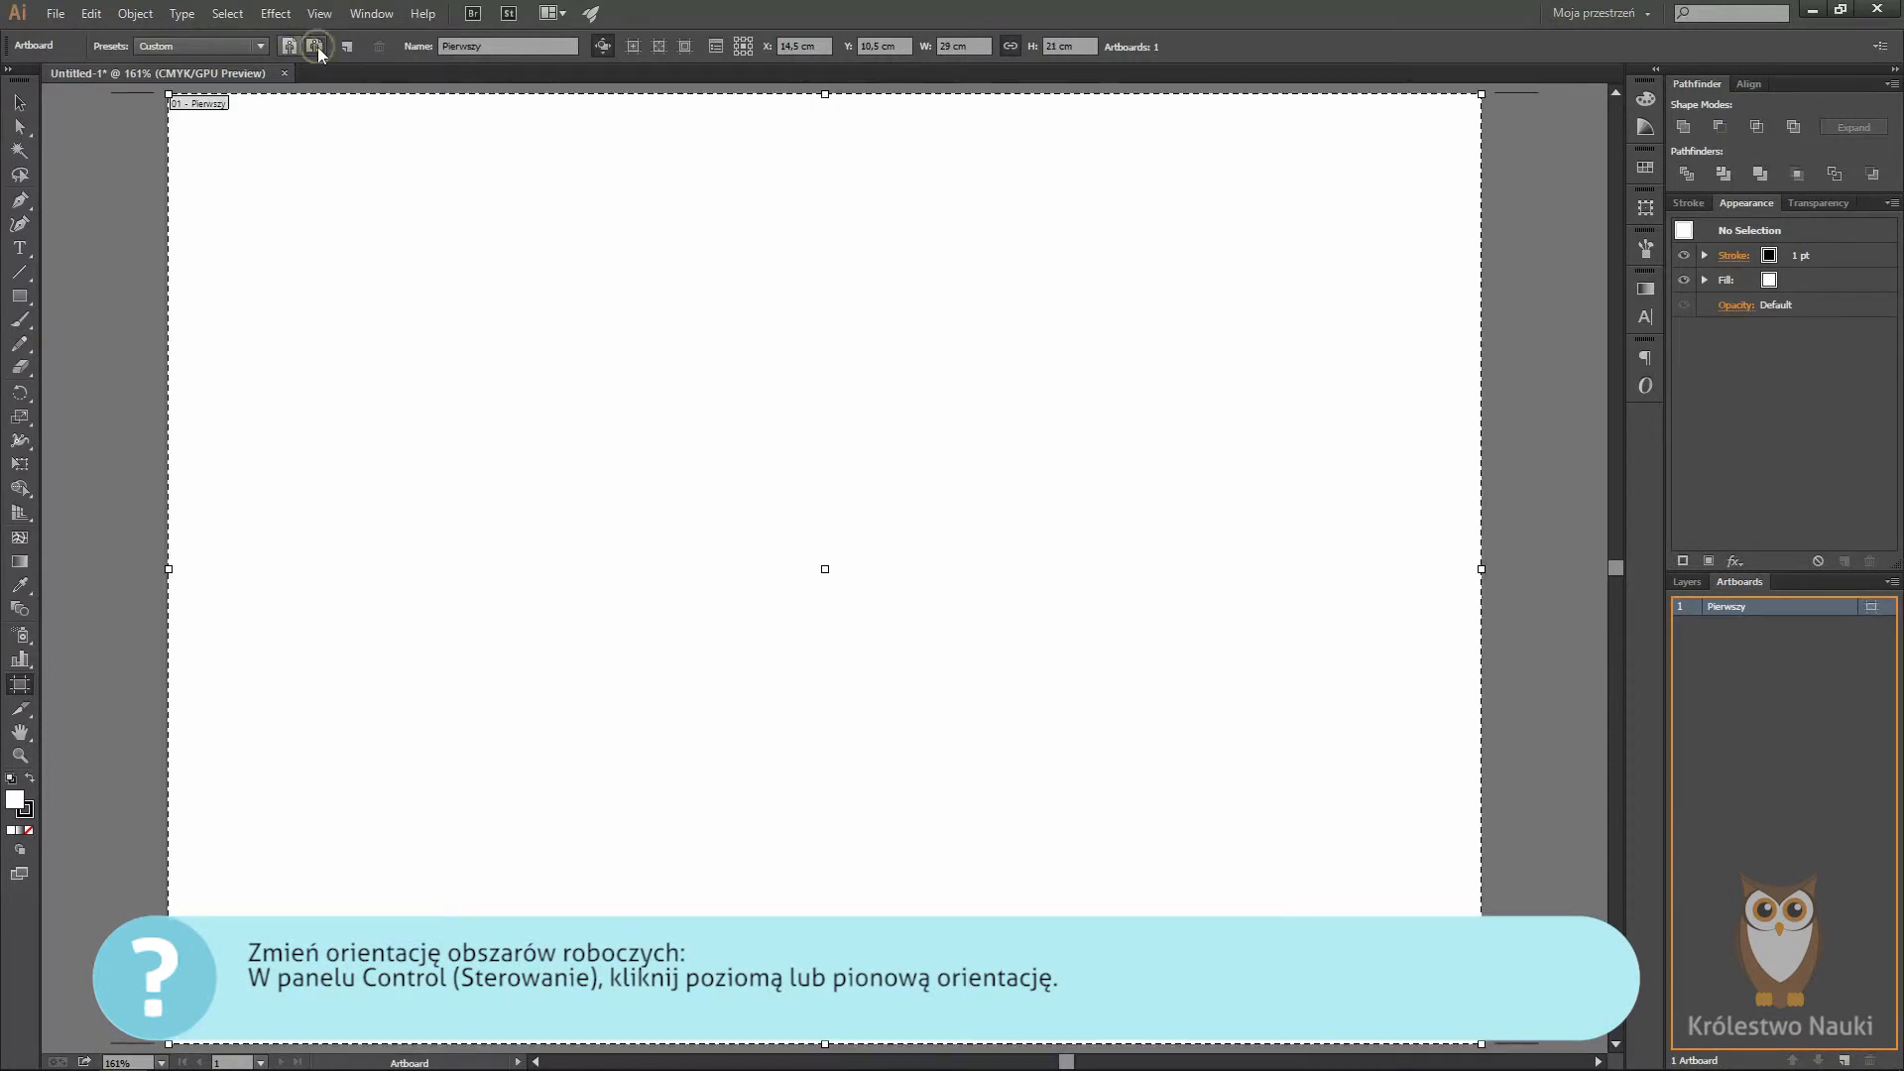
click(1872, 606)
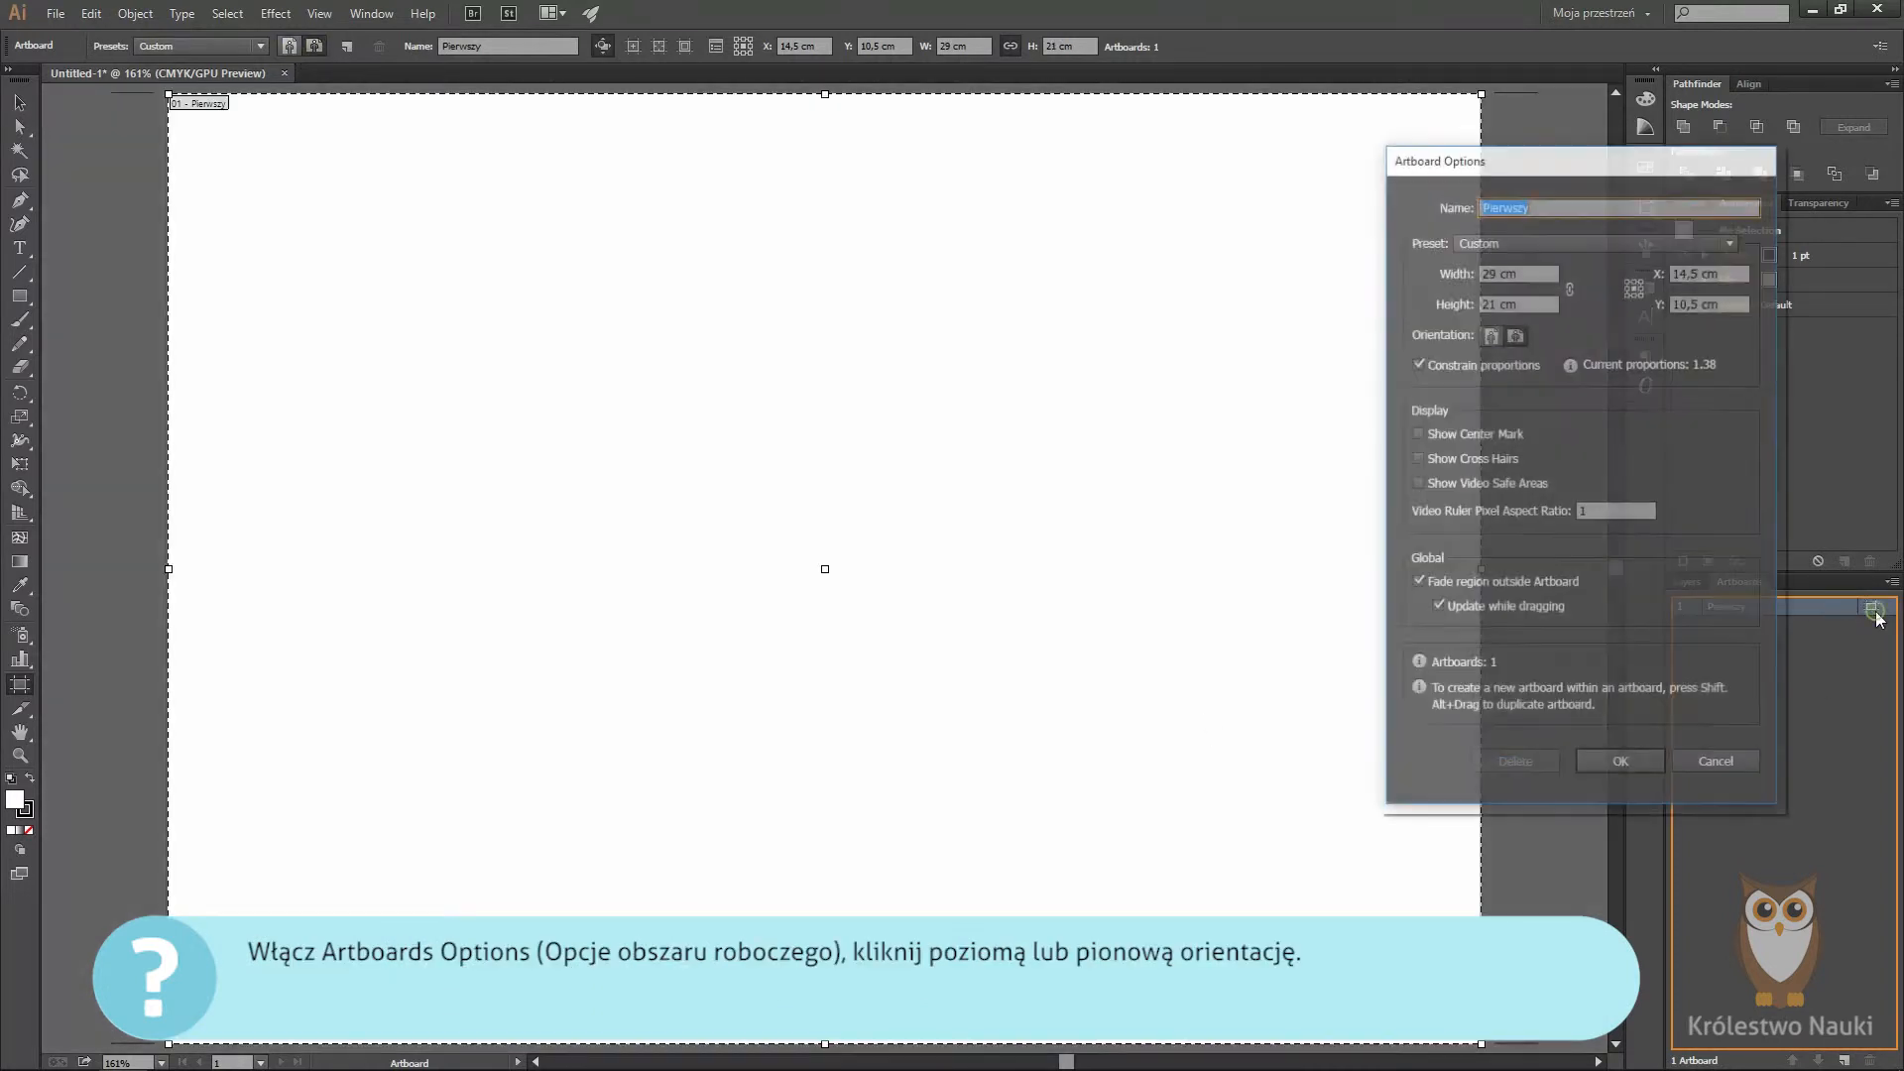
click(1490, 338)
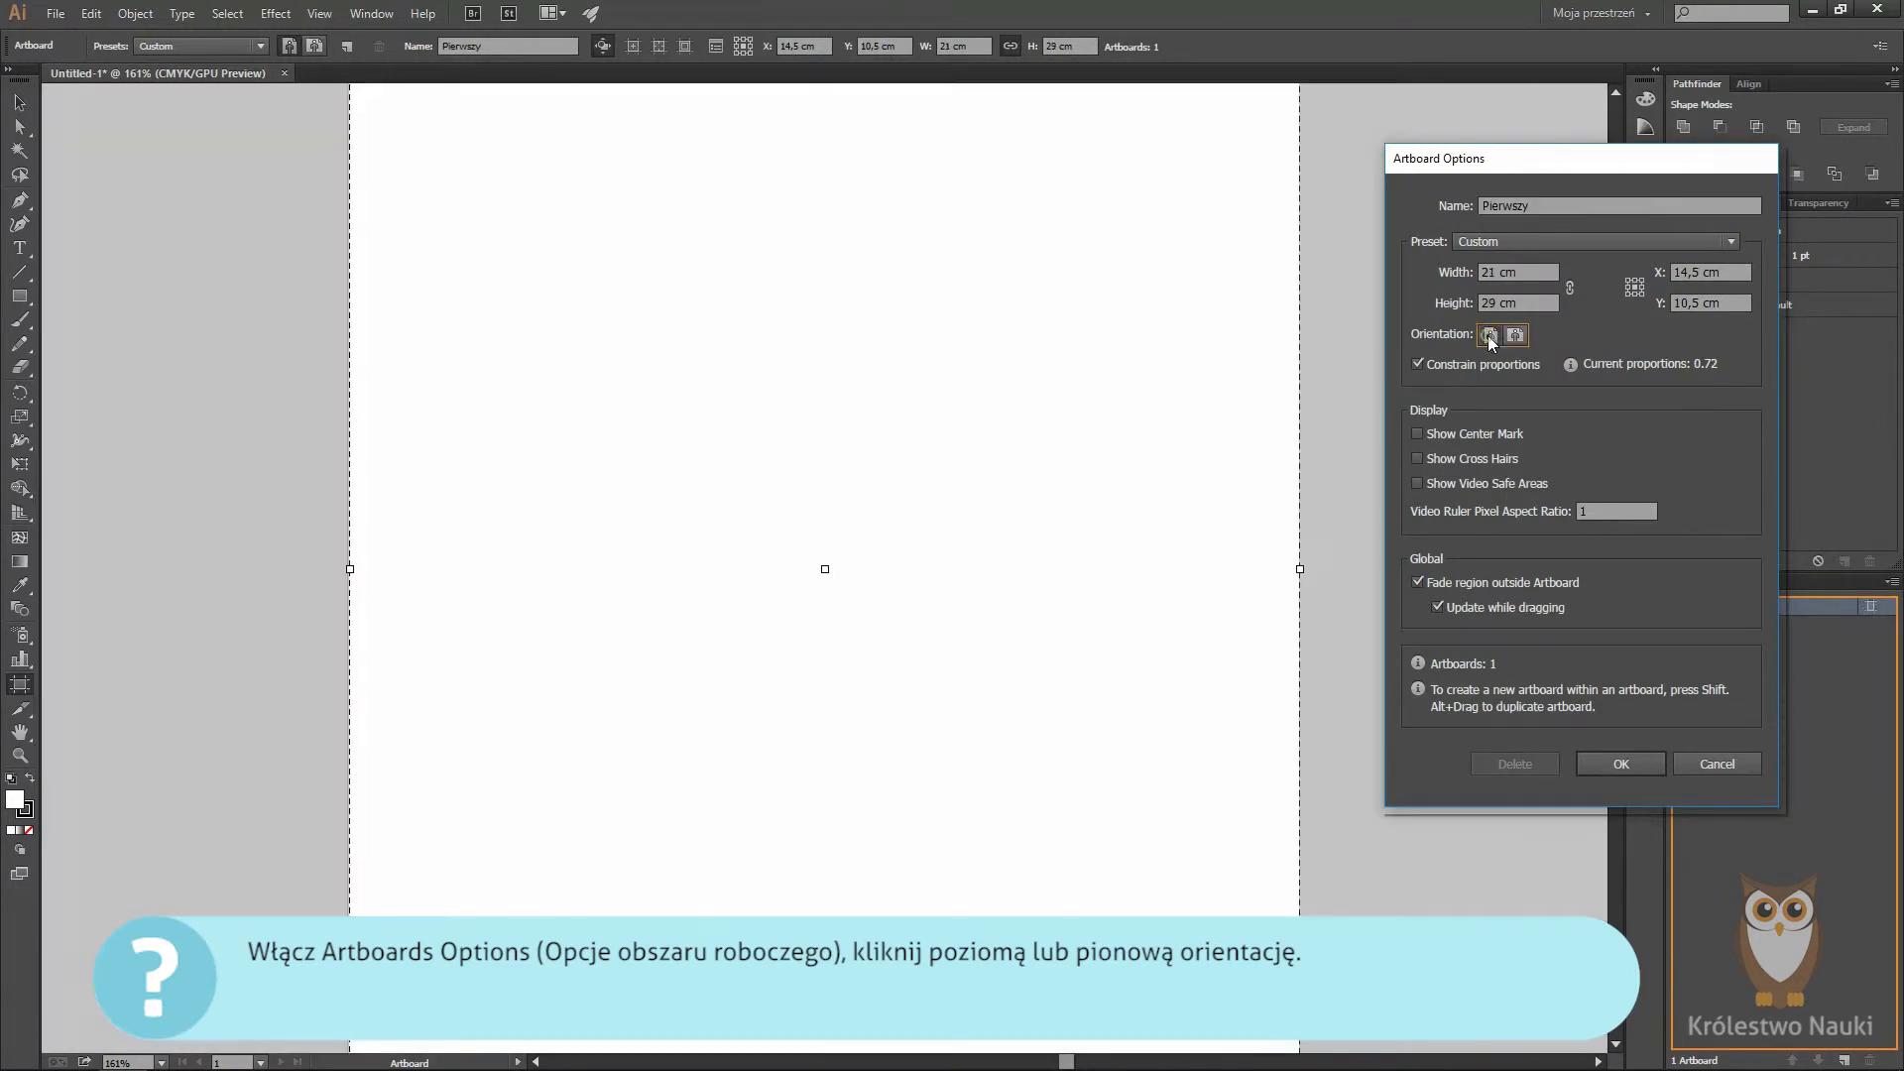
click(1518, 337)
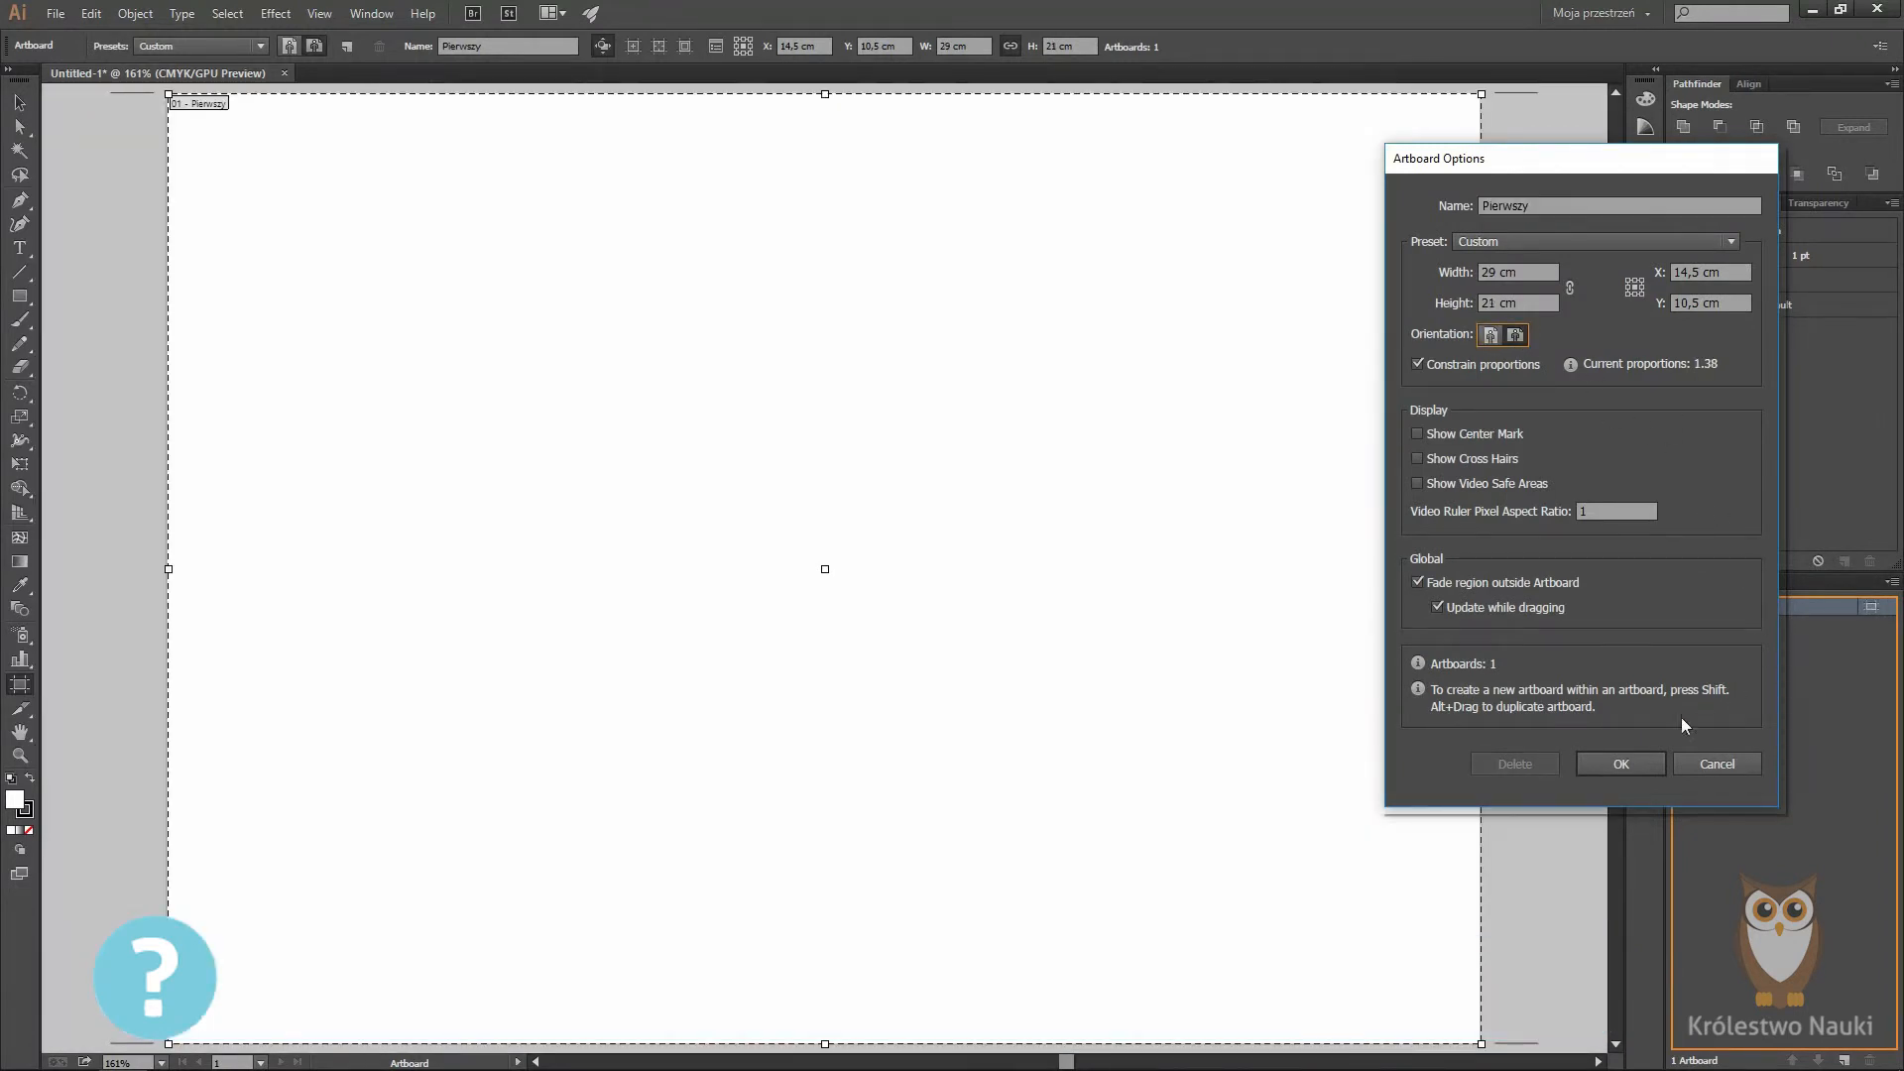
click(1627, 764)
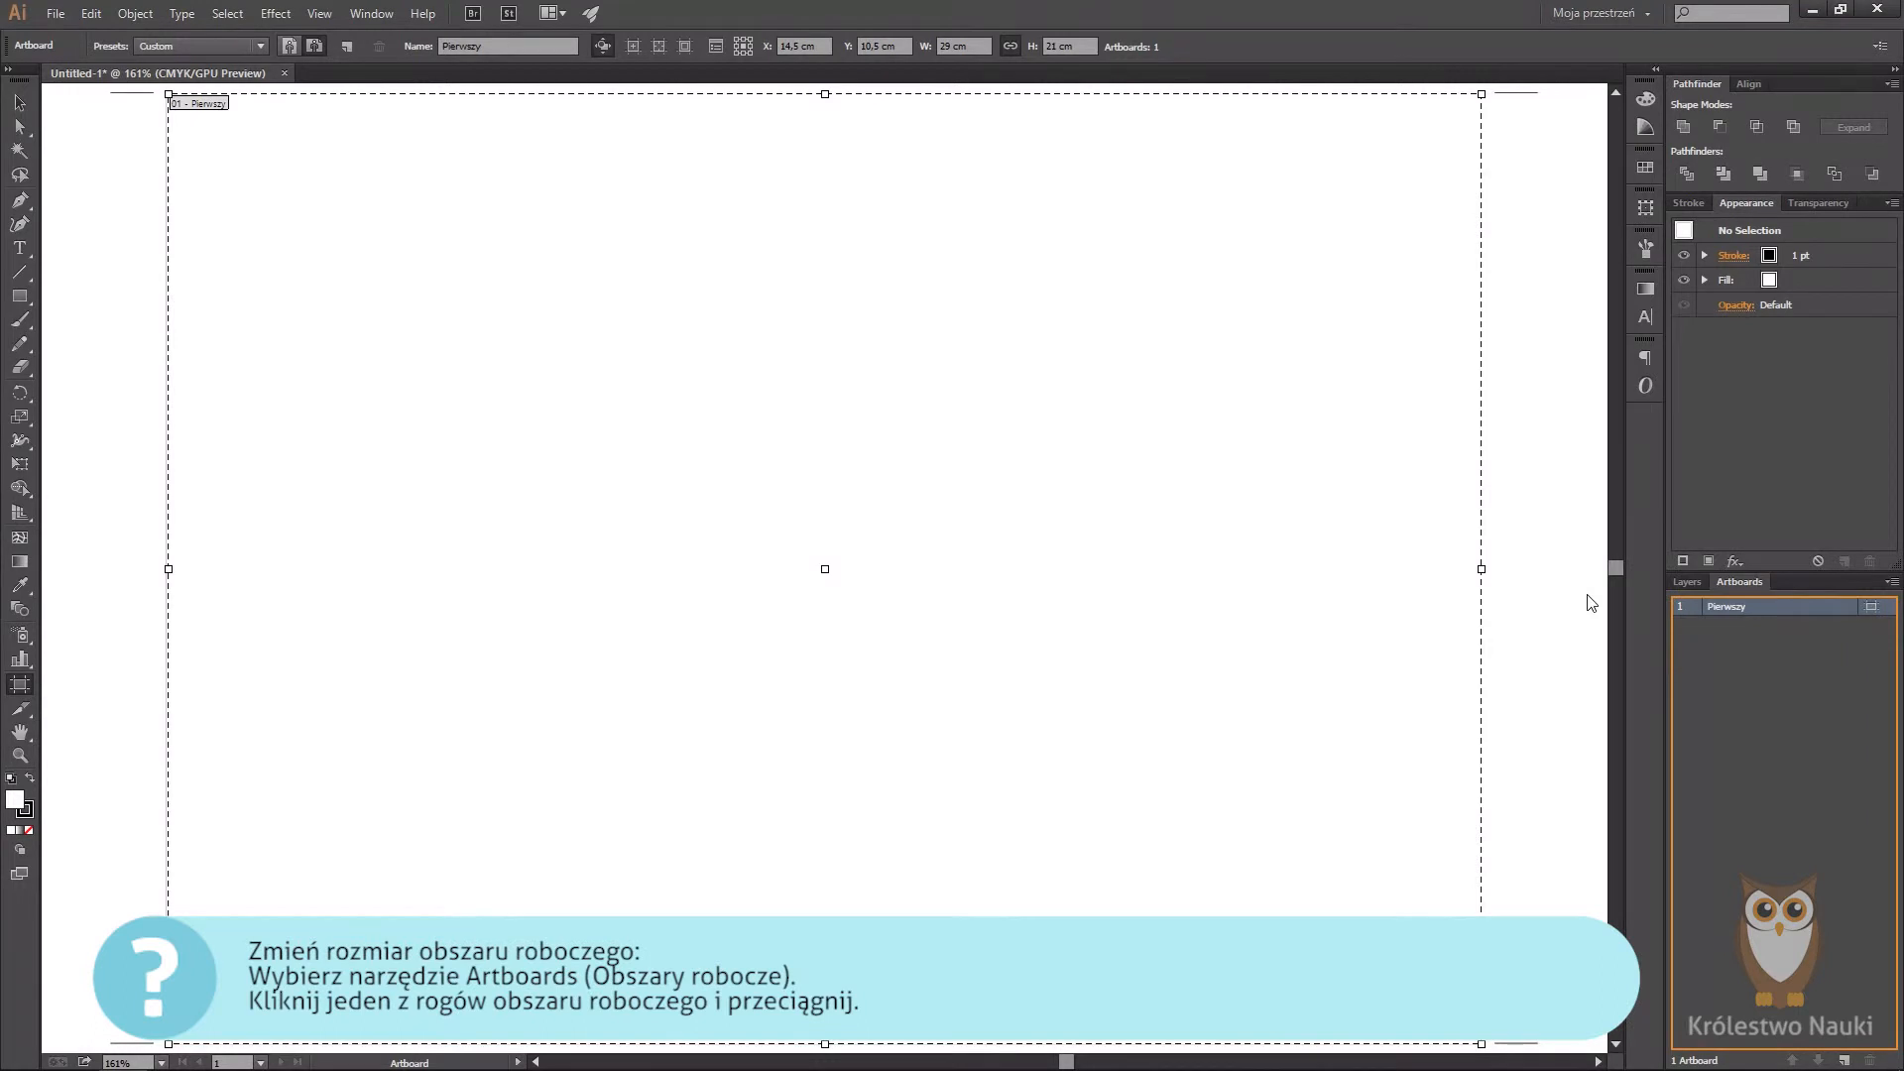
Step: Resize the Pierwszy artboard by its corner to about 28.09 by 21.71 cm, then about its centre to about 15.81 by 15.85 cm
key(z)
drag(959, 462, 892, 446)
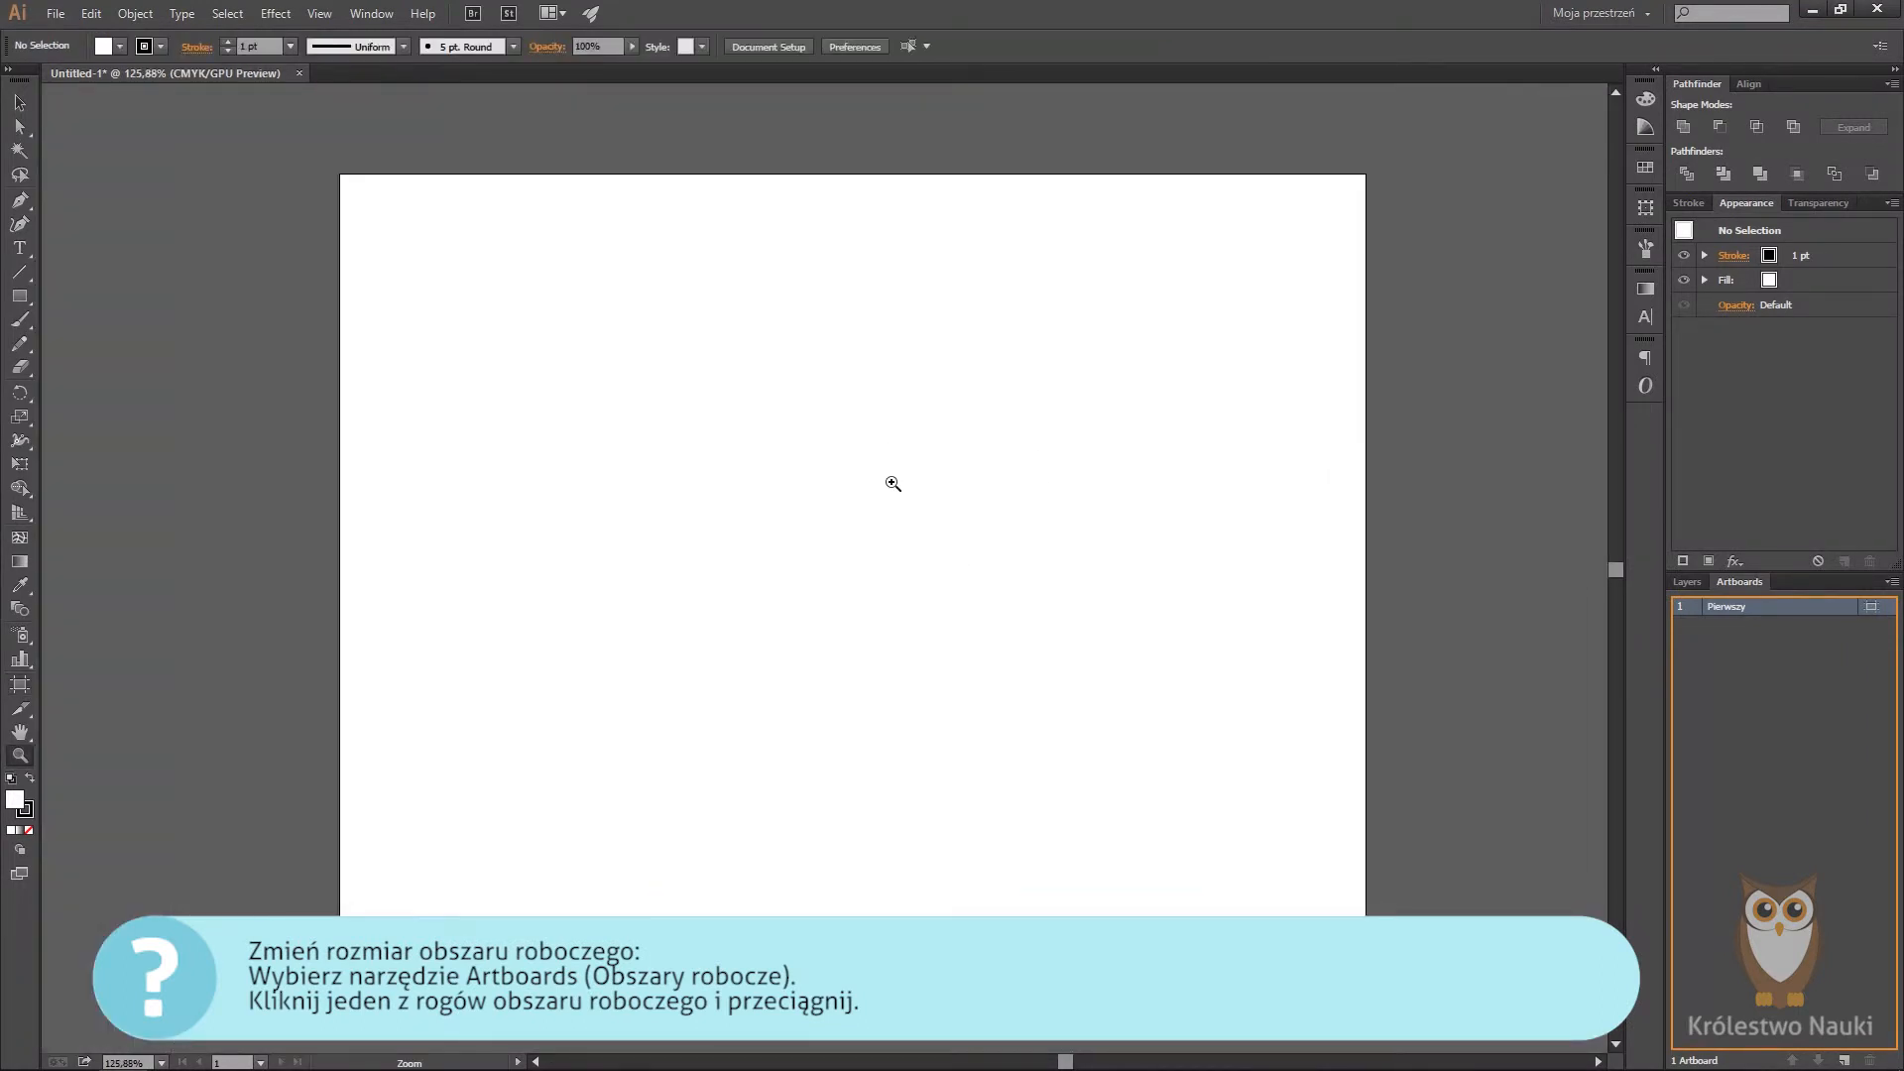
key(shift+o)
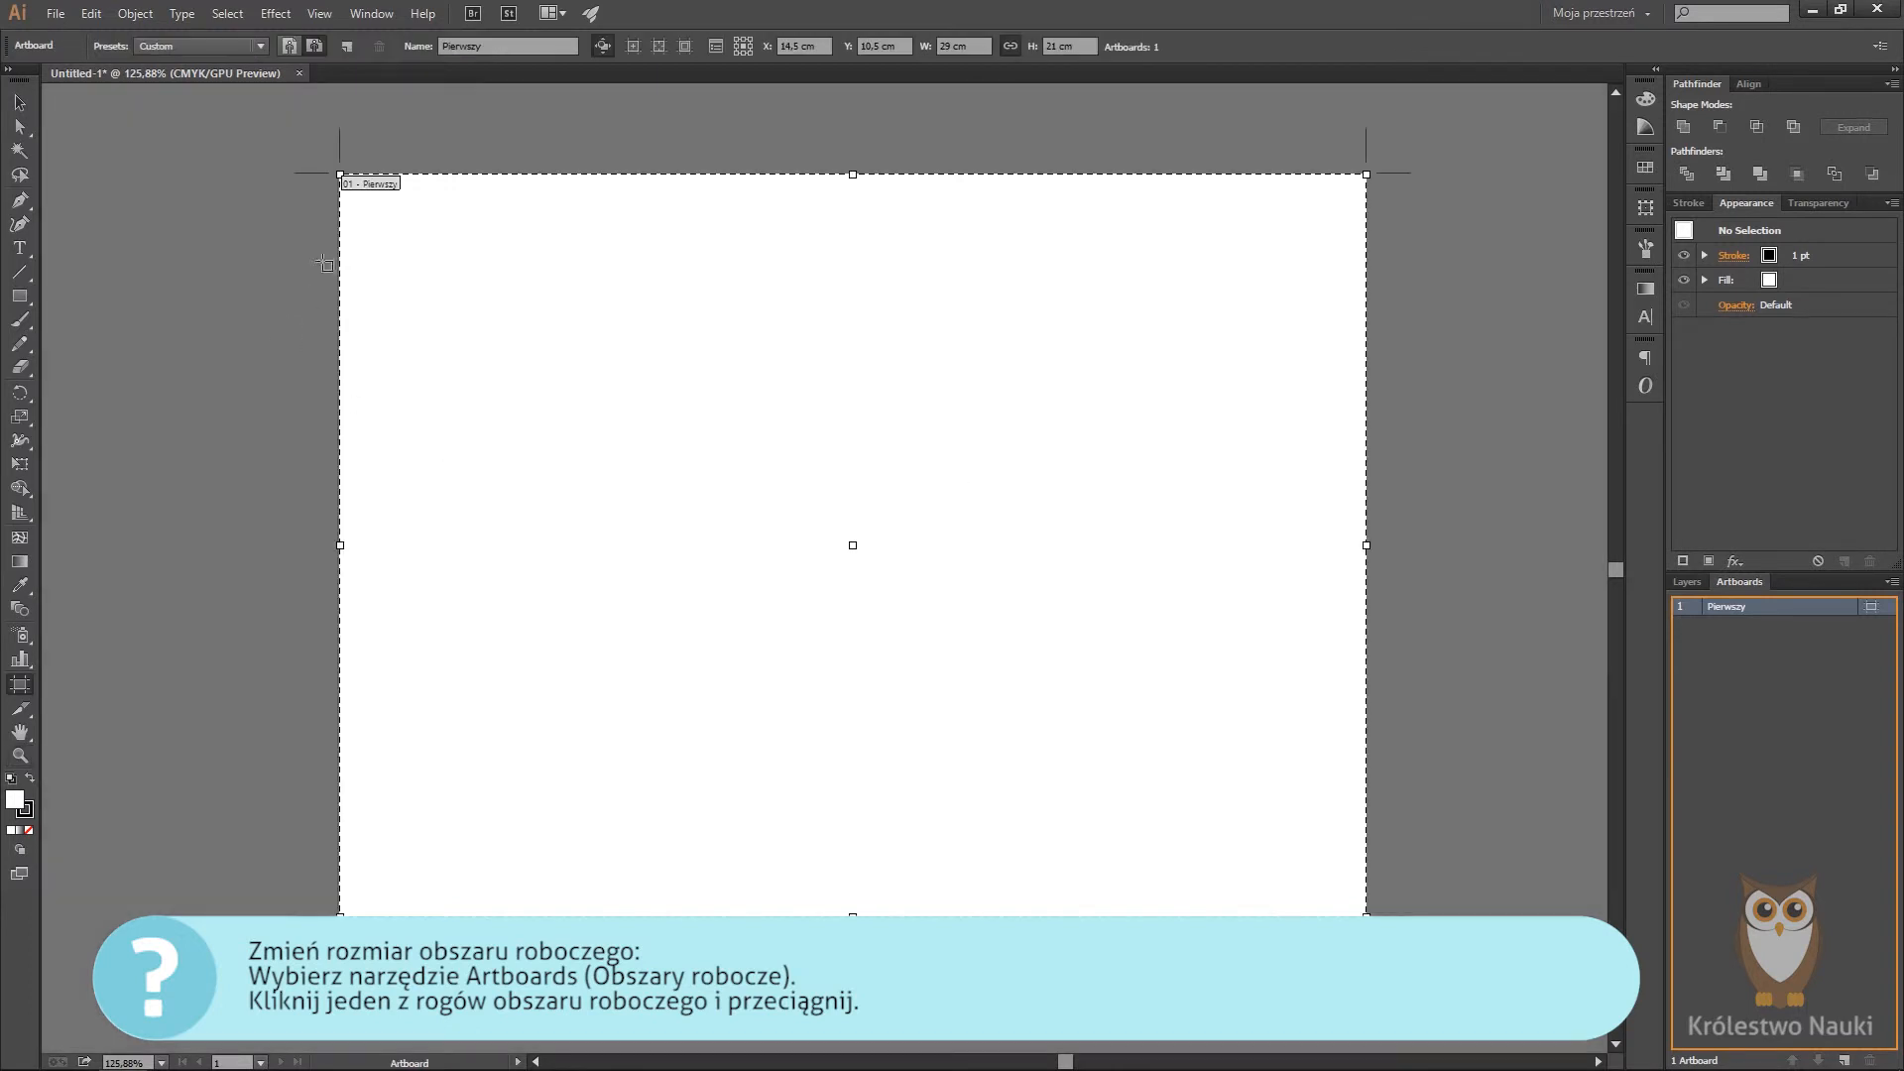
drag(340, 175, 372, 269)
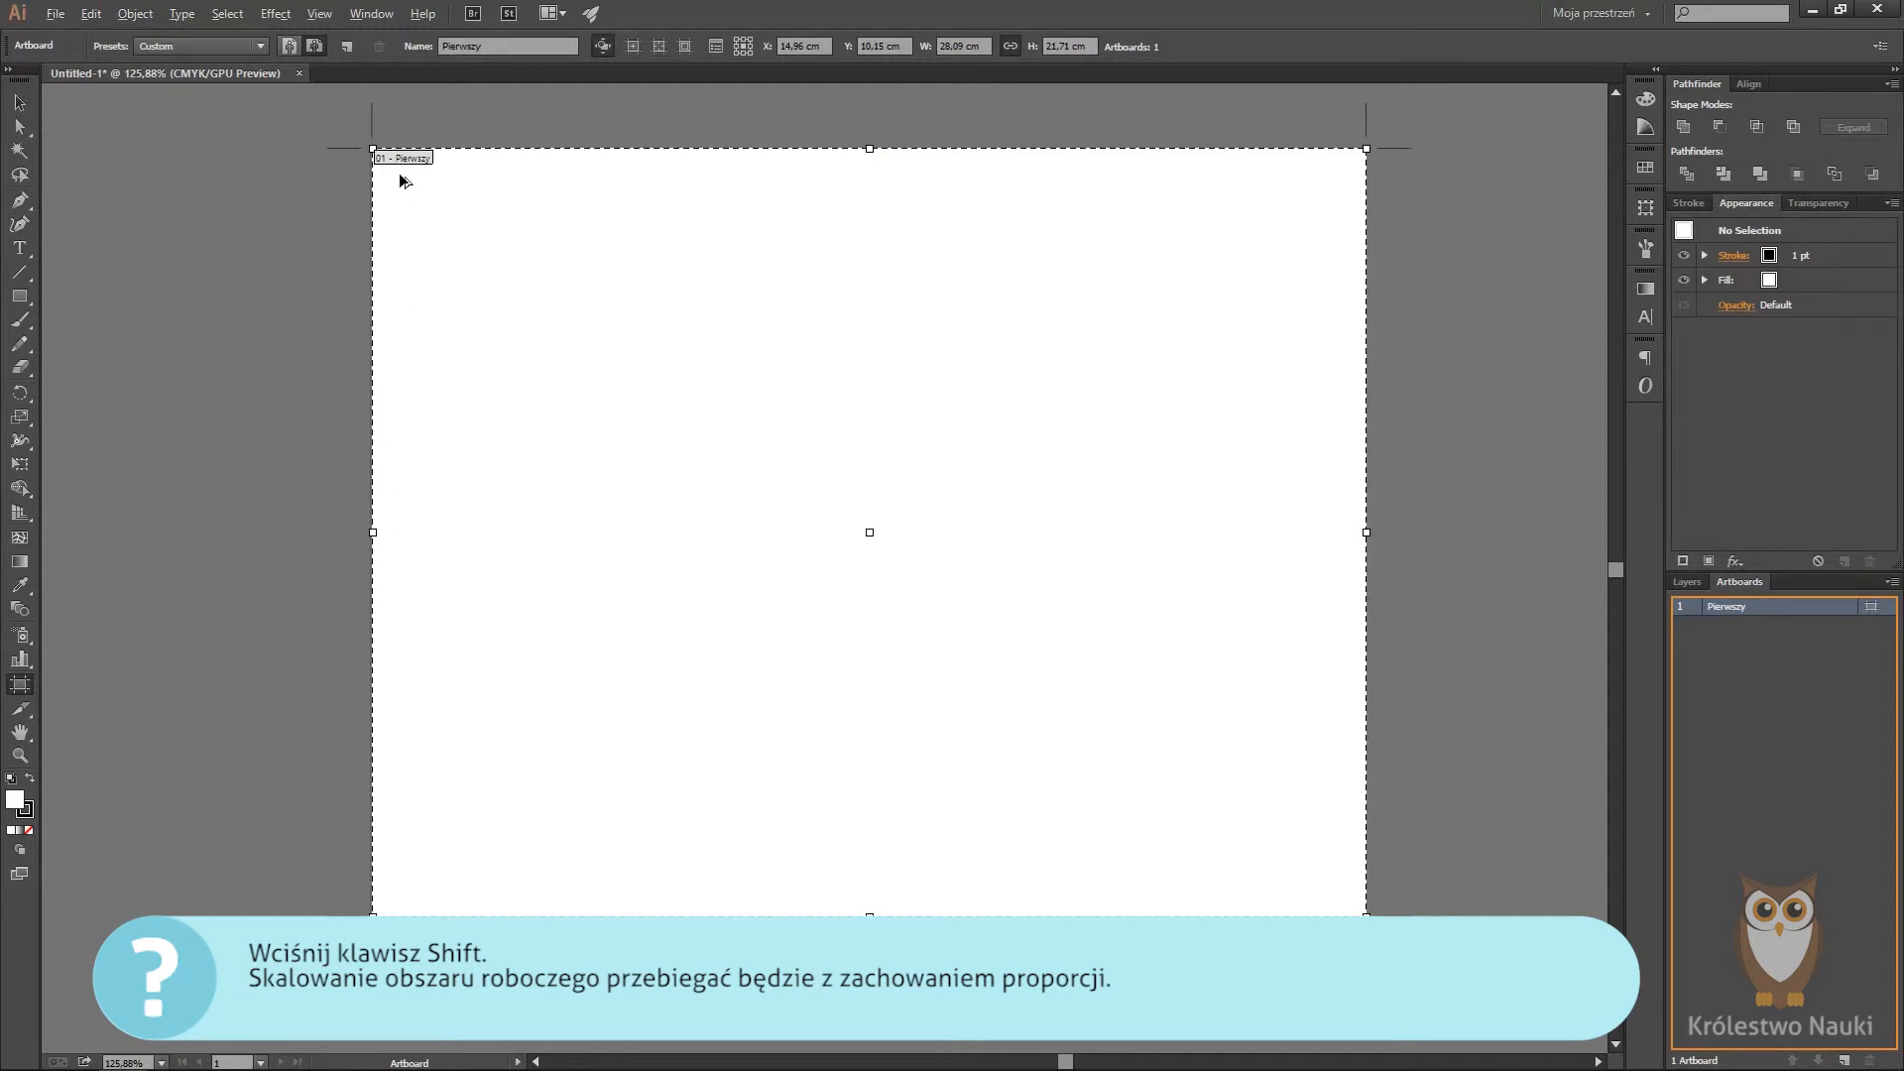
drag(373, 149, 590, 253)
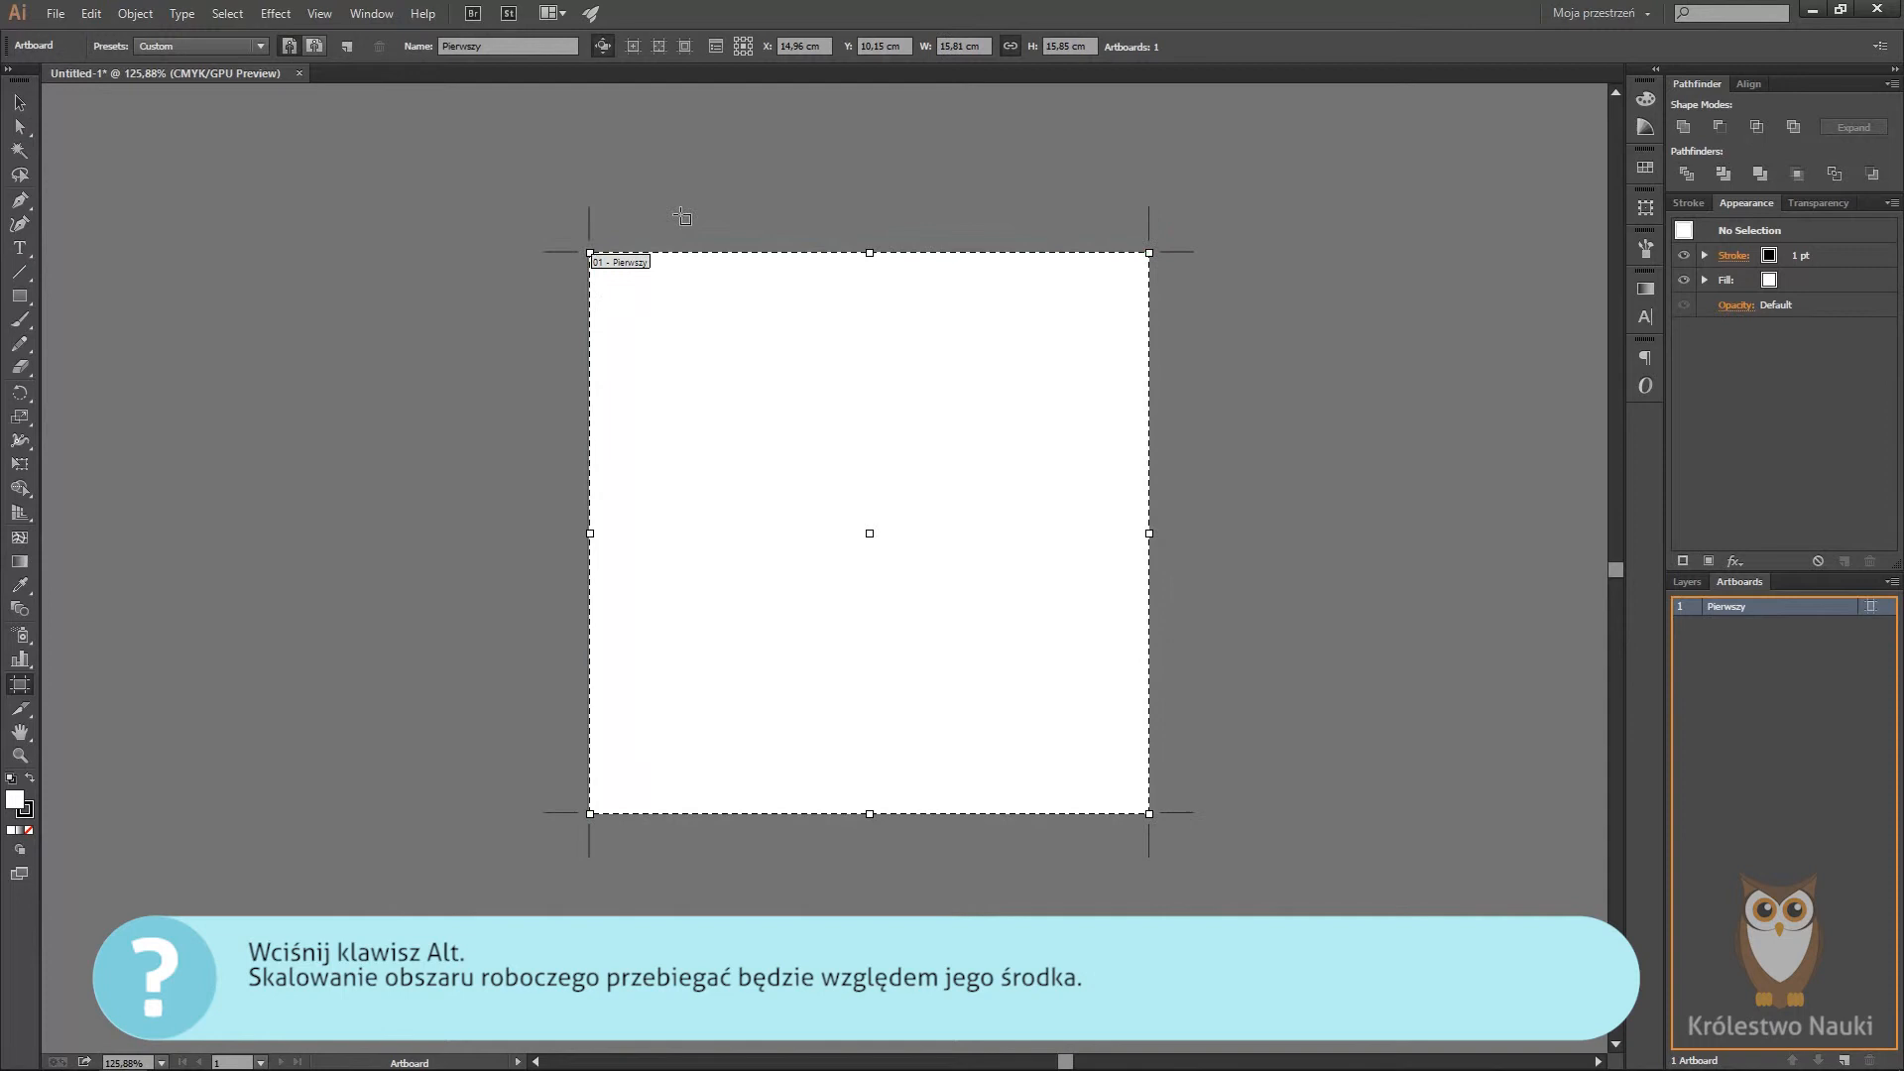
Step: Set the Pierwszy artboard's width to 20 cm, then its height to 15 cm
double_click(965, 46)
text(20)
key(Tab)
text(1)
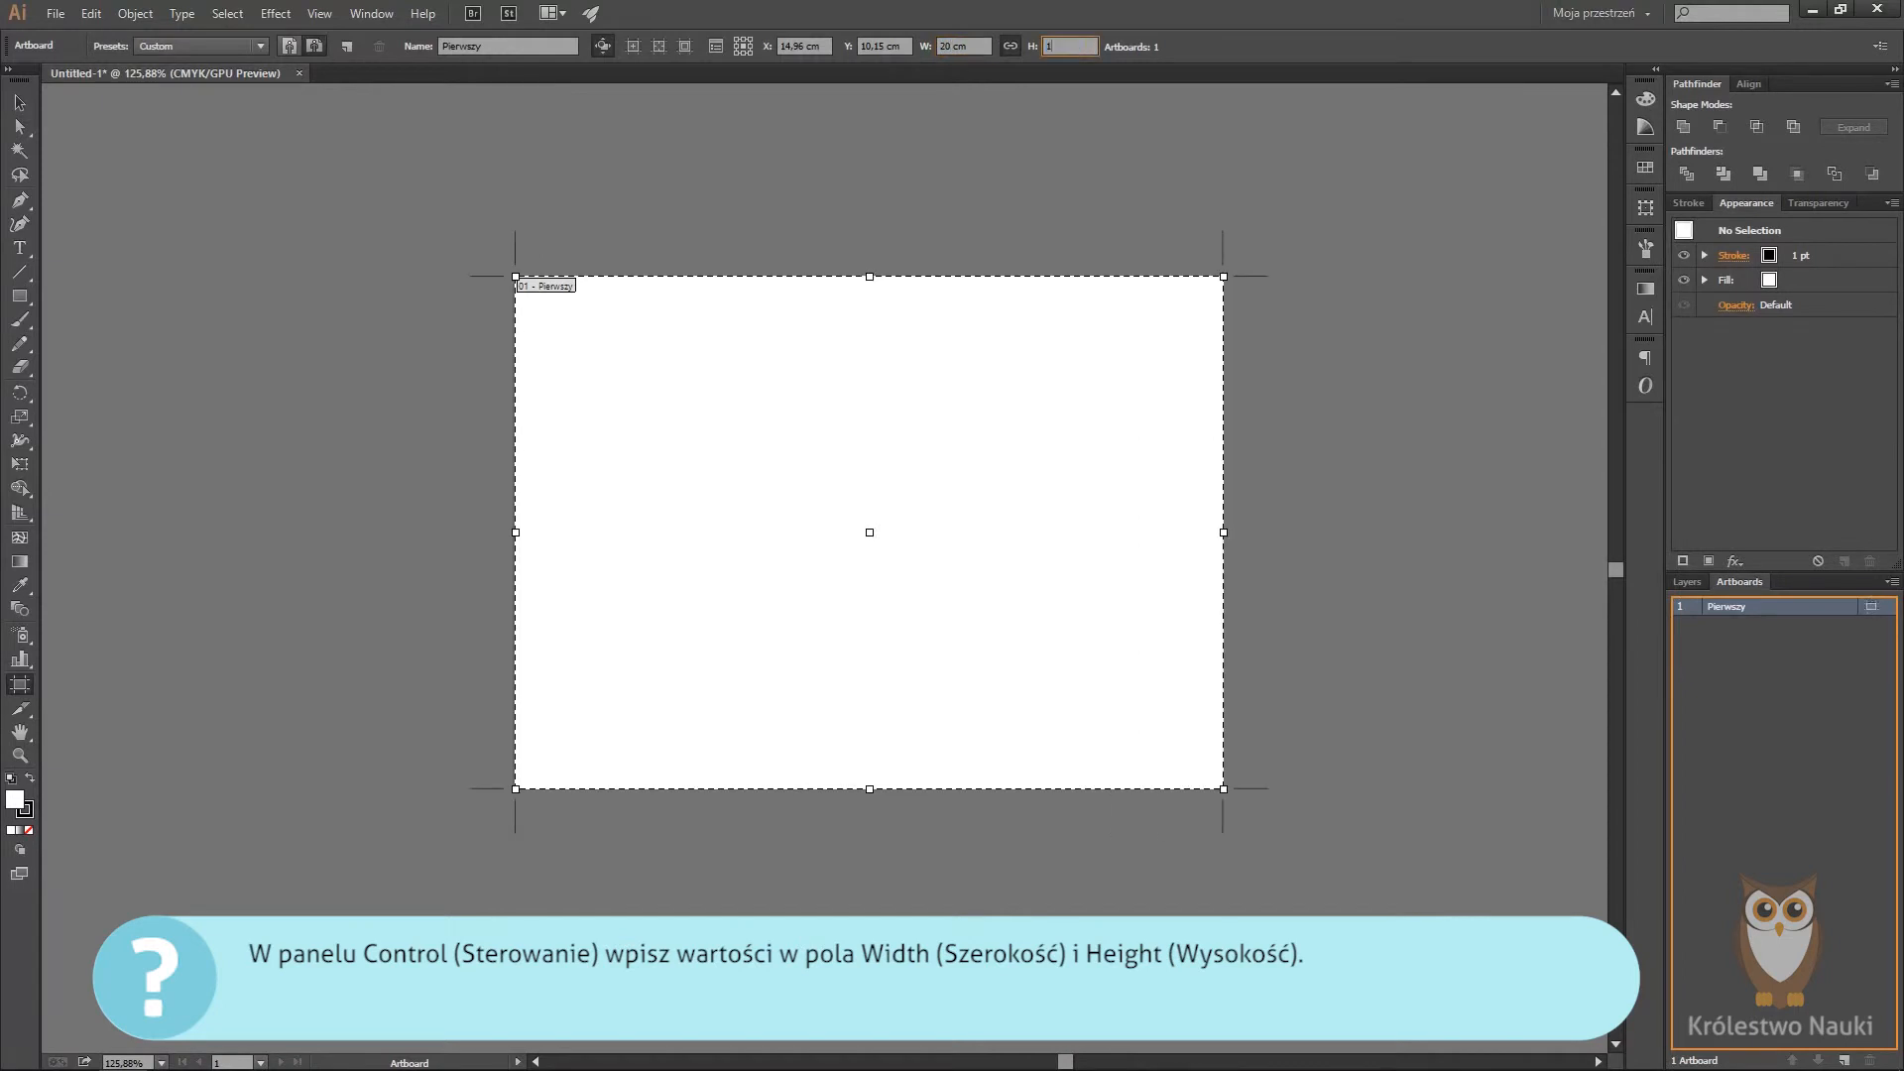
key(Tab)
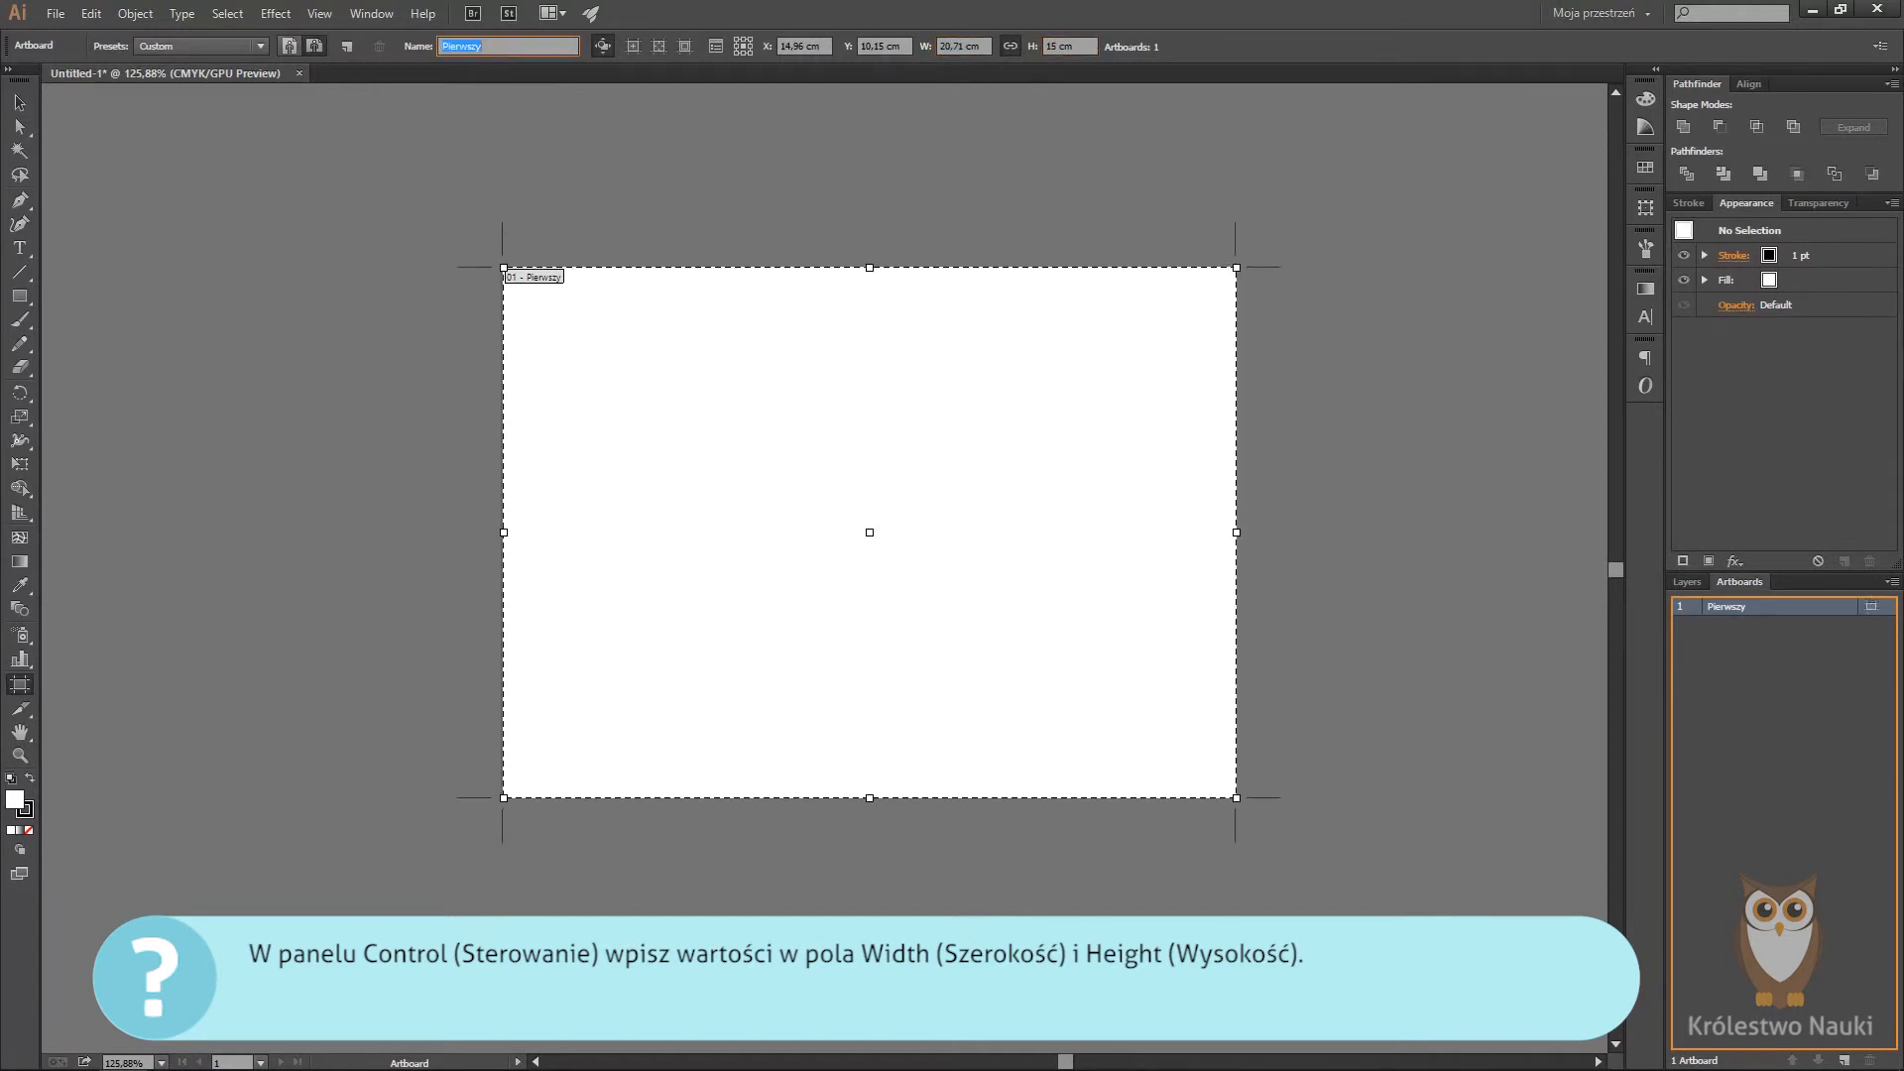
Step: In the Pierwszy artboard's options, set the width to 25 cm and then the height to 18 cm, and apply
click(1872, 606)
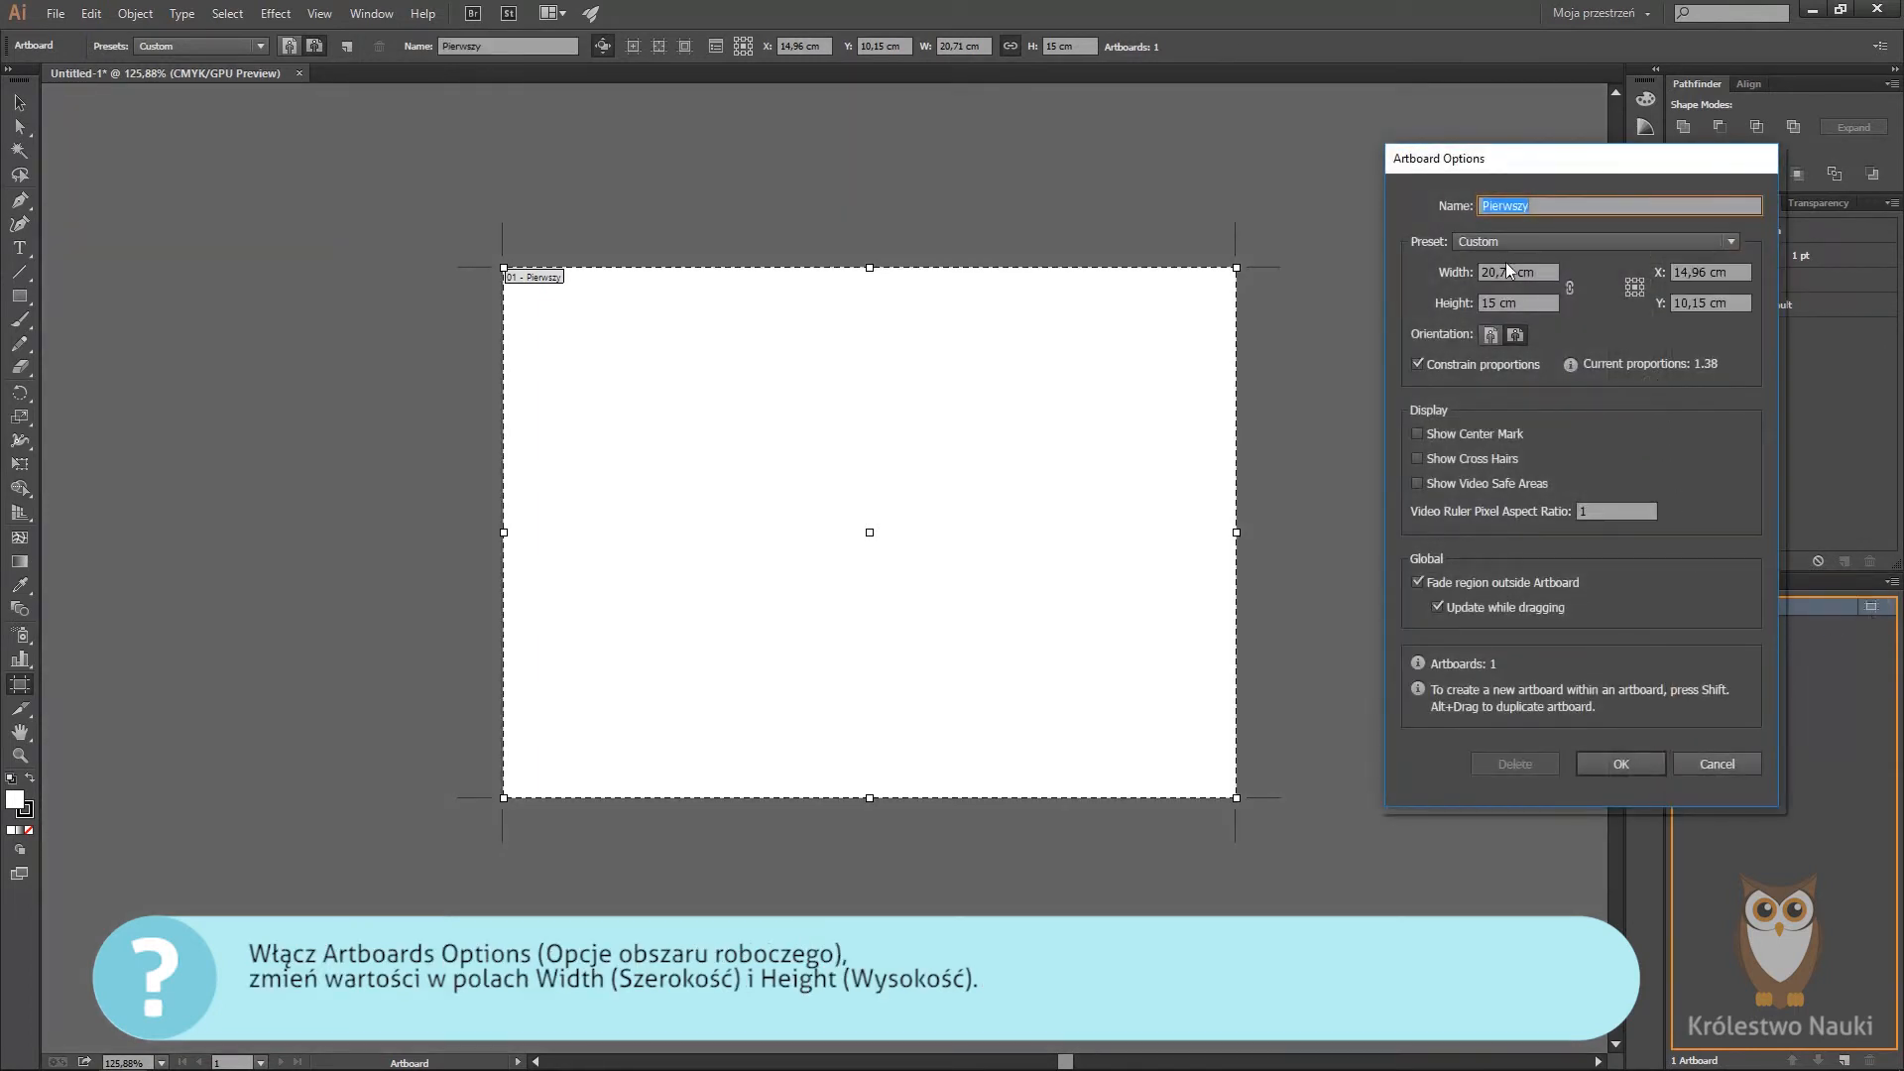
drag(1516, 272, 1442, 270)
text(25)
key(Tab)
text(18)
key(Tab)
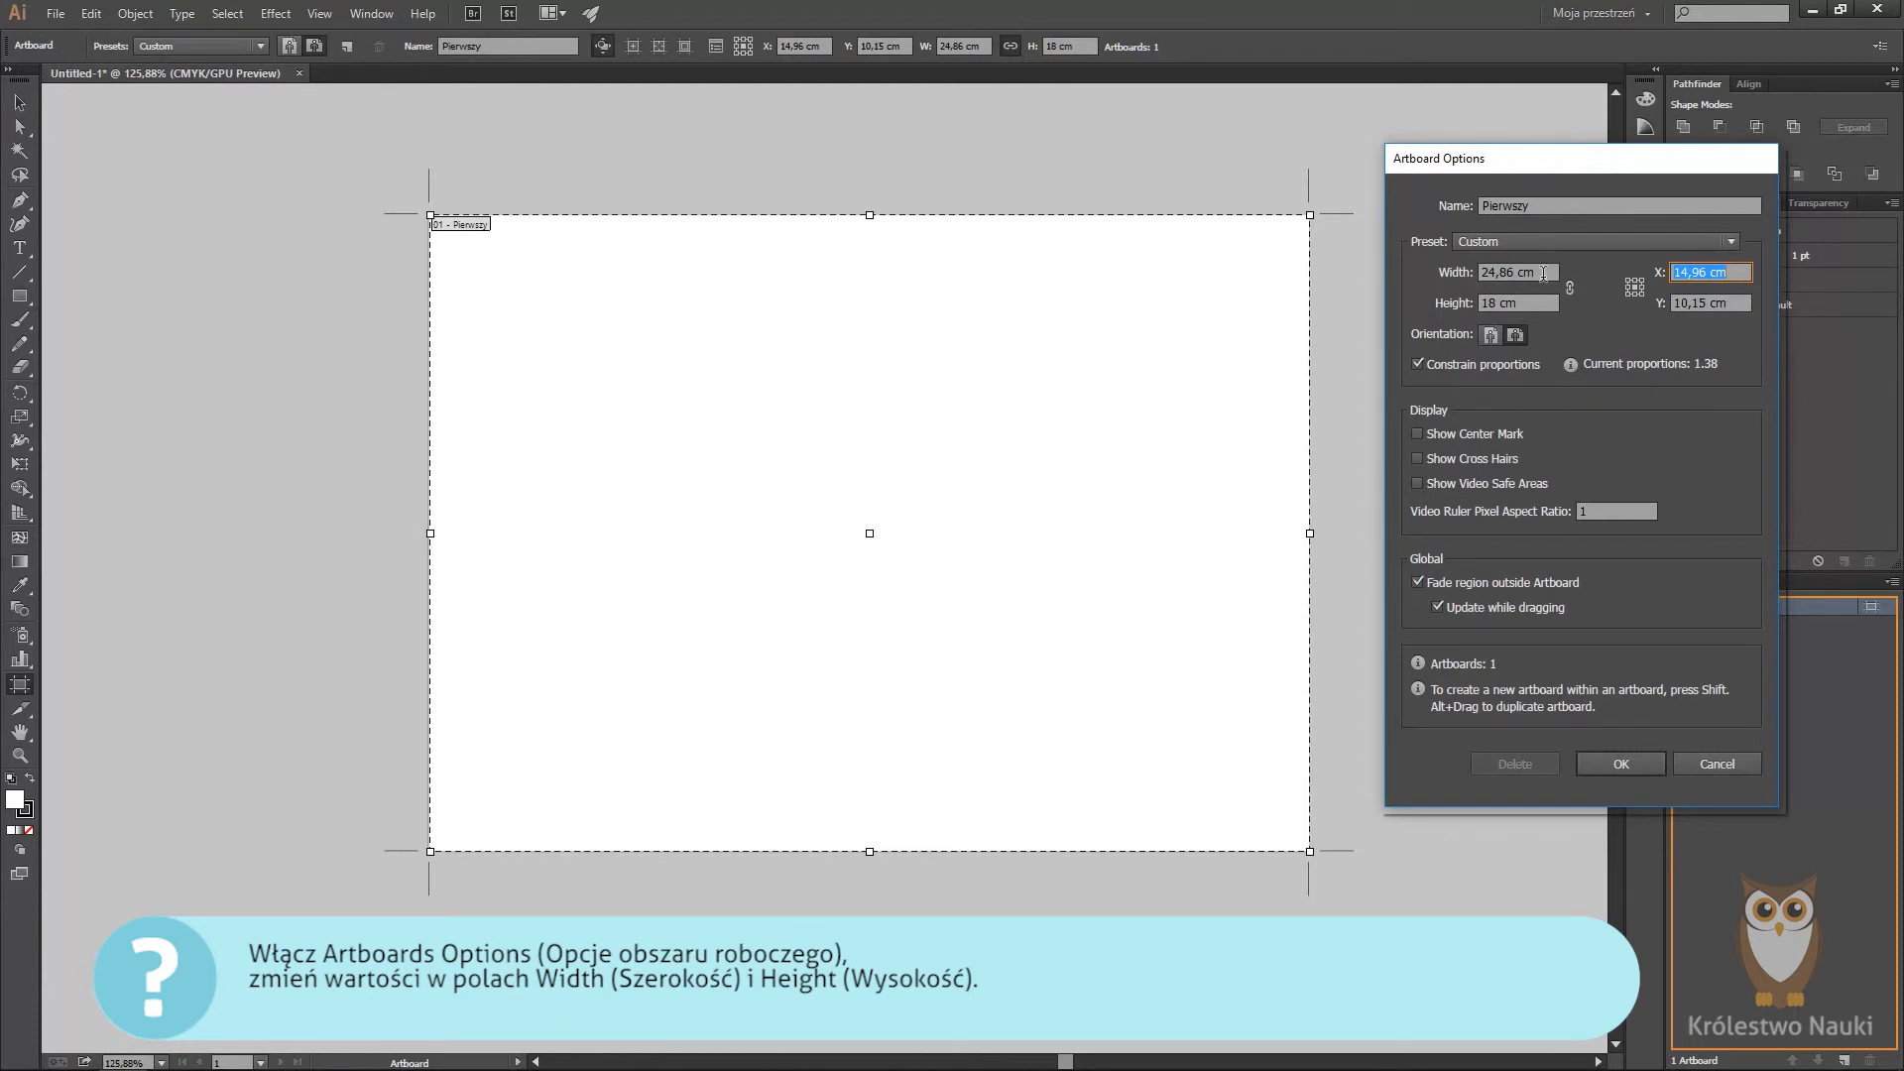
click(1639, 764)
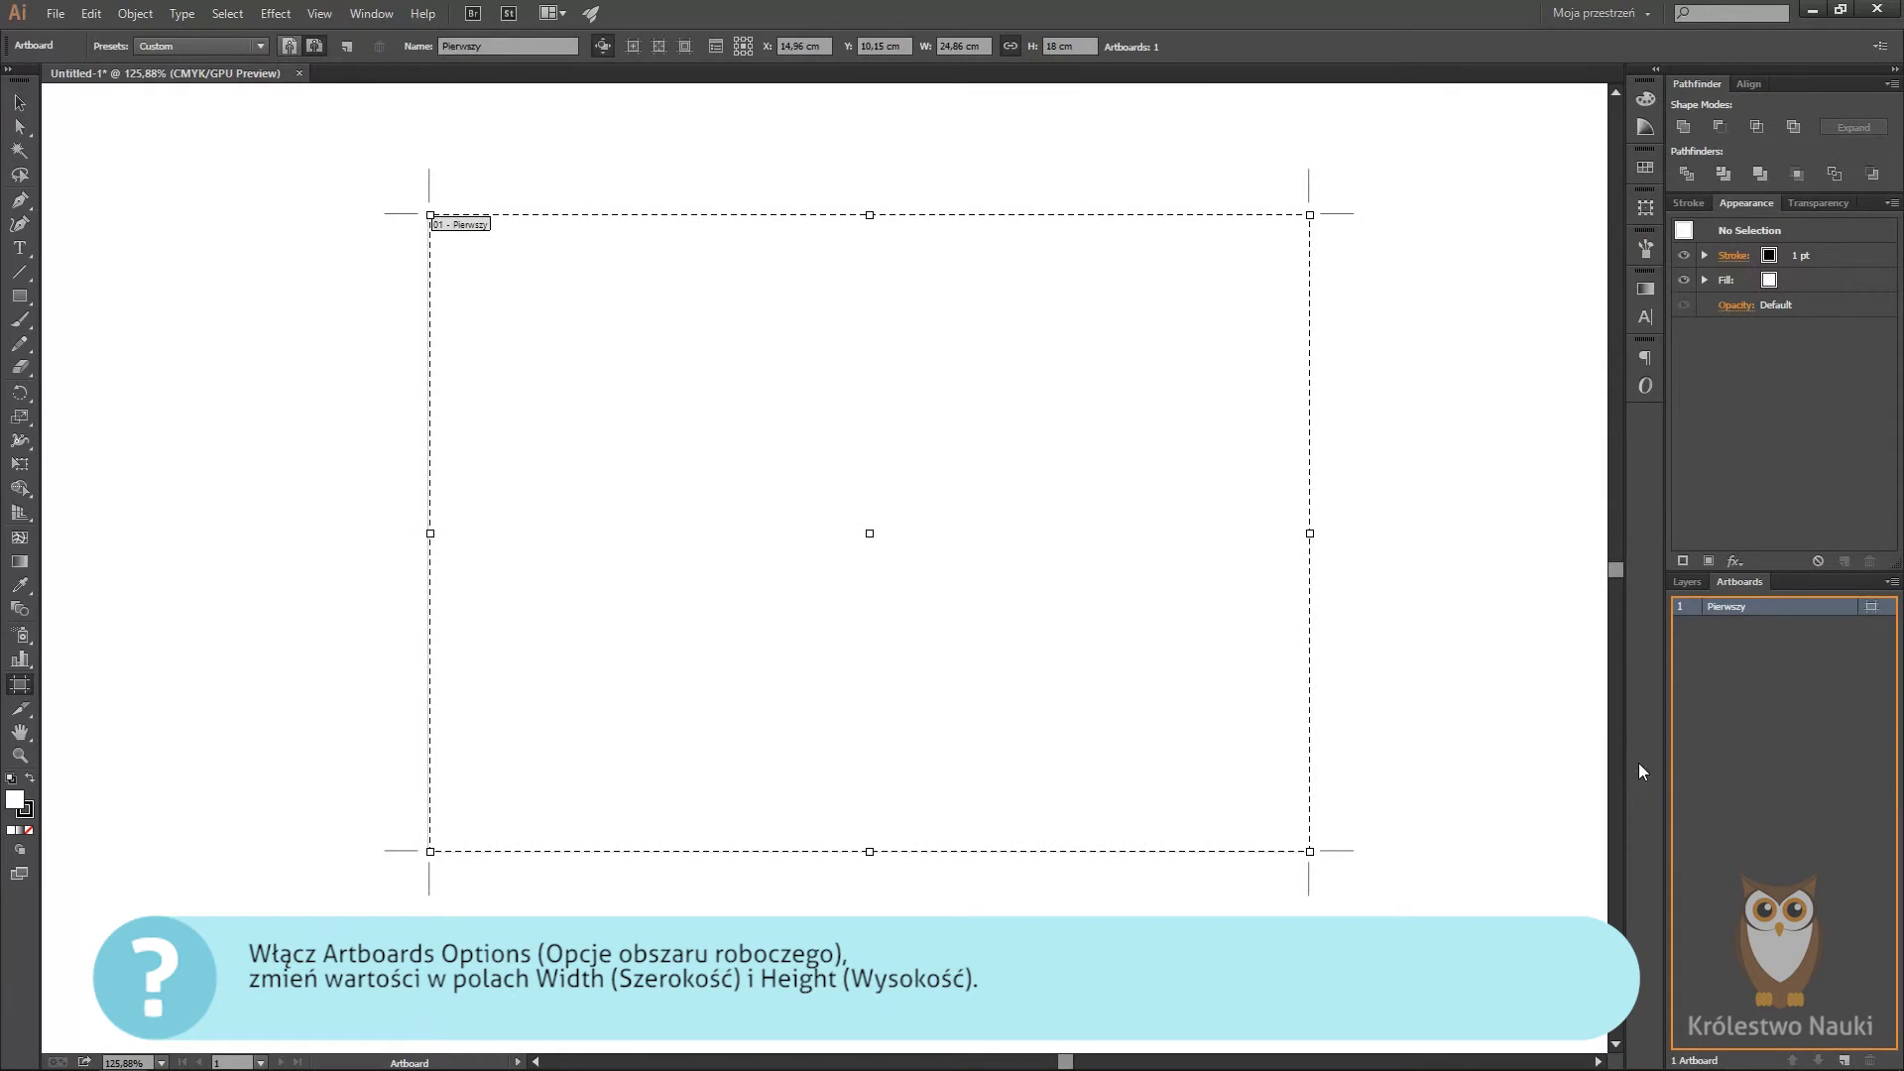
Step: Add seven new artboards after Pierwszy
key(z)
drag(1315, 766, 1260, 750)
key(space)
drag(1151, 723, 800, 667)
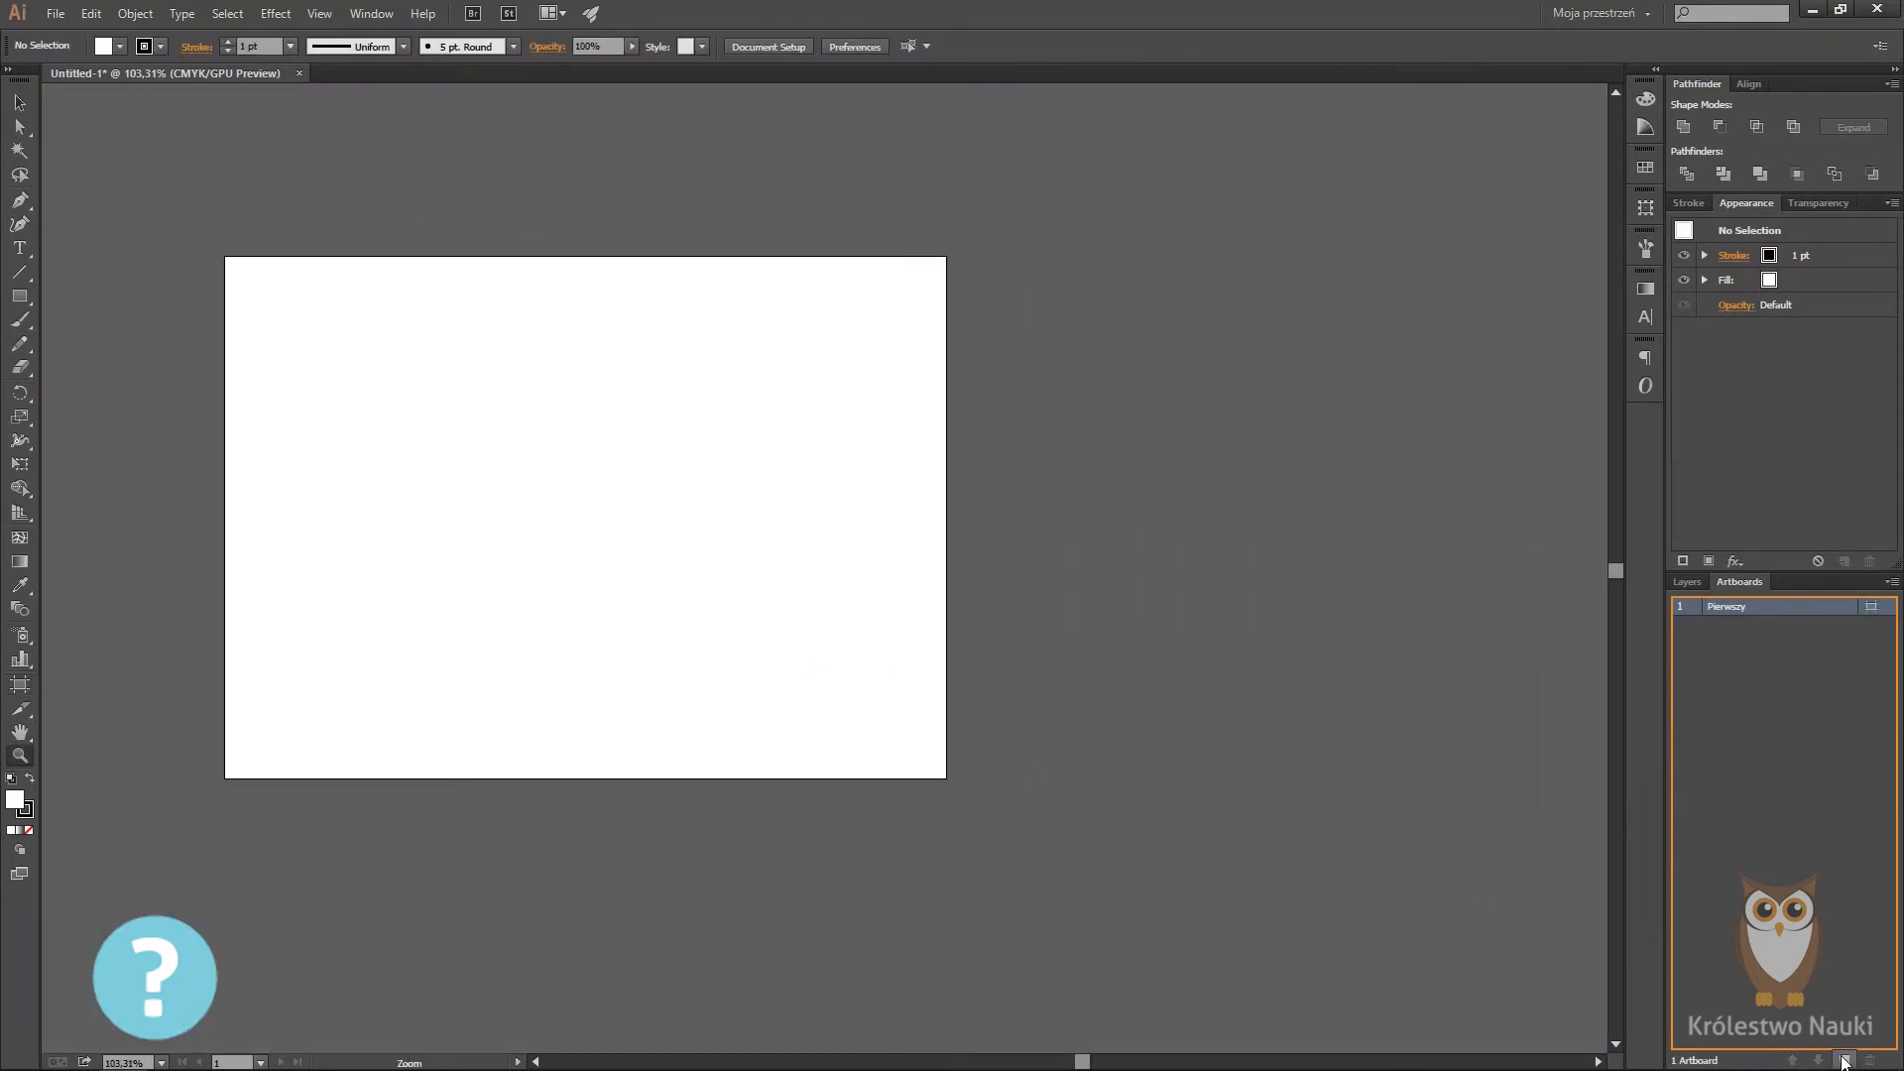
click(1845, 1060)
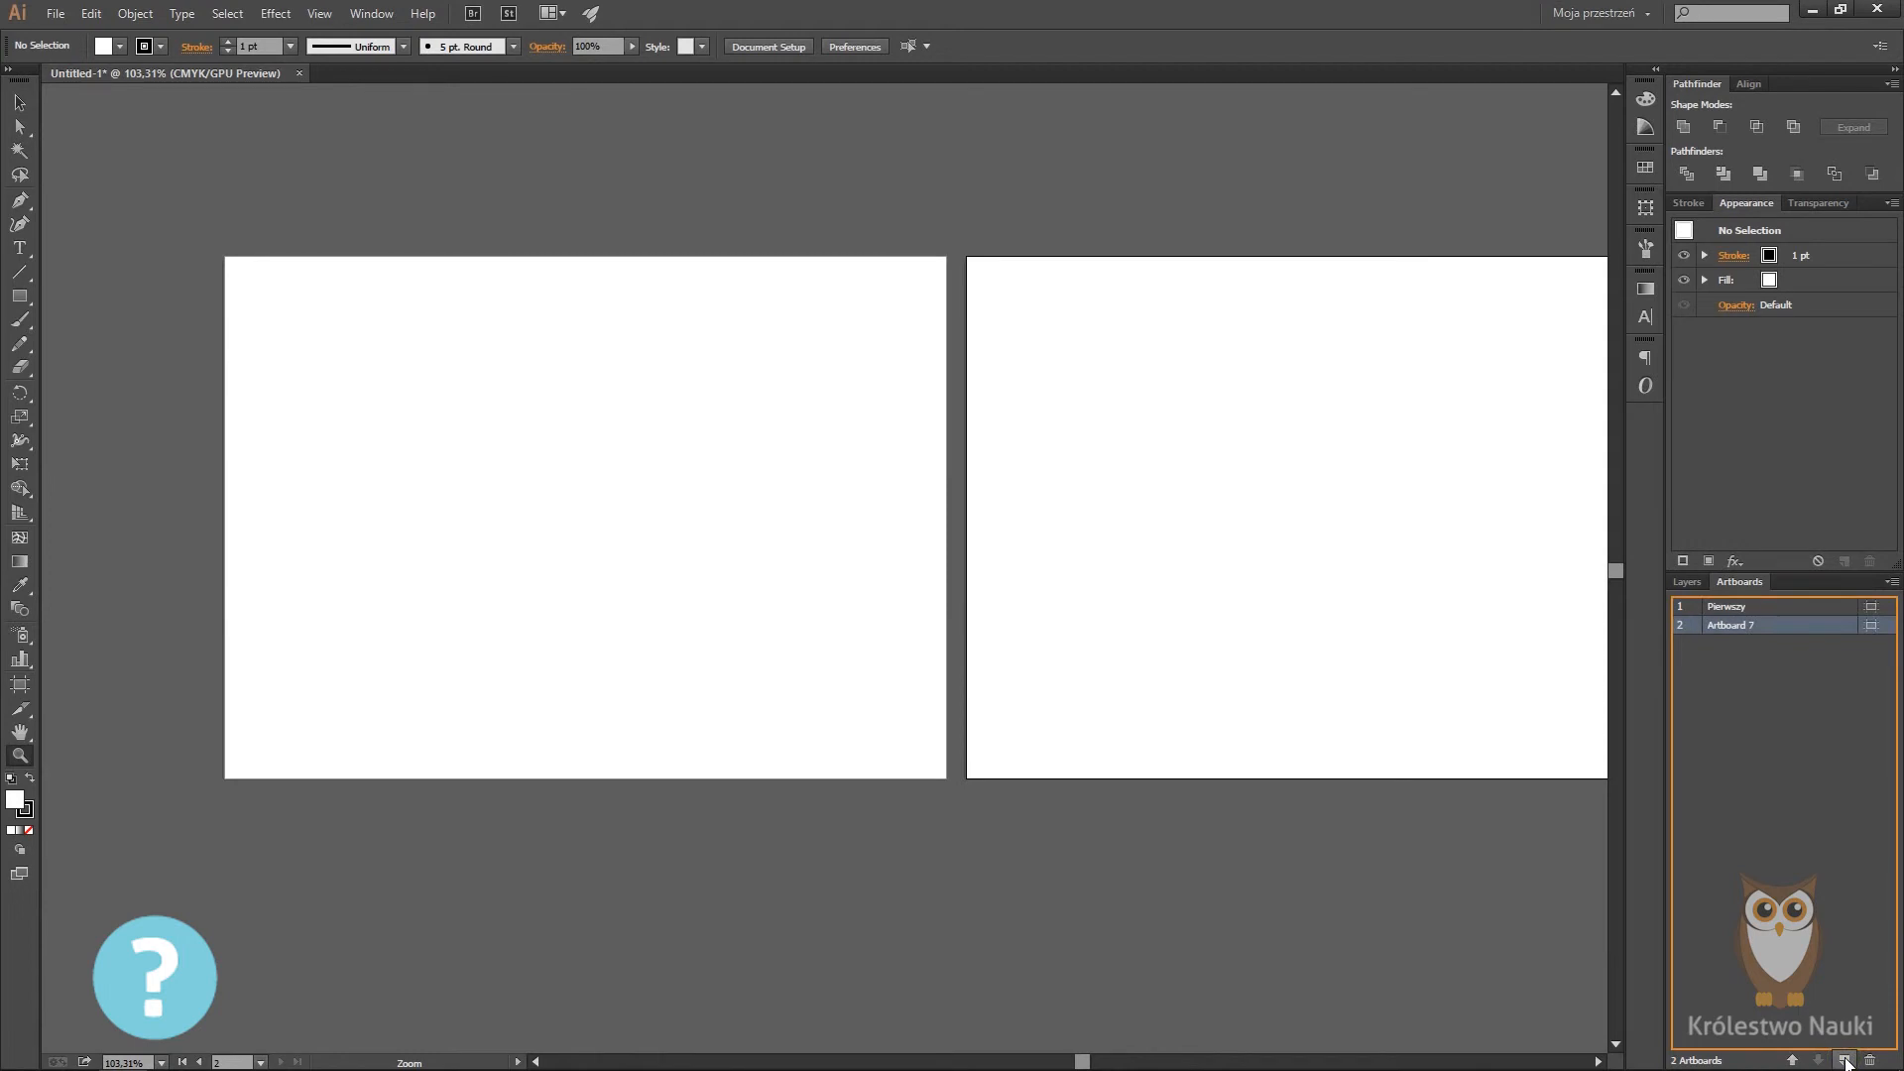
click(1844, 1060)
click(1845, 1061)
click(1844, 1060)
click(1844, 1060)
click(1845, 1061)
click(1844, 1060)
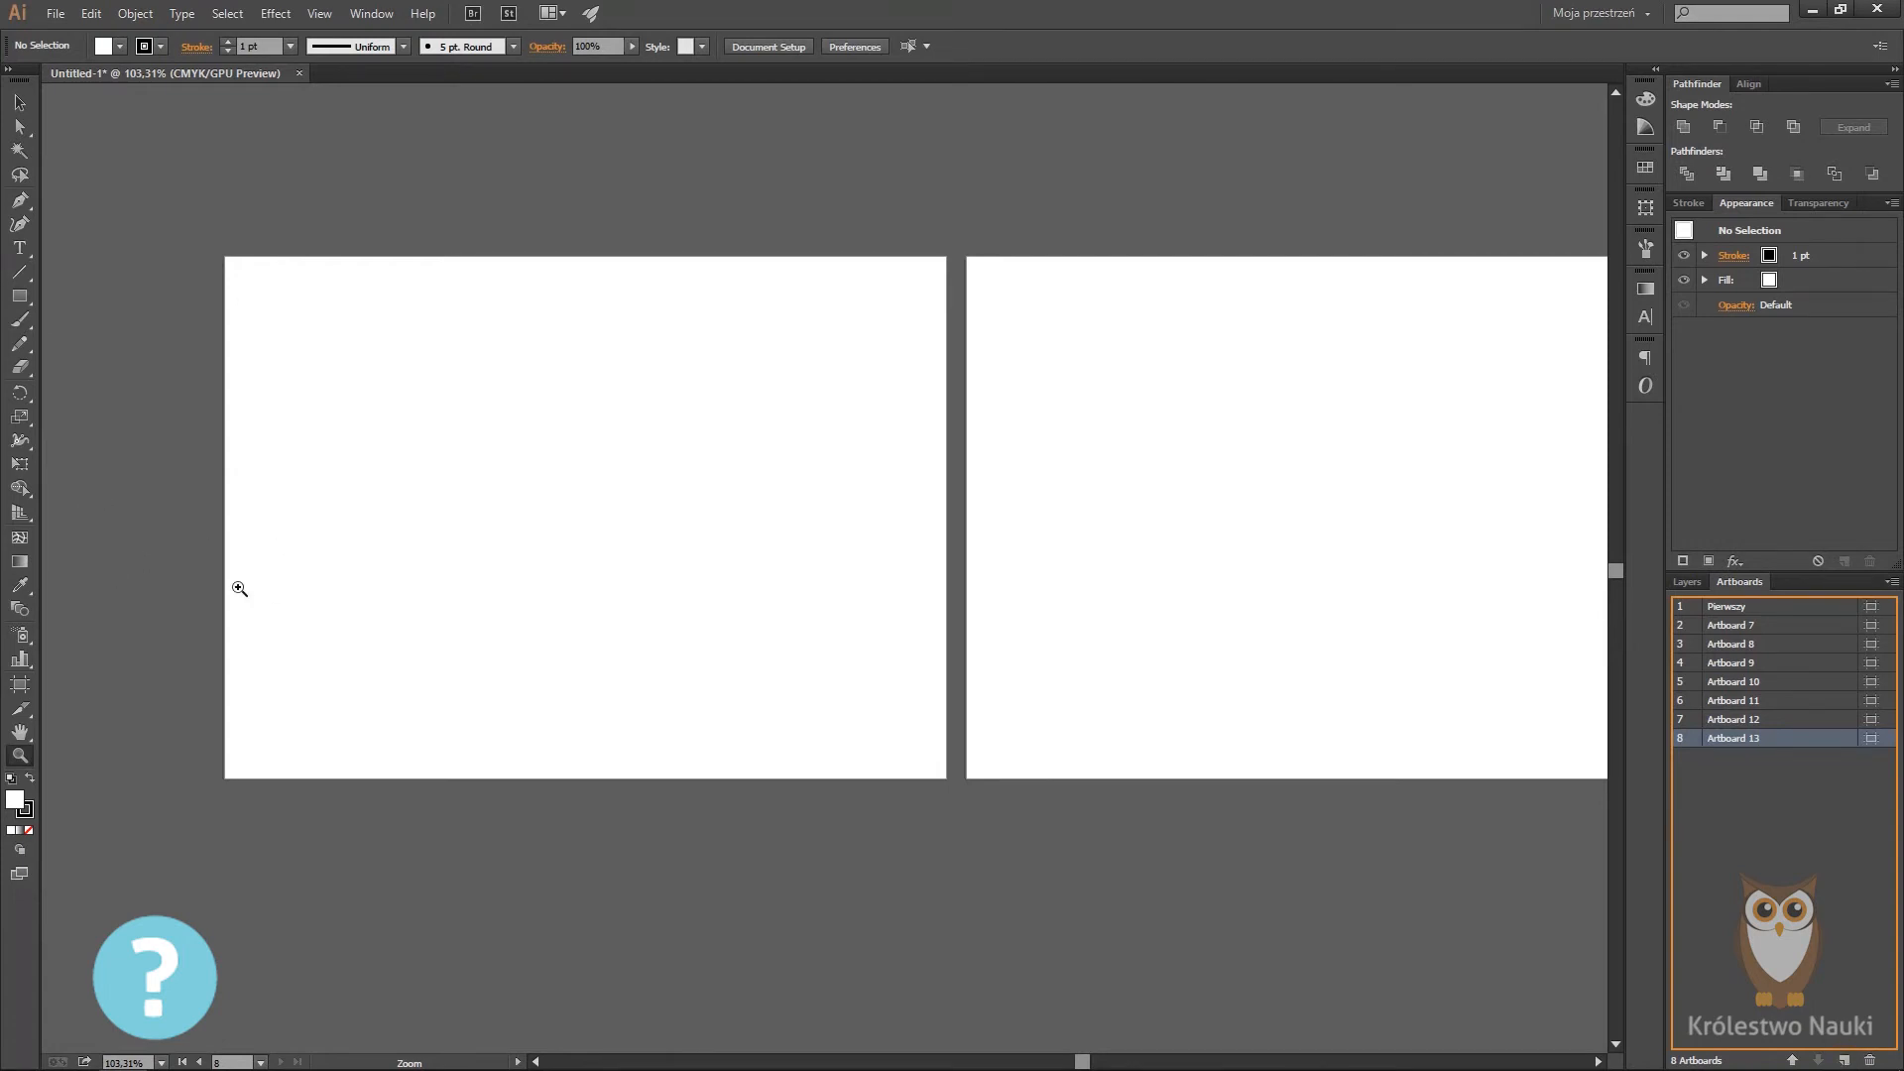
Step: Move the Pierwszy artboard so it overlaps Artboard 7, at about X 35.41 cm and Y 1.85 cm
key(shift+o)
drag(393, 463, 531, 450)
drag(735, 307, 832, 265)
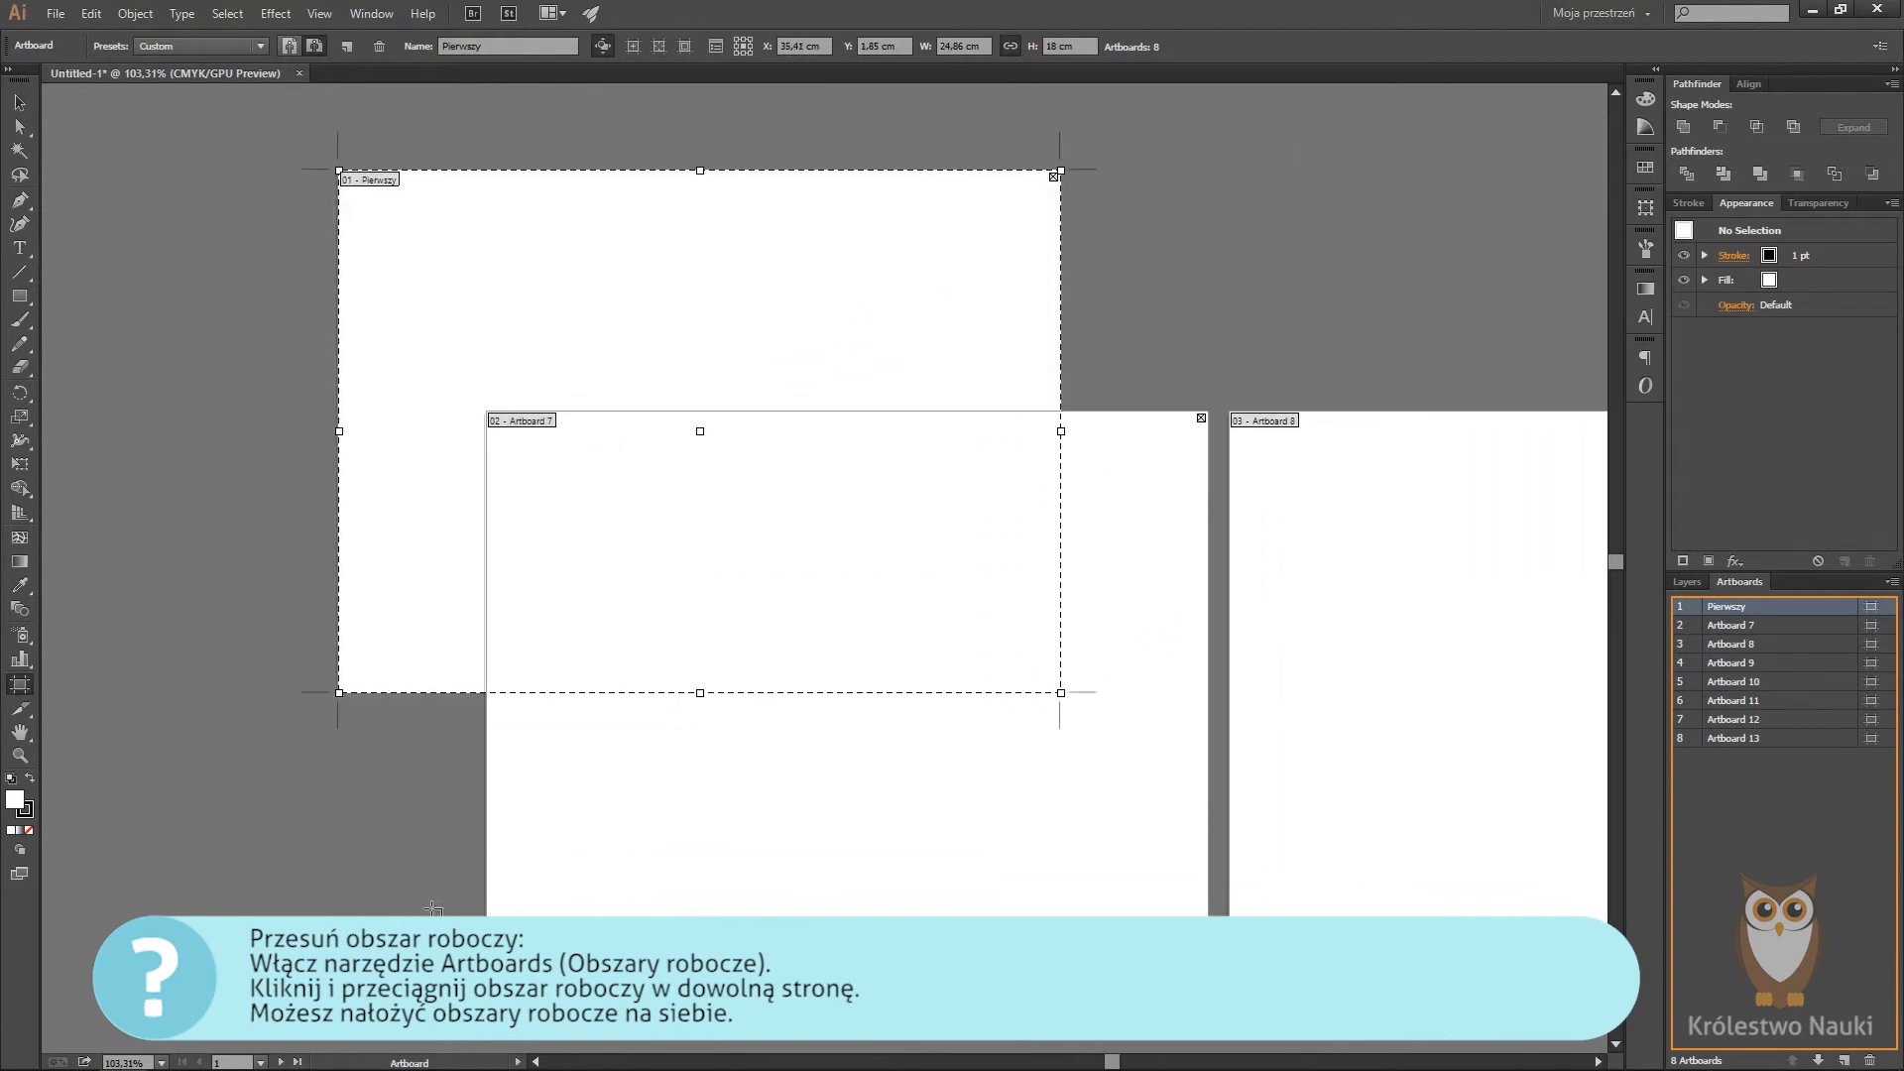
Step: Set the Pierwszy artboard's position to X 10 cm and Y 7 cm
click(957, 46)
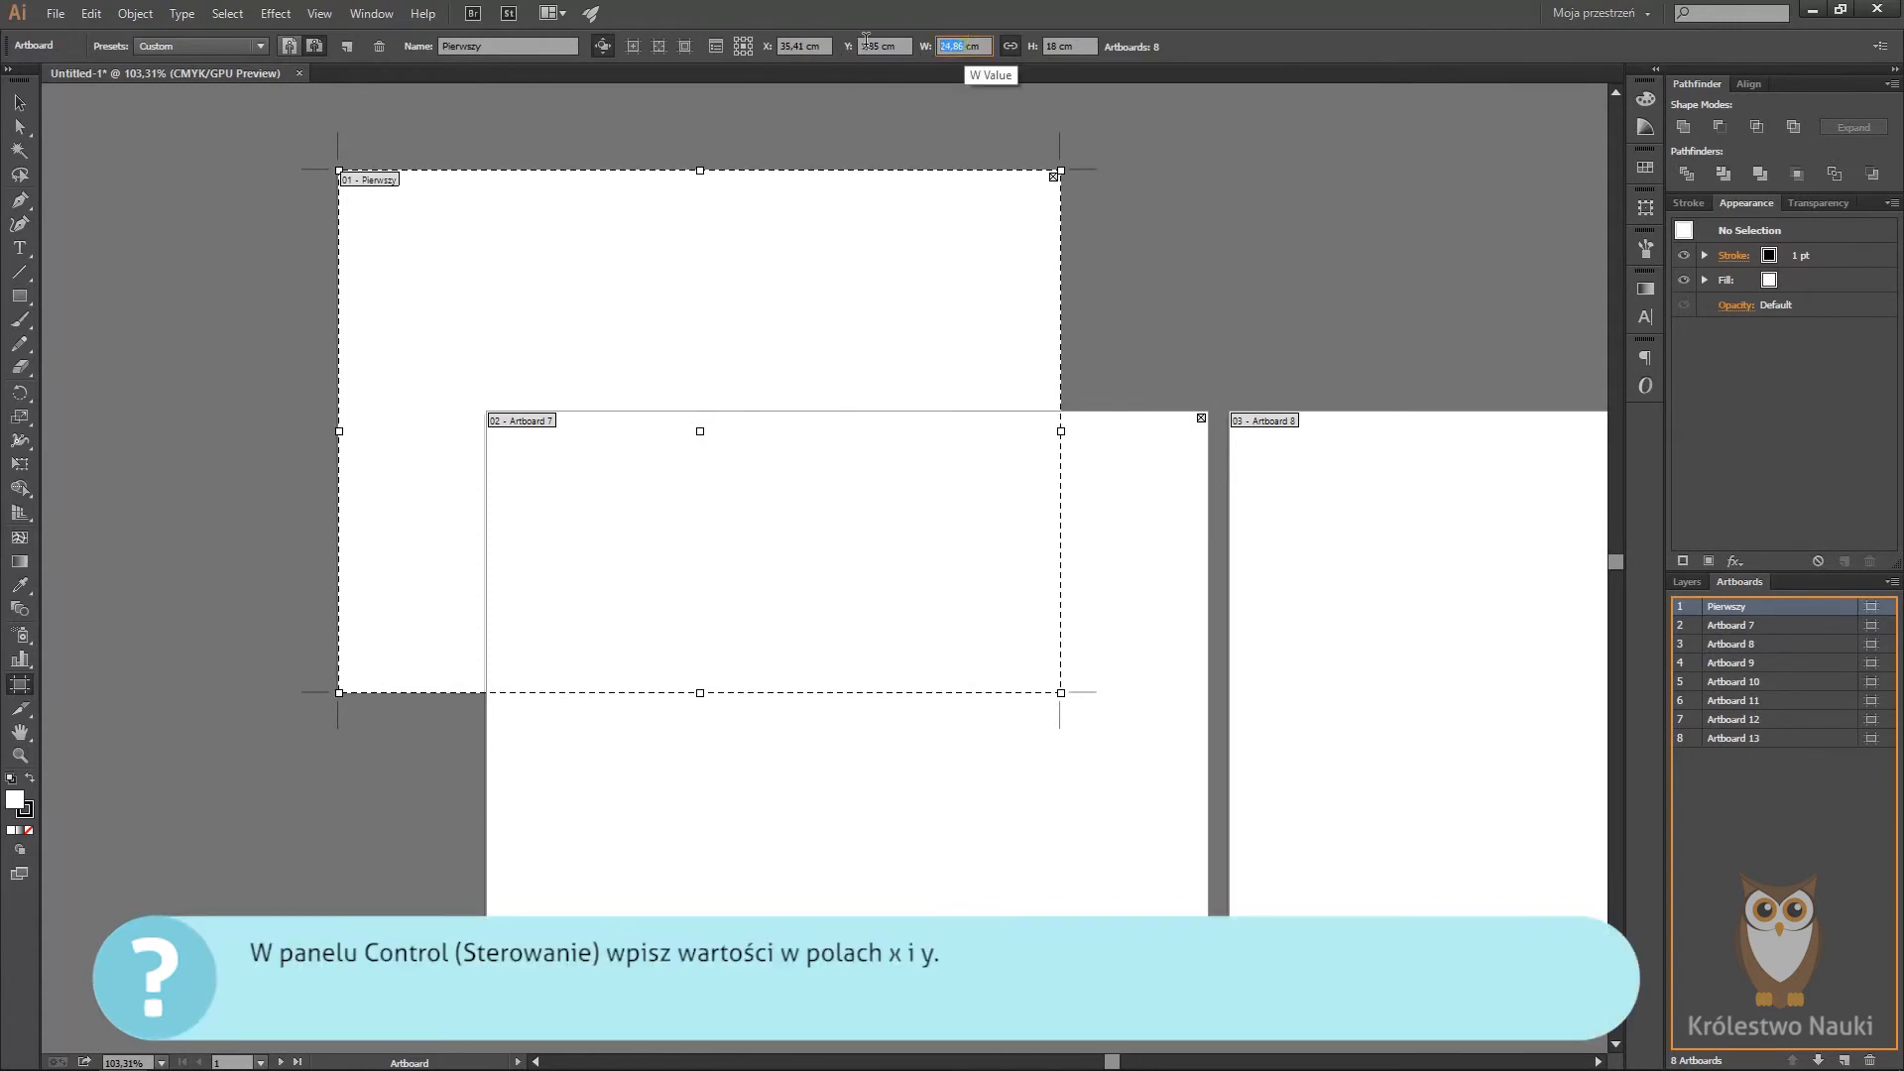
click(802, 44)
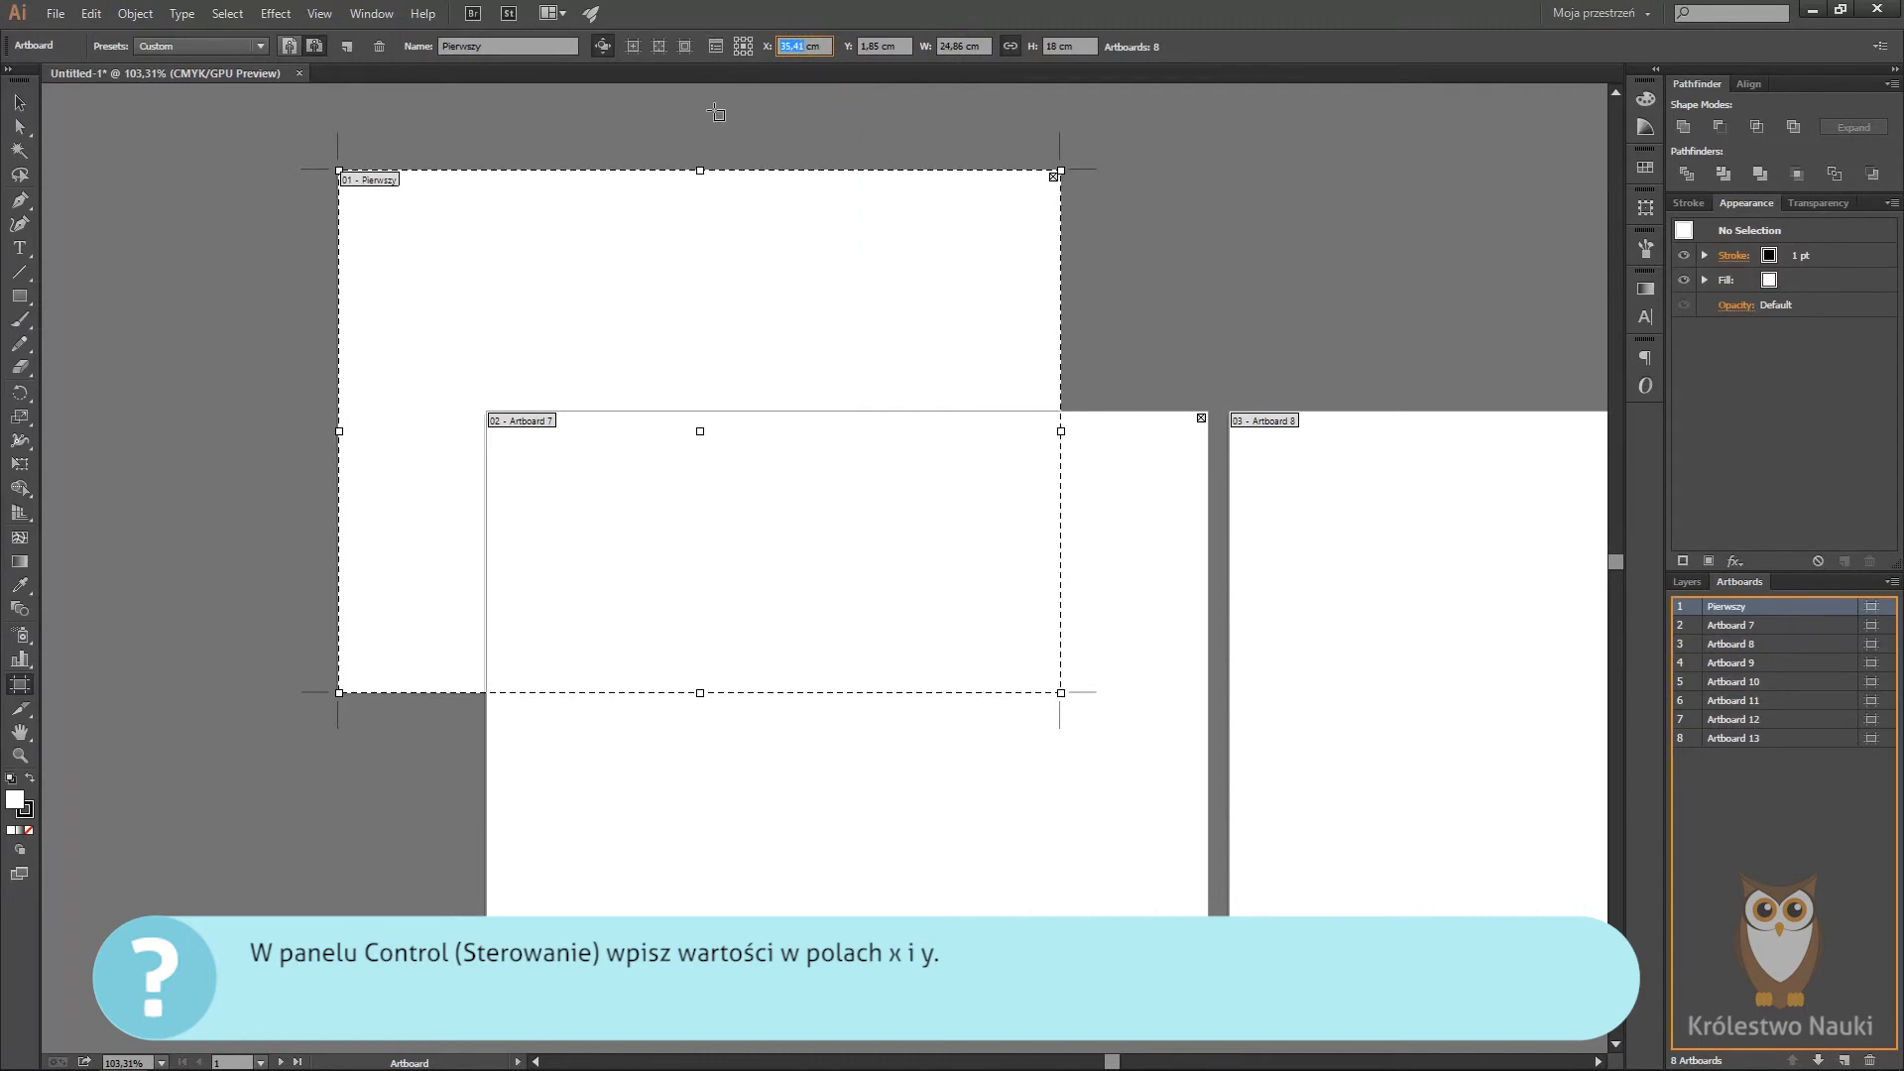
text(10)
key(Tab)
text(7)
key(Return)
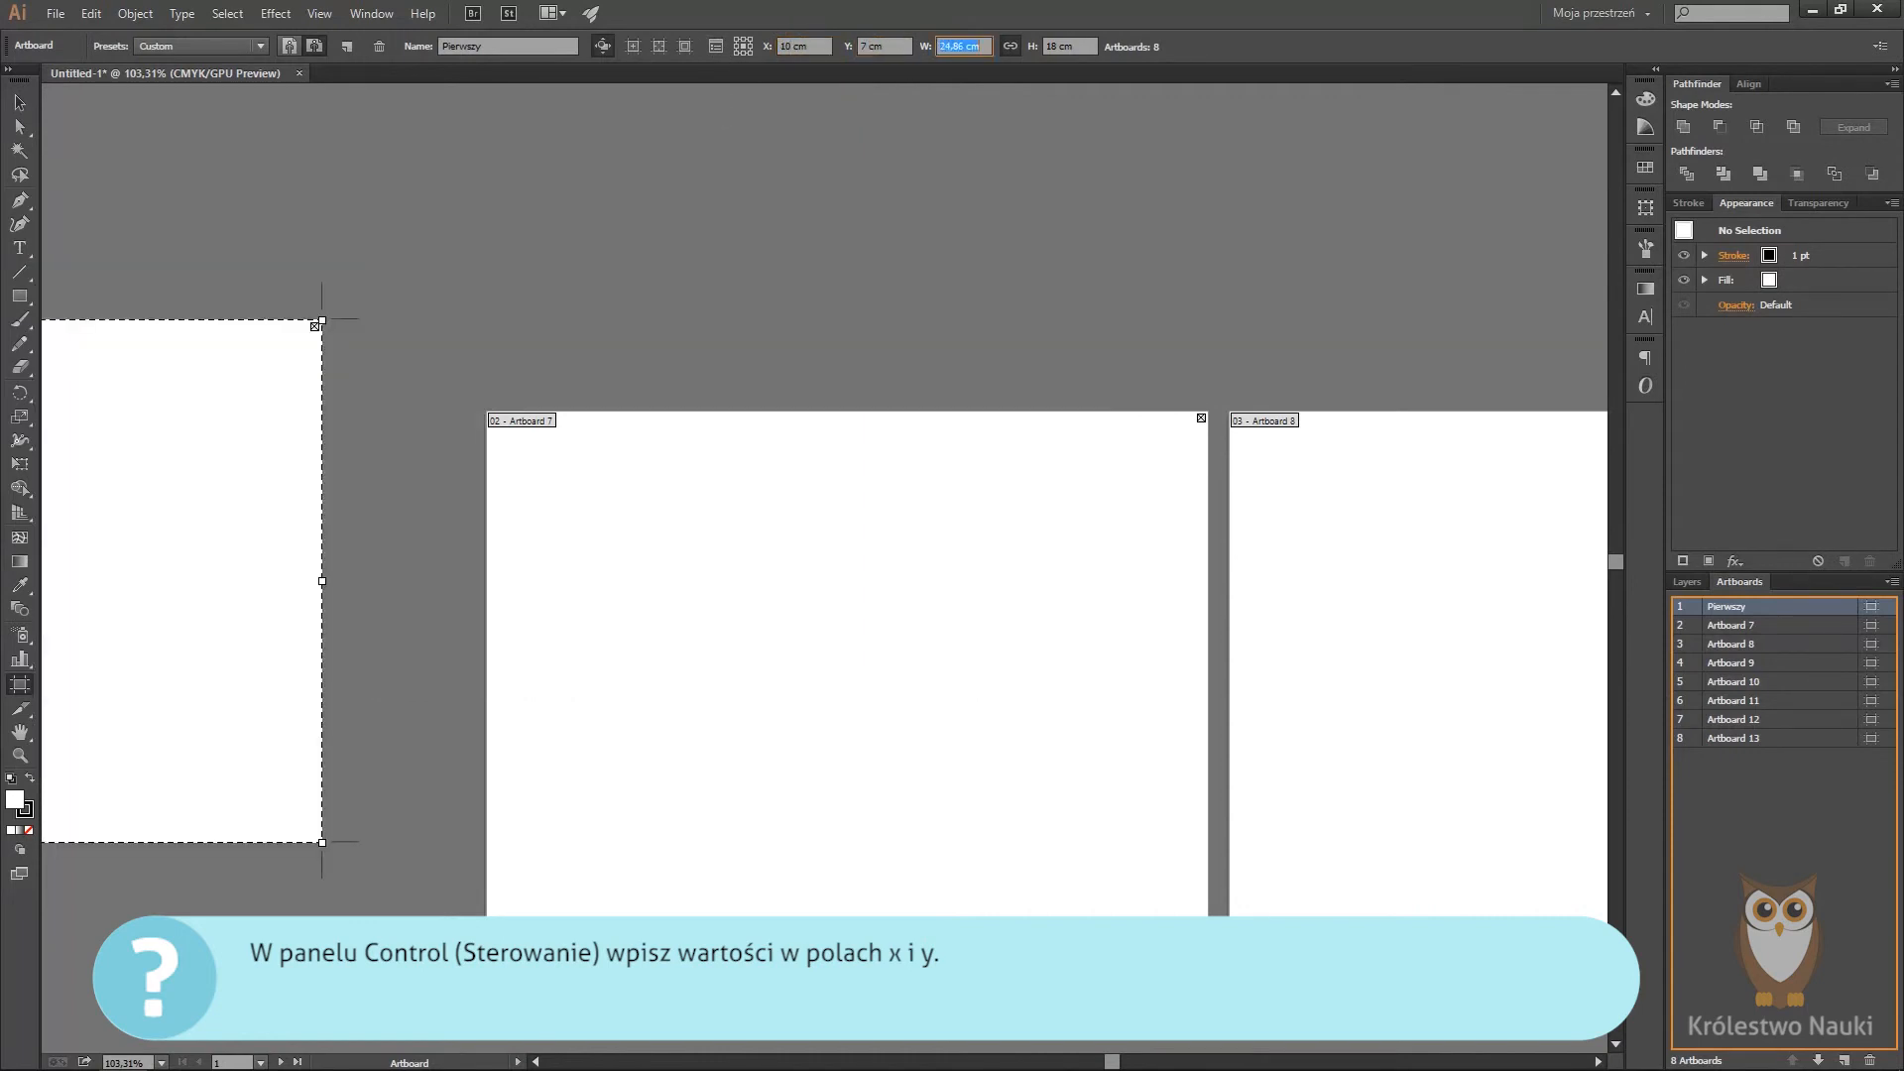
Step: In the Pierwszy artboard's options, set the position to X 15 cm and Y 11 cm and apply it
drag(556, 421, 1182, 360)
click(1873, 609)
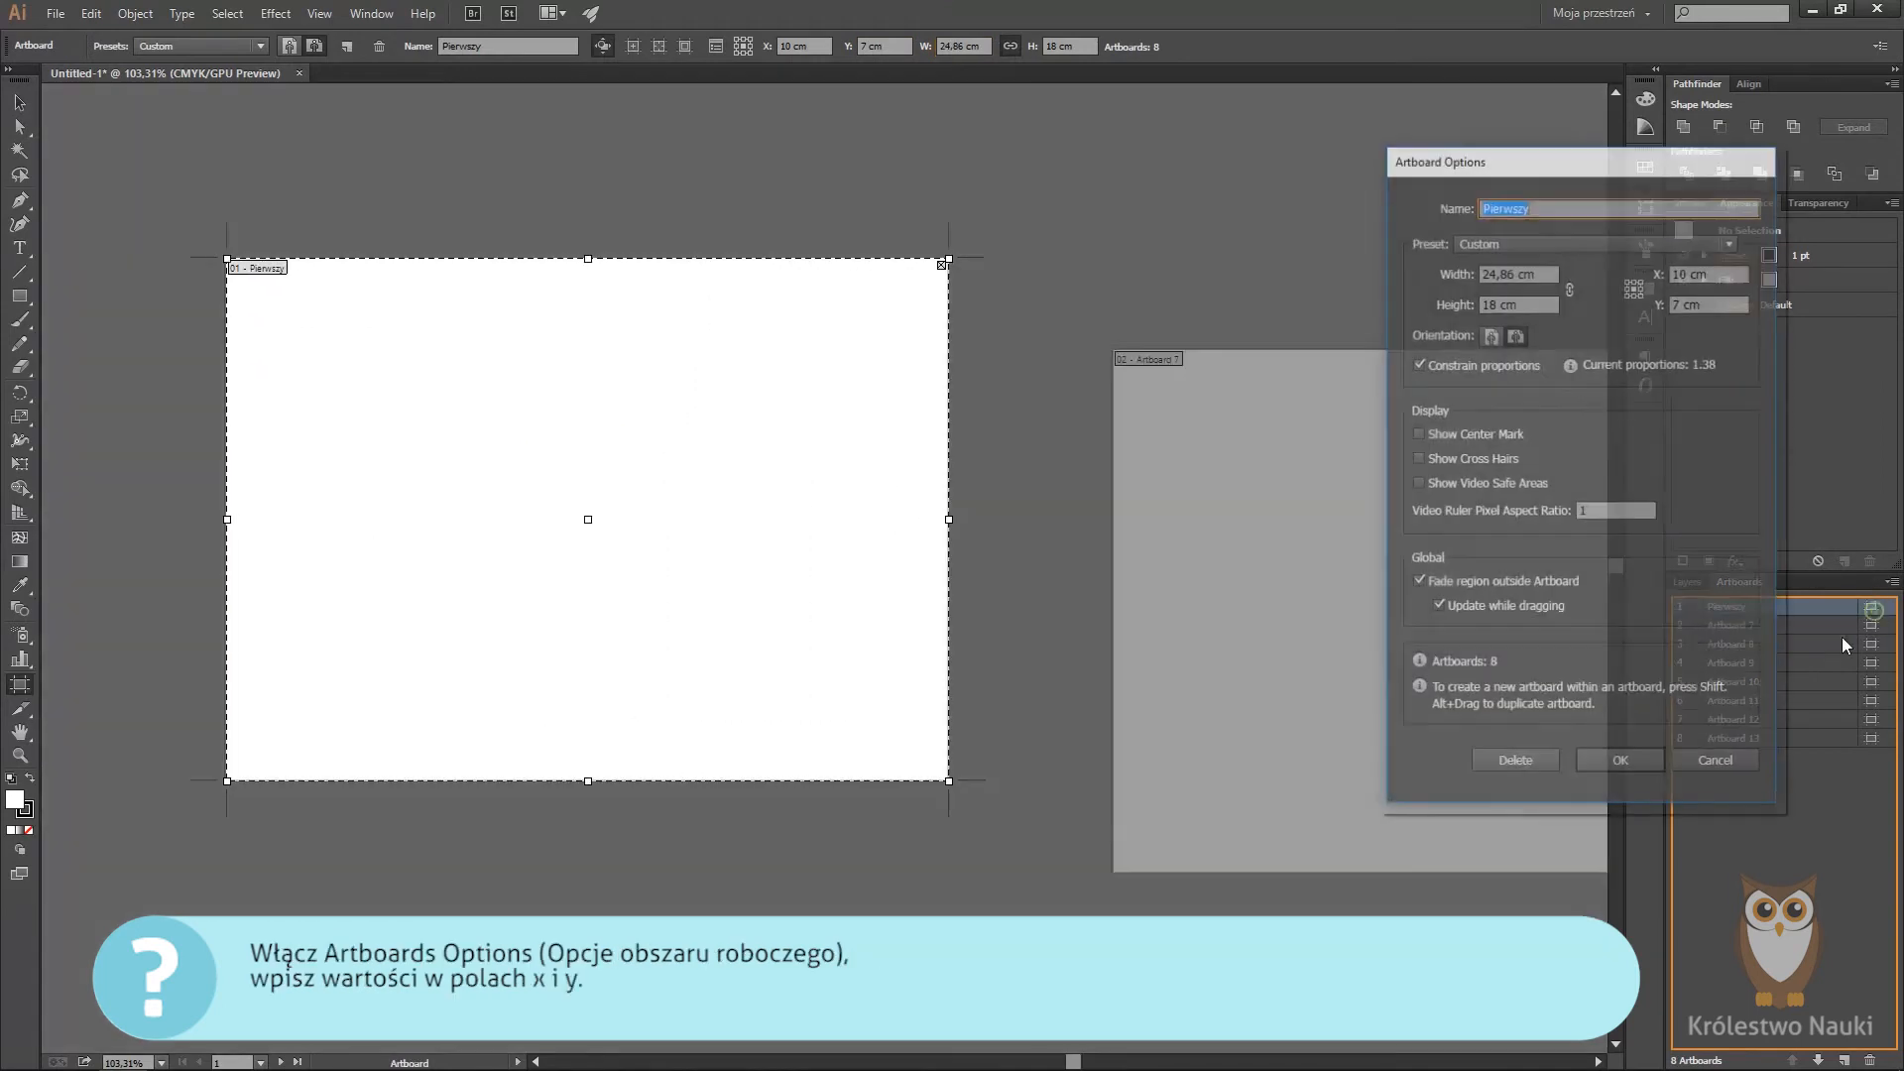
click(1710, 268)
text(15)
key(Tab)
key(Tab)
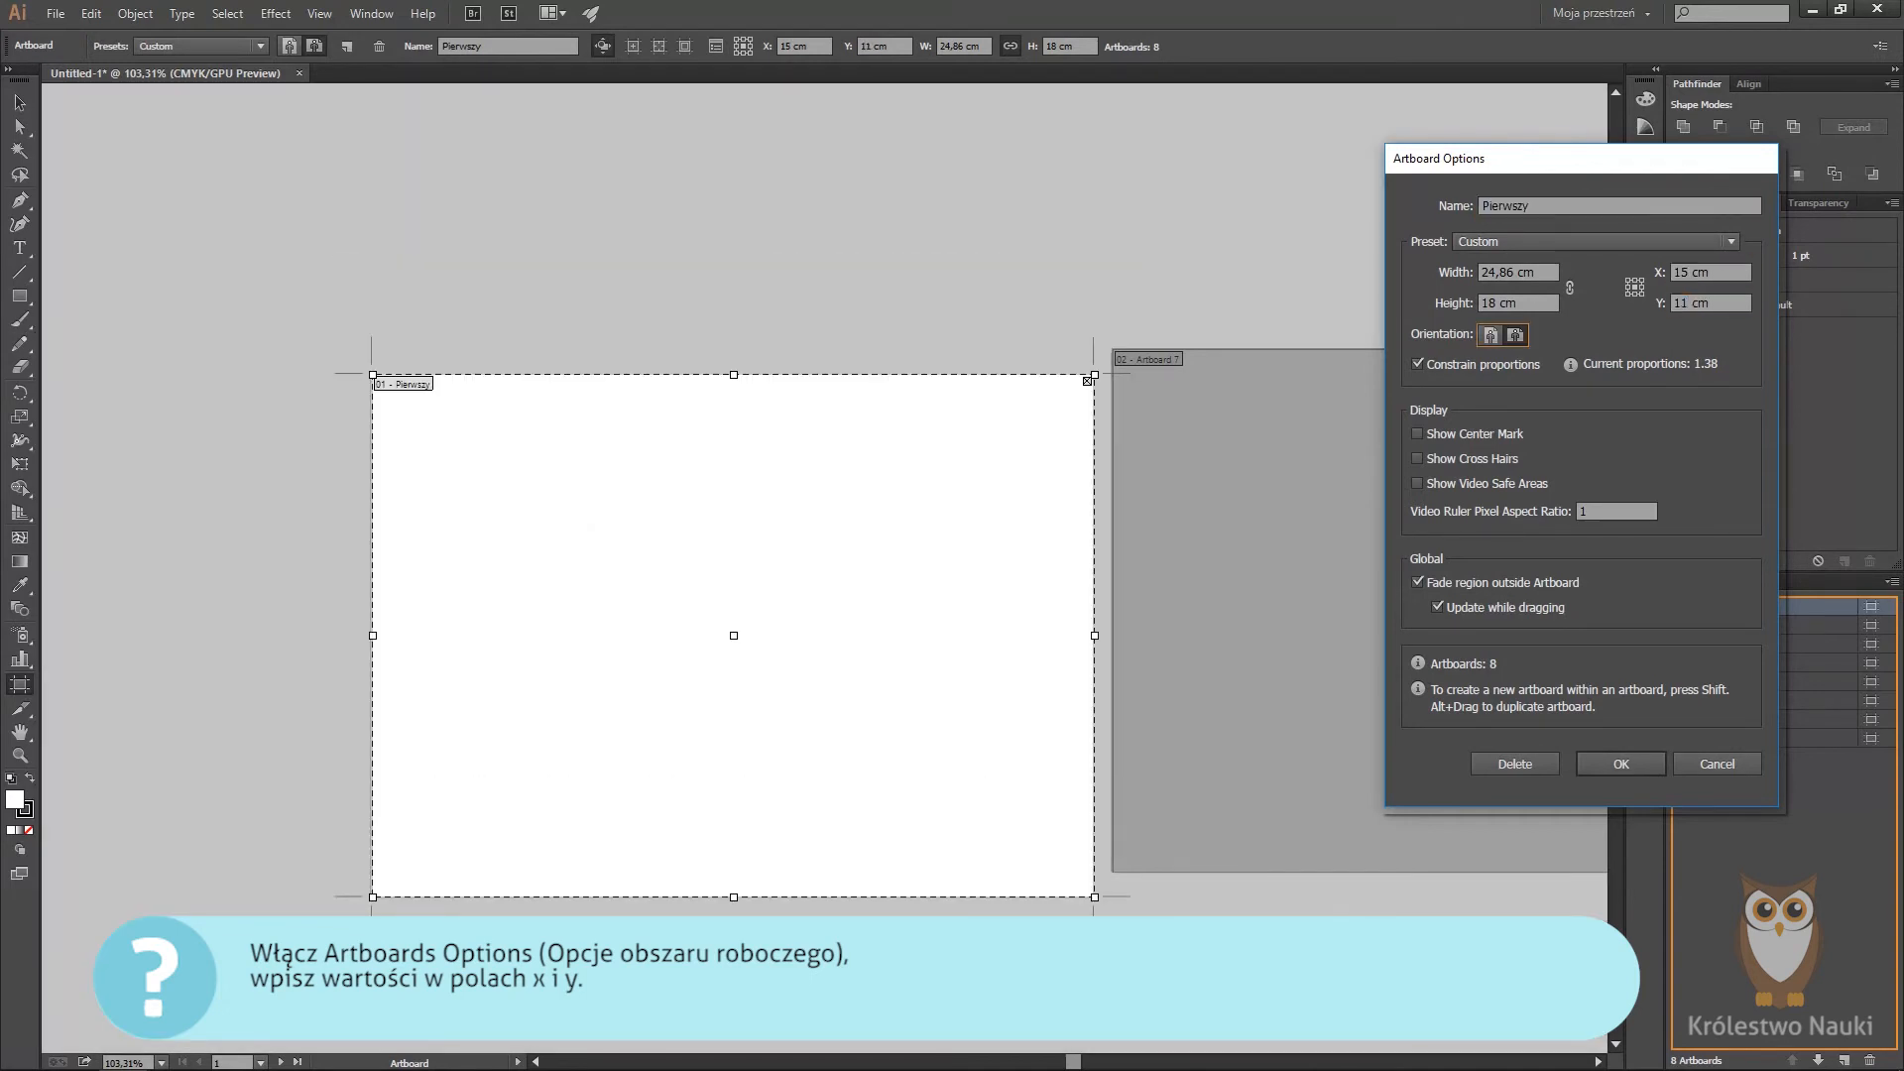
click(1626, 764)
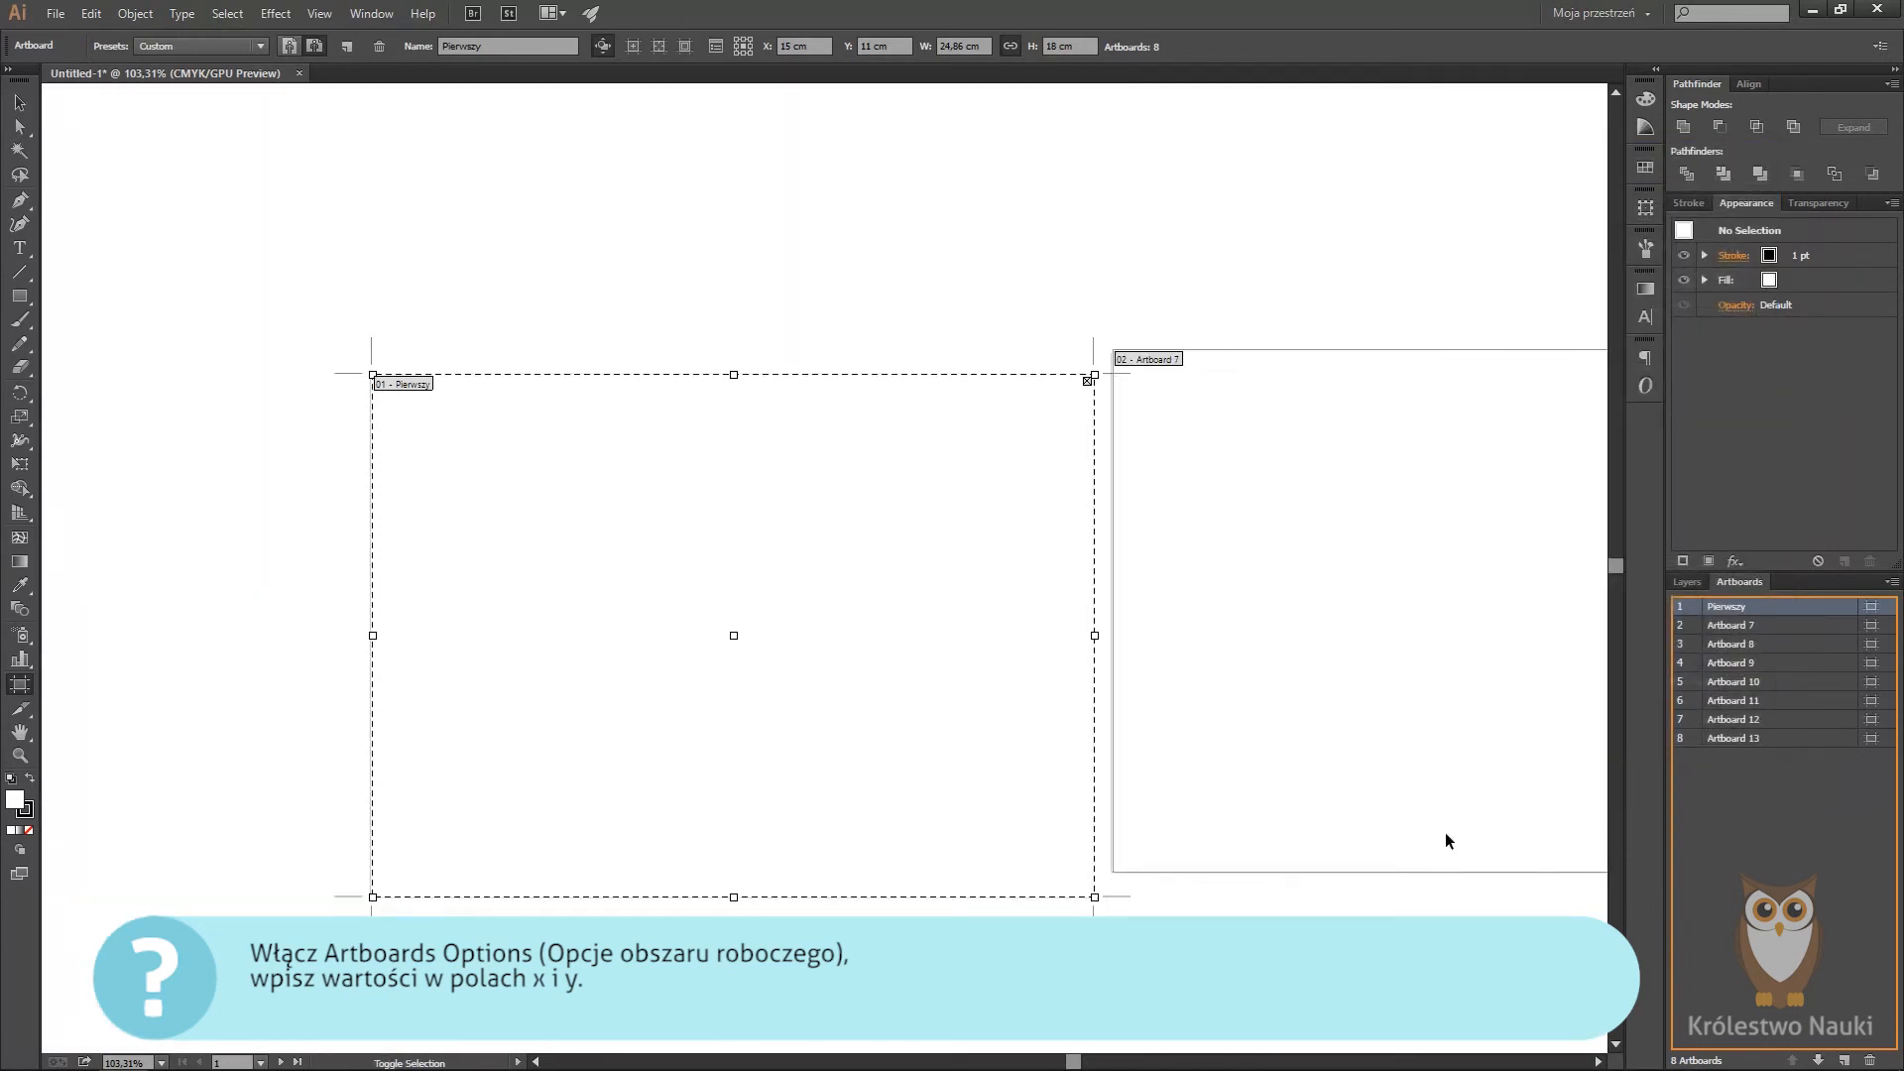
Step: Rearrange all the artboards in a Grid by Row layout with 4 columns
key(z)
key(space)
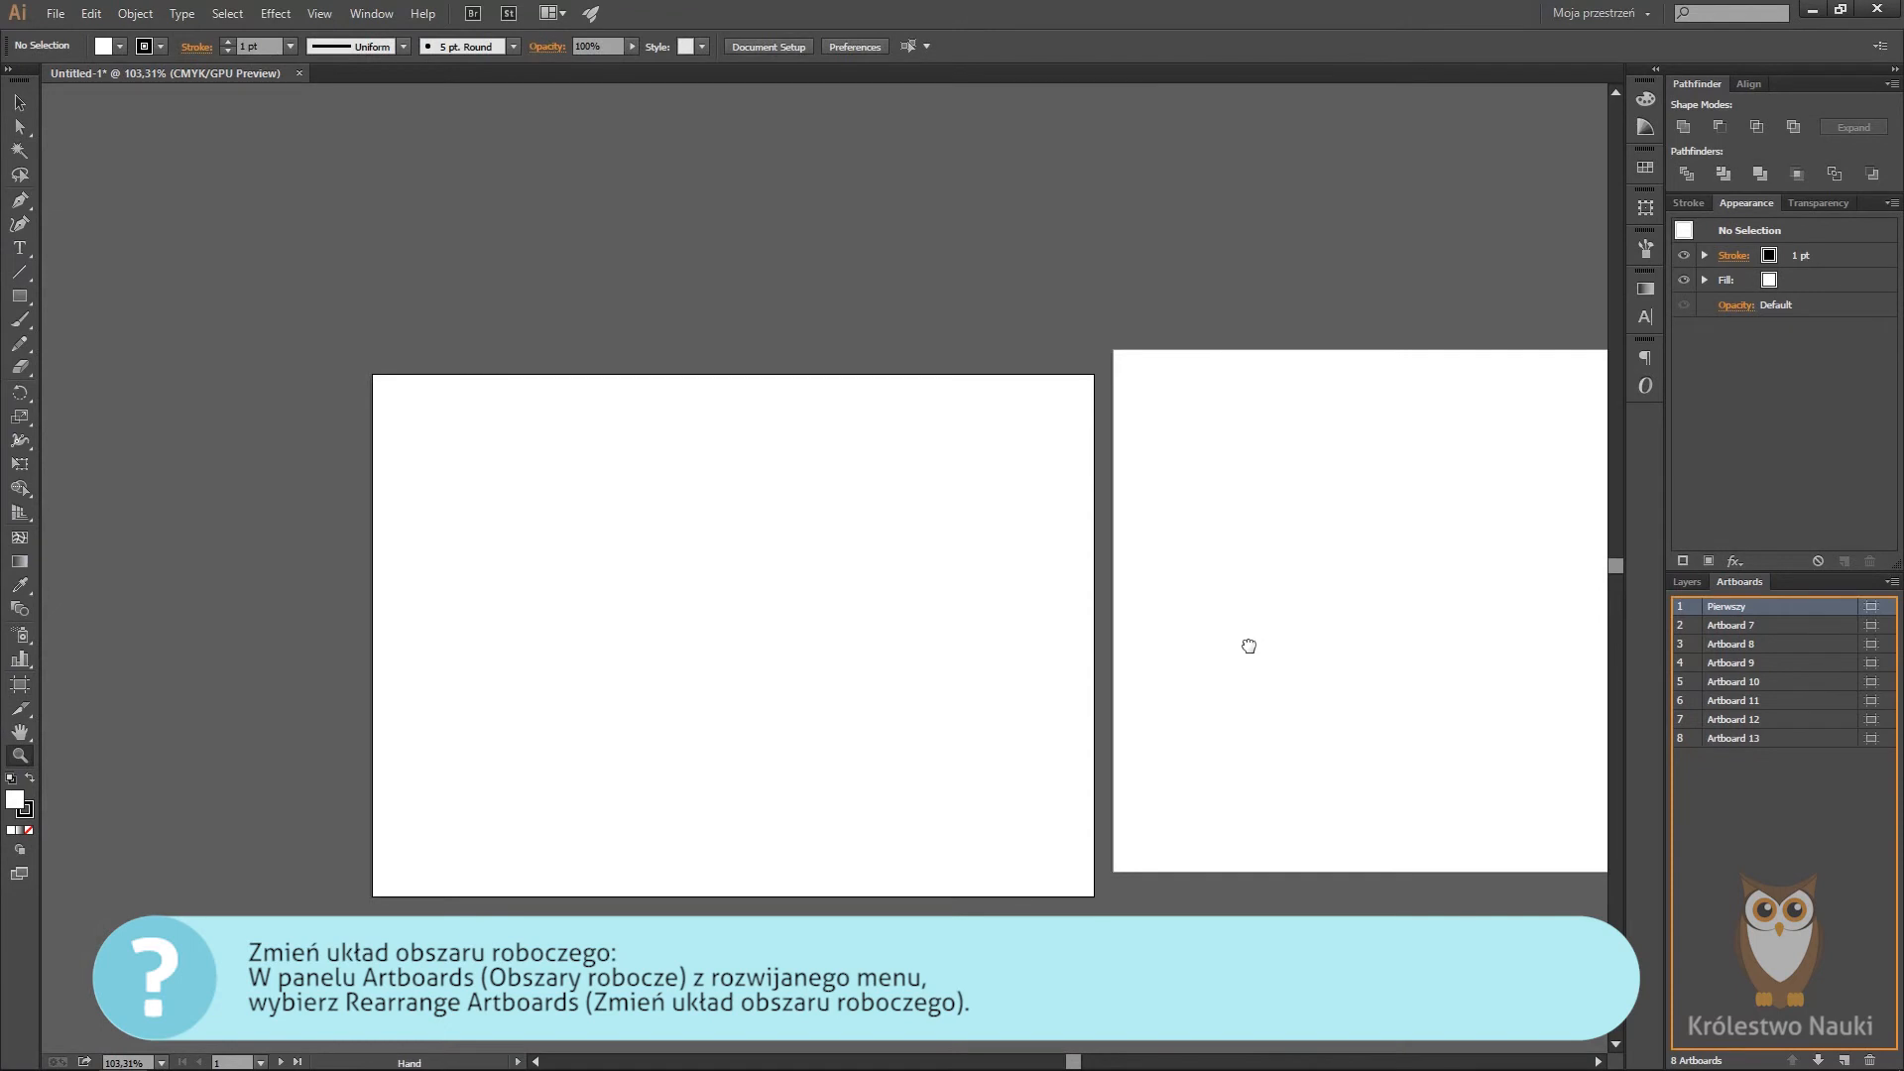
drag(1250, 646, 1157, 575)
click(1892, 582)
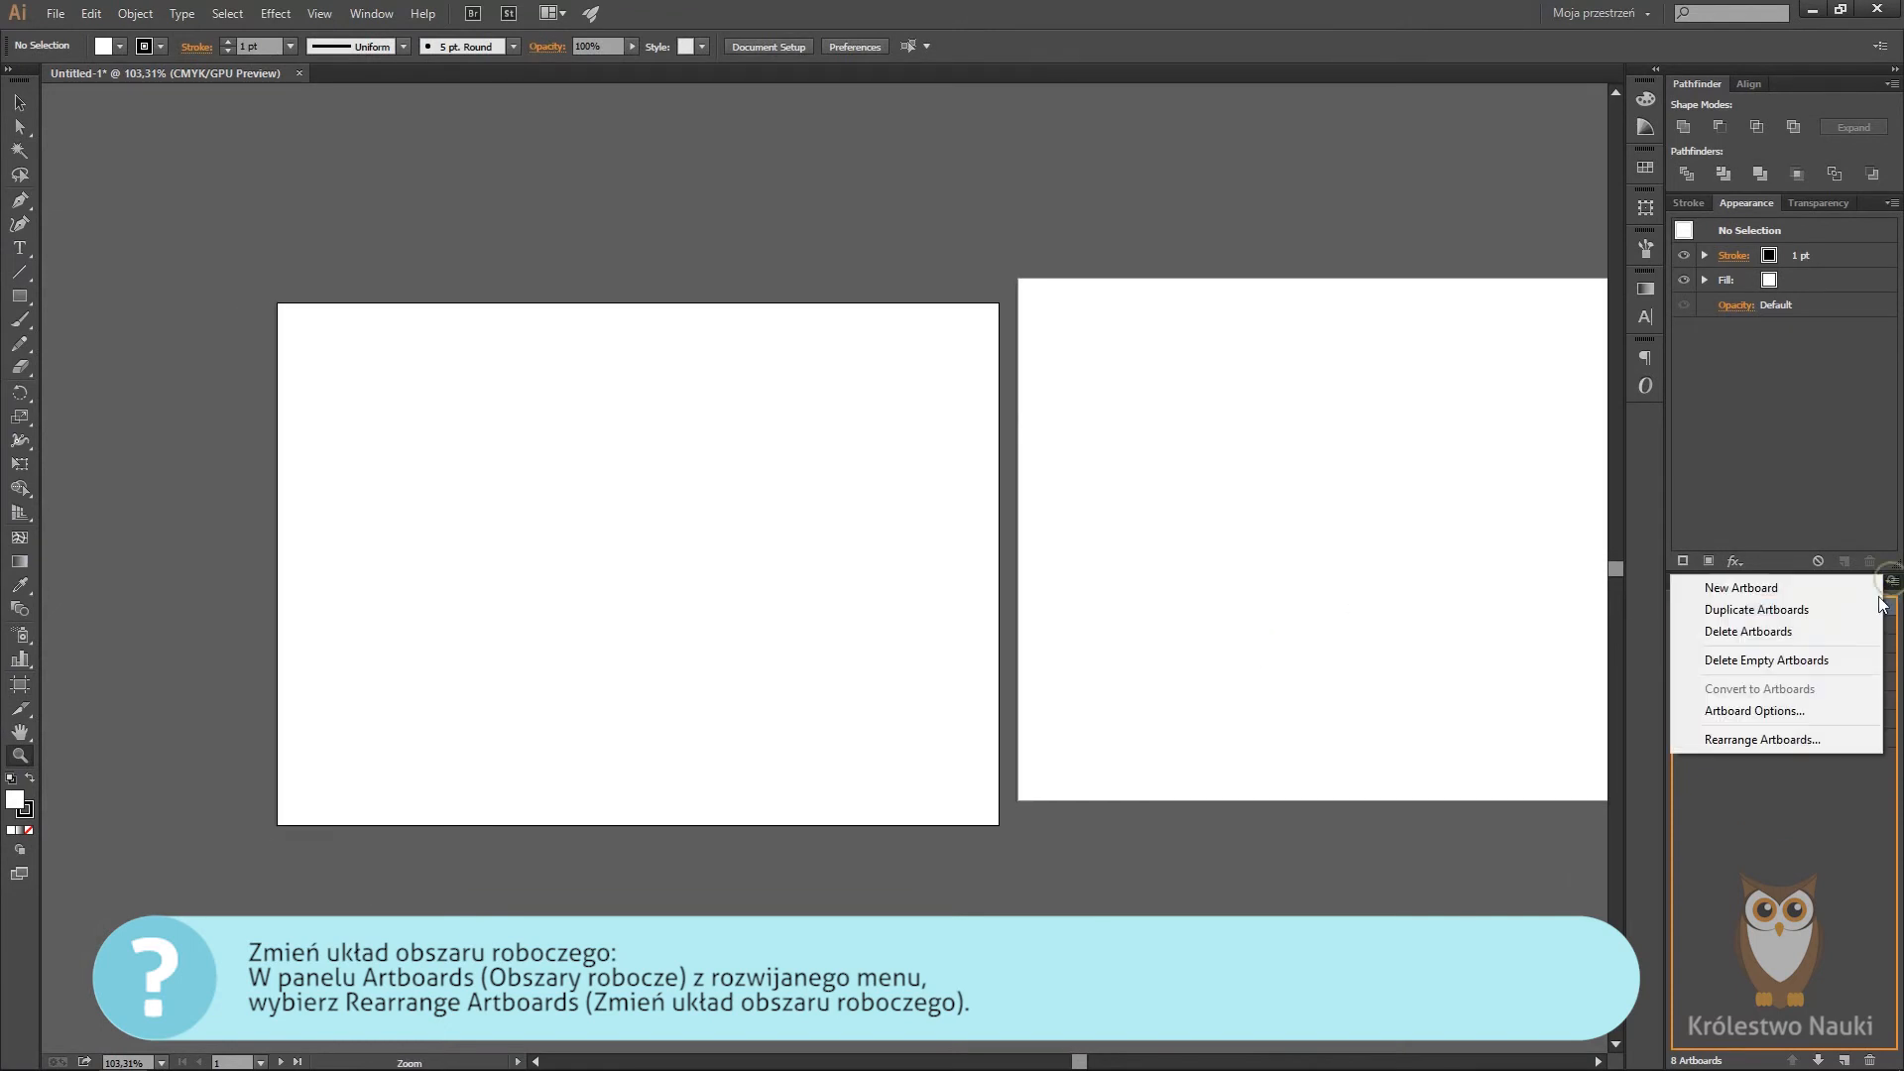
click(1826, 740)
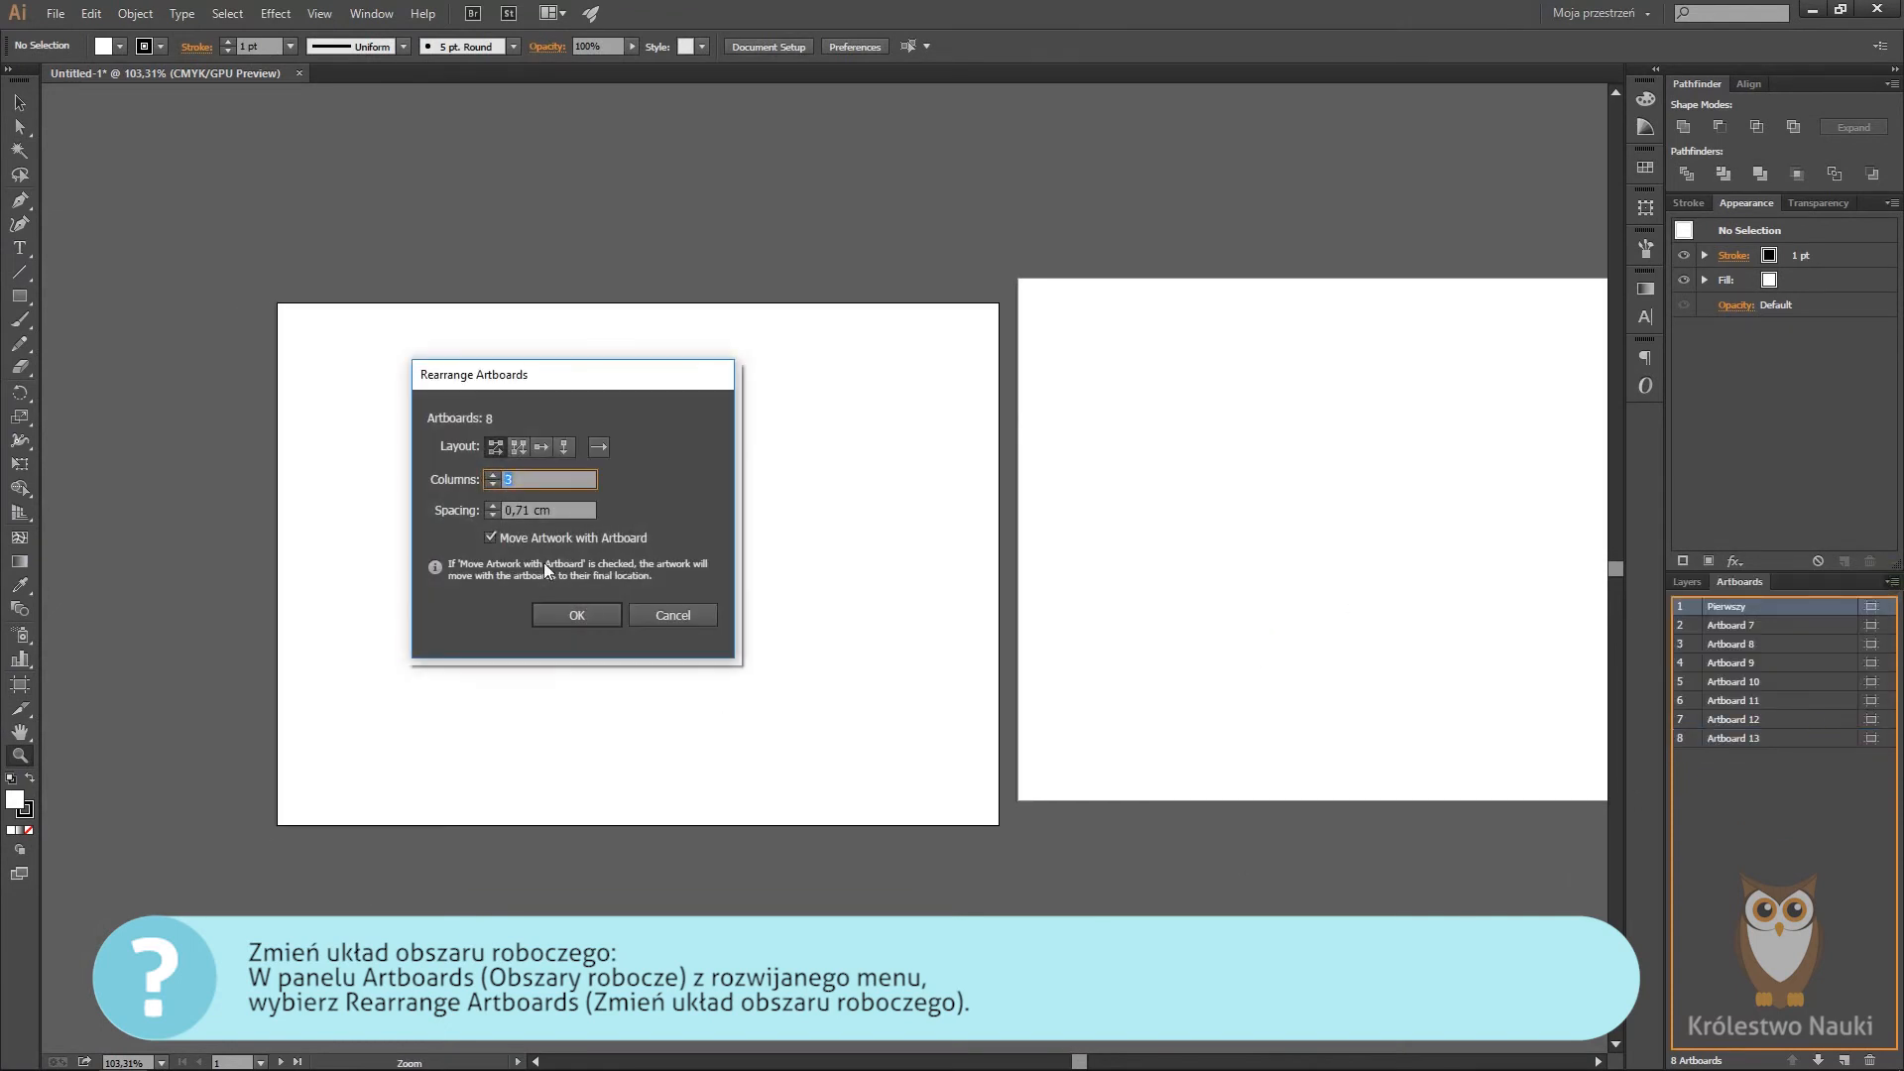
click(493, 448)
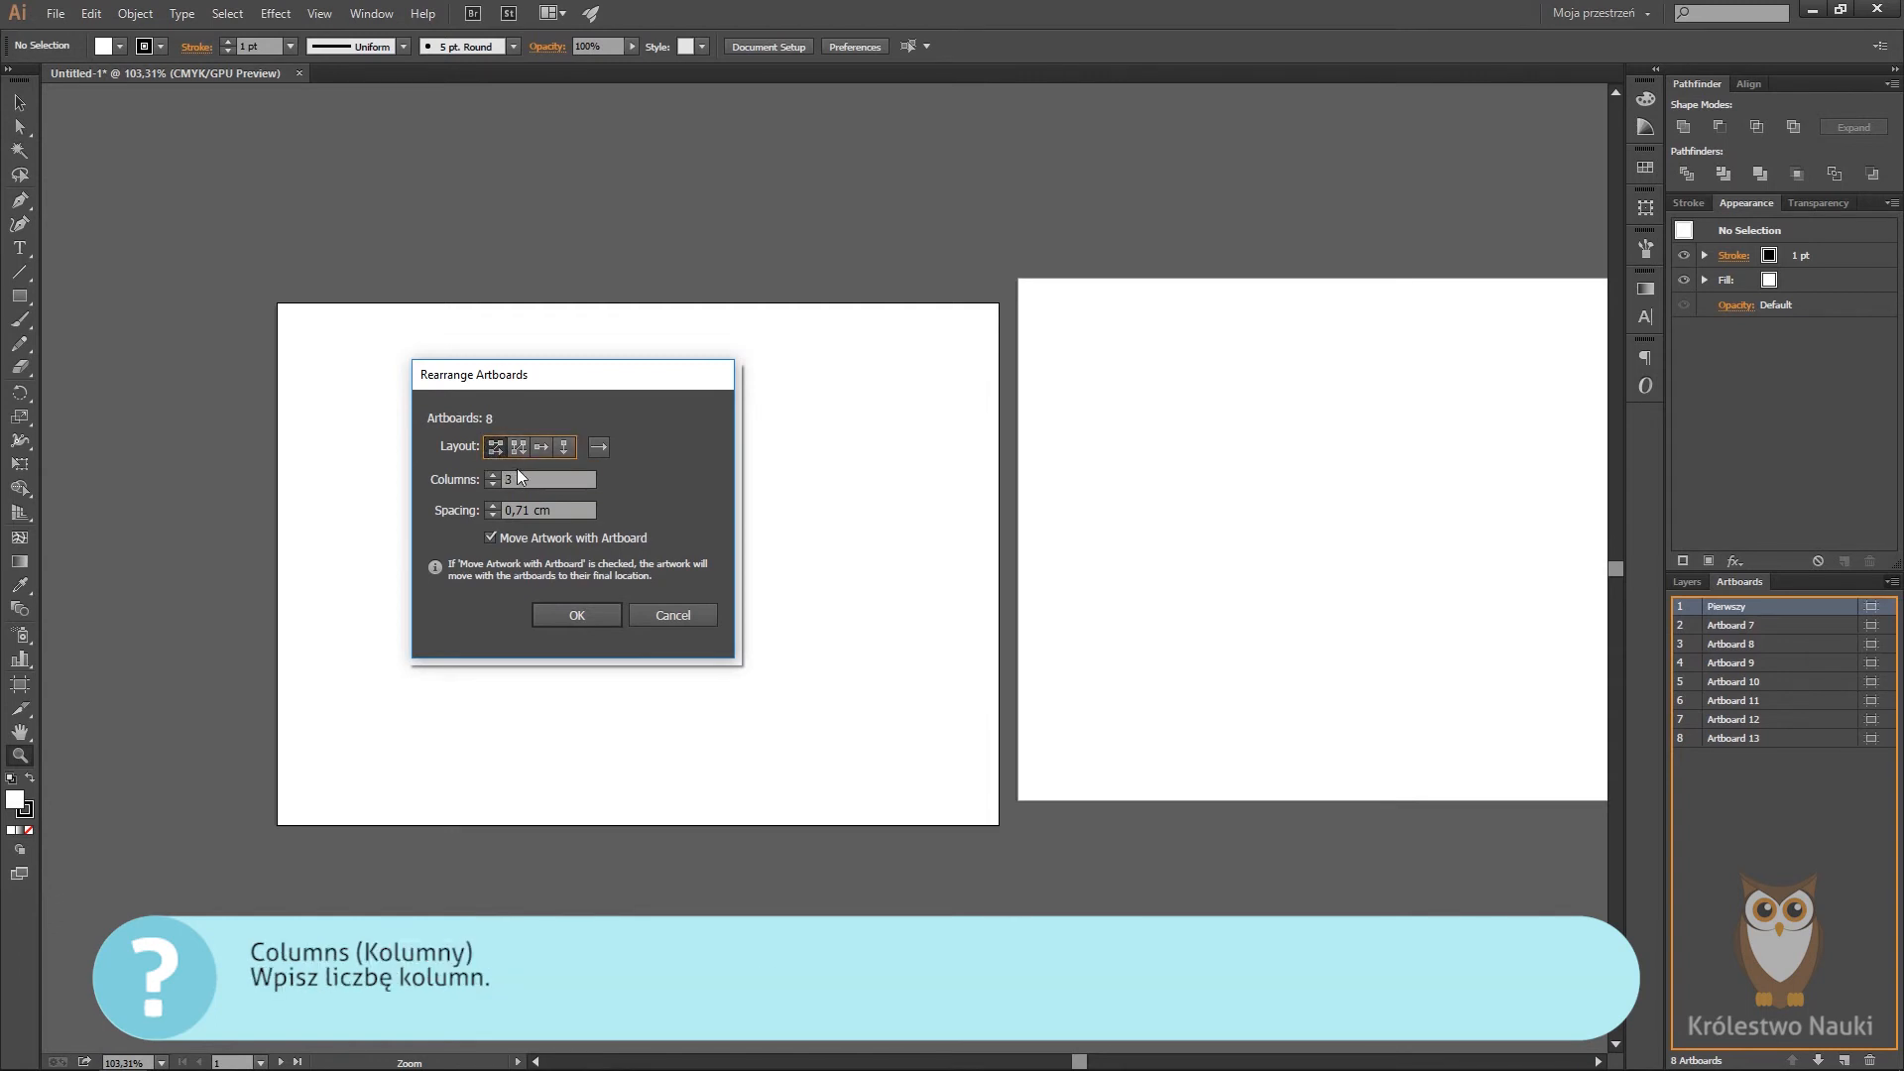
click(492, 474)
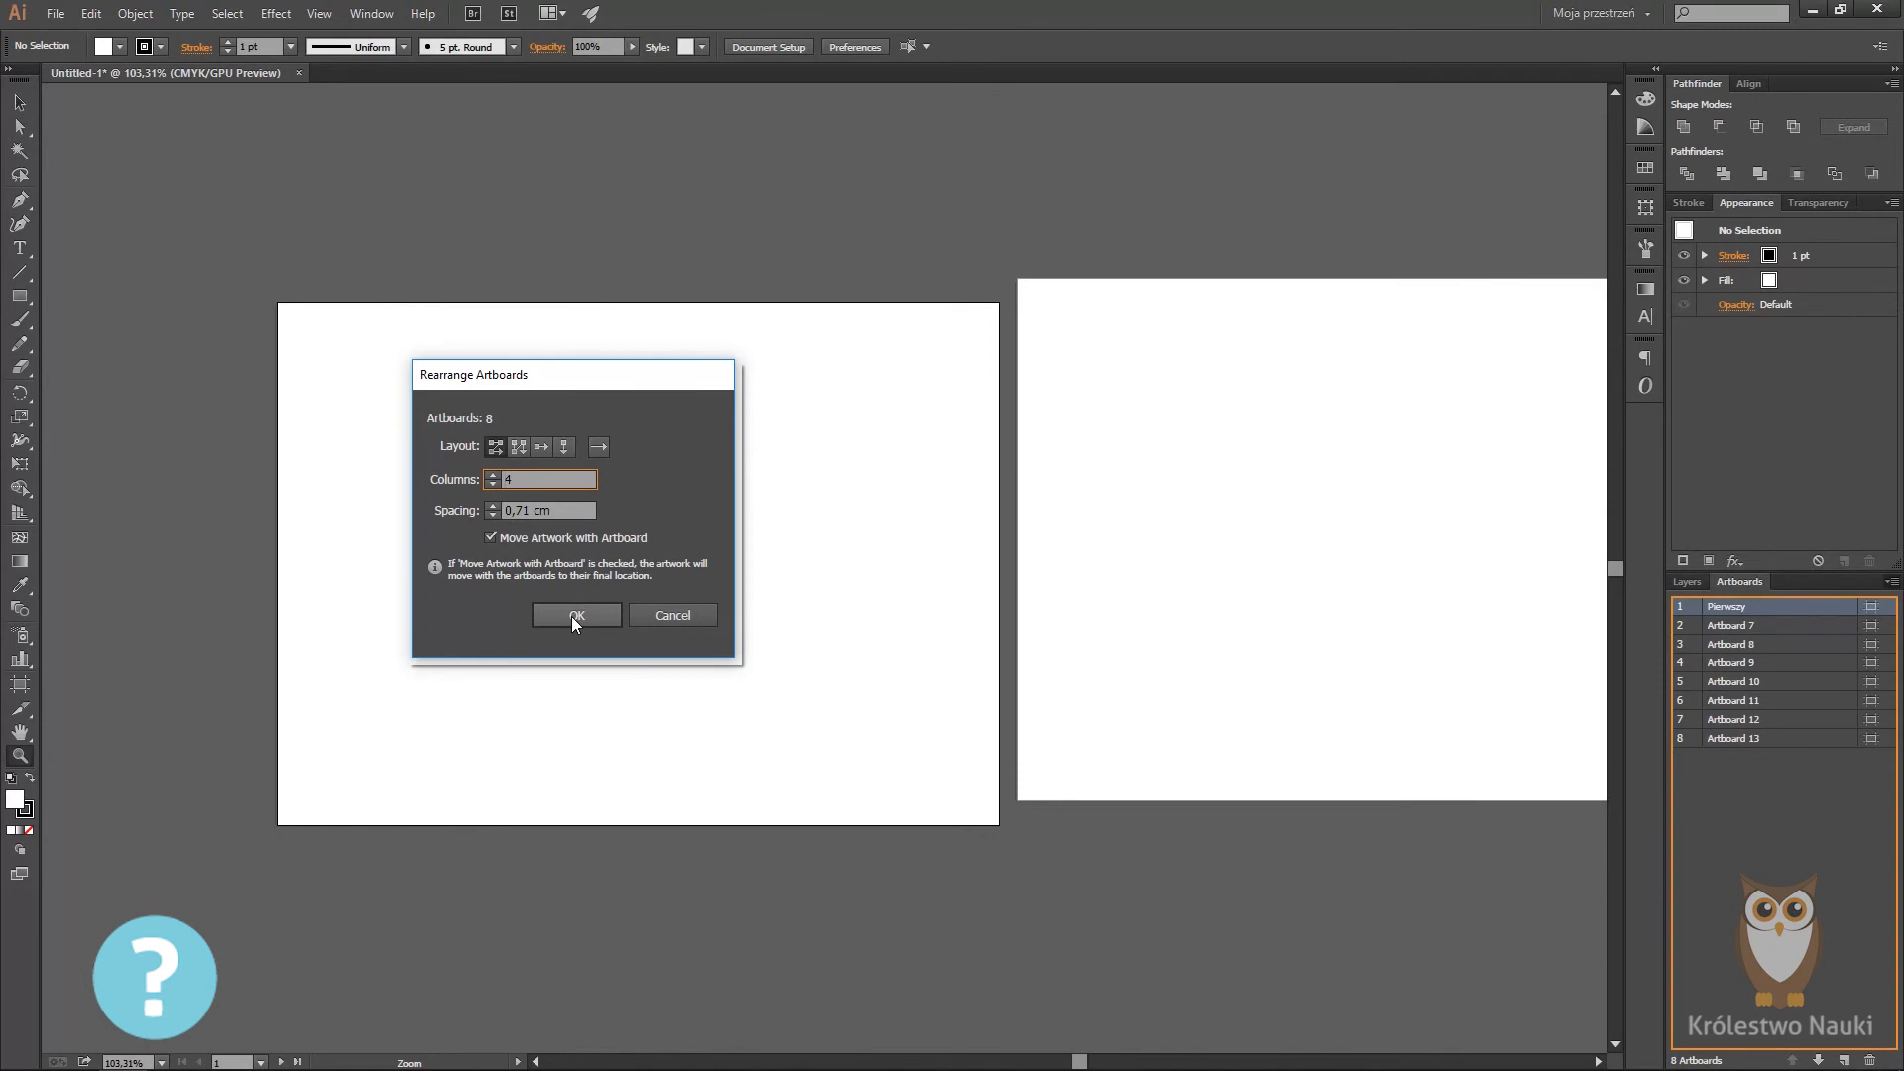
click(575, 614)
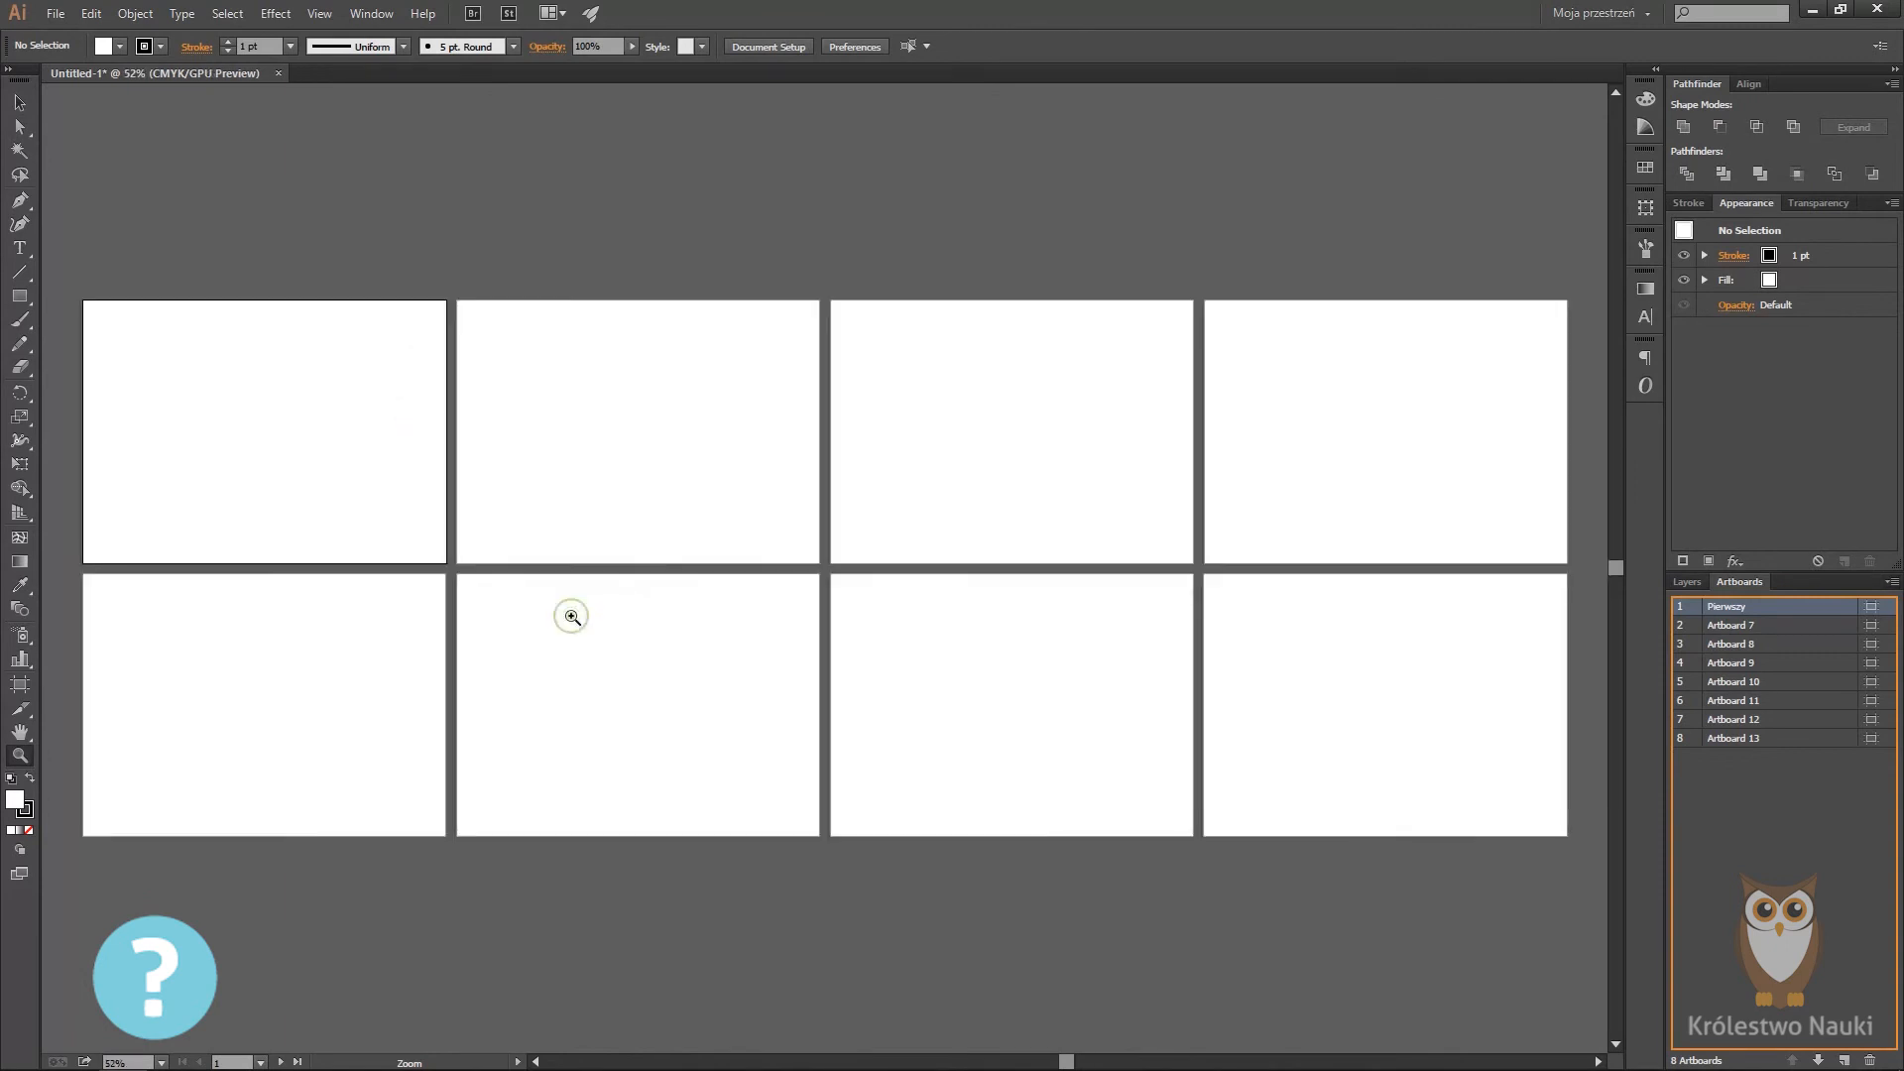
Step: Rearrange the artboards in a Grid by Column layout with 4 rows and 2 cm spacing
click(1892, 582)
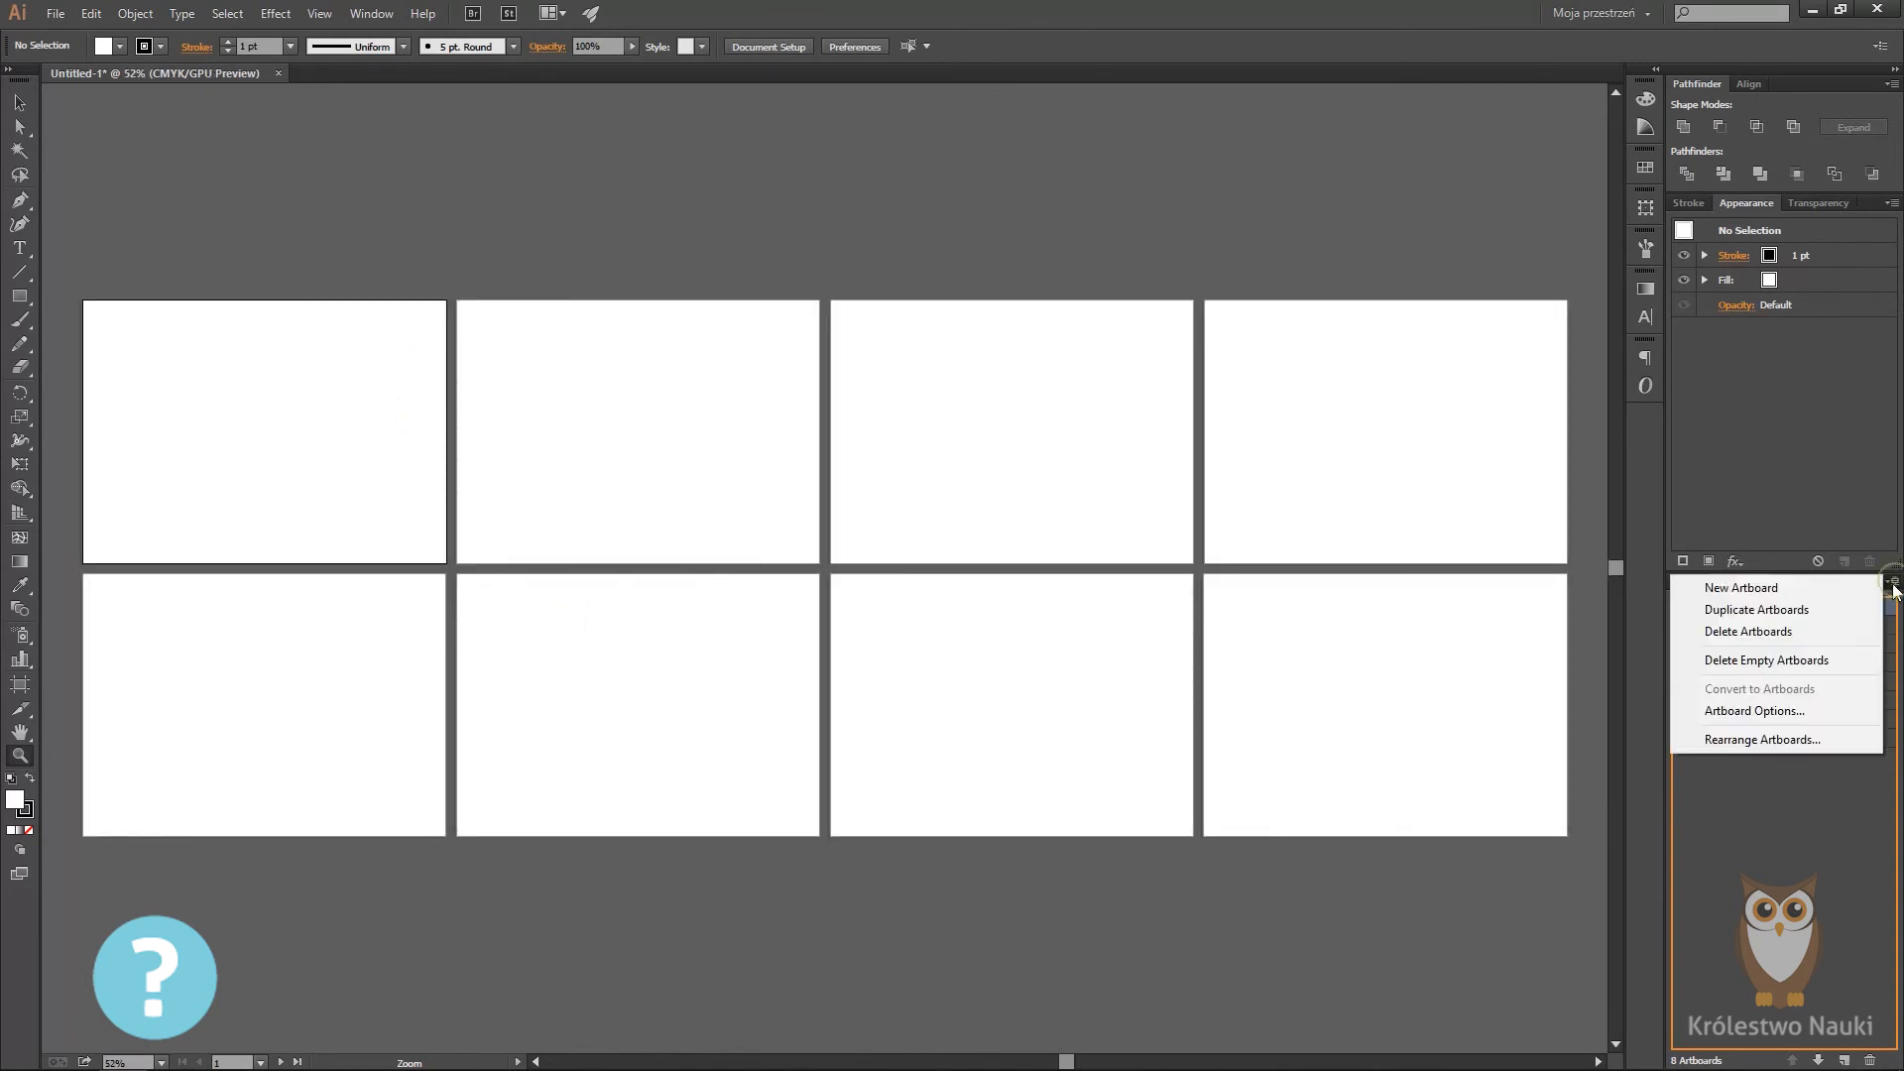
click(1816, 735)
click(517, 446)
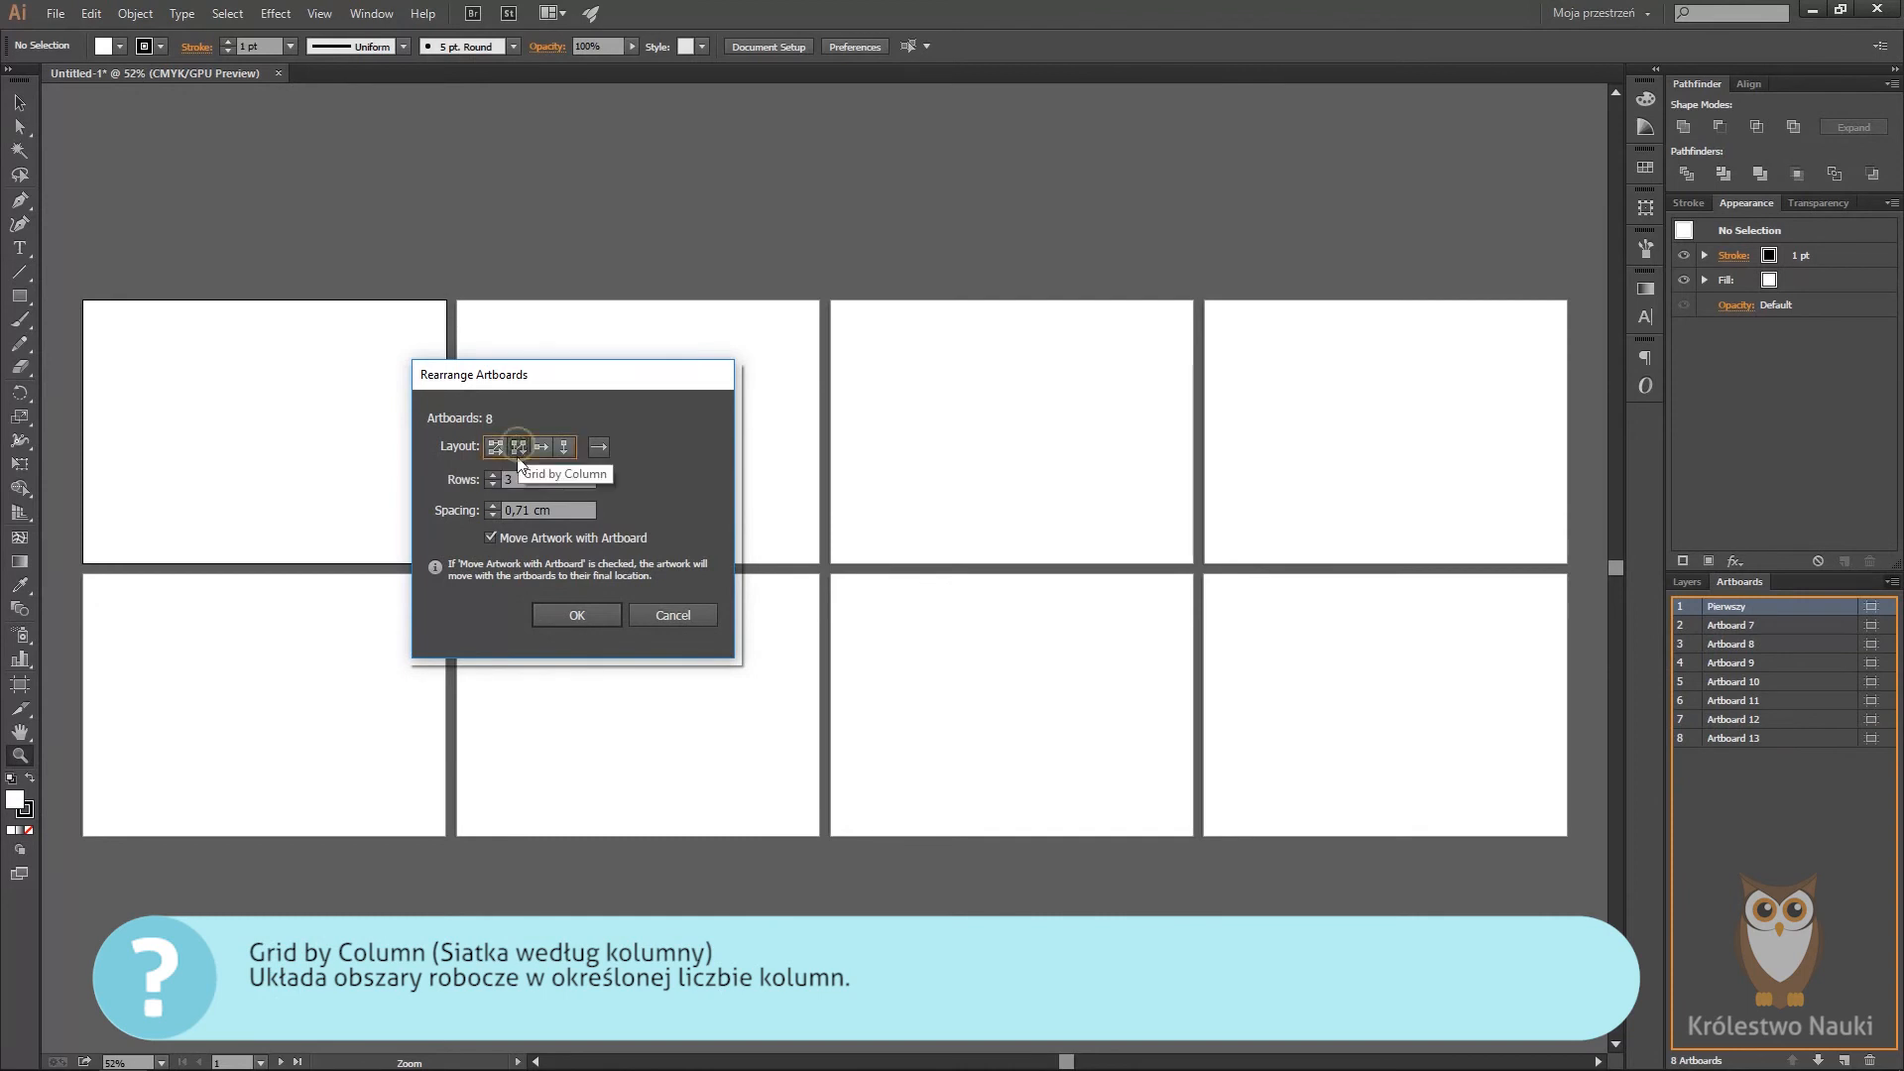
key(Tab)
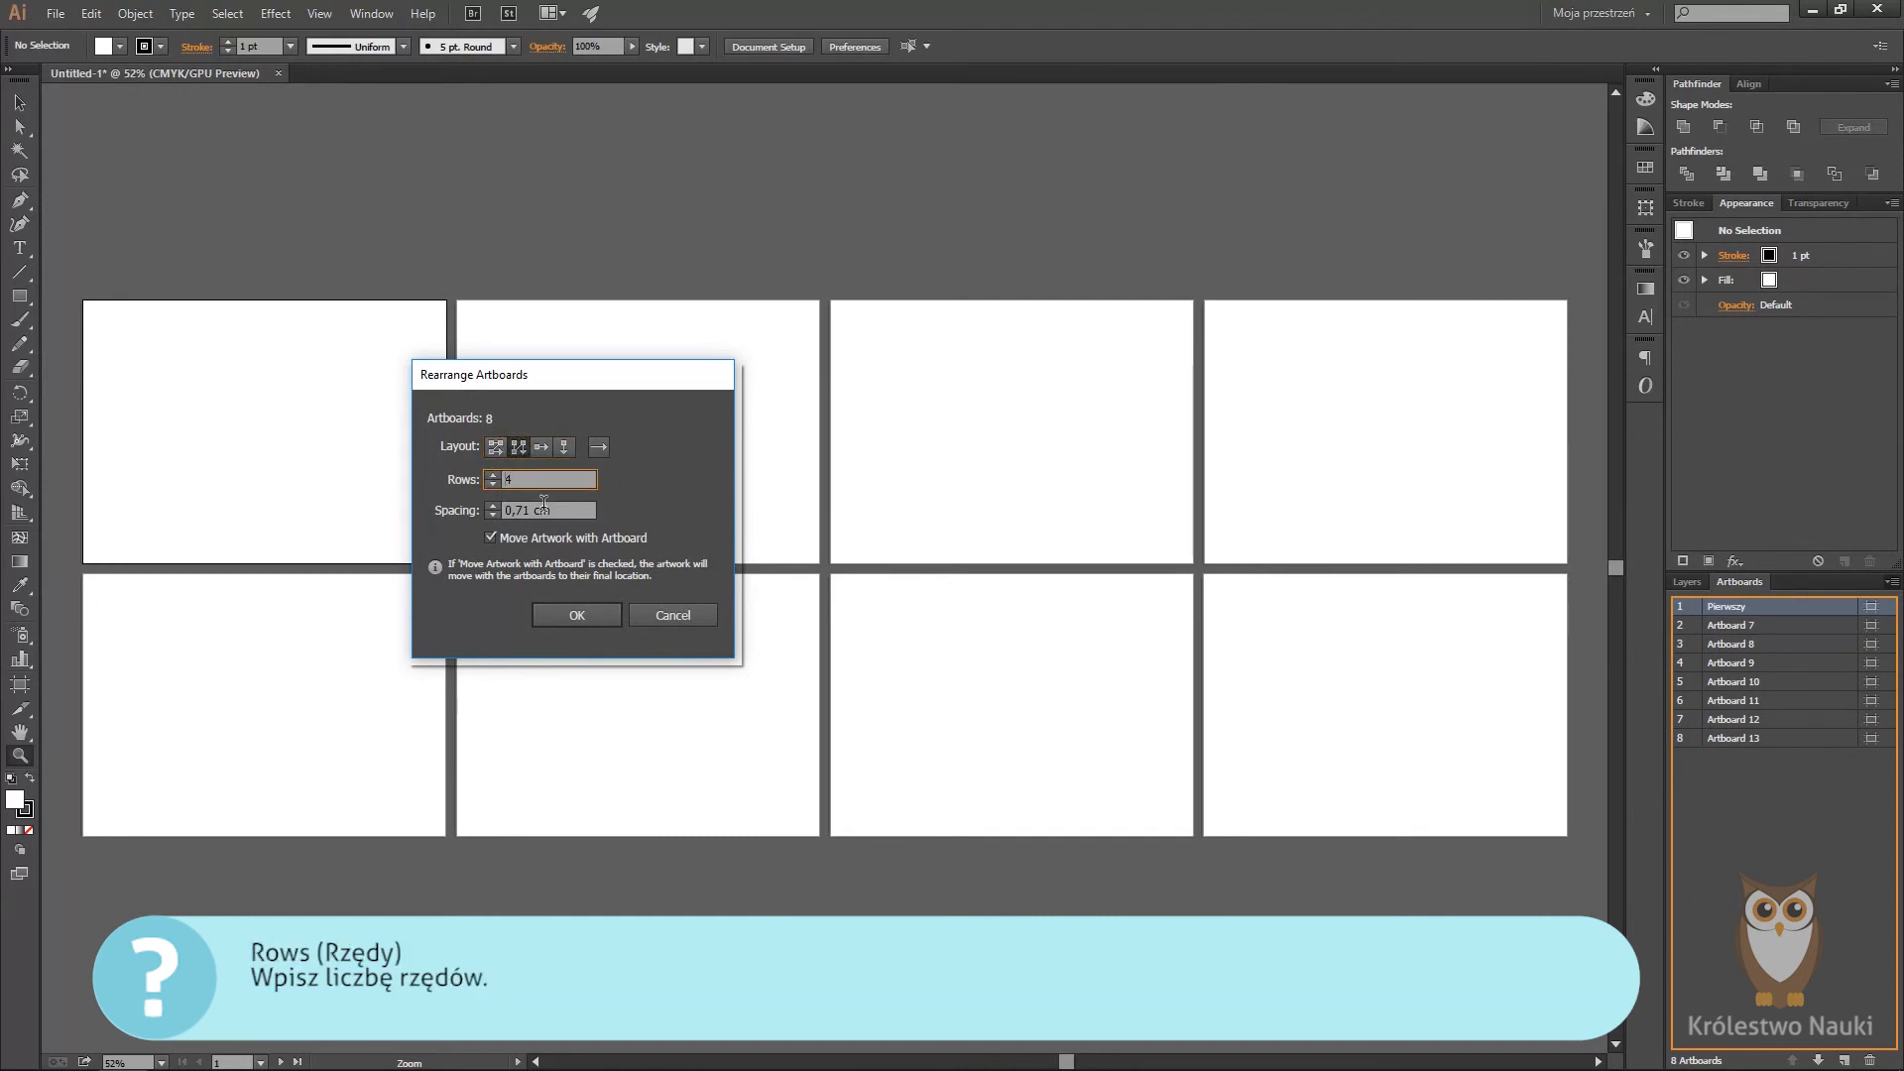
key(Tab)
text(2)
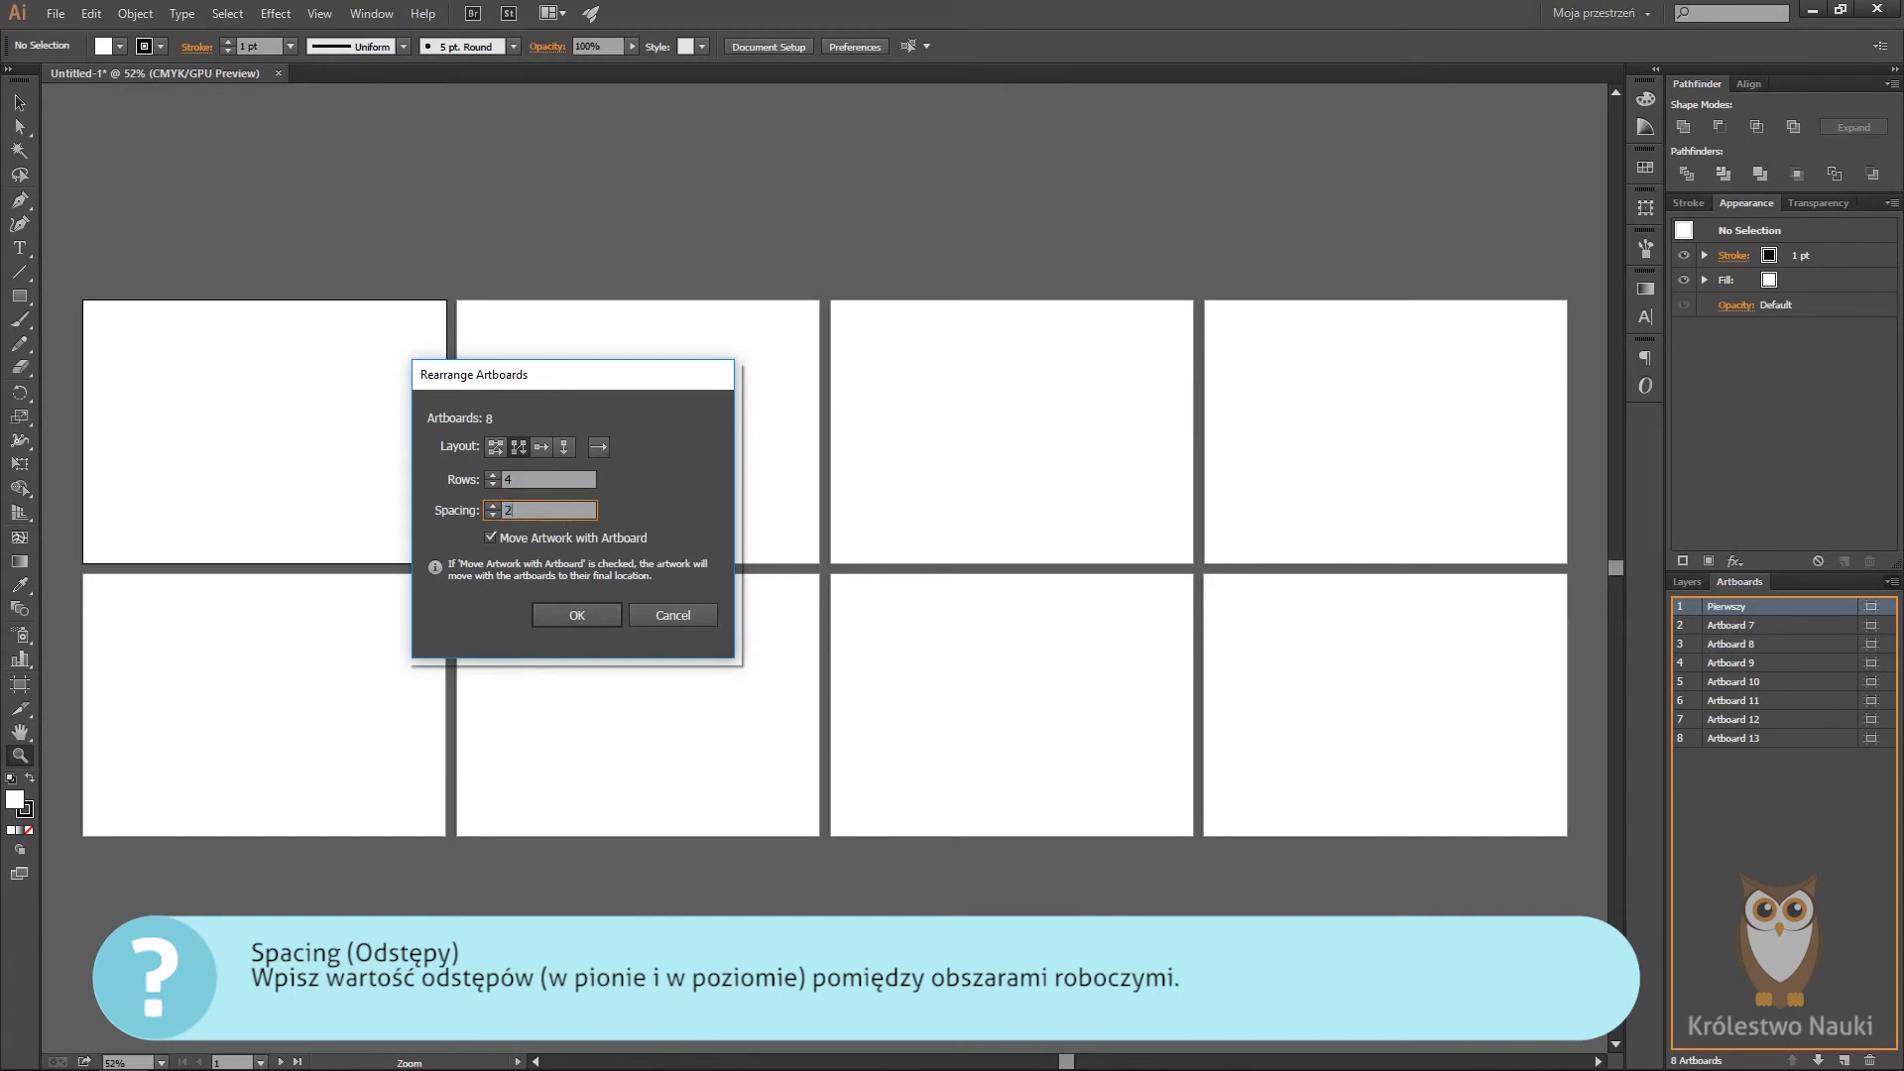
click(579, 612)
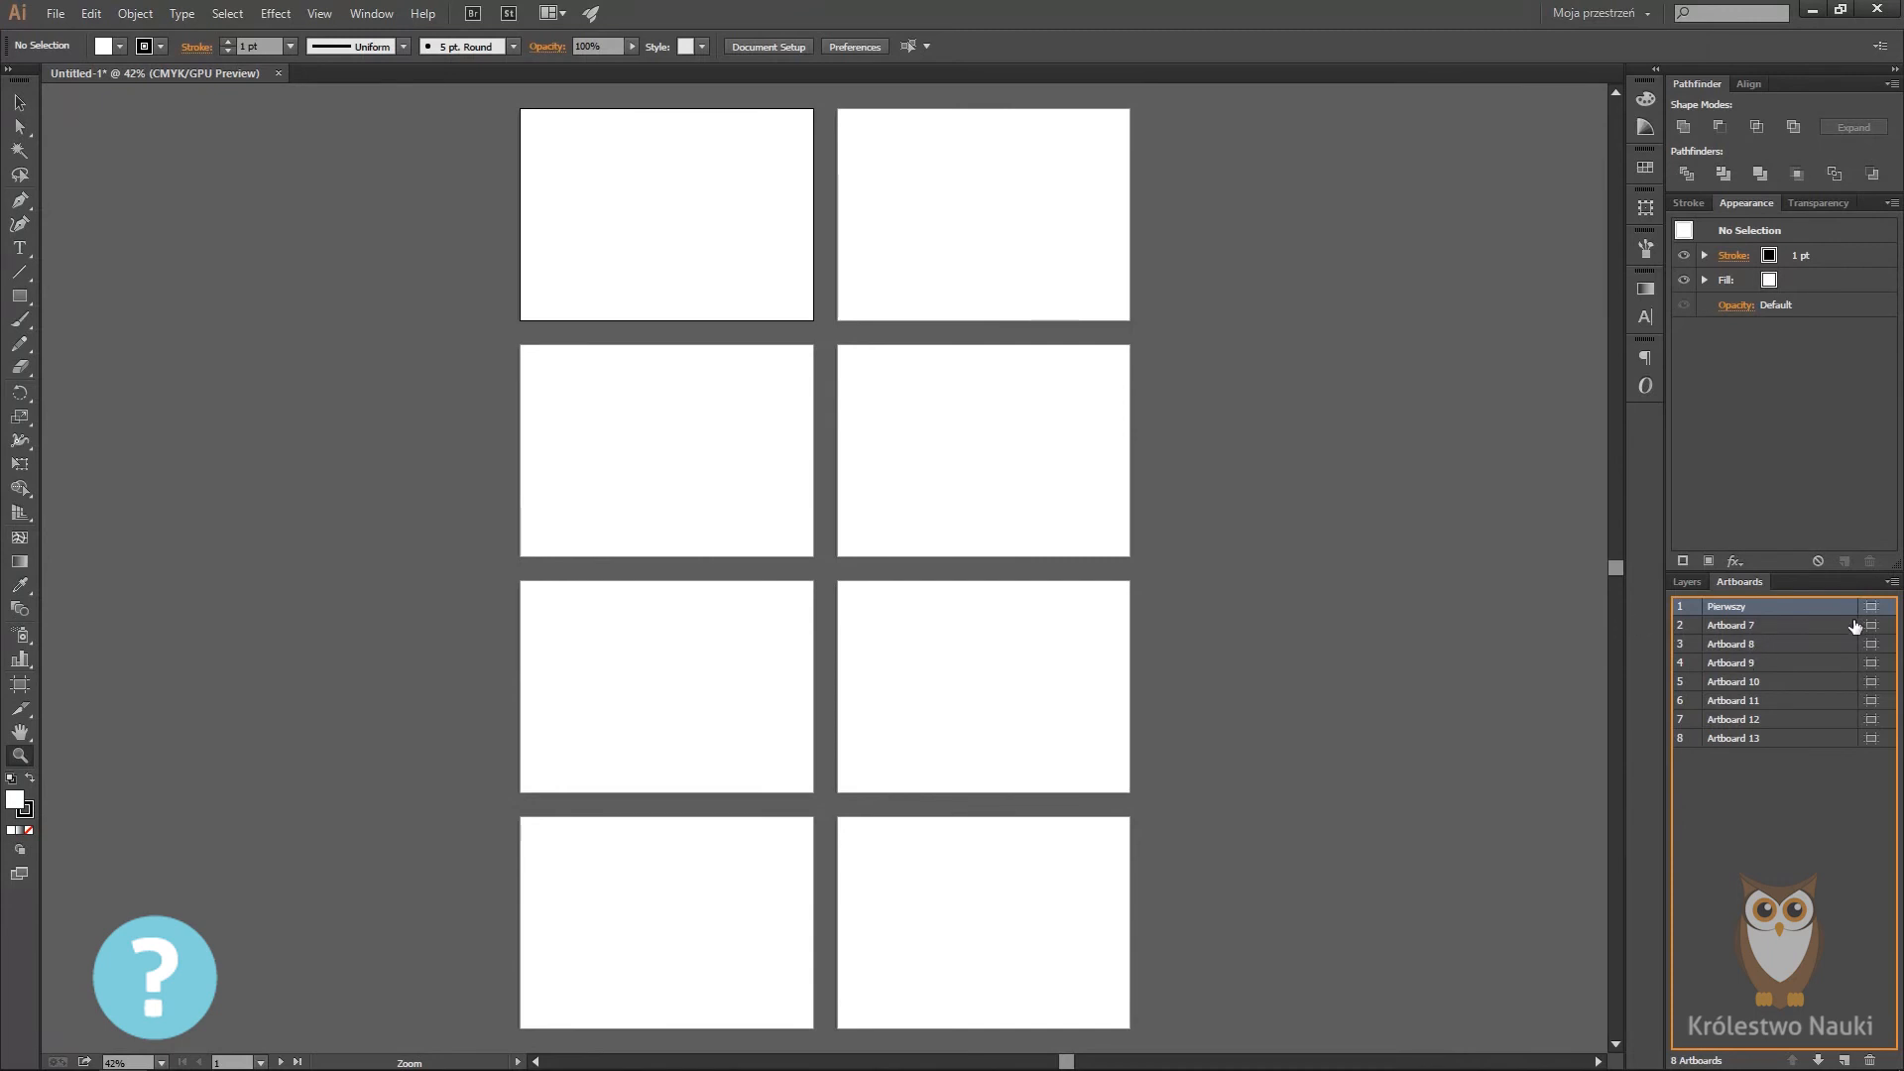
Step: Rearrange all the artboards into a single row with the Arrange by Row layout
click(1895, 589)
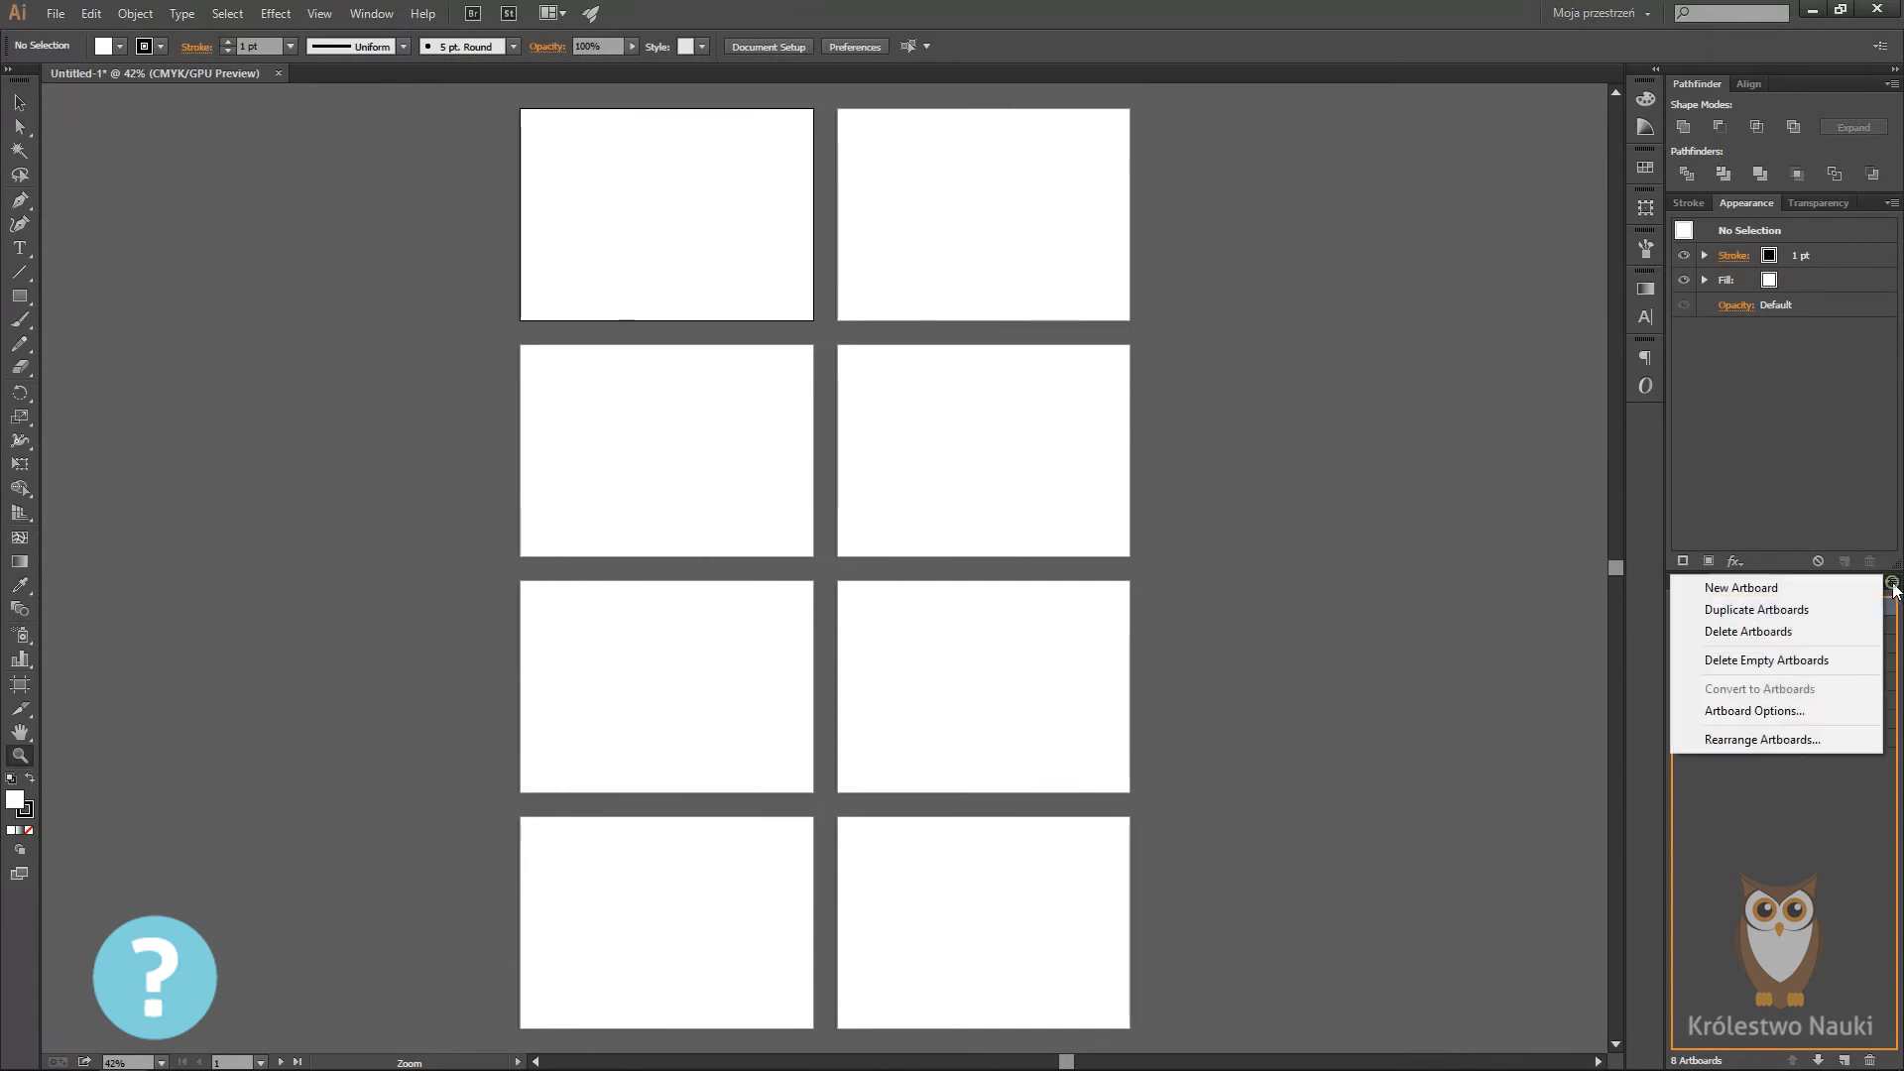
click(1819, 740)
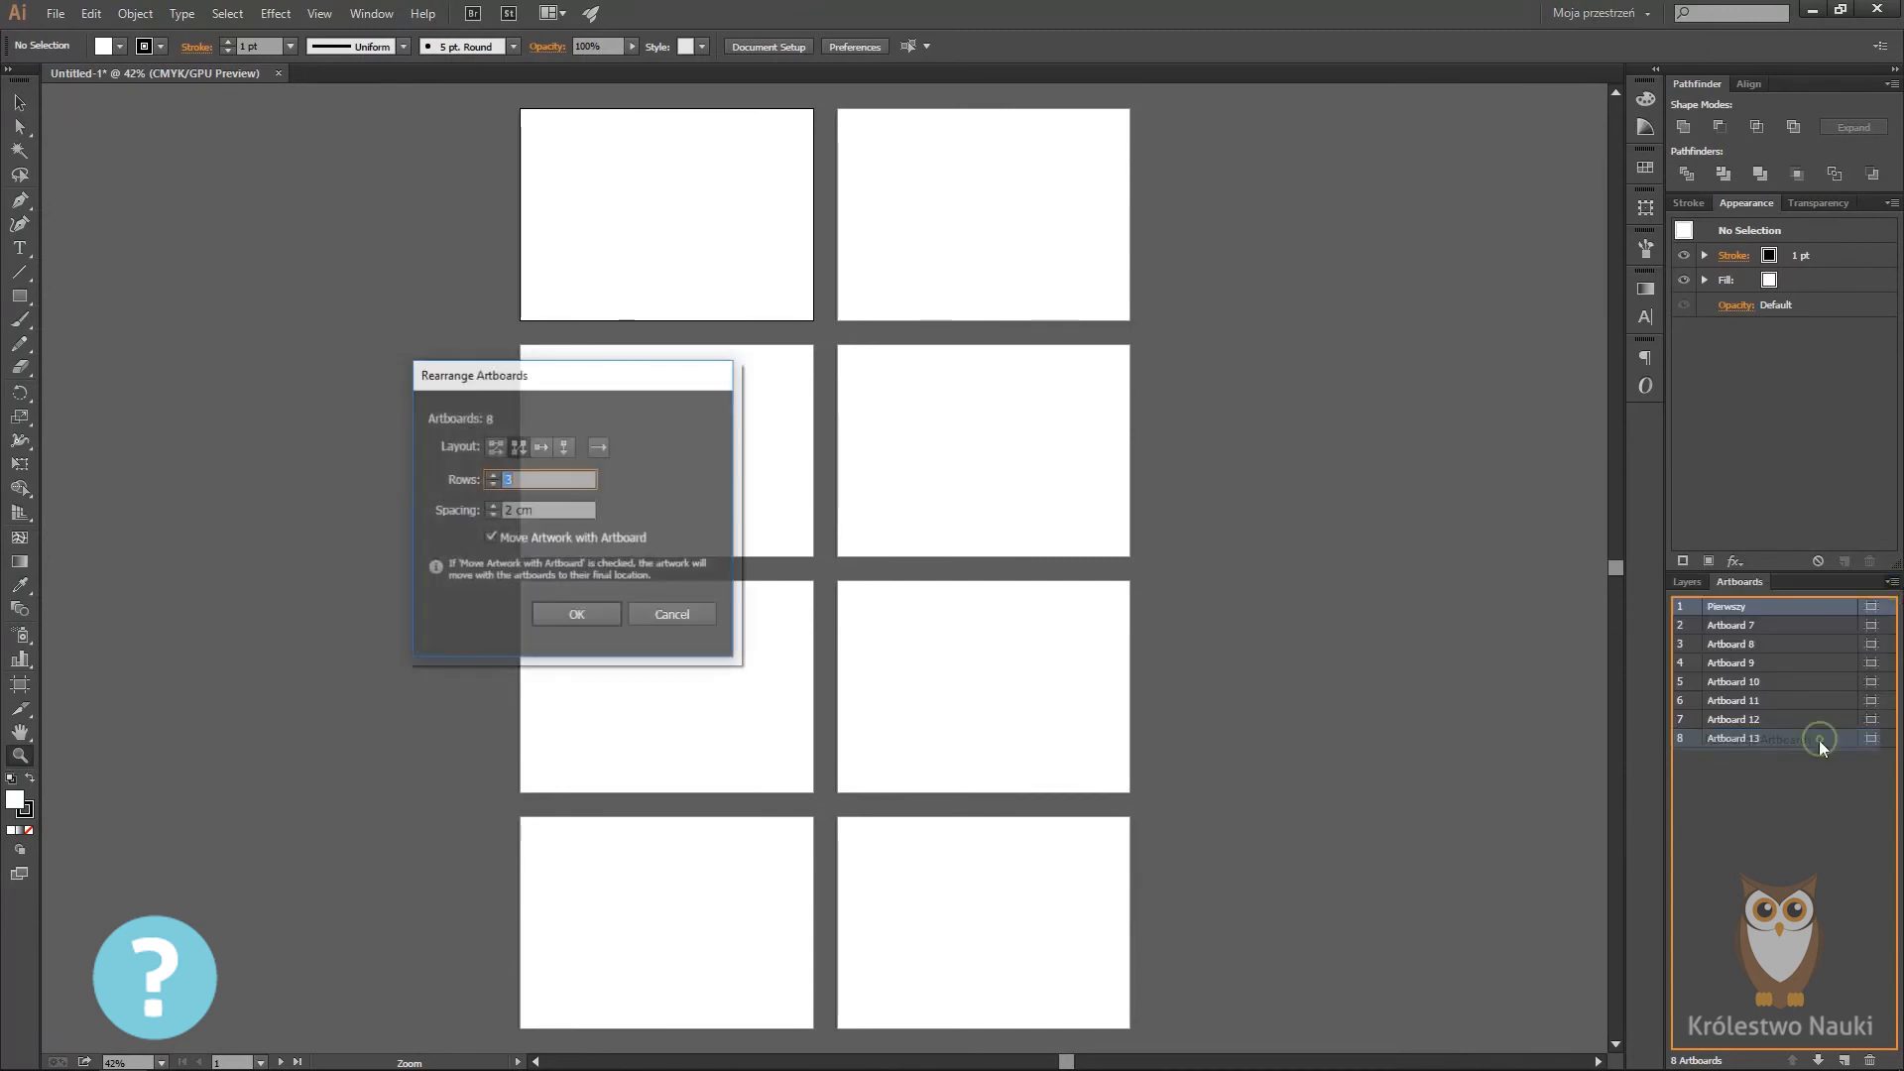
click(540, 446)
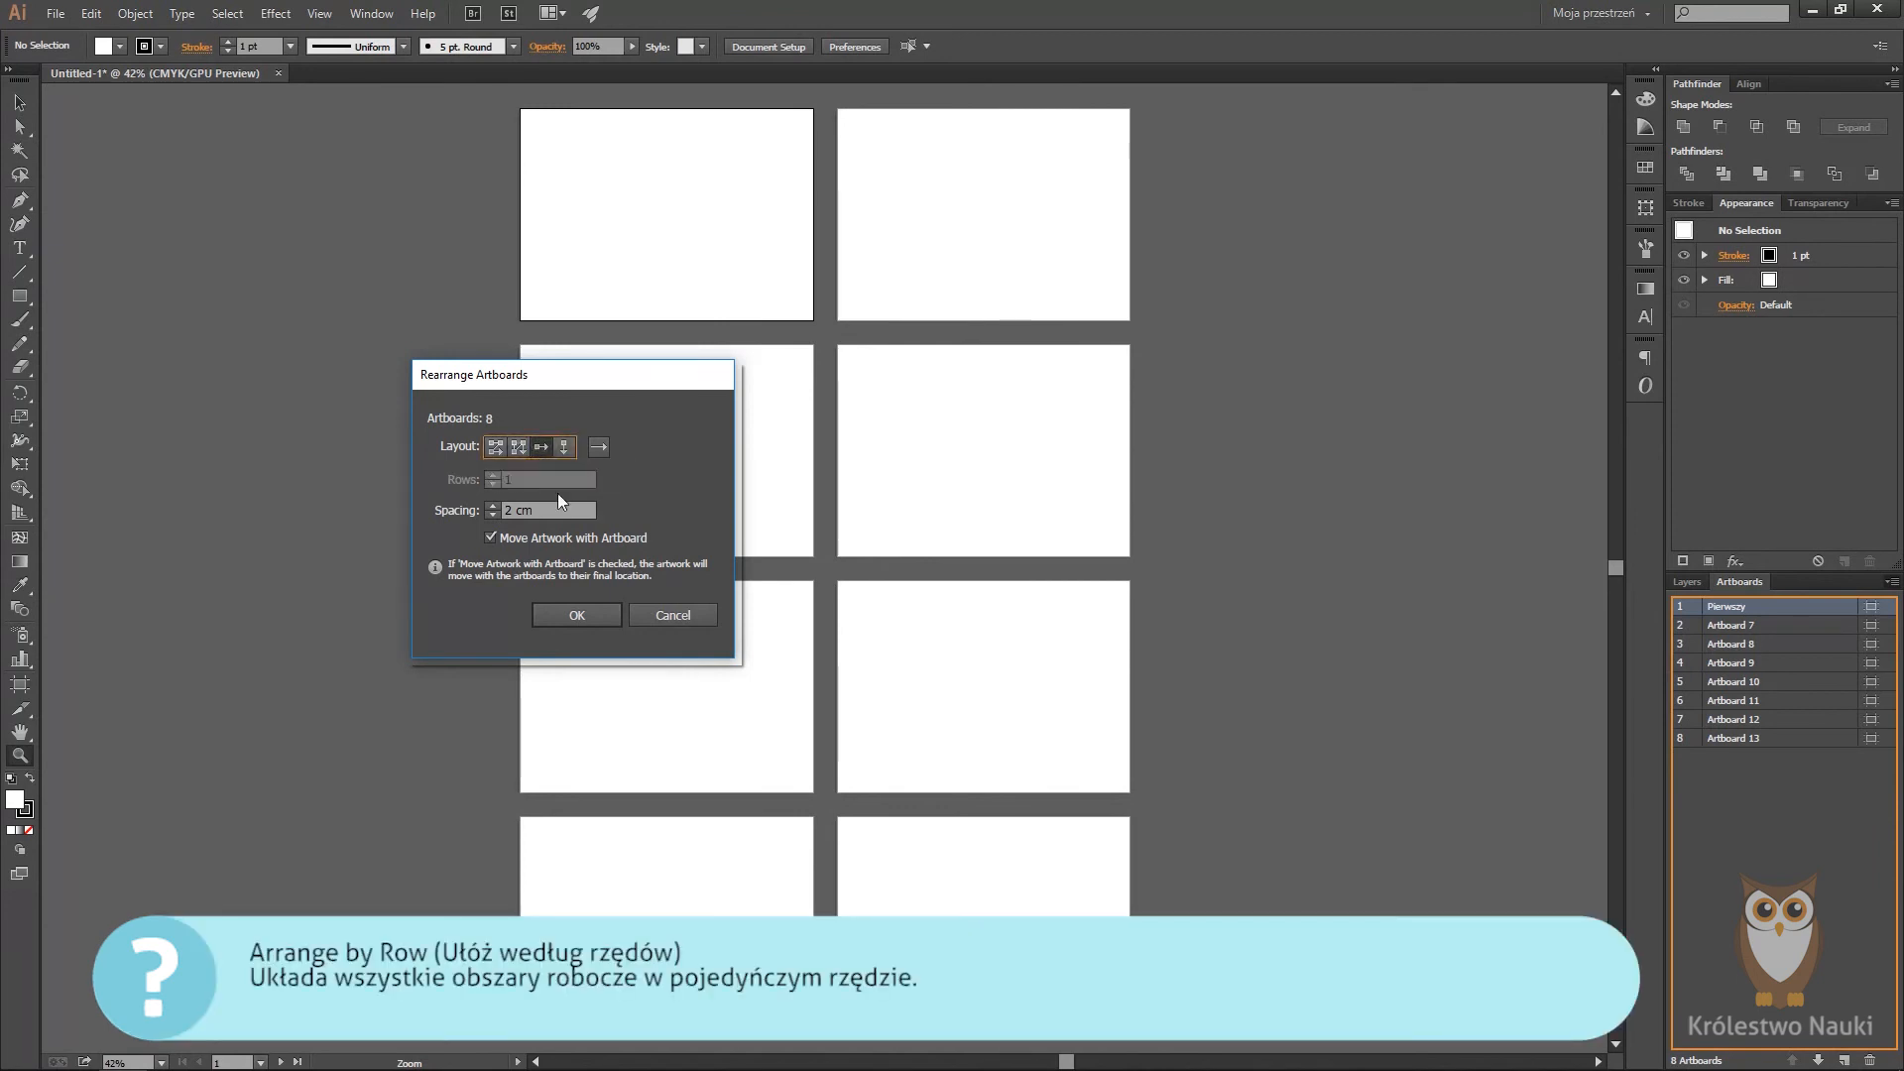
click(577, 615)
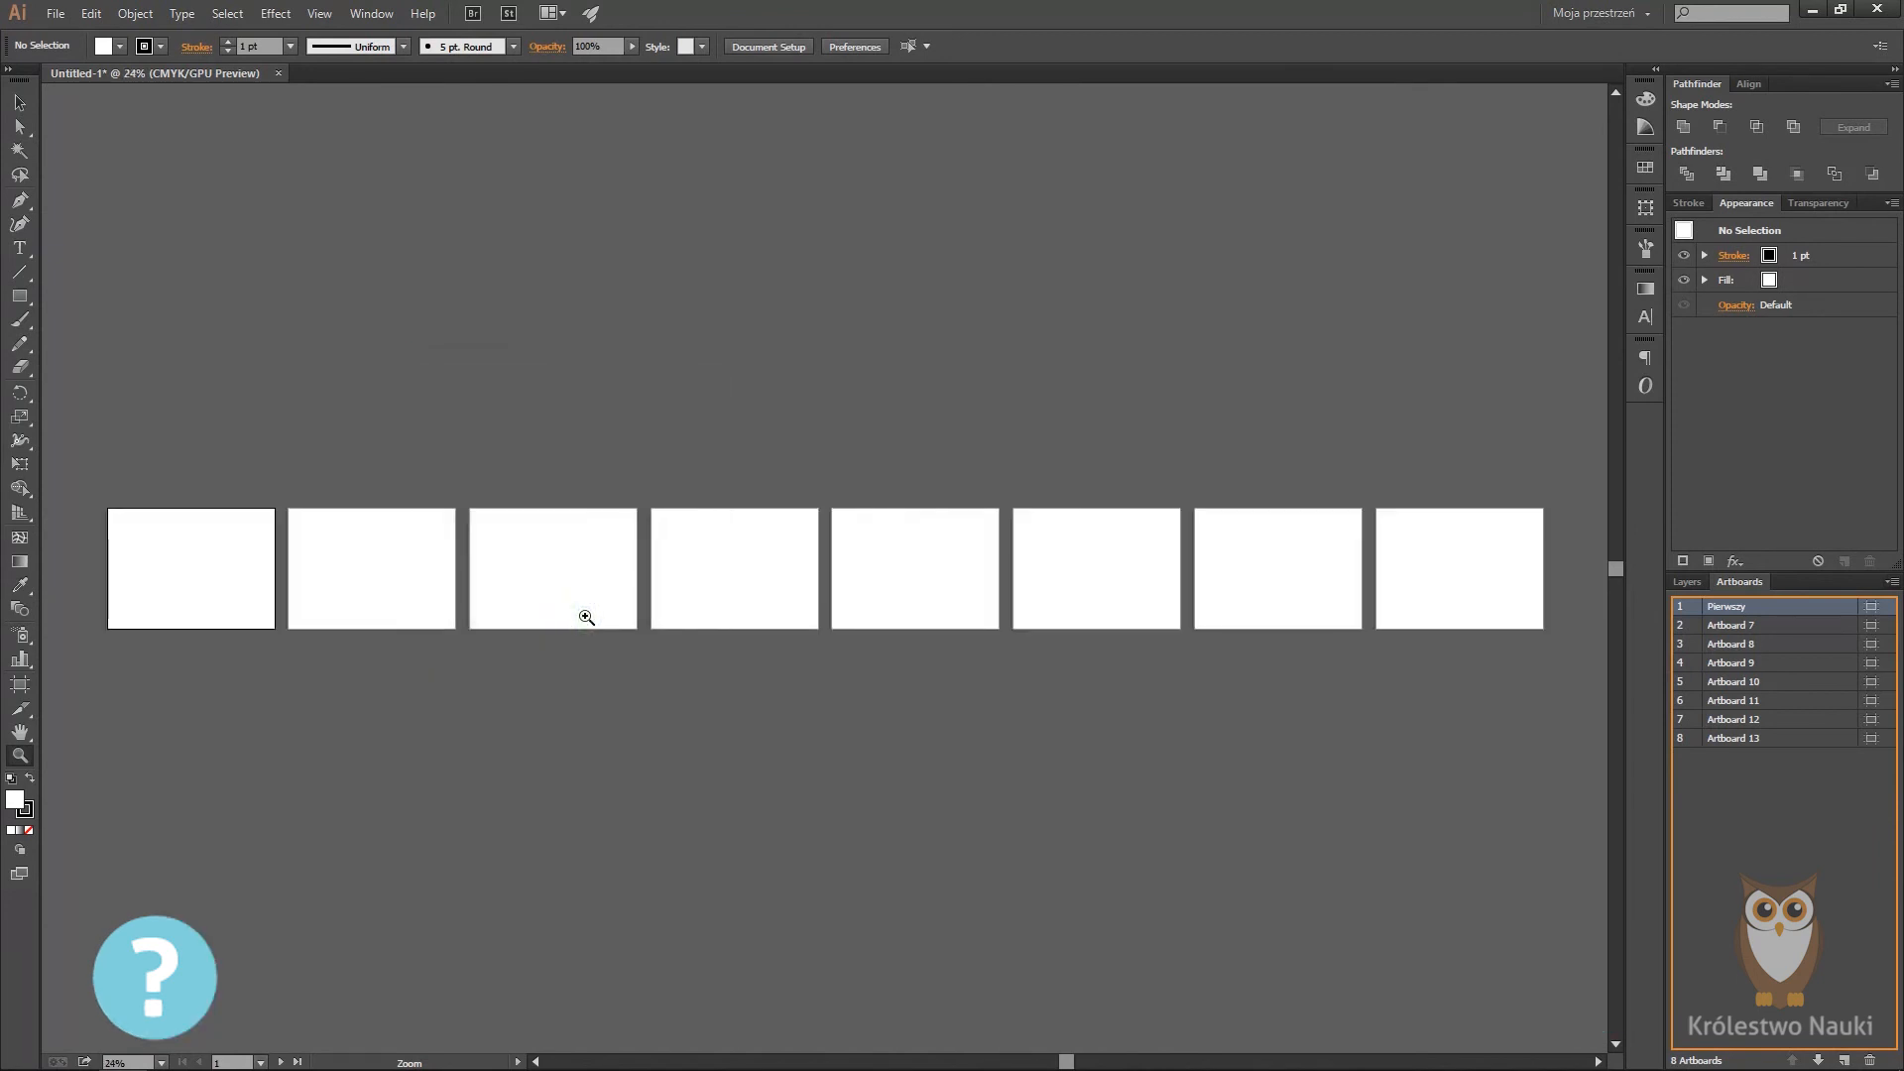
Step: Rearrange all the artboards into a single column with the Arrange by Column layout
click(1892, 582)
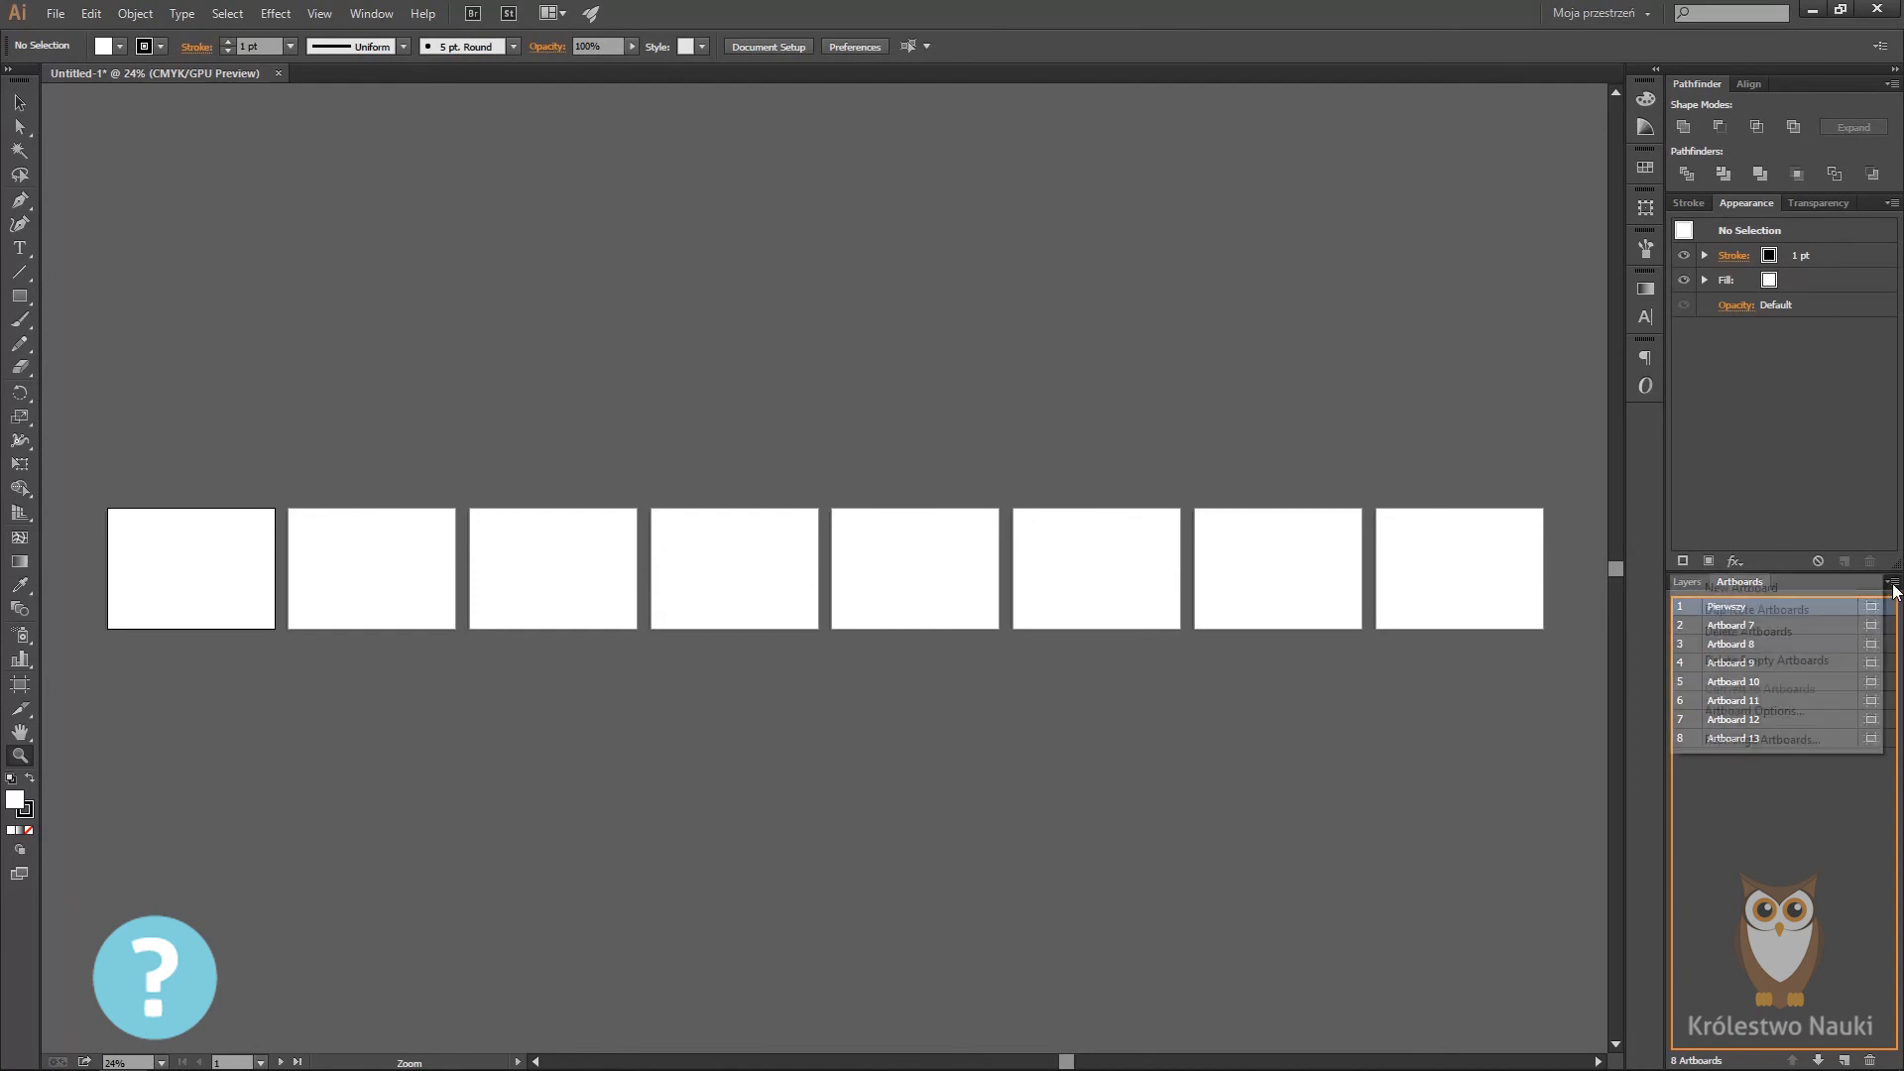
click(1762, 740)
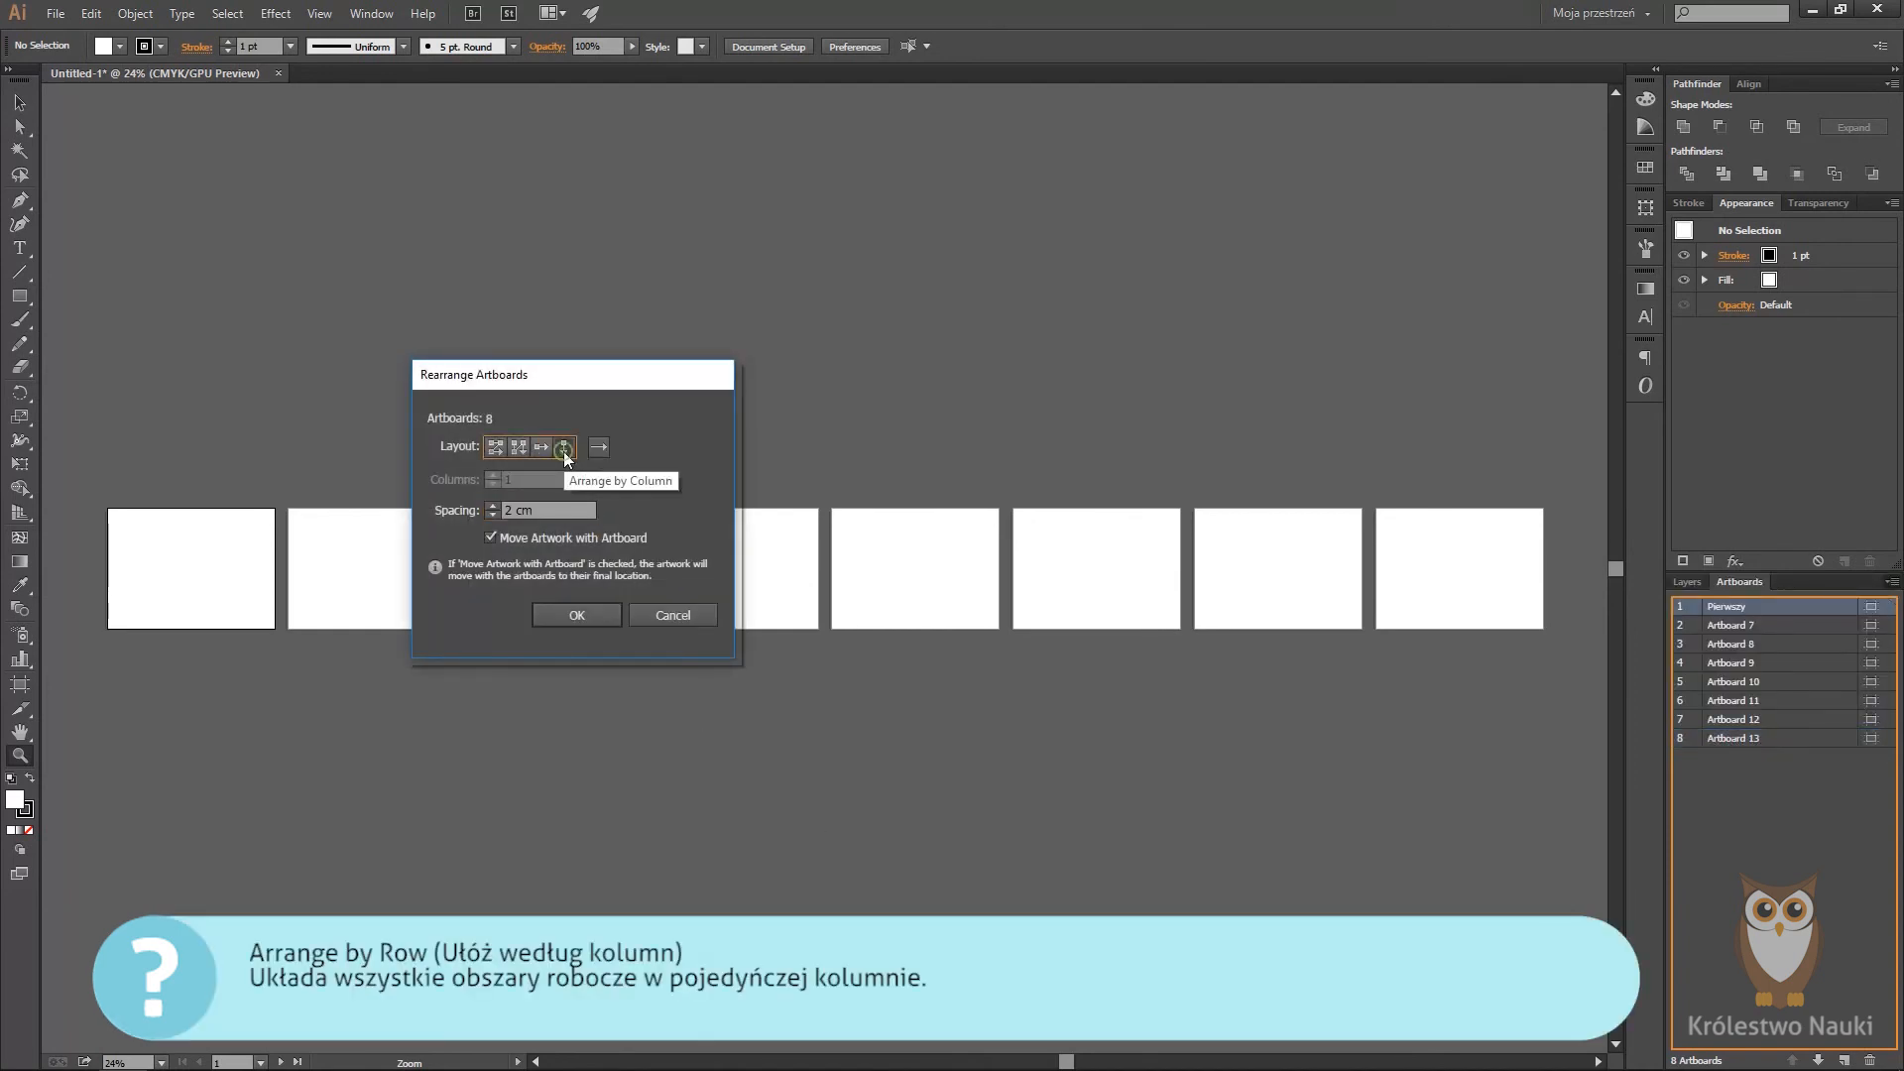
click(561, 617)
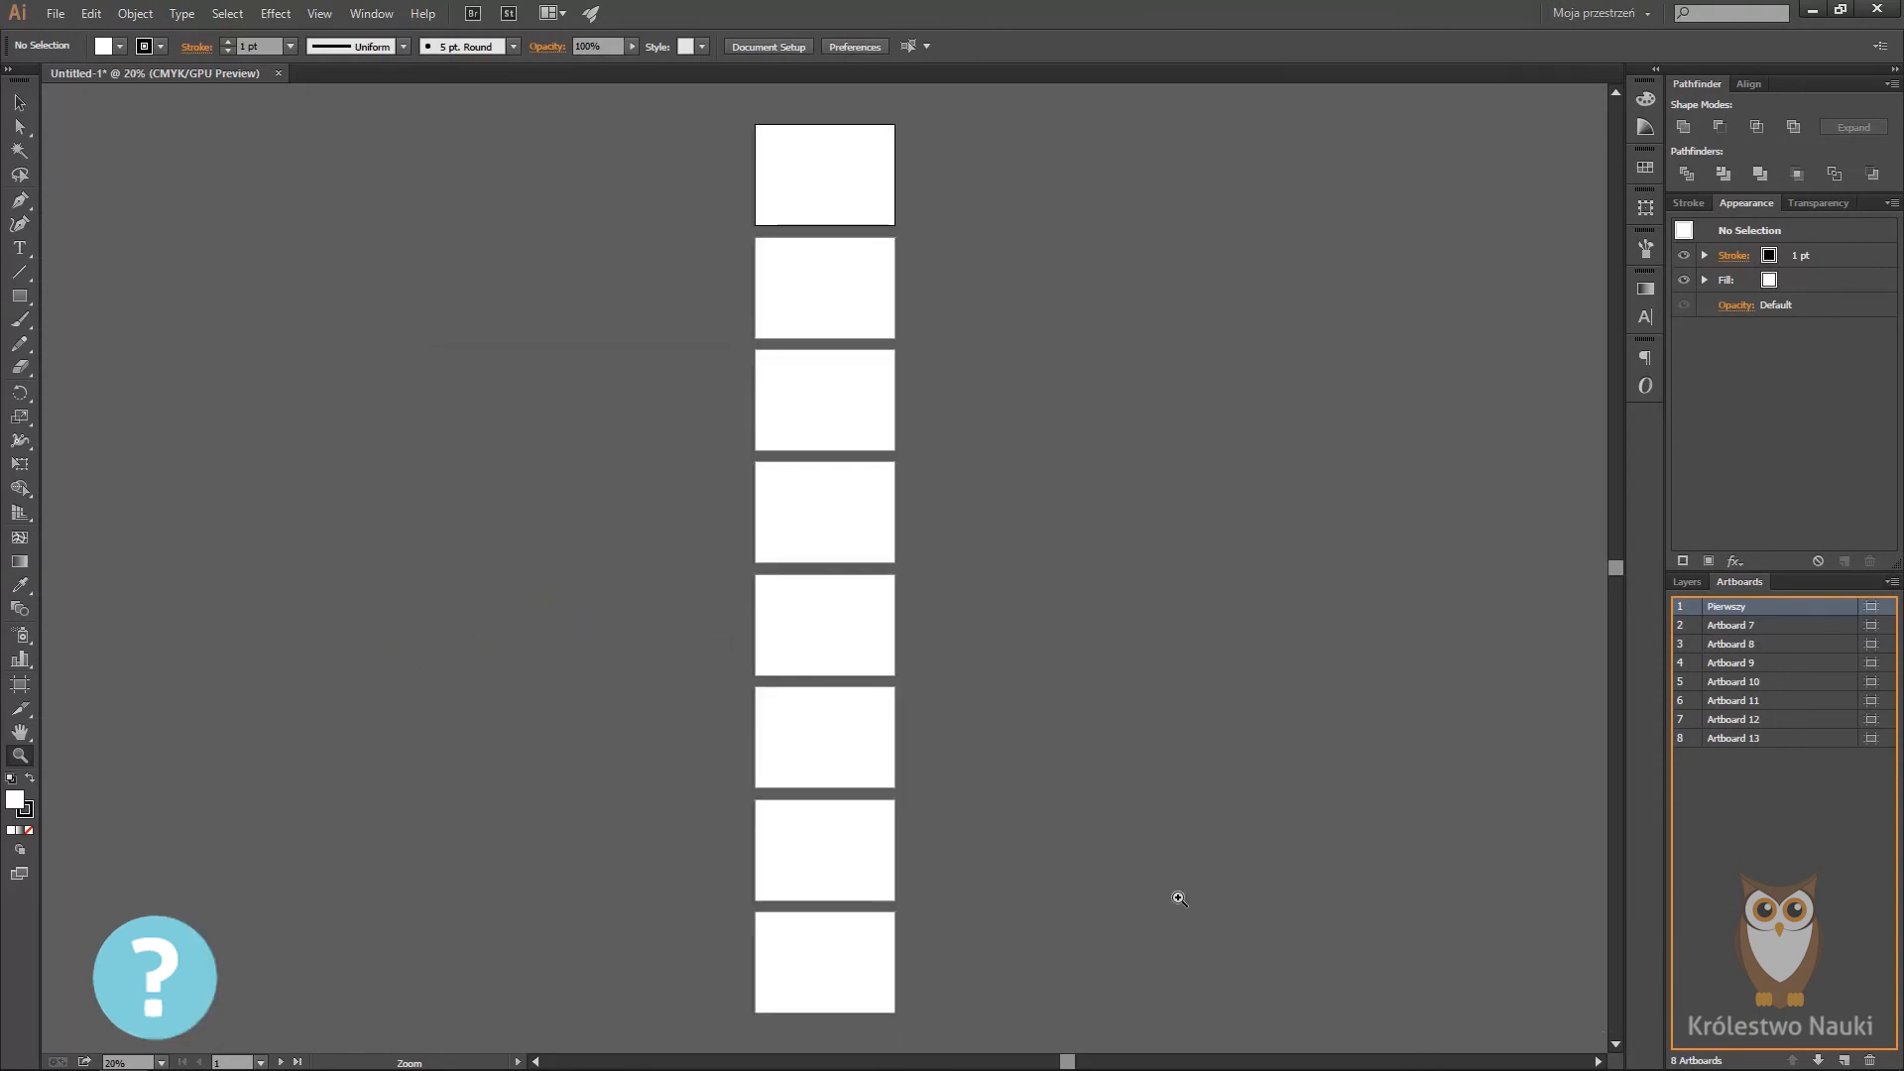
Step: Reapply the single-column artboard arrangement with 2 cm spacing and Move Artwork with Artboard enabled
click(1891, 587)
click(1770, 742)
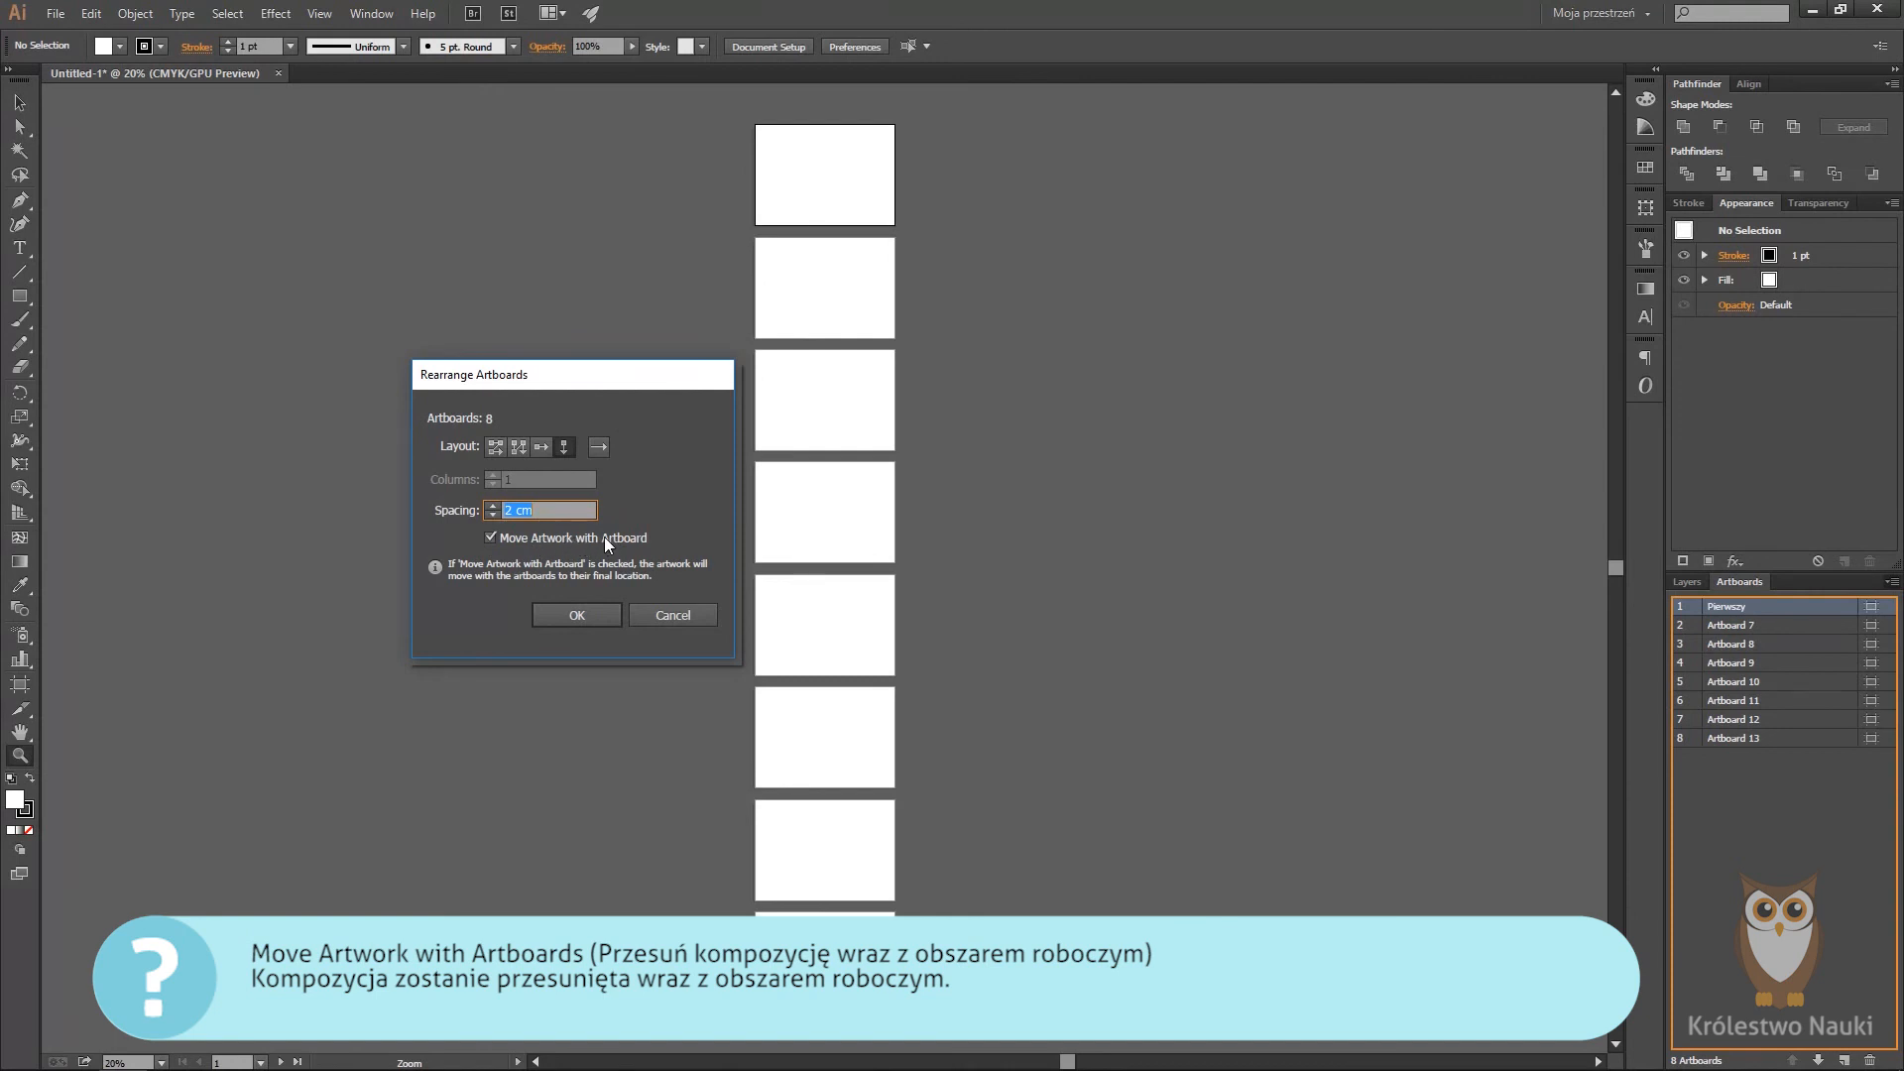
click(578, 615)
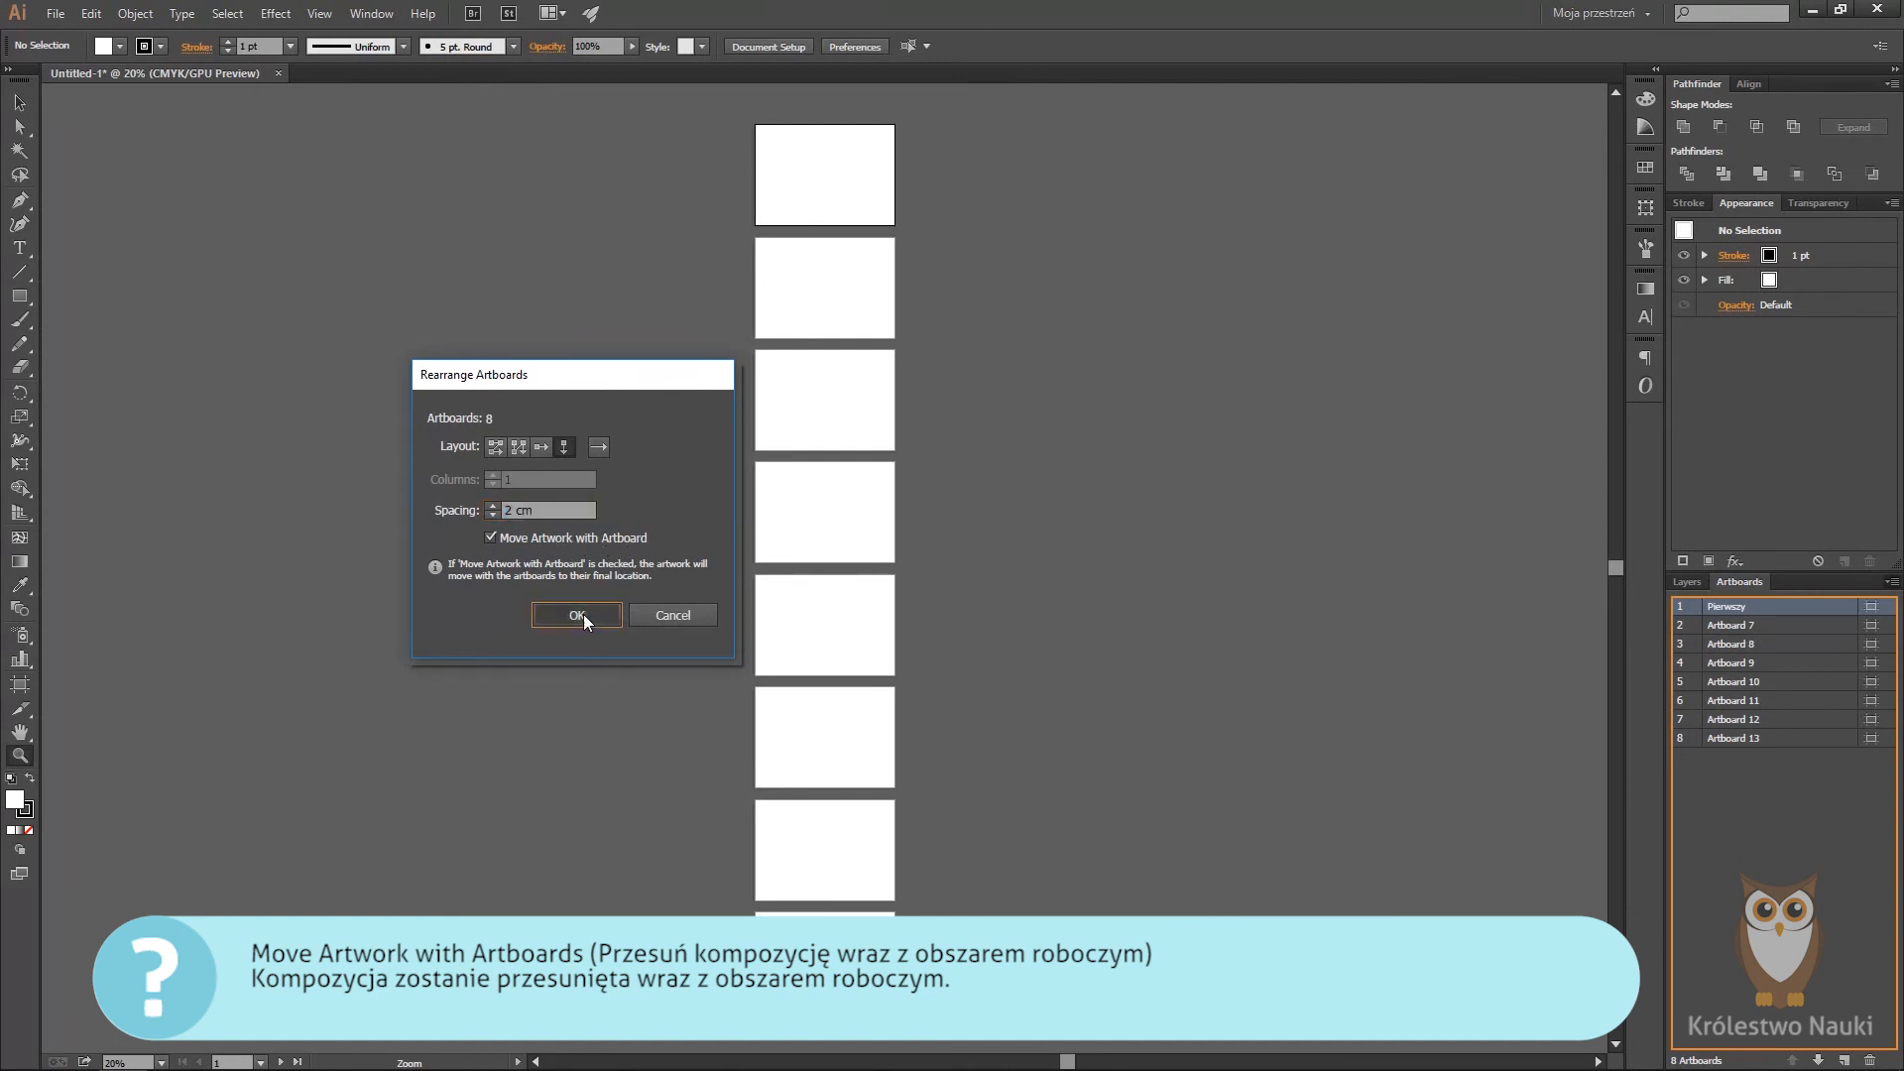